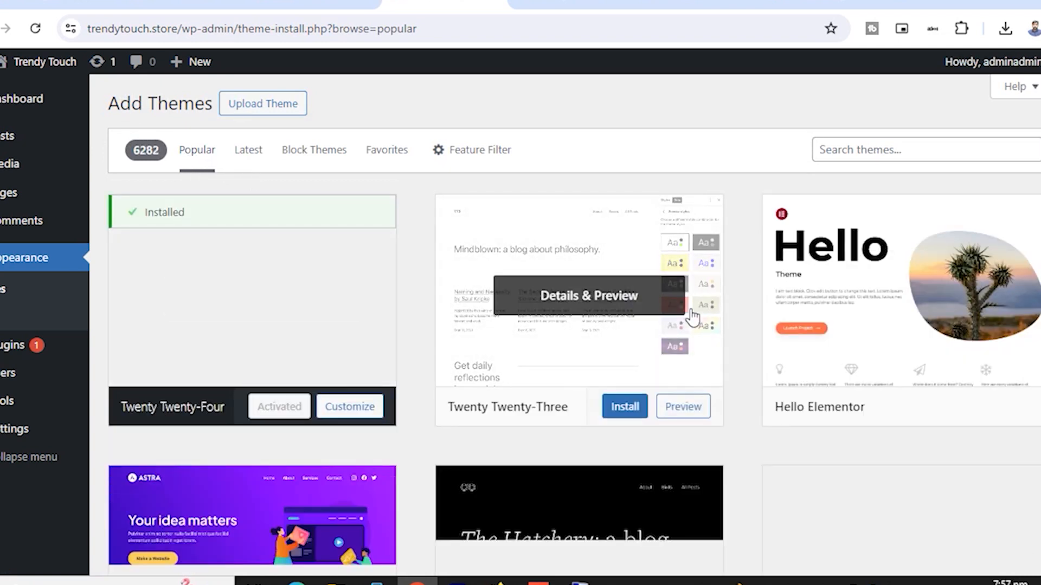
- Look through the Latest, Block Themes, Favorites and Feature Filter theme listings and return to the Popular themes
{"action": "scroll", "coordinate": [723, 298], "scroll_direction": "down", "scroll_amount": 5}
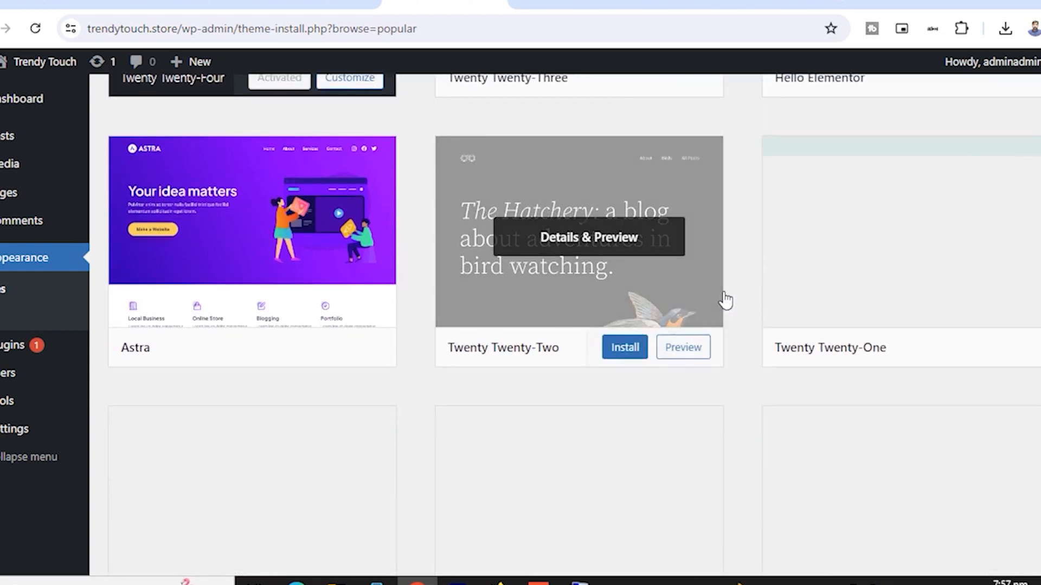
{"action": "scroll", "coordinate": [725, 298], "scroll_direction": "up", "scroll_amount": 5}
{"action": "left_click", "coordinate": [246, 162]}
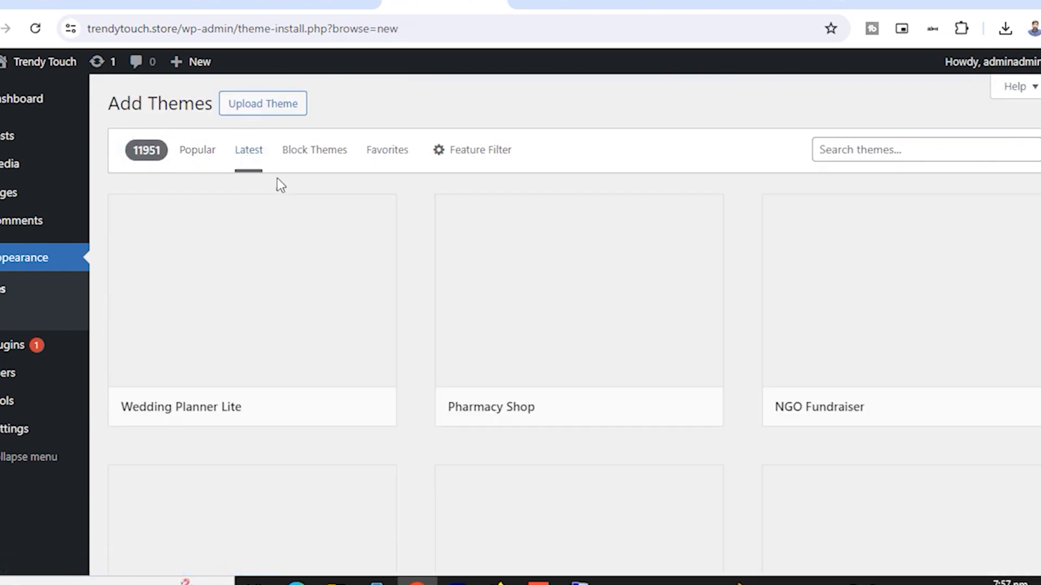
{"action": "left_click", "coordinate": [314, 157]}
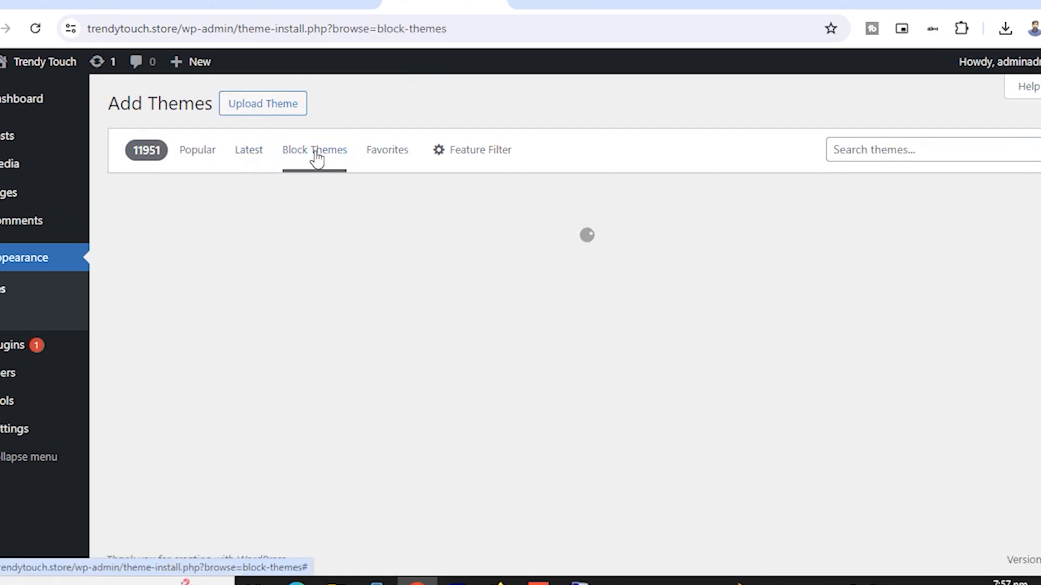
{"action": "left_click", "coordinate": [399, 162]}
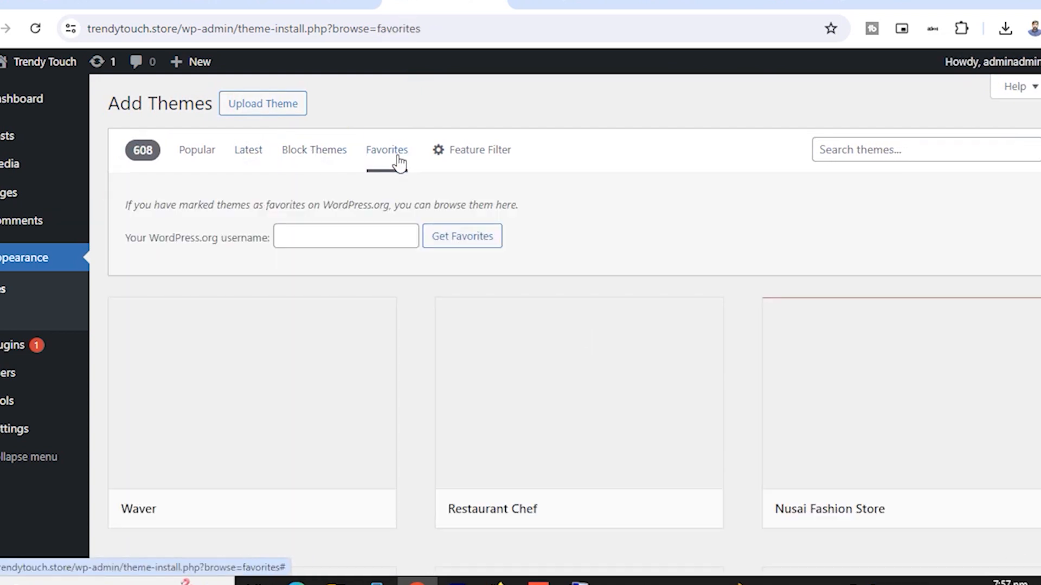
{"action": "left_click", "coordinate": [455, 161]}
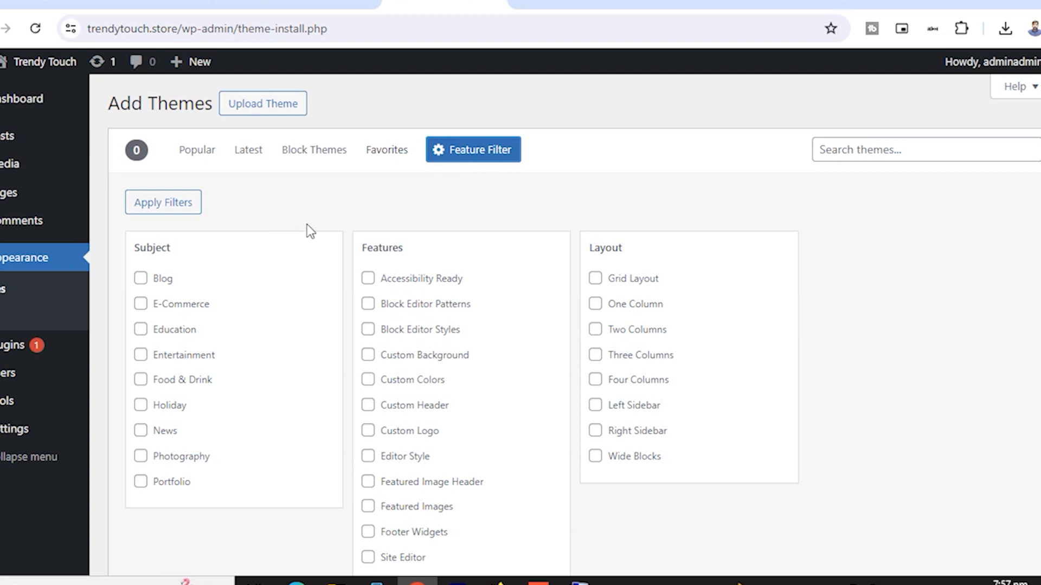
{"action": "left_click", "coordinate": [192, 152]}
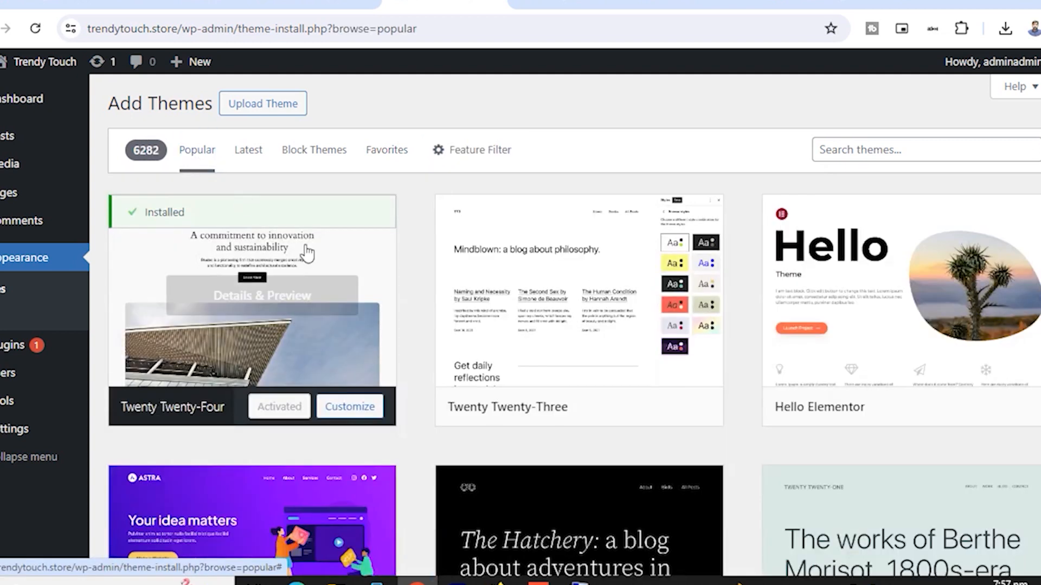
- Examine the designs in the Popular themes listing to find a suitable theme for the site
{"action": "scroll", "coordinate": [516, 434], "scroll_direction": "down", "scroll_amount": 5}
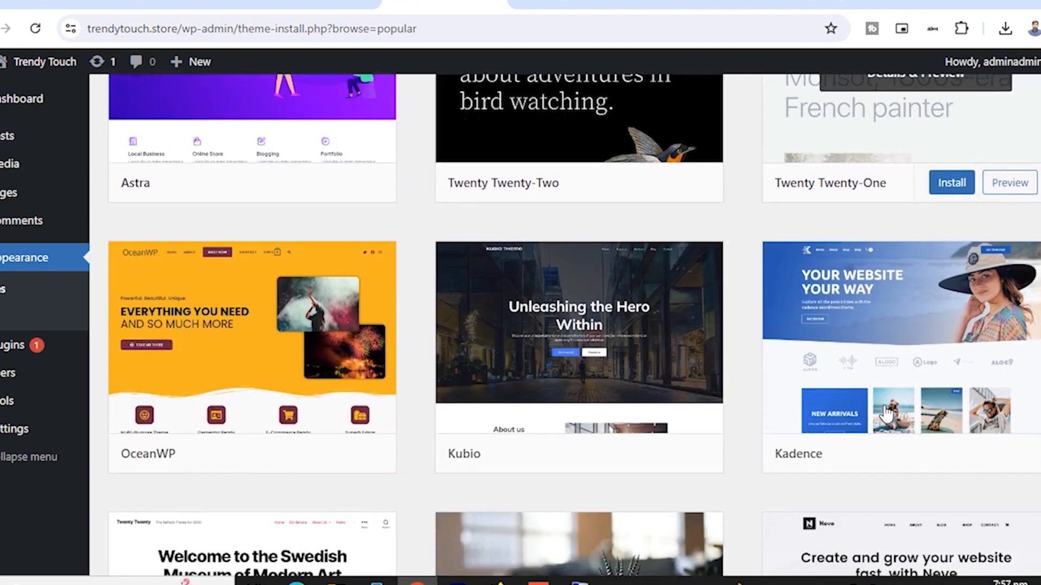
{"action": "scroll", "coordinate": [887, 414], "scroll_direction": "down", "scroll_amount": 5}
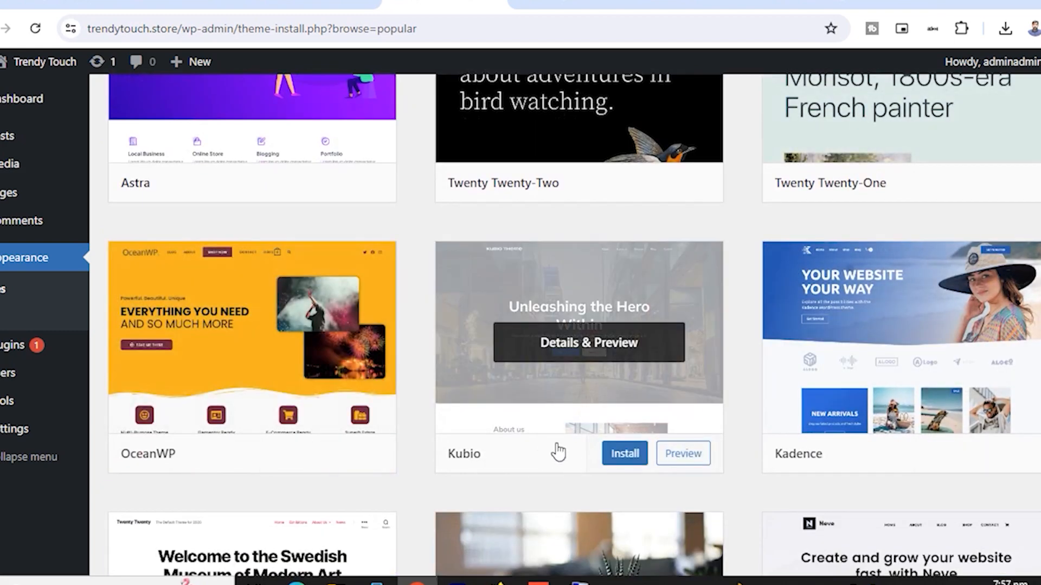
{"action": "scroll", "coordinate": [794, 416], "scroll_direction": "down", "scroll_amount": 6}
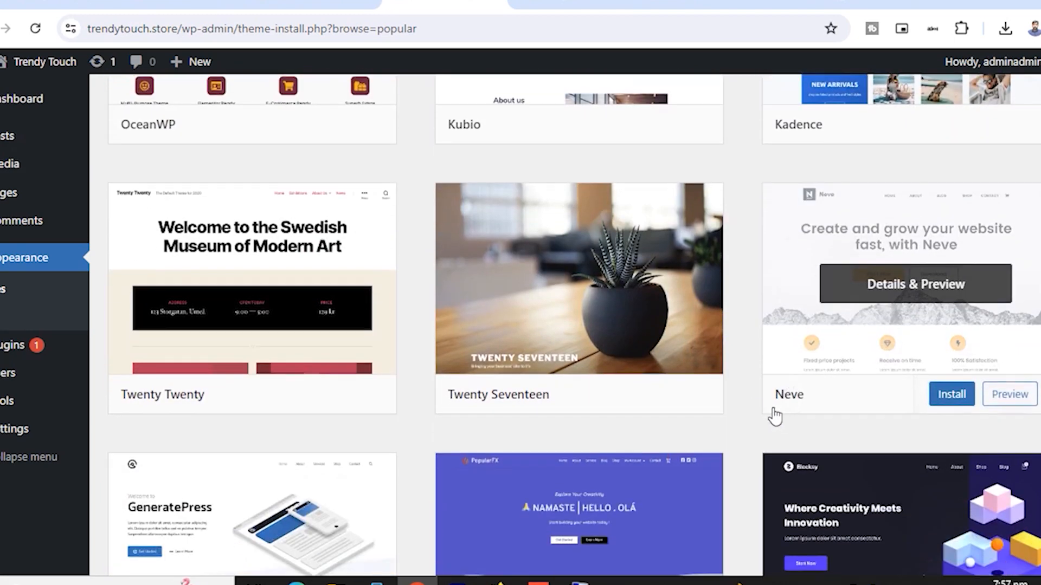
{"action": "scroll", "coordinate": [813, 380], "scroll_direction": "down", "scroll_amount": 5}
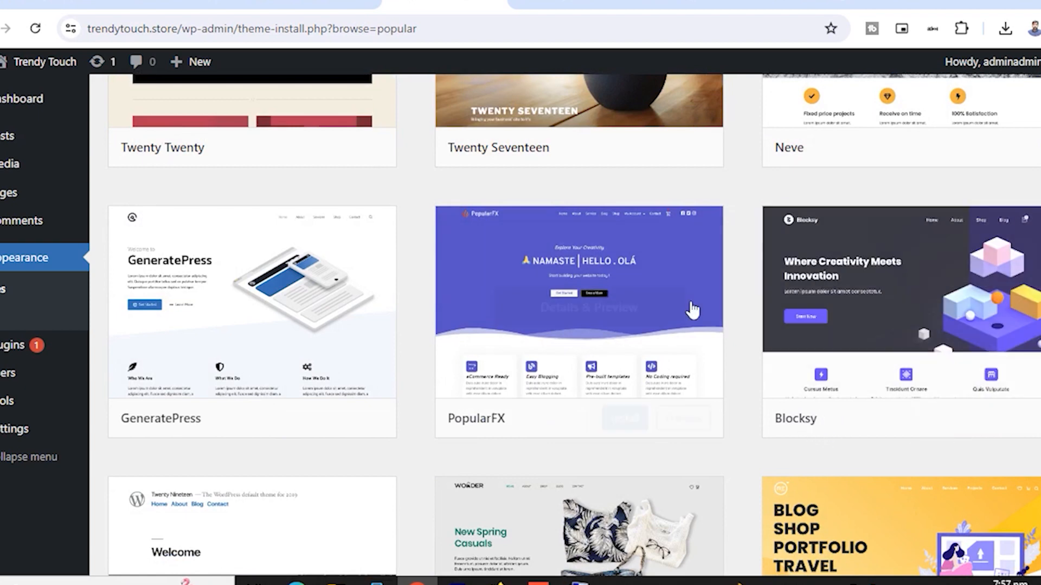
{"action": "scroll", "coordinate": [513, 398], "scroll_direction": "down", "scroll_amount": 3}
{"action": "scroll", "coordinate": [514, 400], "scroll_direction": "down", "scroll_amount": 3}
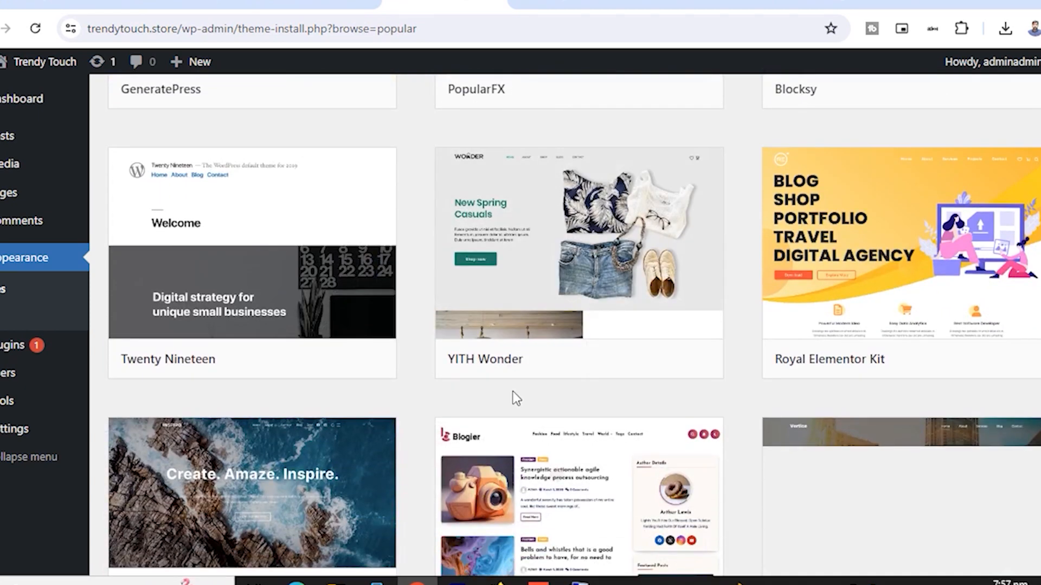
{"action": "scroll", "coordinate": [515, 400], "scroll_direction": "down", "scroll_amount": 3}
{"action": "scroll", "coordinate": [513, 399], "scroll_direction": "up", "scroll_amount": 2}
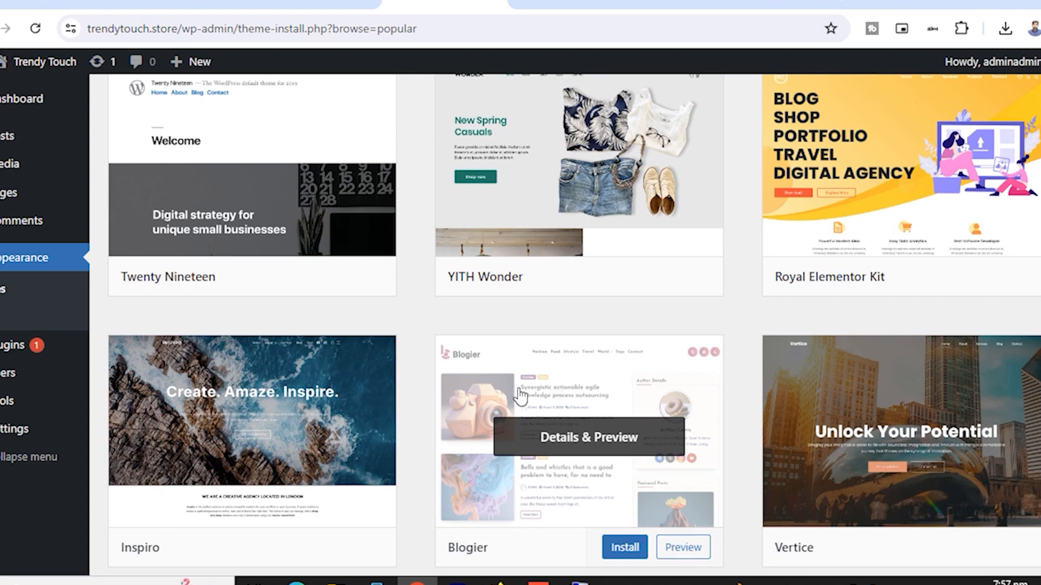
{"action": "scroll", "coordinate": [516, 398], "scroll_direction": "up", "scroll_amount": 4}
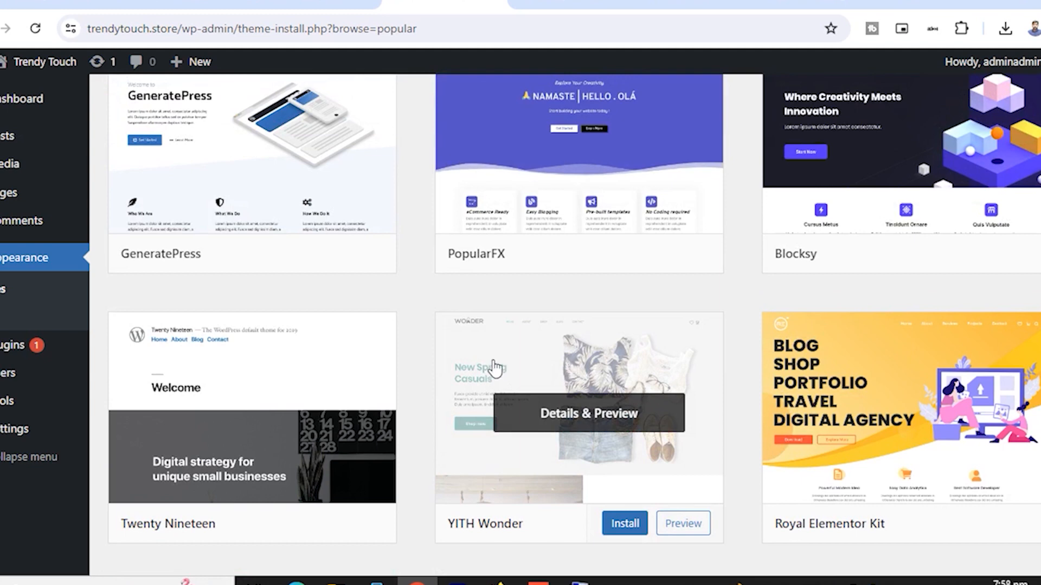
{"action": "scroll", "coordinate": [455, 347], "scroll_direction": "up", "scroll_amount": 2}
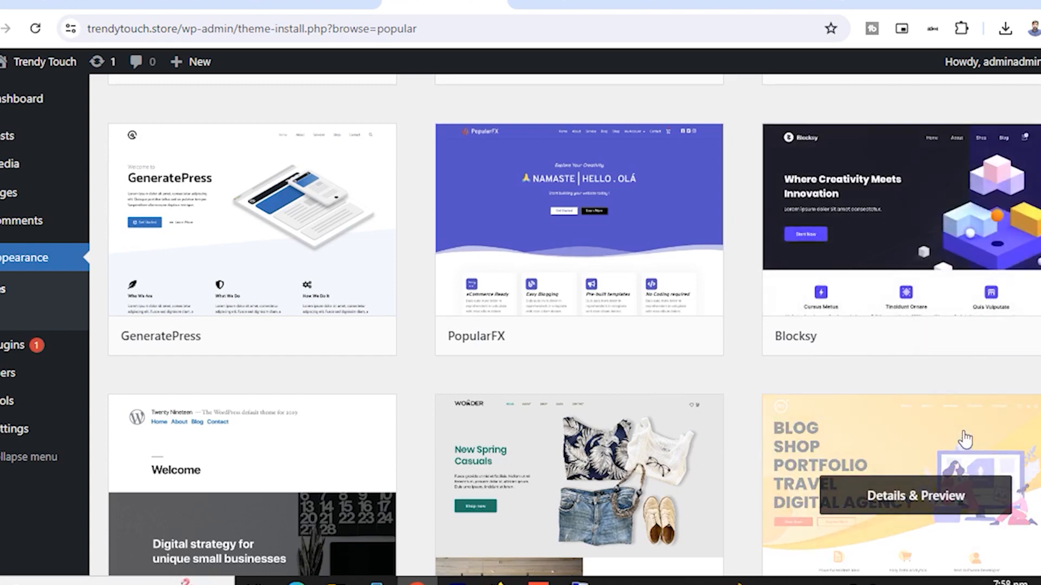
- Preview the Blocksy theme and its description, and install and activate it
{"action": "left_click", "coordinate": [921, 177]}
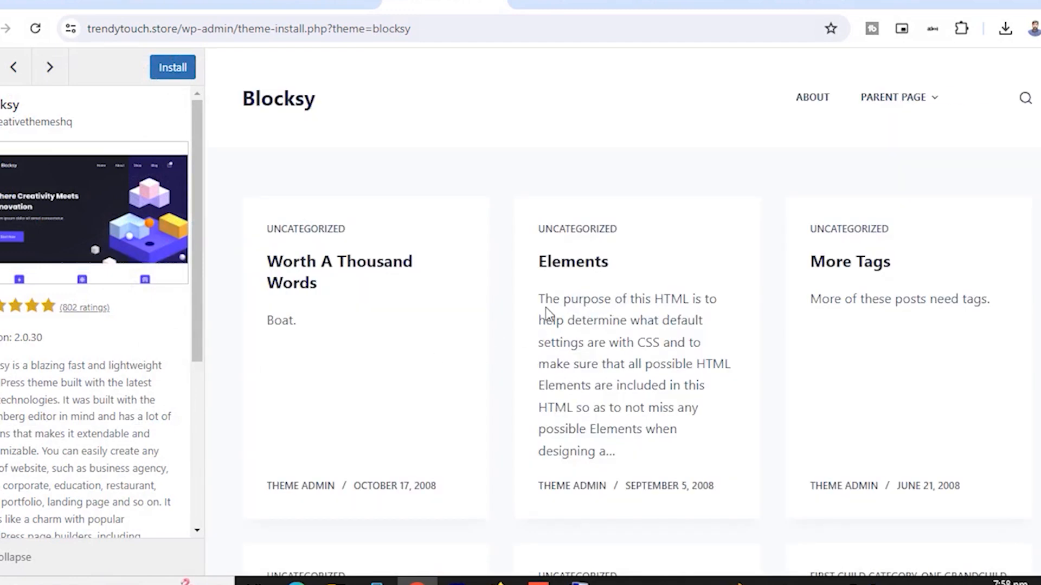
{"action": "scroll", "coordinate": [546, 308], "scroll_direction": "down", "scroll_amount": 8}
{"action": "scroll", "coordinate": [111, 355], "scroll_direction": "down", "scroll_amount": 5}
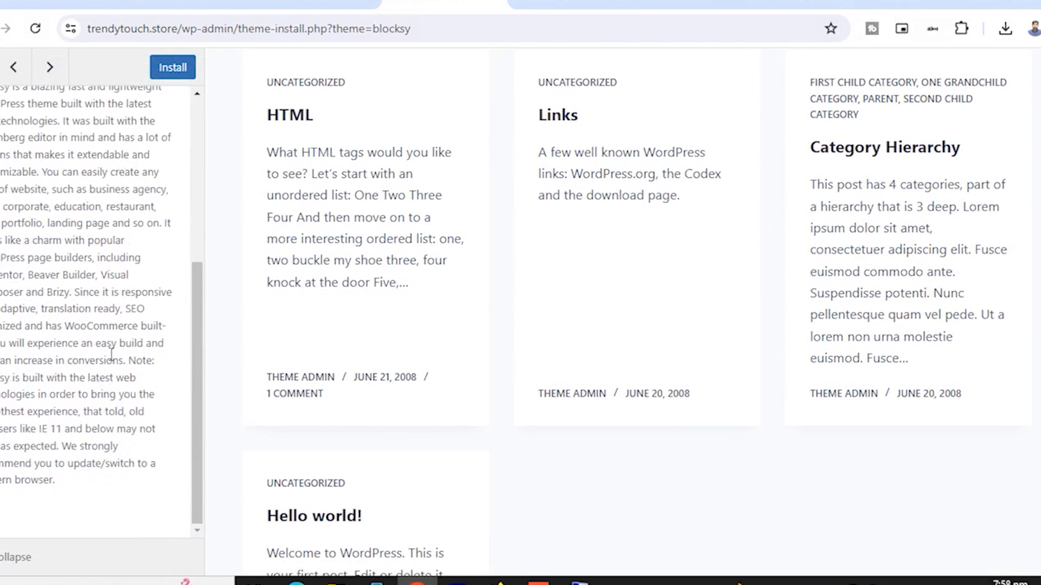
{"action": "scroll", "coordinate": [110, 349], "scroll_direction": "up", "scroll_amount": 5}
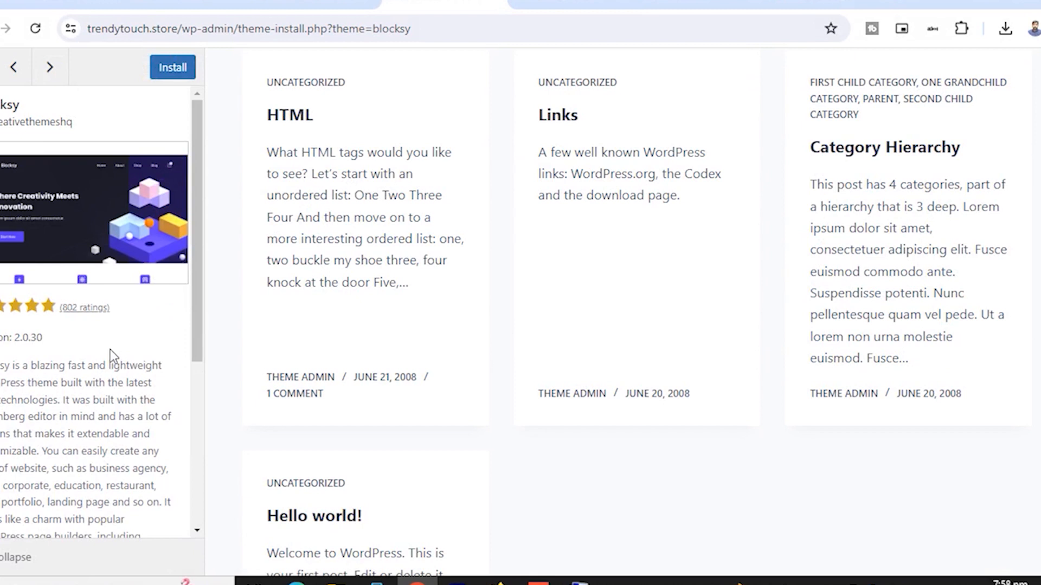
{"action": "left_click", "coordinate": [172, 67]}
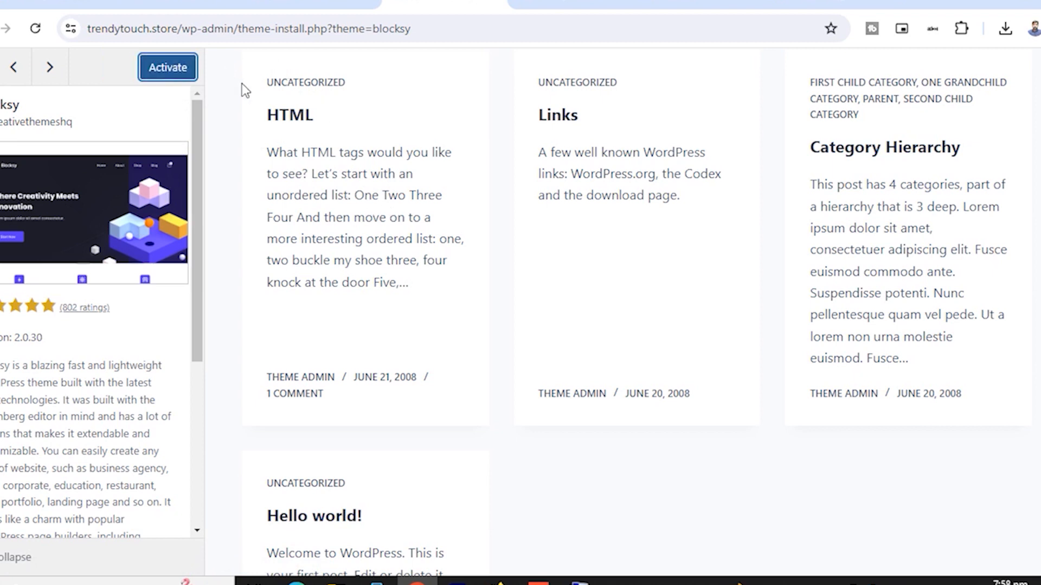
{"action": "left_click", "coordinate": [174, 69]}
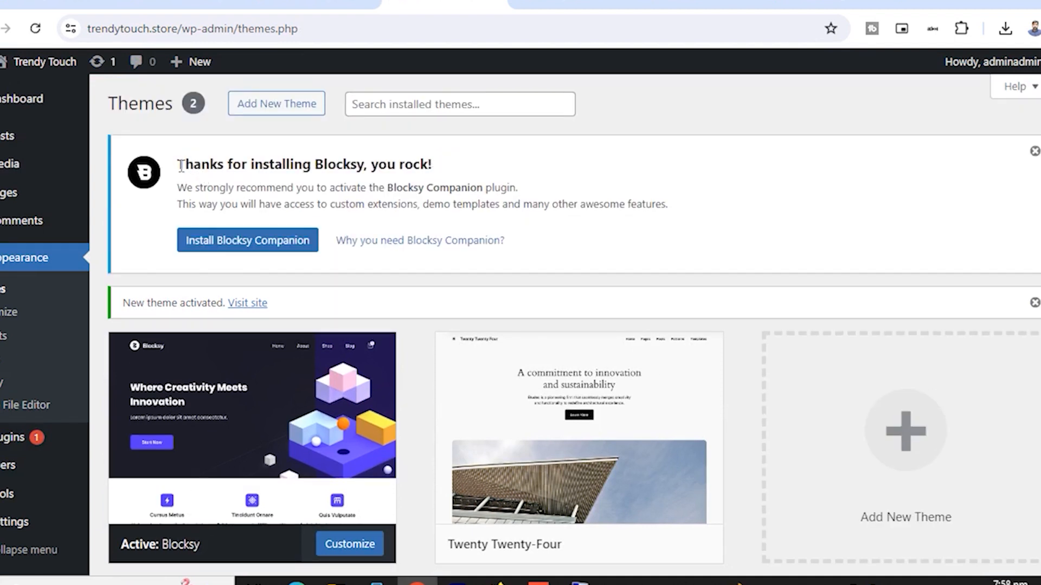
- Read the recommendation shown for the Blocksy theme and install the Blocksy Companion plugin
{"action": "left_click_drag", "start_coordinate": [180, 165], "coordinate": [441, 172]}
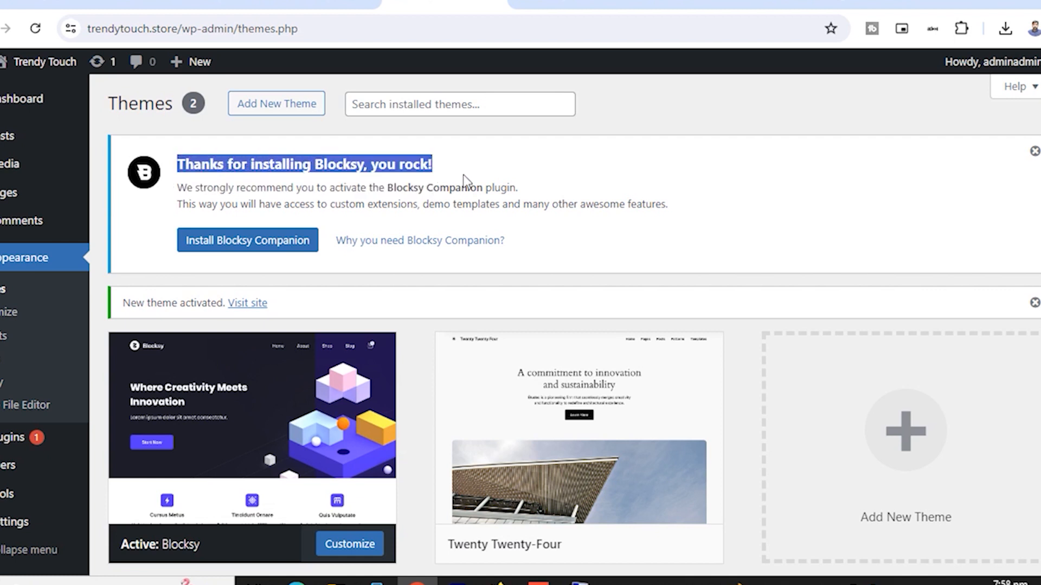
{"action": "left_click", "coordinate": [465, 177]}
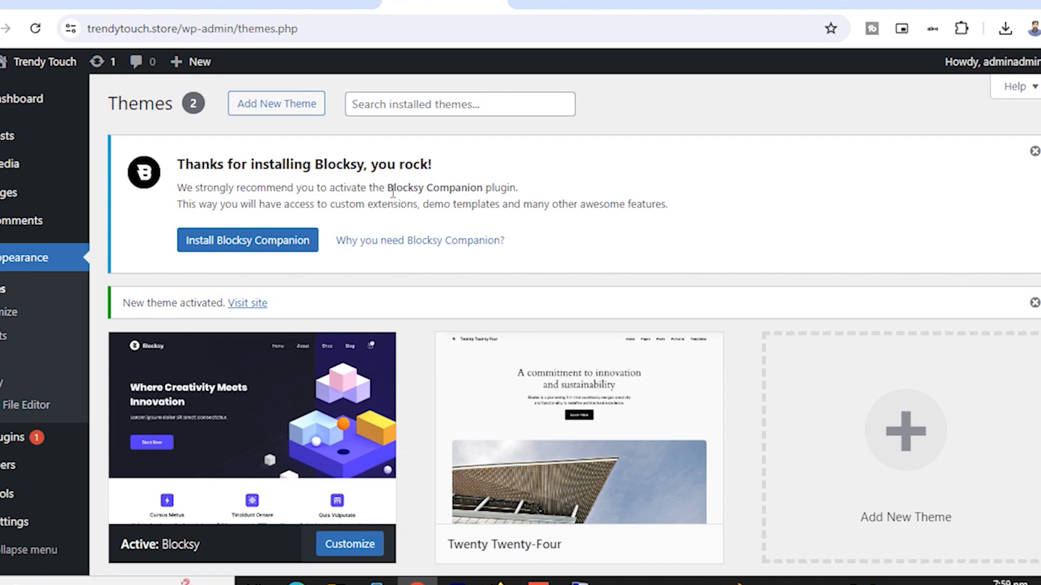
{"action": "mouse_move", "coordinate": [388, 188]}
{"action": "left_mouse_down"}
{"action": "mouse_move", "coordinate": [542, 191]}
{"action": "mouse_move", "coordinate": [385, 188]}
{"action": "left_mouse_up"}
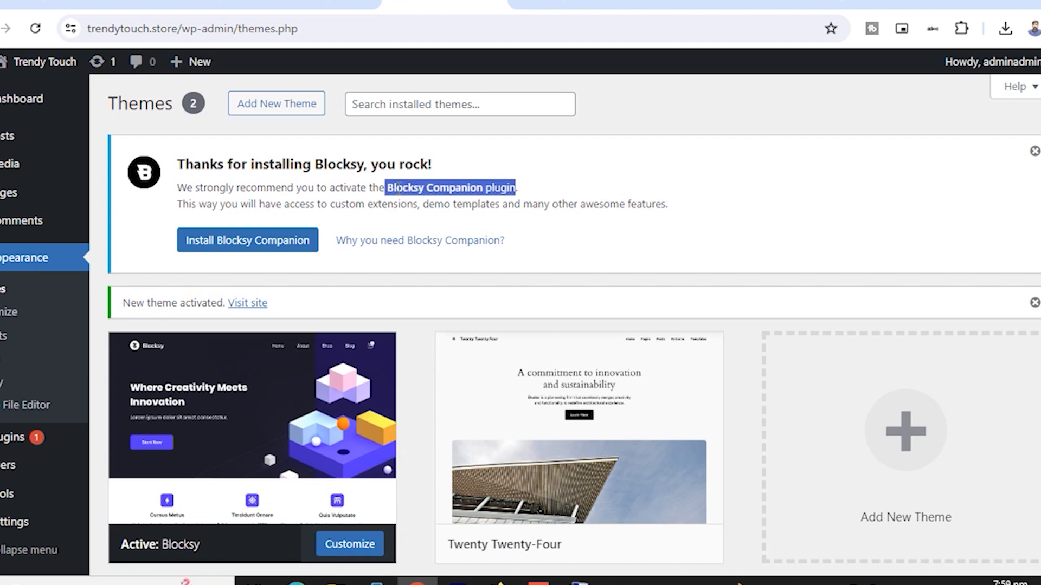
{"action": "left_click", "coordinate": [399, 188]}
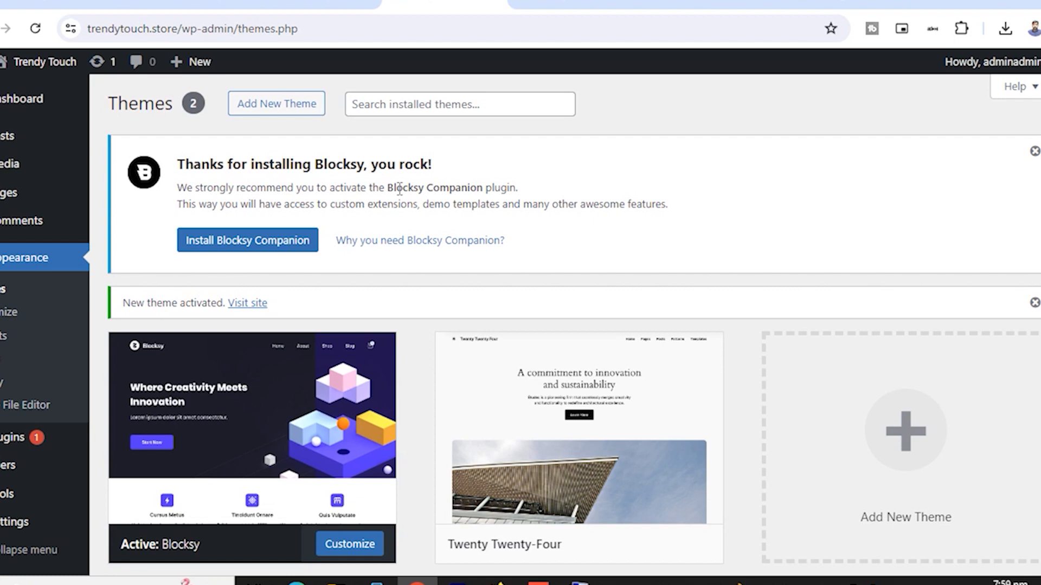
{"action": "left_click", "coordinate": [266, 245]}
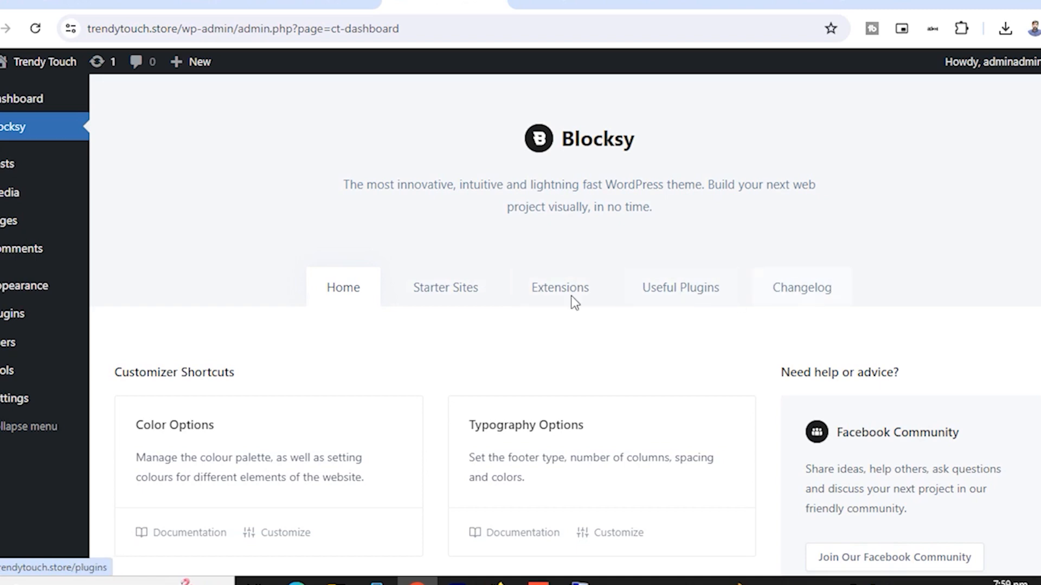
- Look over the customizer shortcuts and help resources on the Blocksy dashboard's home page
{"action": "scroll", "coordinate": [417, 327], "scroll_direction": "down", "scroll_amount": 7}
{"action": "scroll", "coordinate": [418, 330], "scroll_direction": "down", "scroll_amount": 4}
{"action": "scroll", "coordinate": [418, 331], "scroll_direction": "up", "scroll_amount": 12}
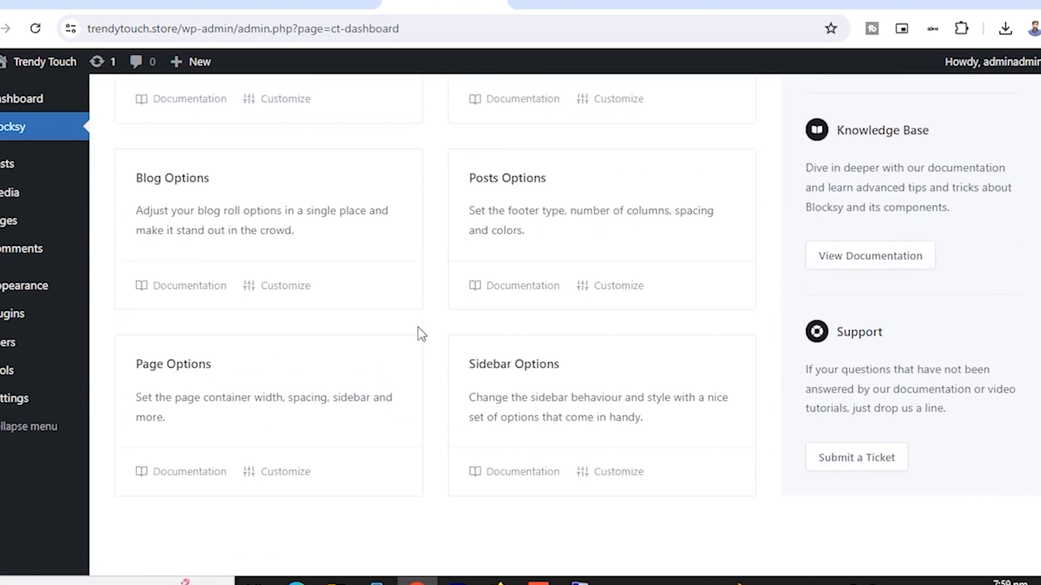
- Switch to the open trendytouch.store homepage and reload it to check the site with the Blocksy theme
{"action": "left_click", "coordinate": [575, 4]}
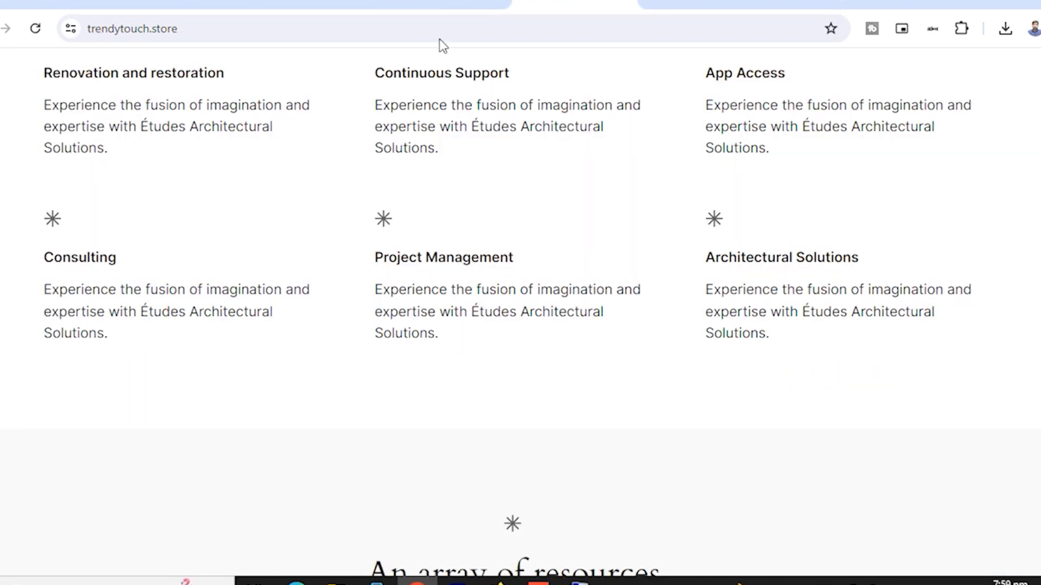
{"action": "scroll", "coordinate": [191, 206], "scroll_direction": "up", "scroll_amount": 5}
{"action": "scroll", "coordinate": [189, 205], "scroll_direction": "up", "scroll_amount": 6}
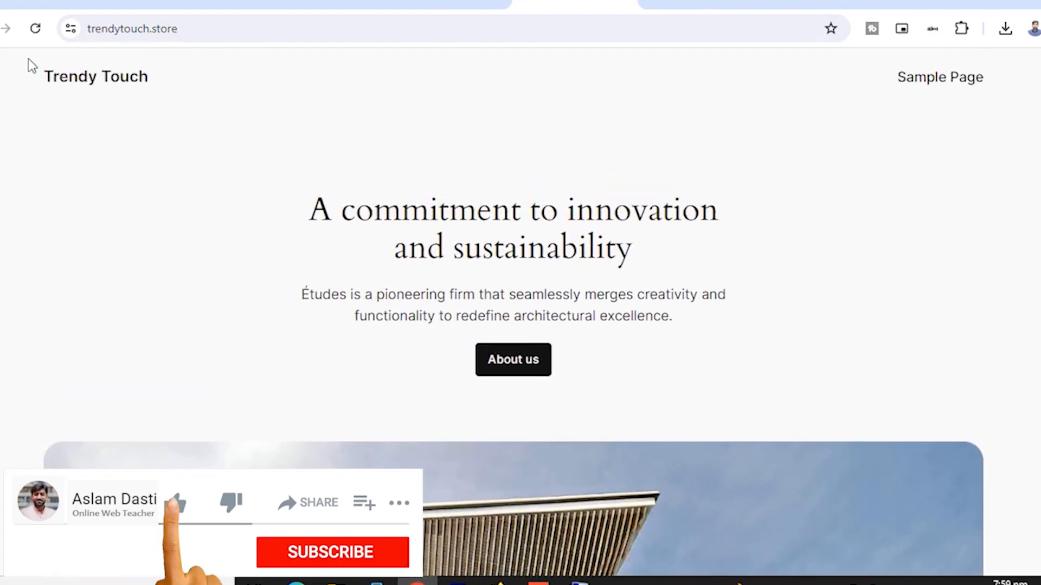
{"action": "left_click", "coordinate": [35, 28]}
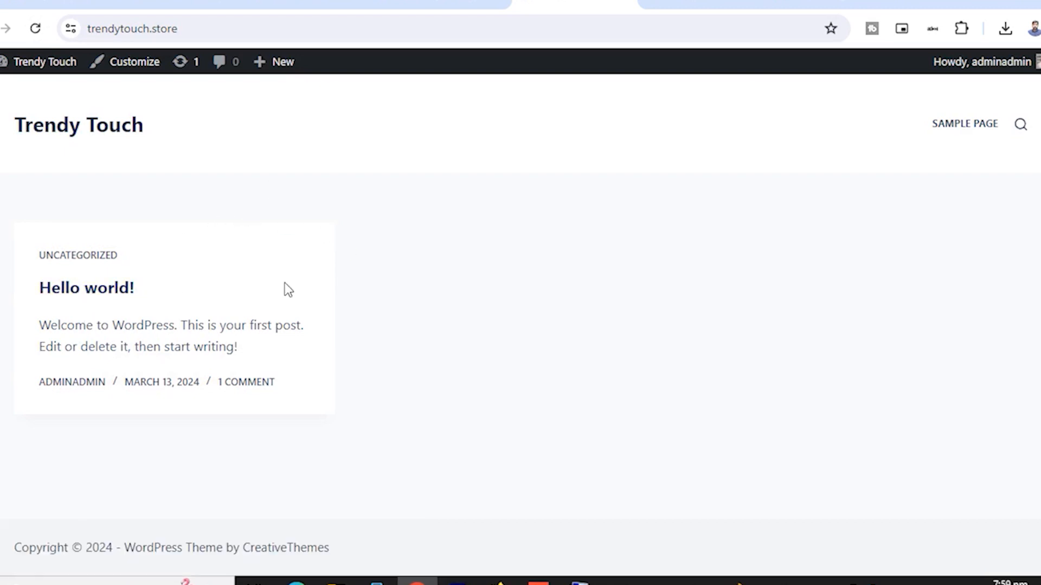
- Return to the Blocksy dashboard and review the header, footer, blog and page option cards
{"action": "left_click", "coordinate": [433, 3]}
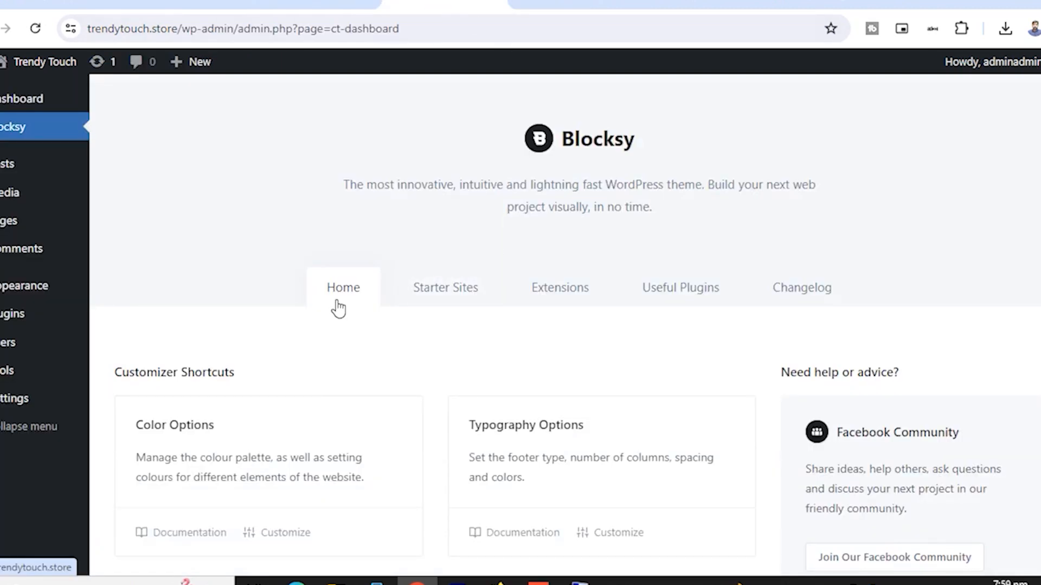
{"action": "scroll", "coordinate": [569, 382], "scroll_direction": "down", "scroll_amount": 5}
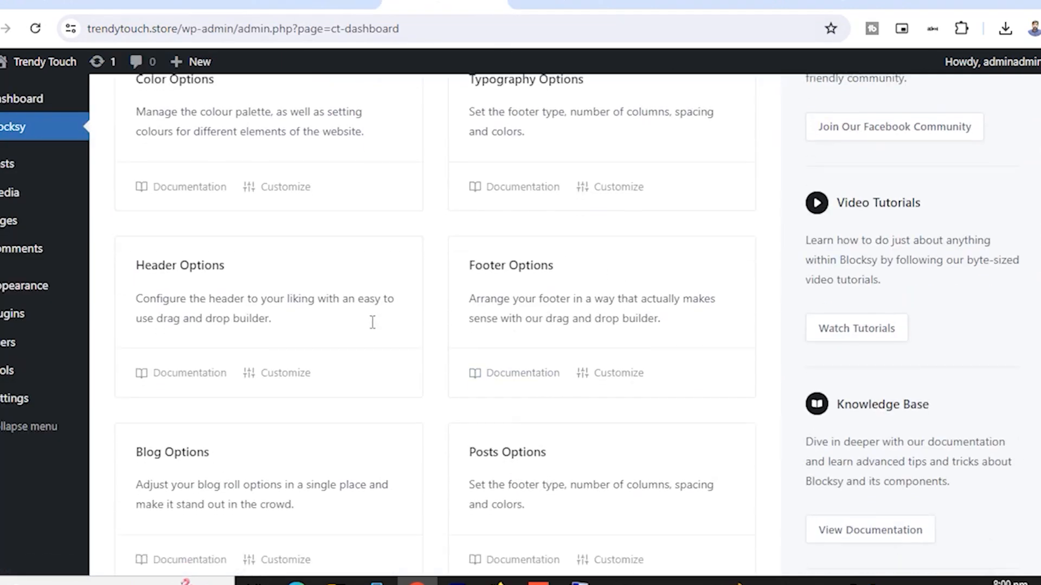
{"action": "scroll", "coordinate": [372, 323], "scroll_direction": "down", "scroll_amount": 5}
{"action": "scroll", "coordinate": [374, 326], "scroll_direction": "up", "scroll_amount": 10}
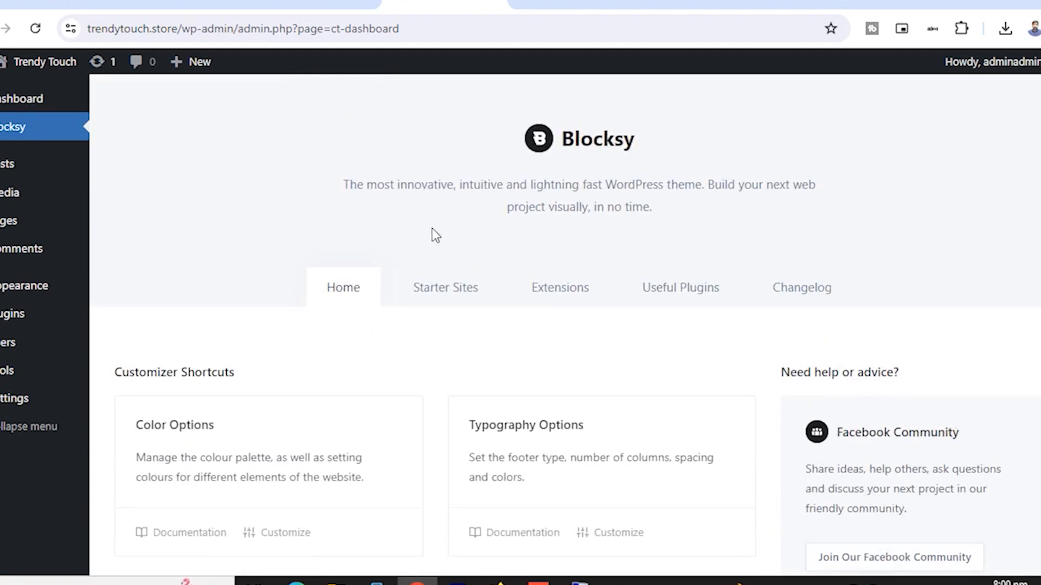
- Browse Blocksy's starter sites and view its free and pro extensions
{"action": "left_click", "coordinate": [470, 293]}
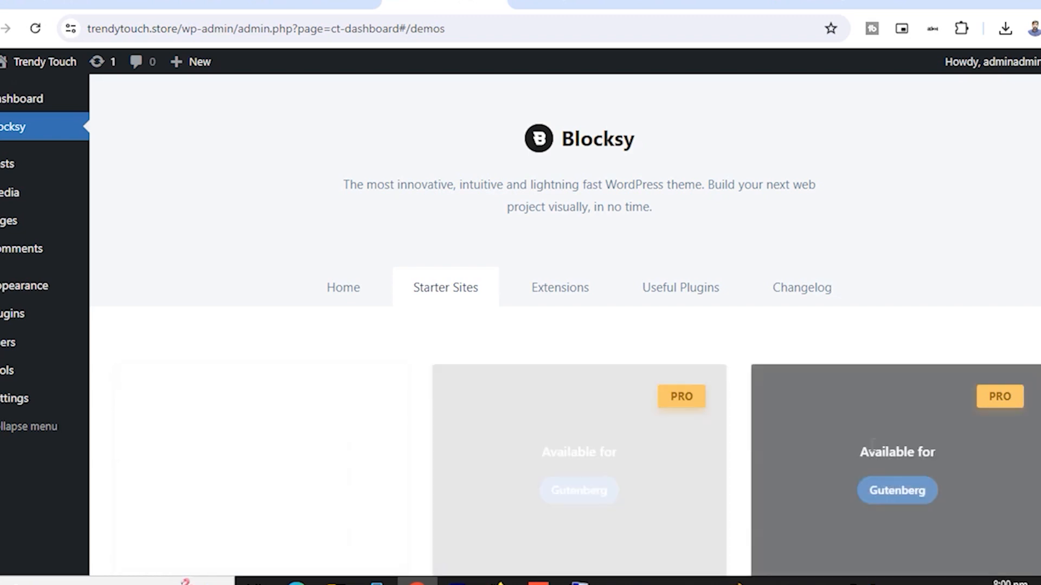
{"action": "scroll", "coordinate": [629, 392], "scroll_direction": "down", "scroll_amount": 8}
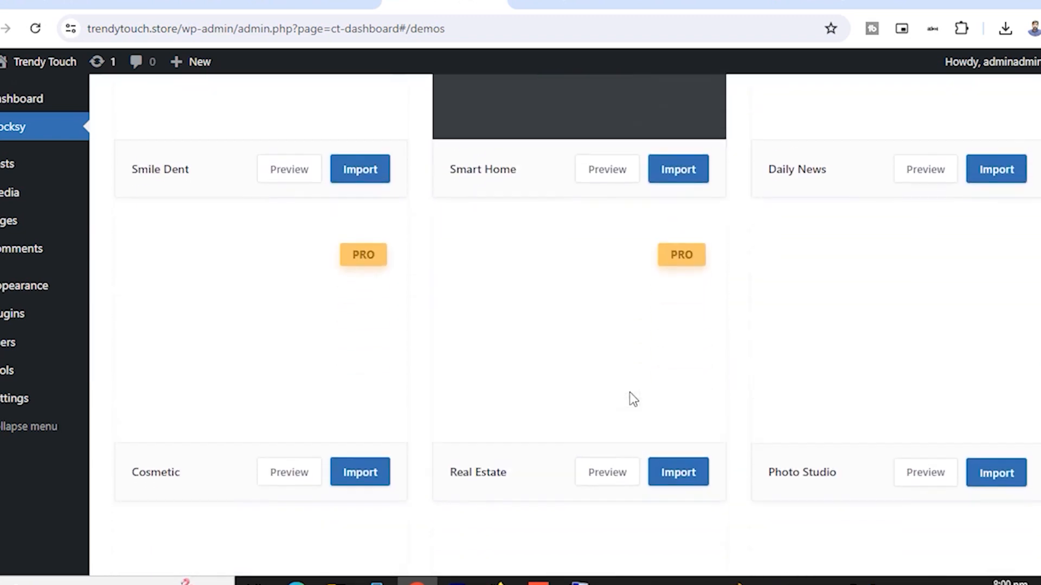
{"action": "scroll", "coordinate": [629, 392], "scroll_direction": "up", "scroll_amount": 8}
{"action": "left_click", "coordinate": [561, 294]}
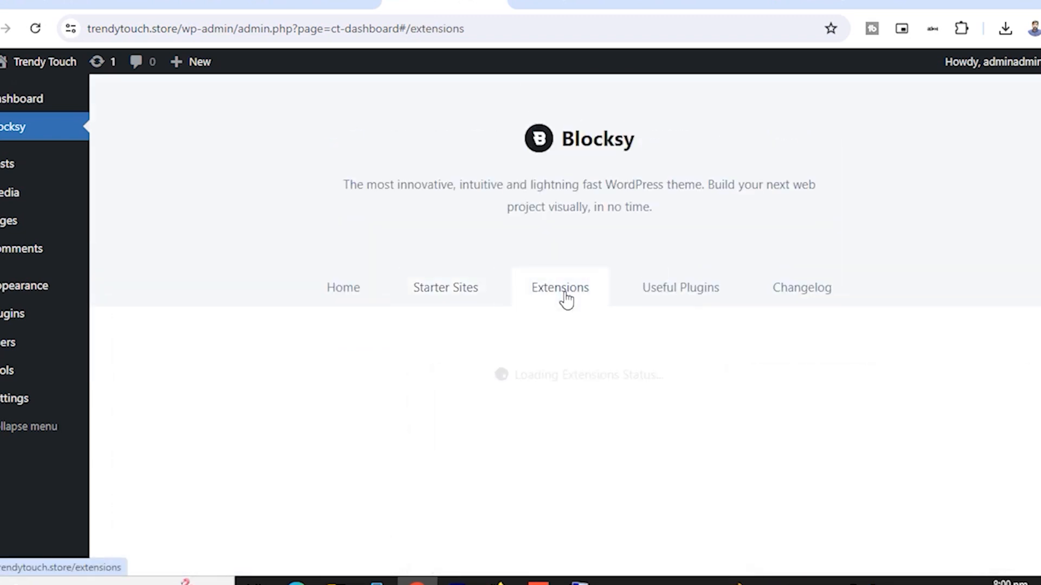
{"action": "scroll", "coordinate": [627, 379], "scroll_direction": "down", "scroll_amount": 4}
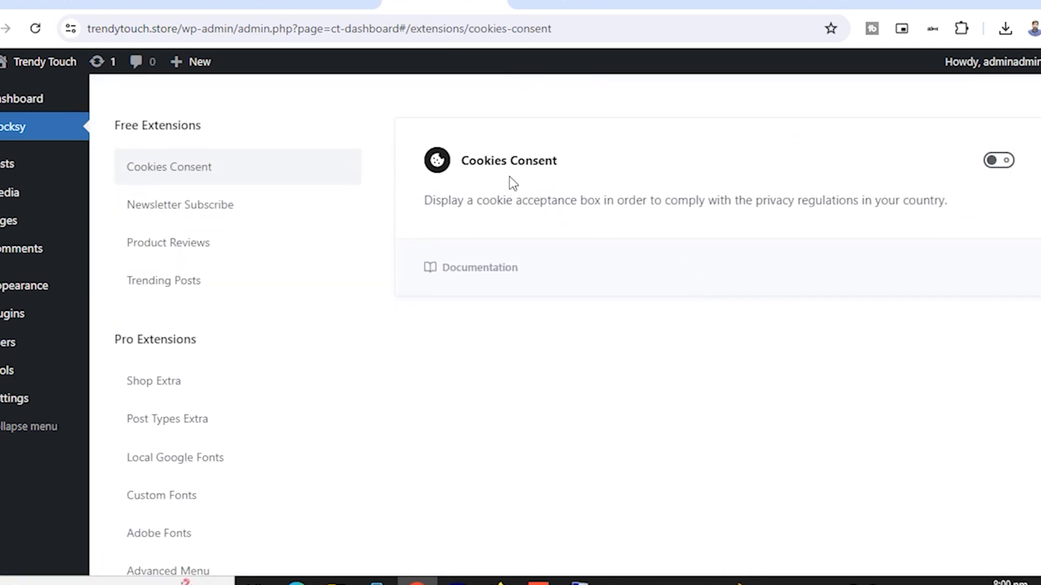
- Look through the recommended third-party plugins on Blocksy's Useful Plugins page
{"action": "scroll", "coordinate": [564, 215], "scroll_direction": "up", "scroll_amount": 3}
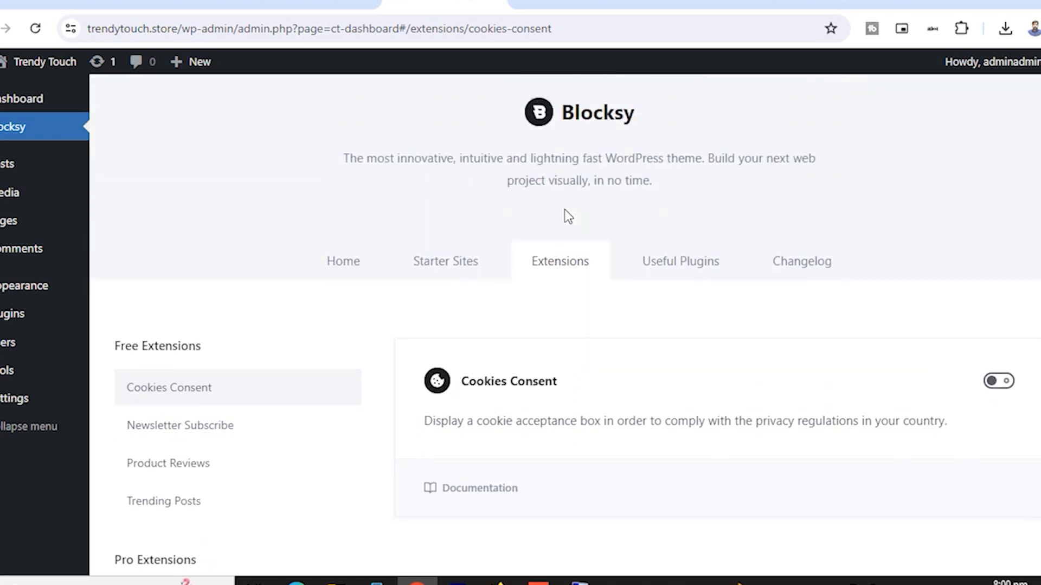
{"action": "left_click", "coordinate": [688, 302]}
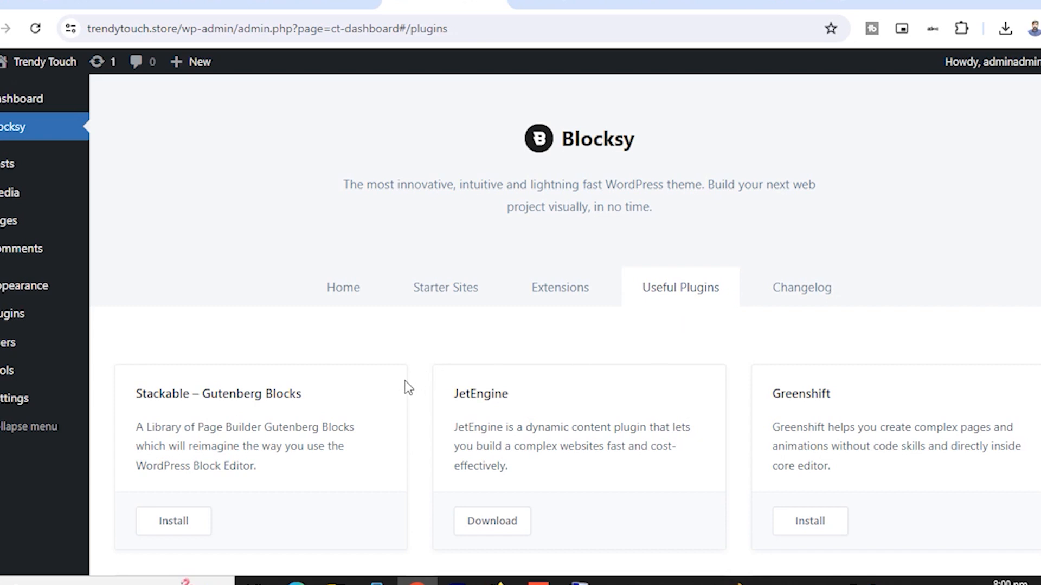
{"action": "scroll", "coordinate": [408, 387], "scroll_direction": "down", "scroll_amount": 3}
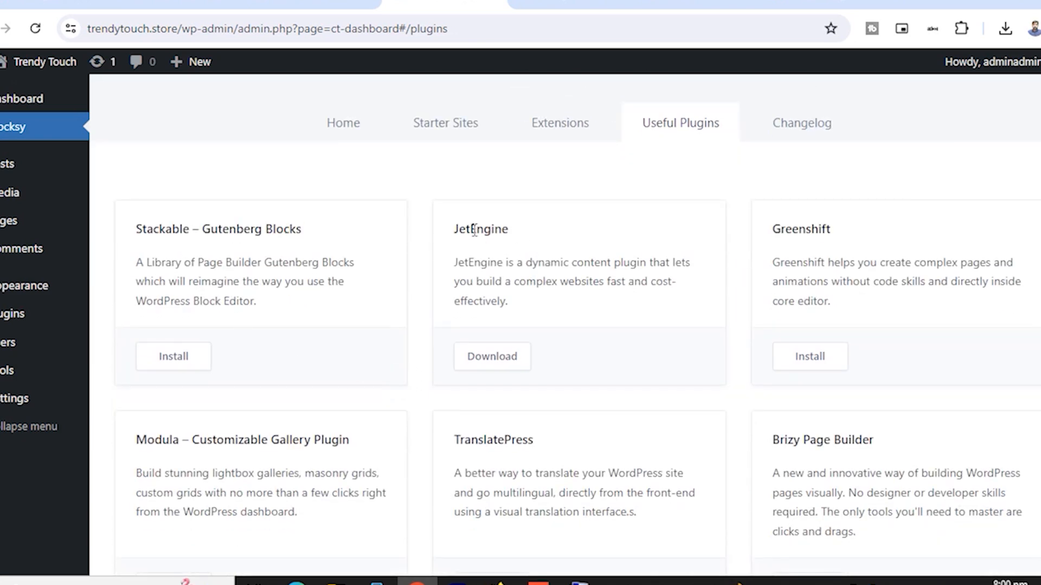
{"action": "scroll", "coordinate": [958, 258], "scroll_direction": "down", "scroll_amount": 12}
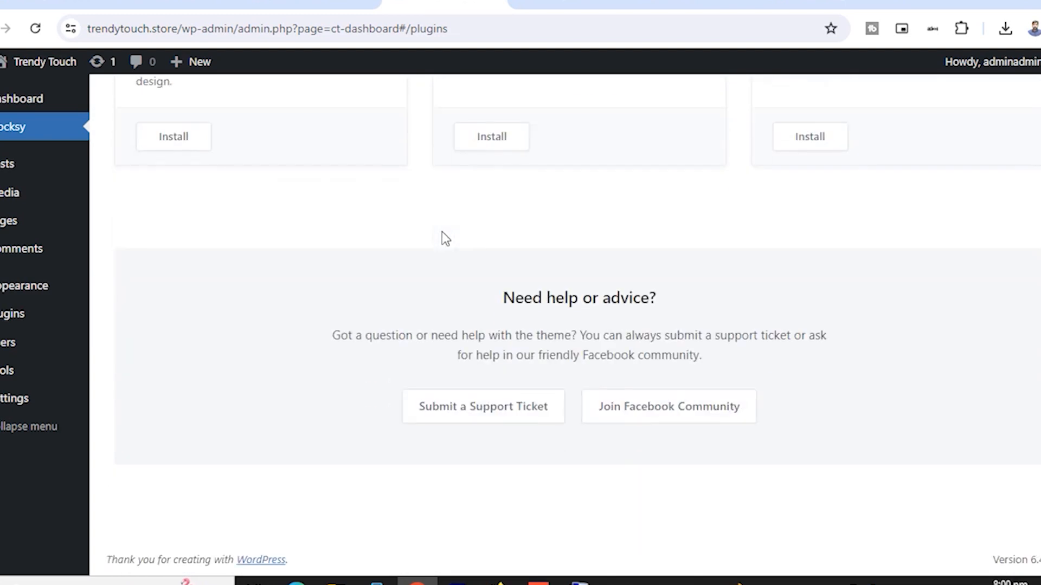
{"action": "scroll", "coordinate": [441, 238], "scroll_direction": "up", "scroll_amount": 15}
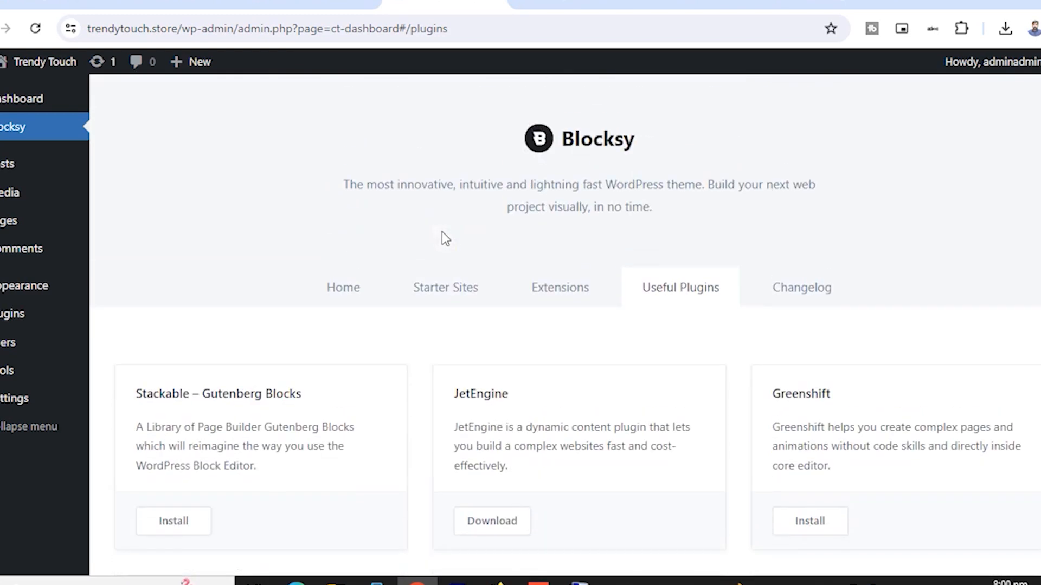
- Open Blocksy's starter sites and skim the available free and Pro templates
{"action": "left_click", "coordinate": [464, 297]}
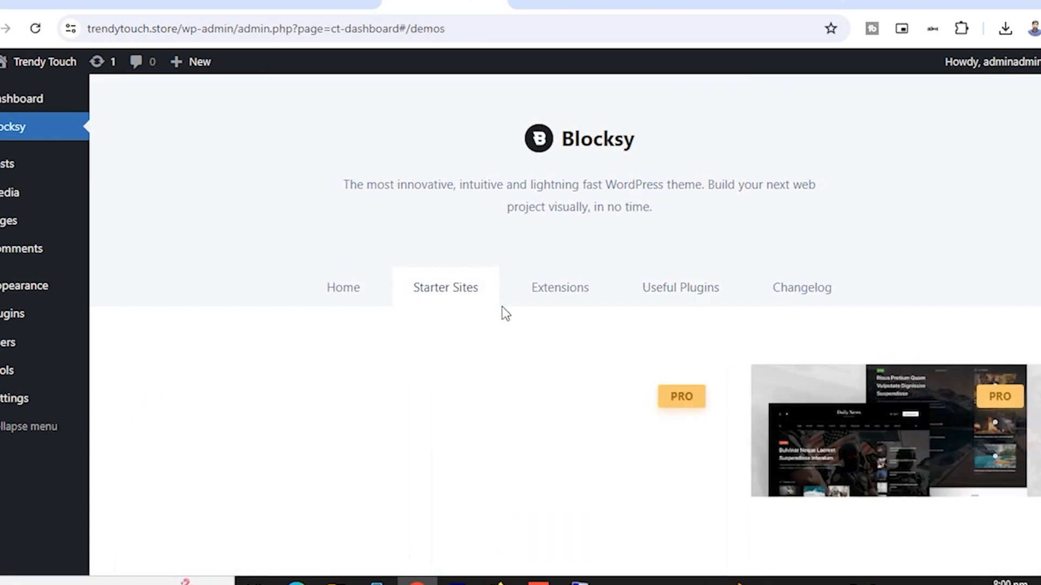
{"action": "scroll", "coordinate": [542, 308], "scroll_direction": "down", "scroll_amount": 5}
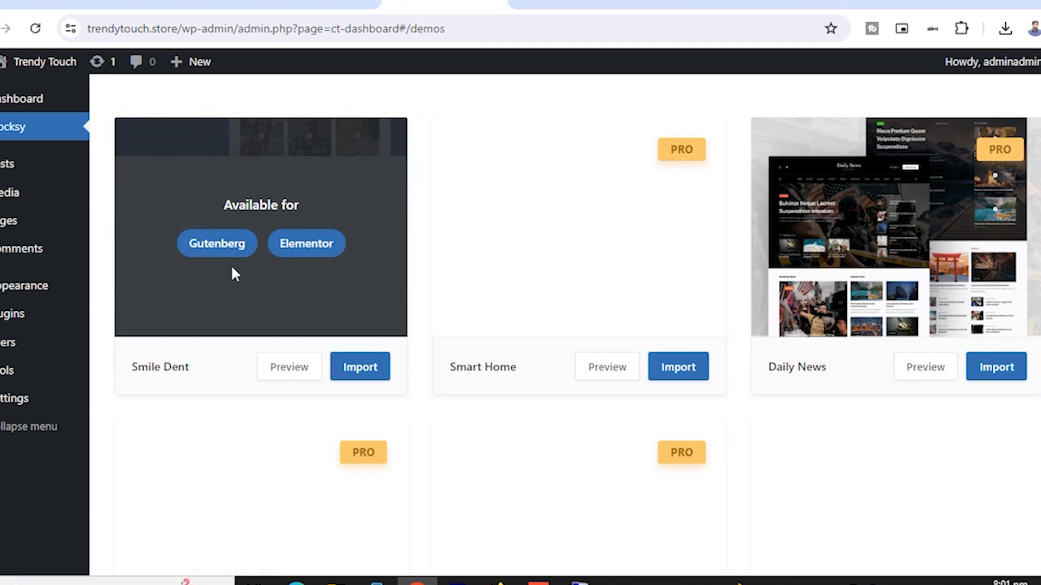
{"action": "scroll", "coordinate": [477, 336], "scroll_direction": "down", "scroll_amount": 5}
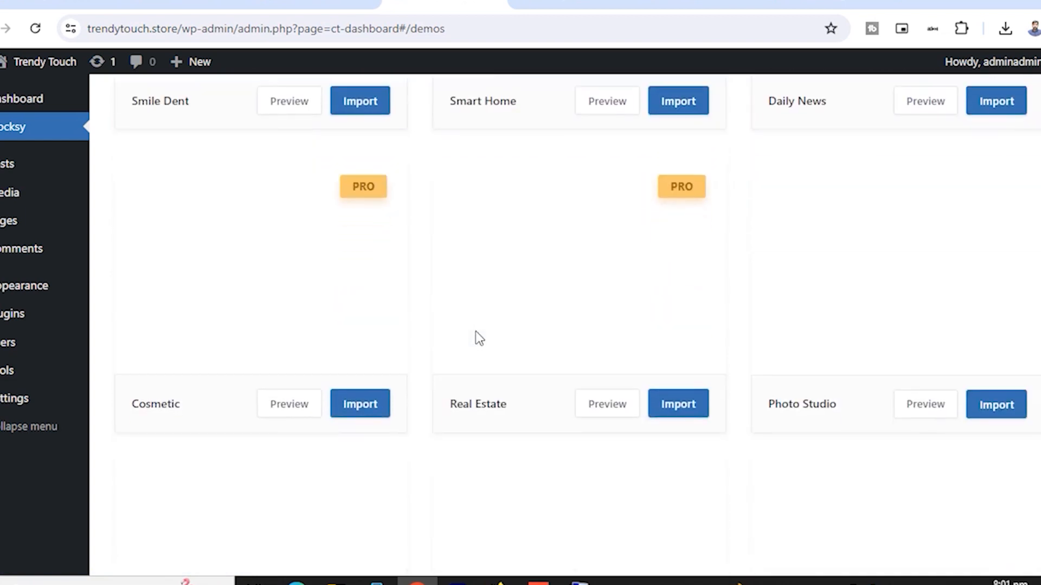
{"action": "scroll", "coordinate": [476, 337], "scroll_direction": "down", "scroll_amount": 6}
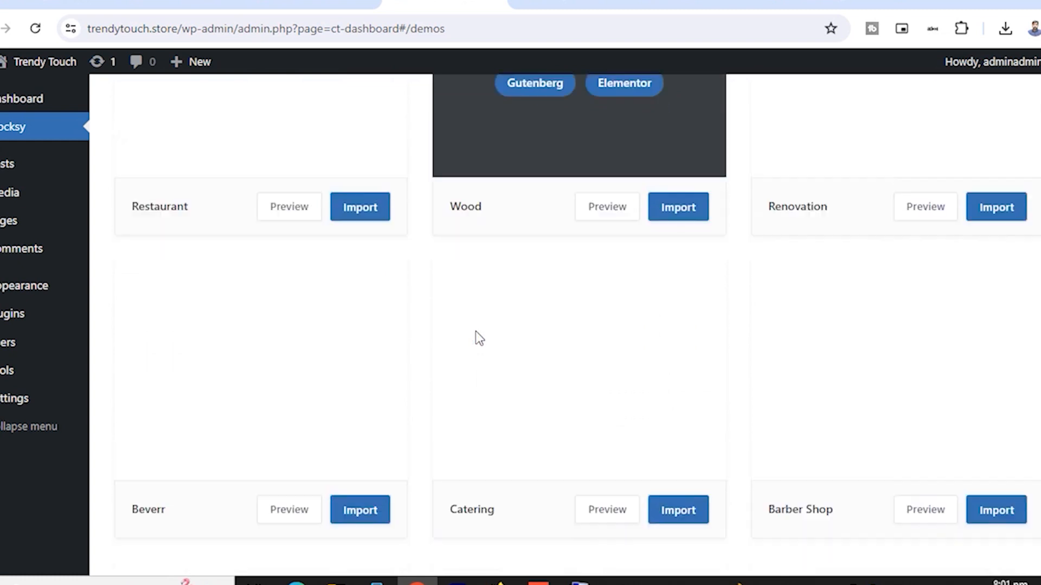
{"action": "scroll", "coordinate": [477, 336], "scroll_direction": "up", "scroll_amount": 10}
{"action": "scroll", "coordinate": [476, 334], "scroll_direction": "up", "scroll_amount": 7}
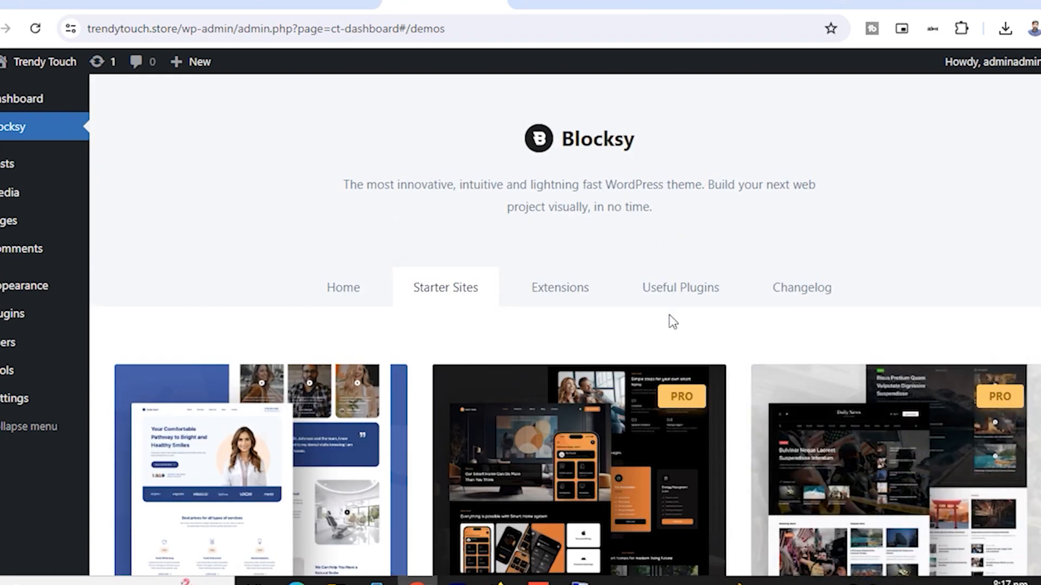
- Examine the starter sites from Smile Dent down to Homi and the page builders each one supports
{"action": "scroll", "coordinate": [670, 319], "scroll_direction": "down", "scroll_amount": 2}
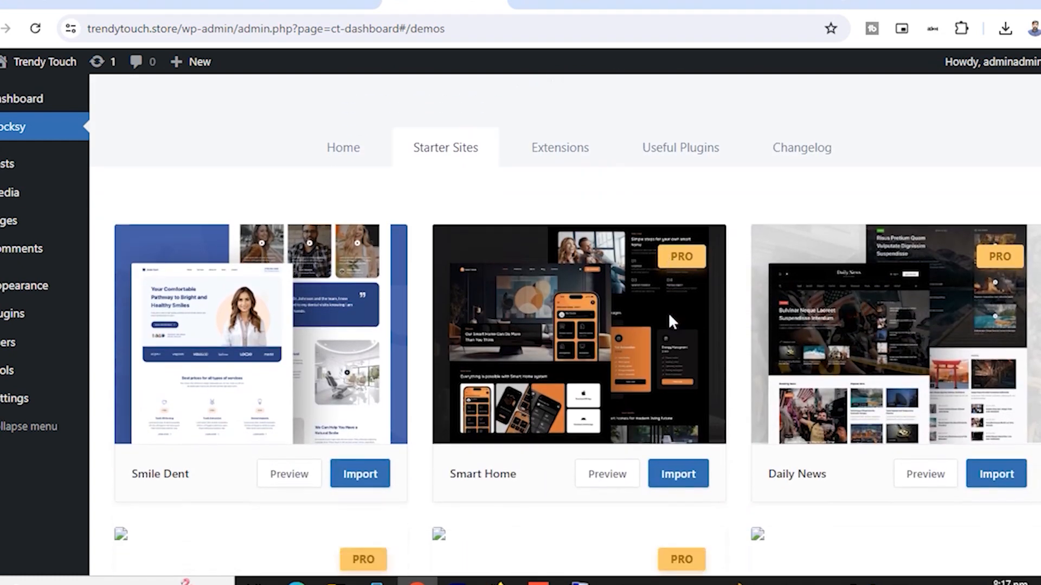
{"action": "scroll", "coordinate": [671, 318], "scroll_direction": "down", "scroll_amount": 3}
{"action": "scroll", "coordinate": [675, 323], "scroll_direction": "down", "scroll_amount": 4}
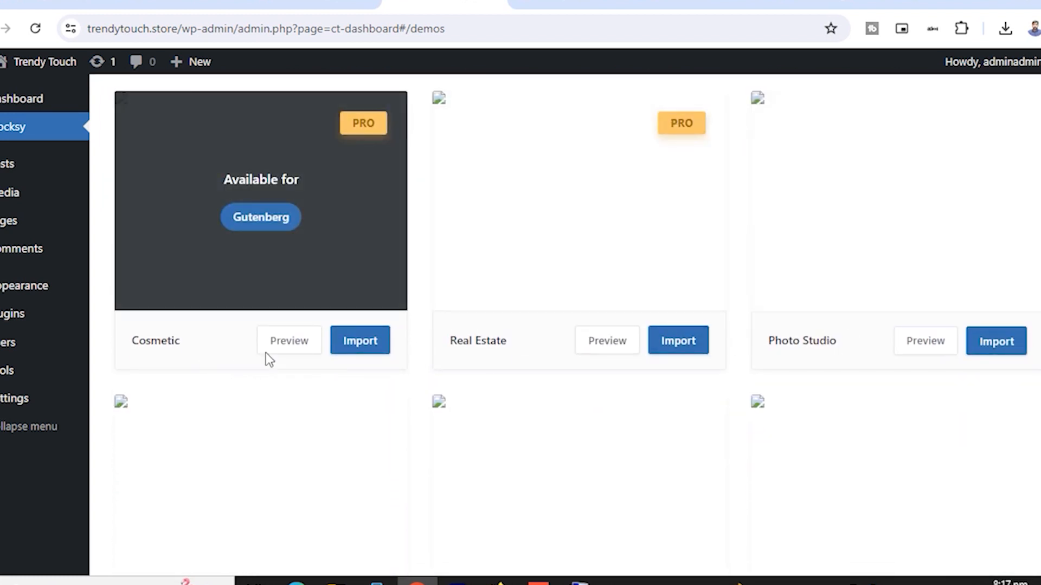
{"action": "scroll", "coordinate": [538, 347], "scroll_direction": "down", "scroll_amount": 4}
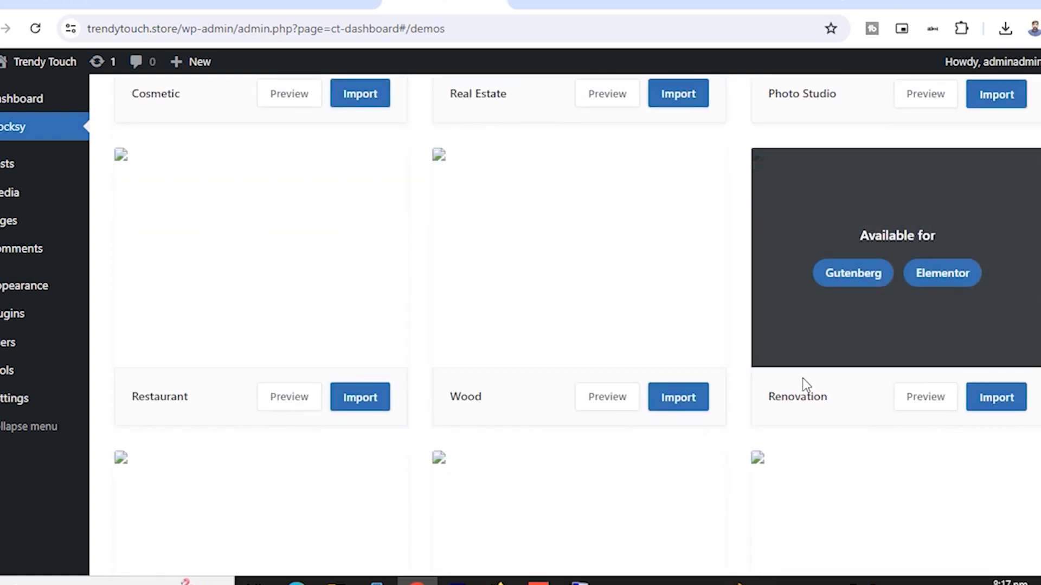
{"action": "scroll", "coordinate": [189, 415], "scroll_direction": "down", "scroll_amount": 4}
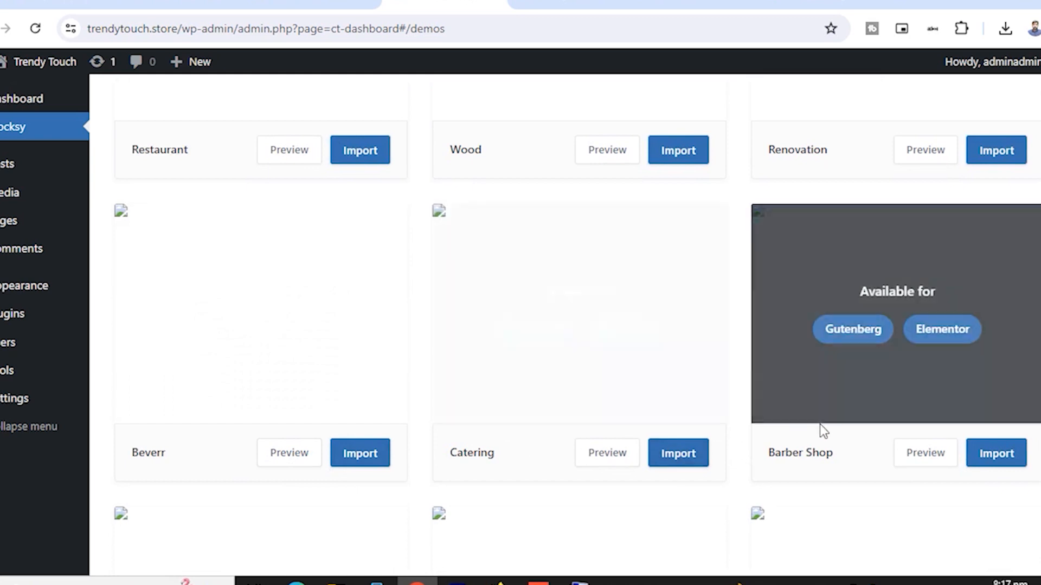
{"action": "scroll", "coordinate": [830, 426], "scroll_direction": "down", "scroll_amount": 3}
{"action": "scroll", "coordinate": [836, 427], "scroll_direction": "down", "scroll_amount": 3}
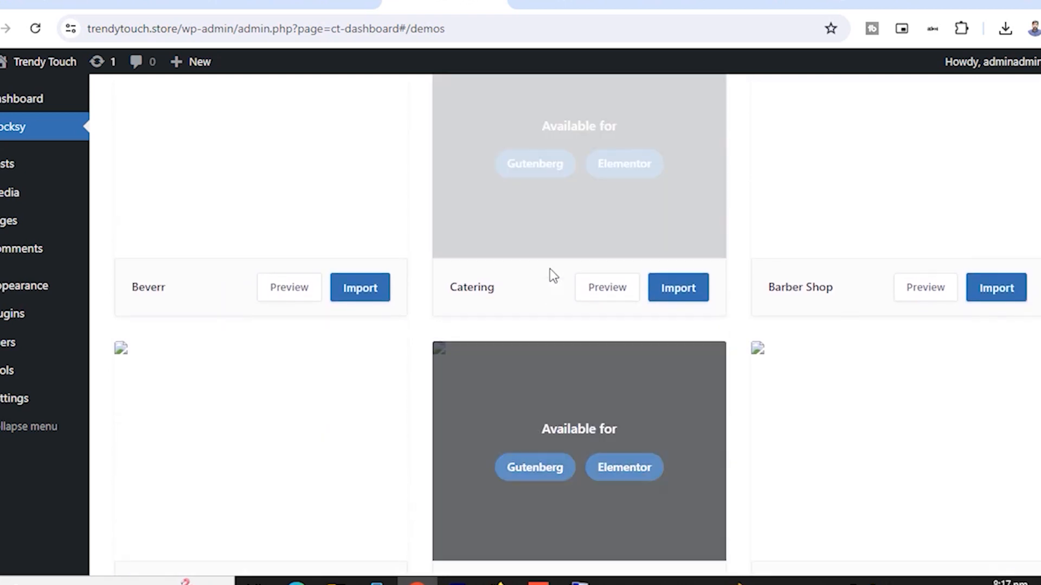
{"action": "scroll", "coordinate": [548, 268], "scroll_direction": "down", "scroll_amount": 5}
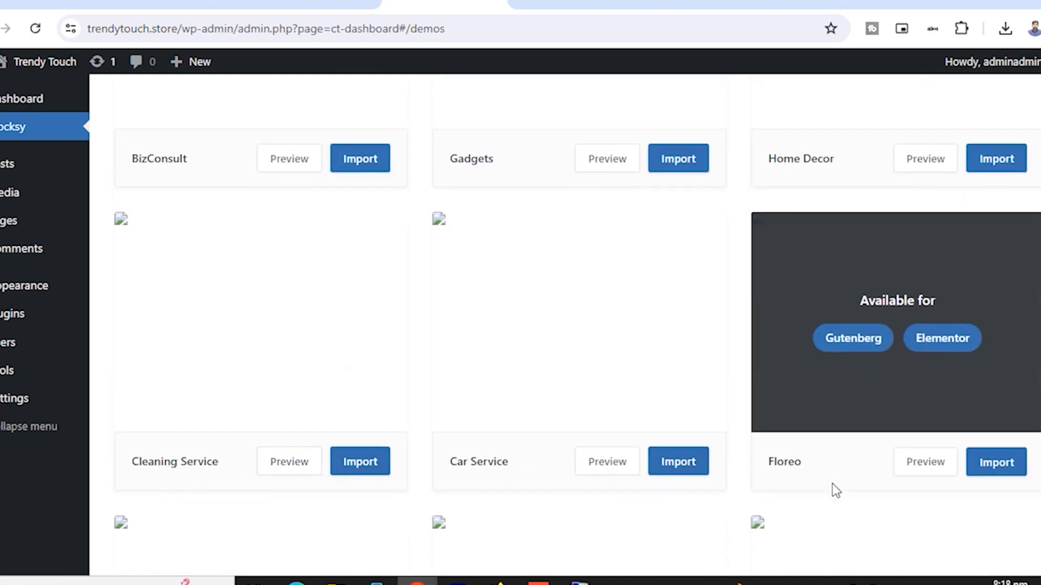
{"action": "scroll", "coordinate": [835, 488], "scroll_direction": "down", "scroll_amount": 8}
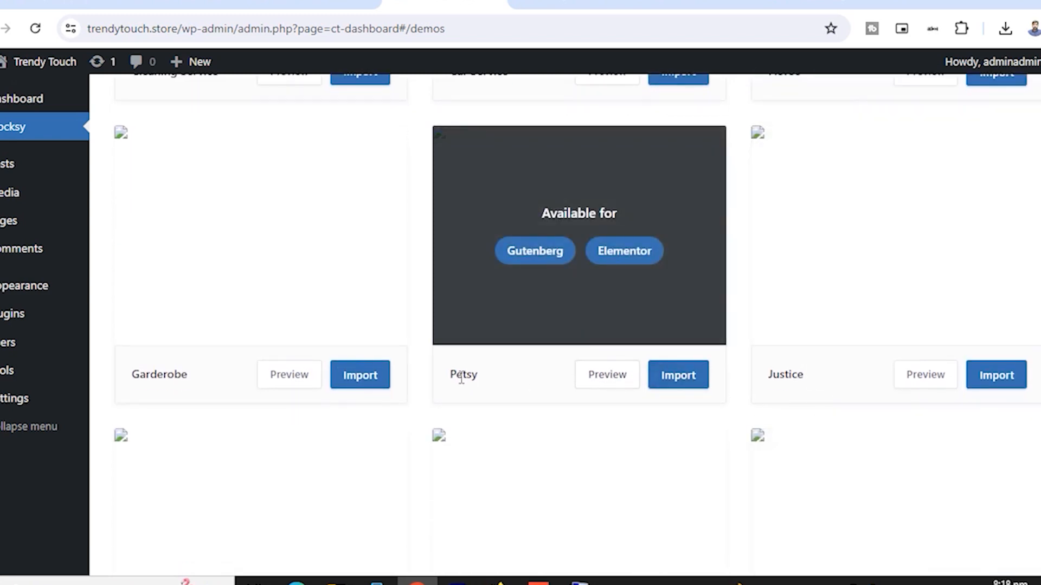
{"action": "scroll", "coordinate": [404, 352], "scroll_direction": "down", "scroll_amount": 3}
{"action": "scroll", "coordinate": [447, 340], "scroll_direction": "down", "scroll_amount": 6}
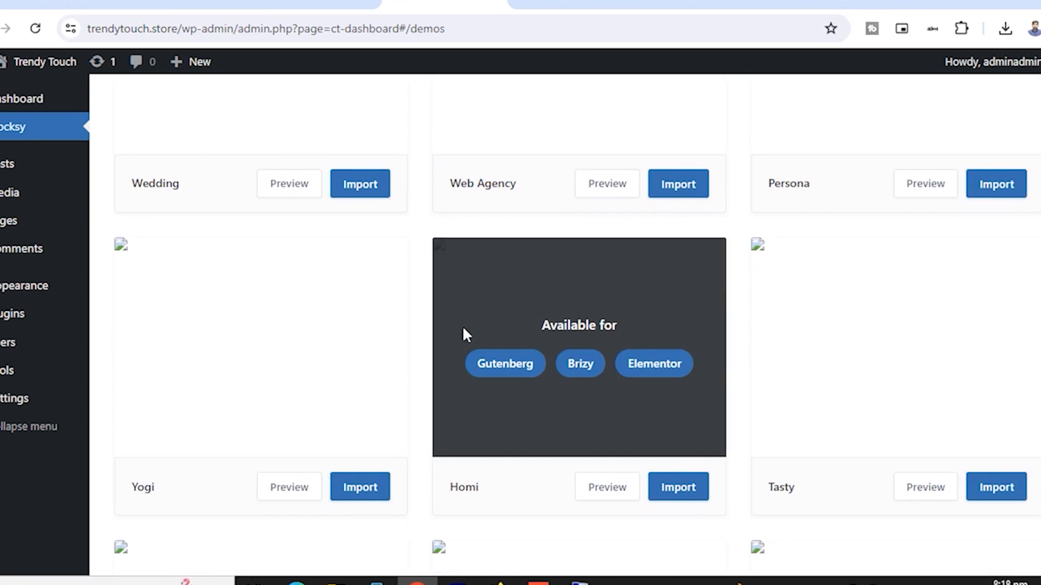
- Open the demo previews of the Persona and Web Agency starter sites in new browser tabs
{"action": "scroll", "coordinate": [499, 296], "scroll_direction": "up", "scroll_amount": 2}
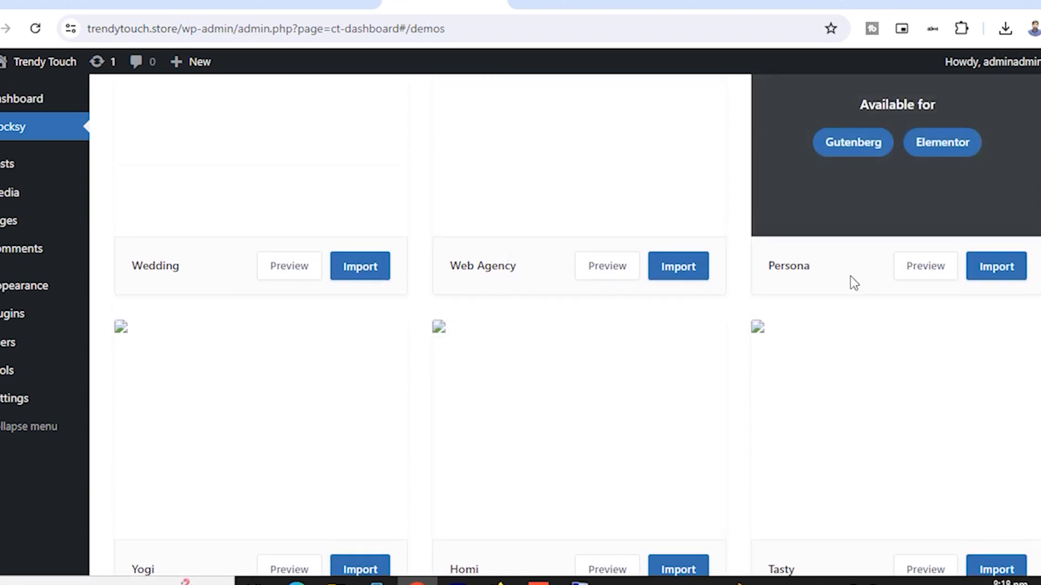
{"action": "scroll", "coordinate": [850, 275], "scroll_direction": "down", "scroll_amount": 1}
{"action": "scroll", "coordinate": [850, 275], "scroll_direction": "up", "scroll_amount": 3}
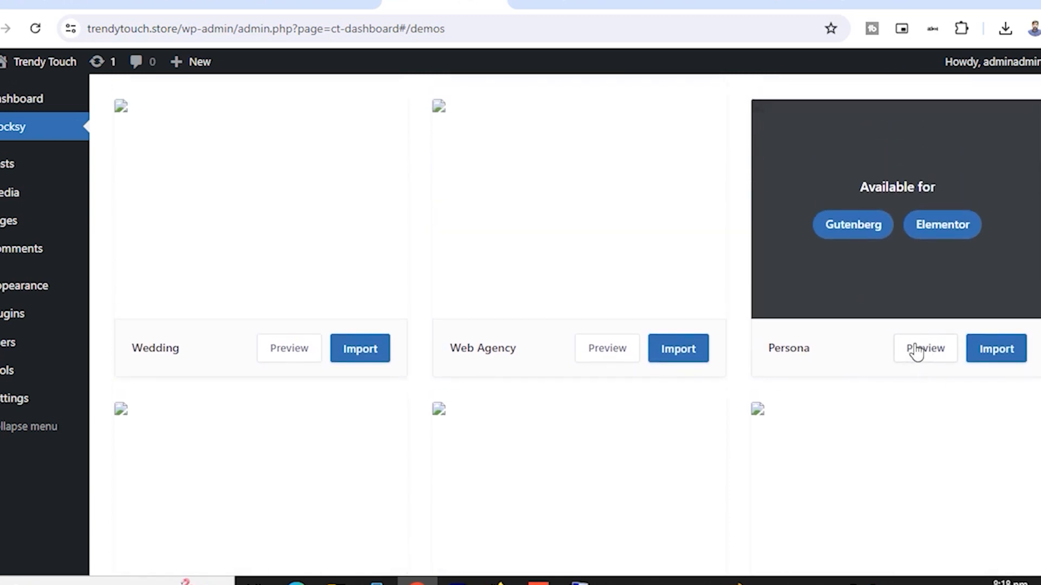
{"action": "right_click", "coordinate": [916, 351]}
{"action": "left_click", "coordinate": [808, 362]}
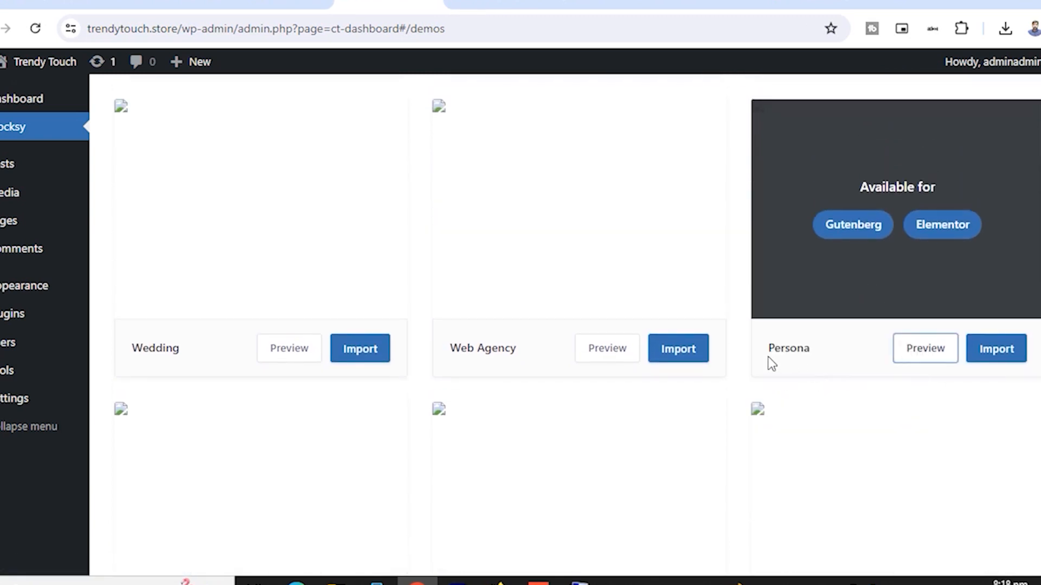
{"action": "right_click", "coordinate": [604, 353]}
{"action": "left_click", "coordinate": [652, 371]}
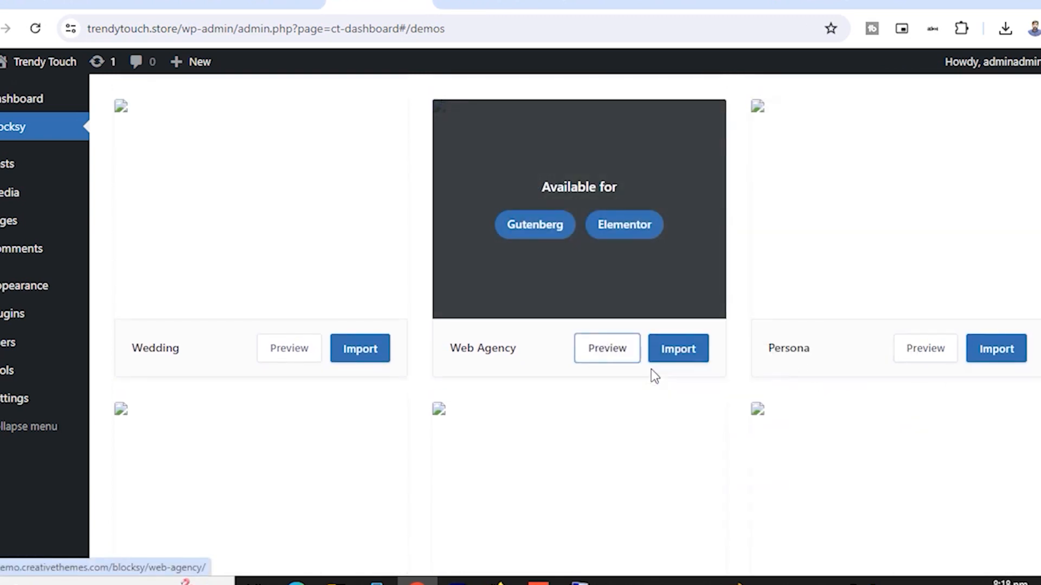
- Find the Photo Studio starter site and open its demo preview in a new browser tab
{"action": "scroll", "coordinate": [705, 297], "scroll_direction": "down", "scroll_amount": 10}
{"action": "scroll", "coordinate": [727, 293], "scroll_direction": "up", "scroll_amount": 3}
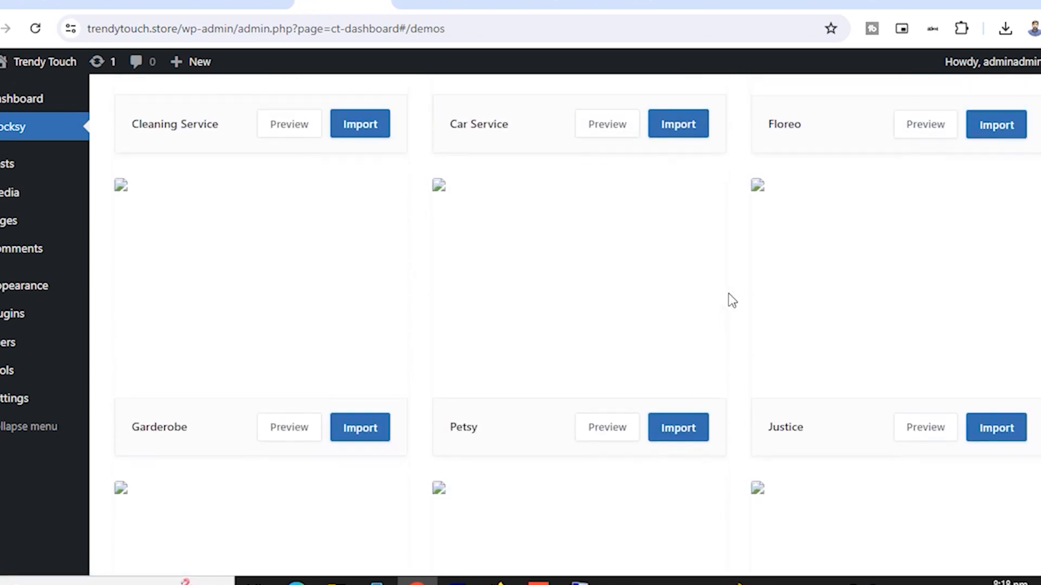
{"action": "scroll", "coordinate": [728, 295], "scroll_direction": "up", "scroll_amount": 10}
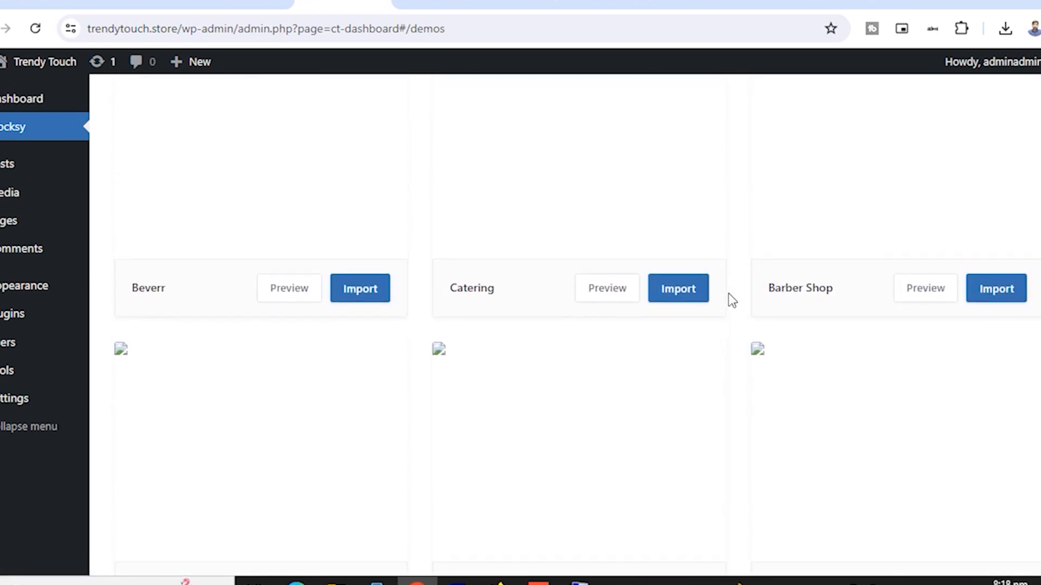
{"action": "scroll", "coordinate": [729, 298], "scroll_direction": "up", "scroll_amount": 4}
{"action": "scroll", "coordinate": [853, 285], "scroll_direction": "up", "scroll_amount": 4}
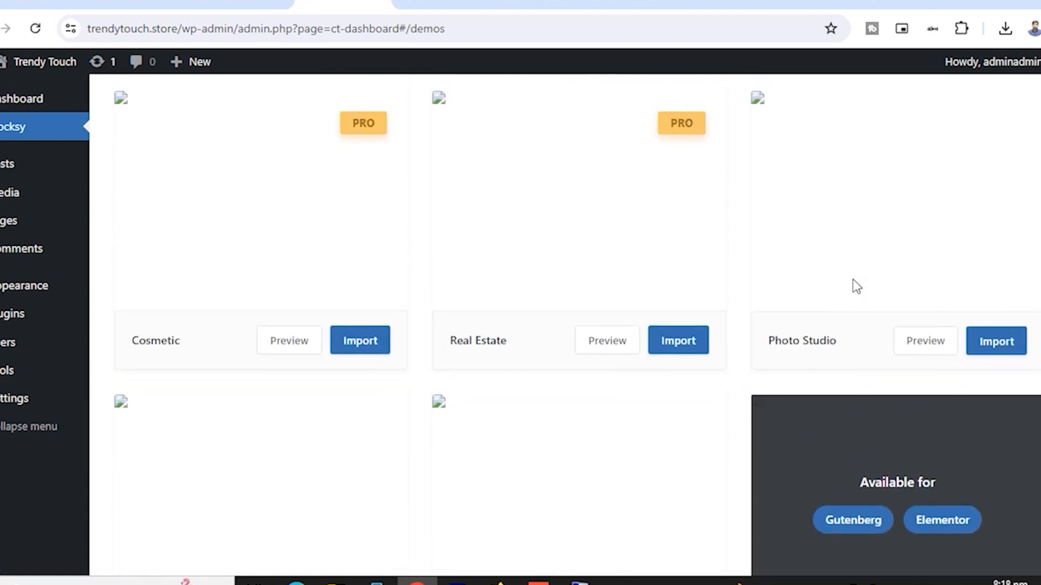
{"action": "right_click", "coordinate": [921, 341]}
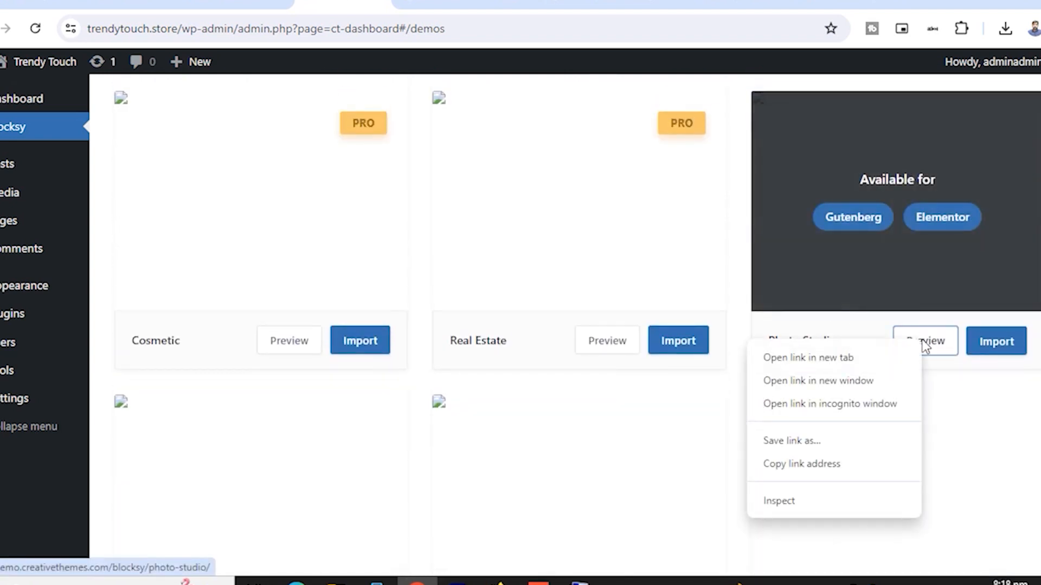
{"action": "left_click", "coordinate": [813, 357]}
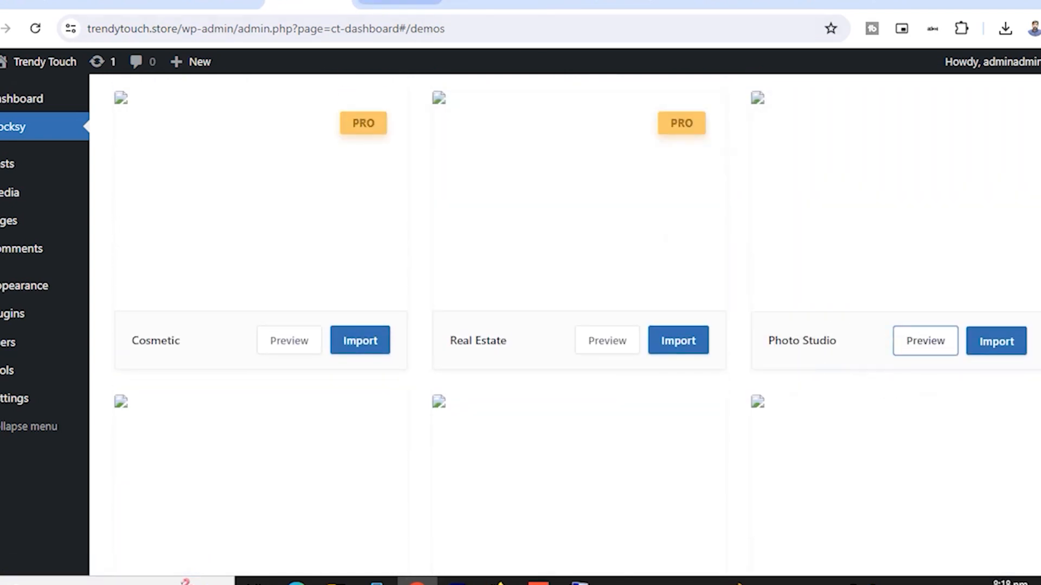
- Check the loading of the Persona, Web Agency and Photo Studio demo tabs in turn
{"action": "left_click", "coordinate": [399, 4]}
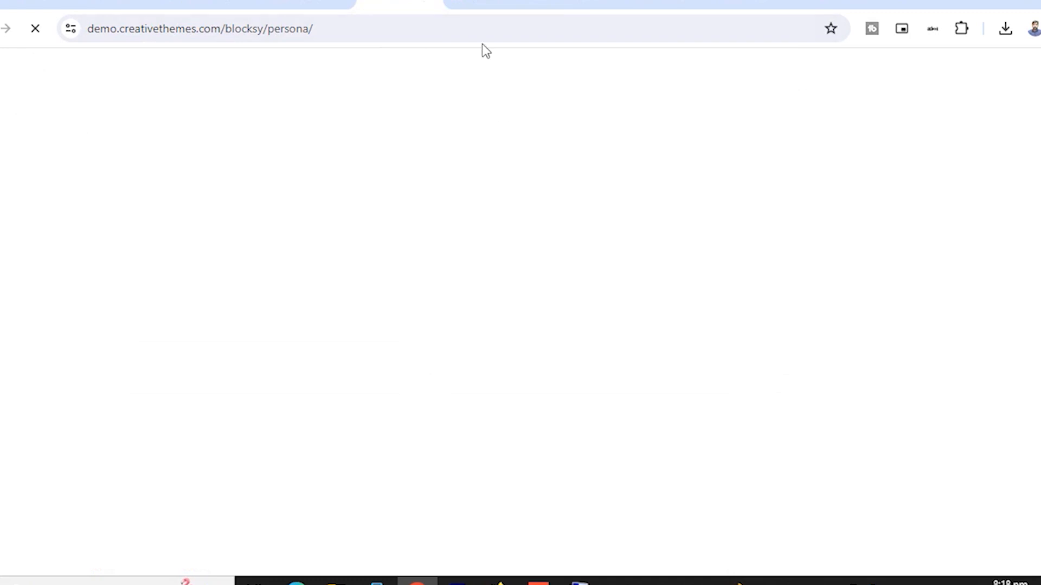
{"action": "left_click", "coordinate": [490, 4]}
{"action": "left_click", "coordinate": [587, 5]}
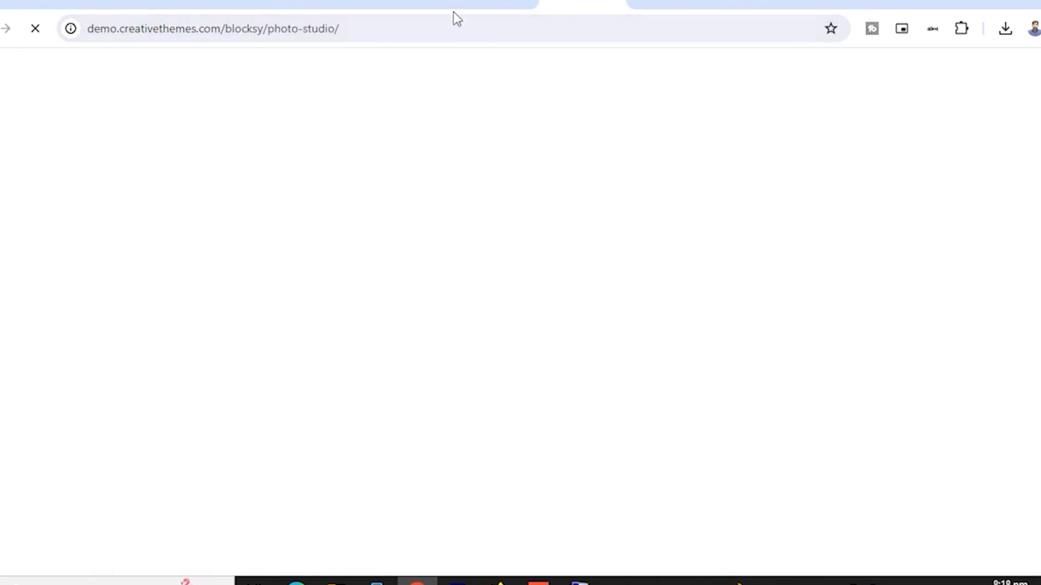
- Return to the Persona demo and examine its header menu, hero heading and social links
{"action": "left_click", "coordinate": [429, 6]}
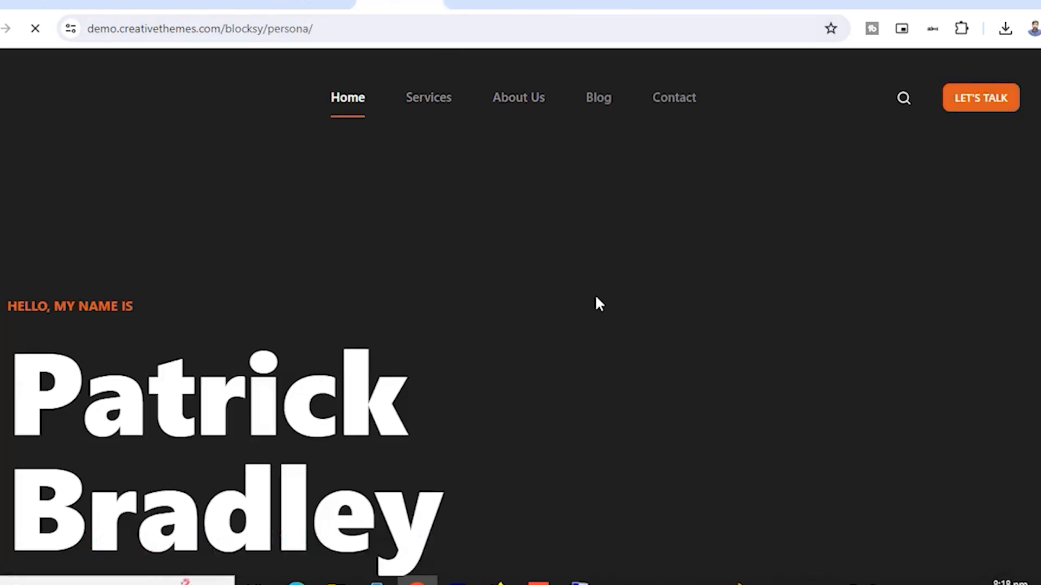
{"action": "scroll", "coordinate": [590, 298], "scroll_direction": "down", "scroll_amount": 5}
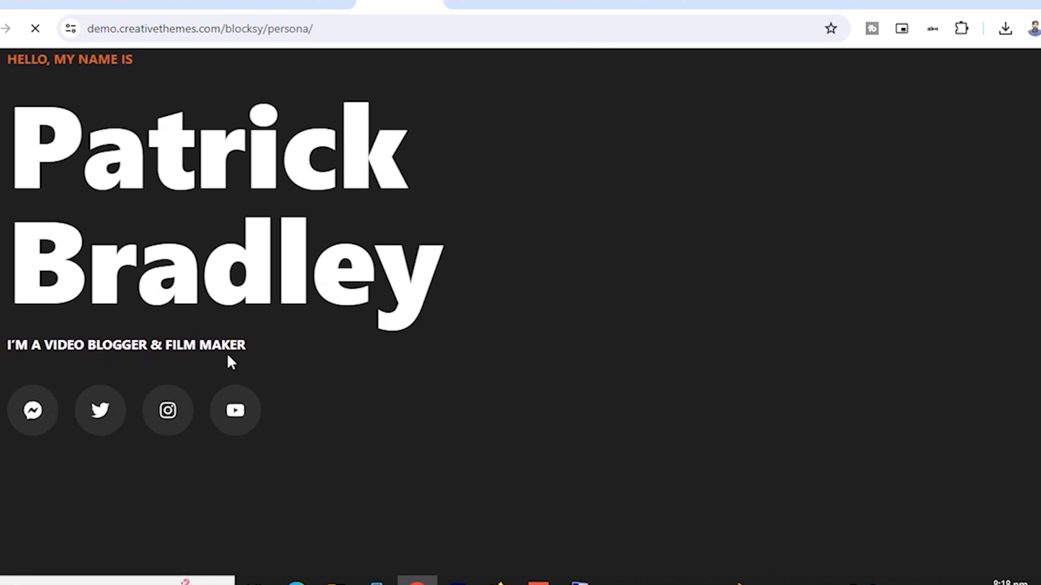
{"action": "scroll", "coordinate": [227, 357], "scroll_direction": "up", "scroll_amount": 5}
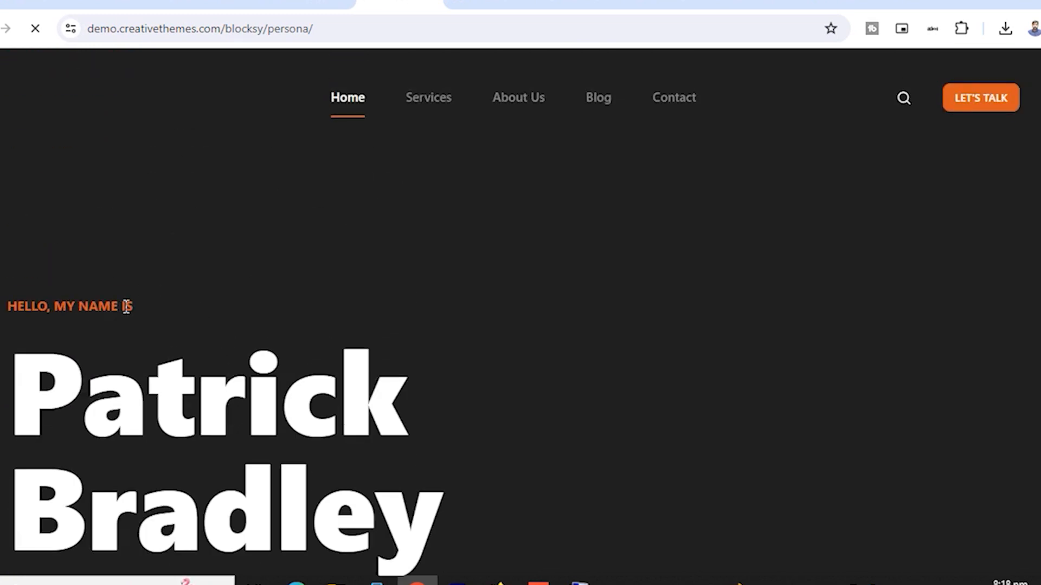
{"action": "scroll", "coordinate": [287, 391], "scroll_direction": "down", "scroll_amount": 2}
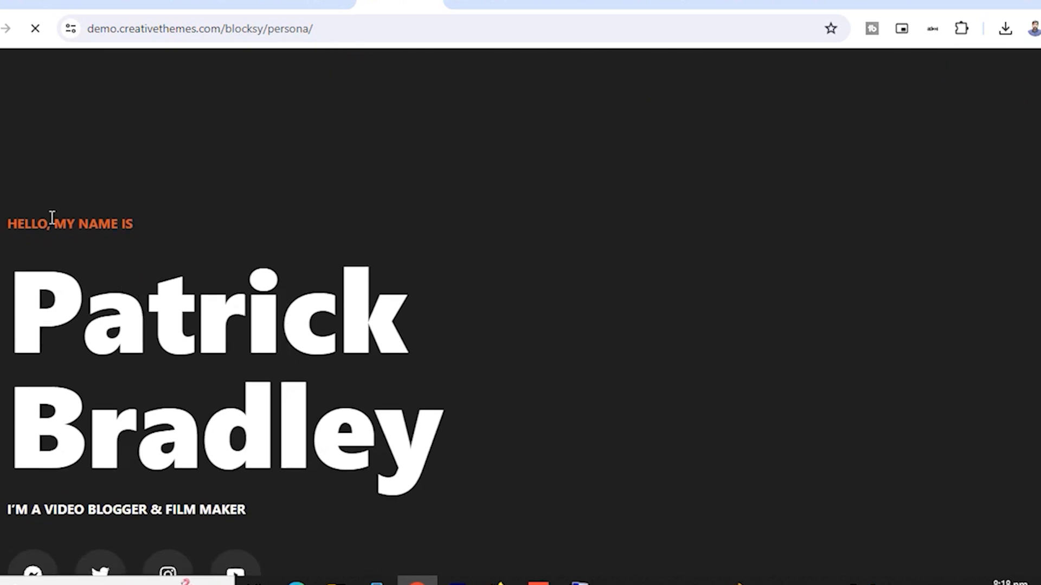
{"action": "left_click_drag", "start_coordinate": [55, 308], "coordinate": [397, 461]}
{"action": "left_click", "coordinate": [31, 308]}
{"action": "left_click_drag", "start_coordinate": [32, 308], "coordinate": [504, 407]}
- Switch to the Web Agency demo and look over its homepage hero section
{"action": "key", "text": "ctrl+Tab"}
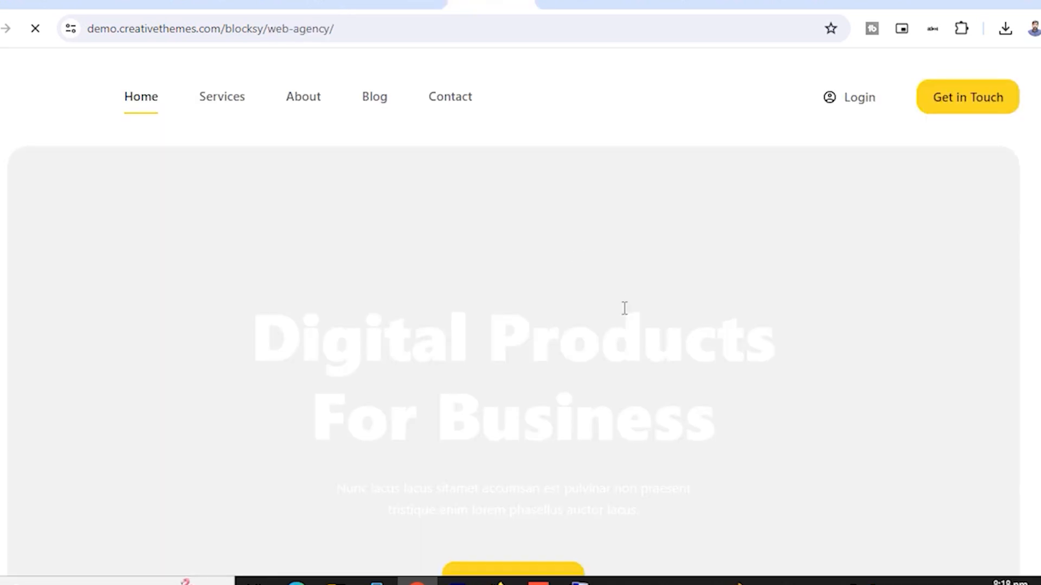
{"action": "scroll", "coordinate": [623, 307], "scroll_direction": "down", "scroll_amount": 10}
{"action": "scroll", "coordinate": [623, 308], "scroll_direction": "down", "scroll_amount": 10}
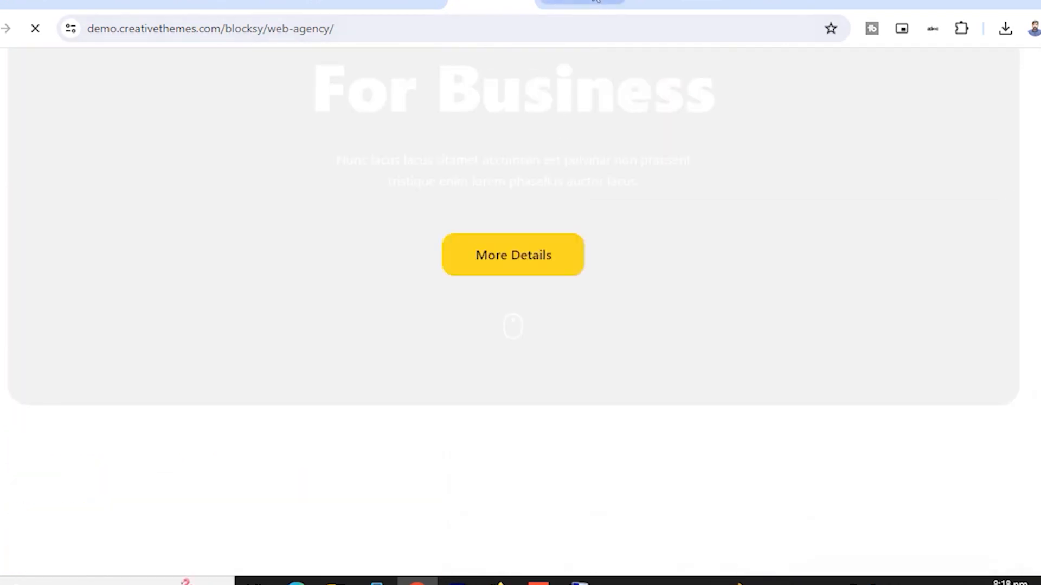
- Switch to the Photo Studio demo and look over its homepage hero and Popular Works sections
{"action": "left_click", "coordinate": [595, 3]}
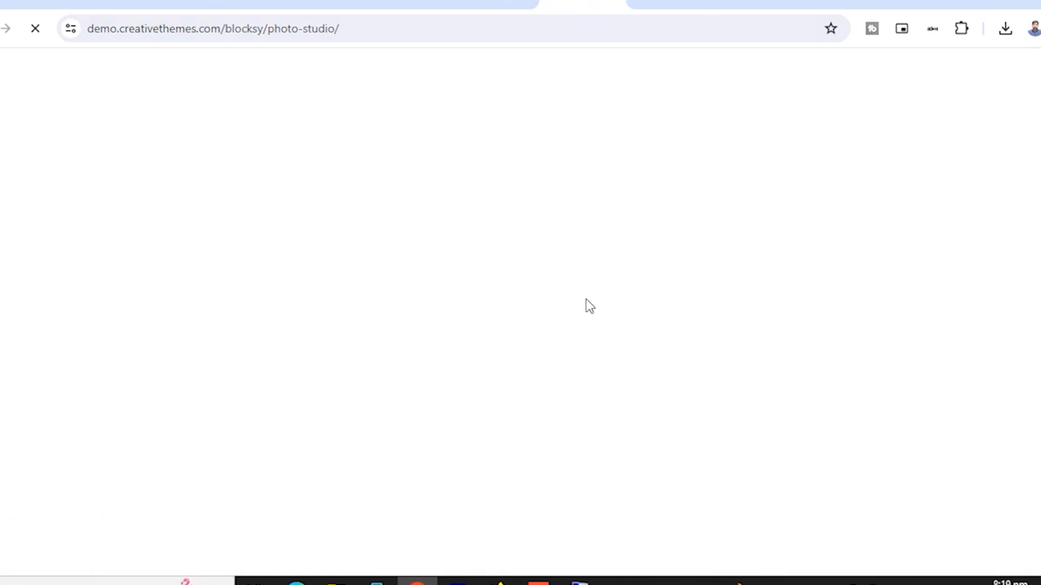
{"action": "left_click", "coordinate": [401, 3]}
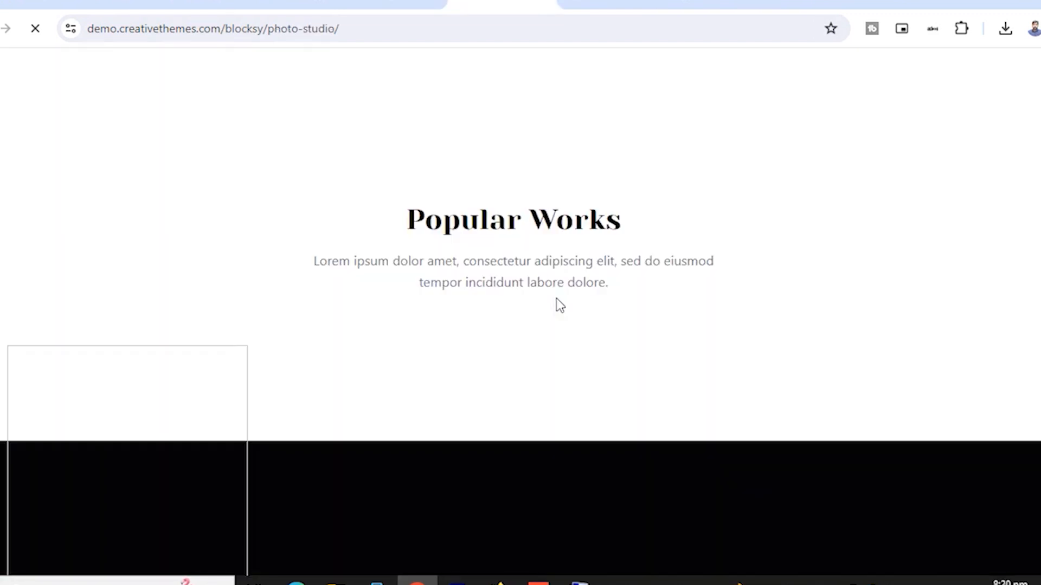
{"action": "scroll", "coordinate": [556, 299], "scroll_direction": "down", "scroll_amount": 6}
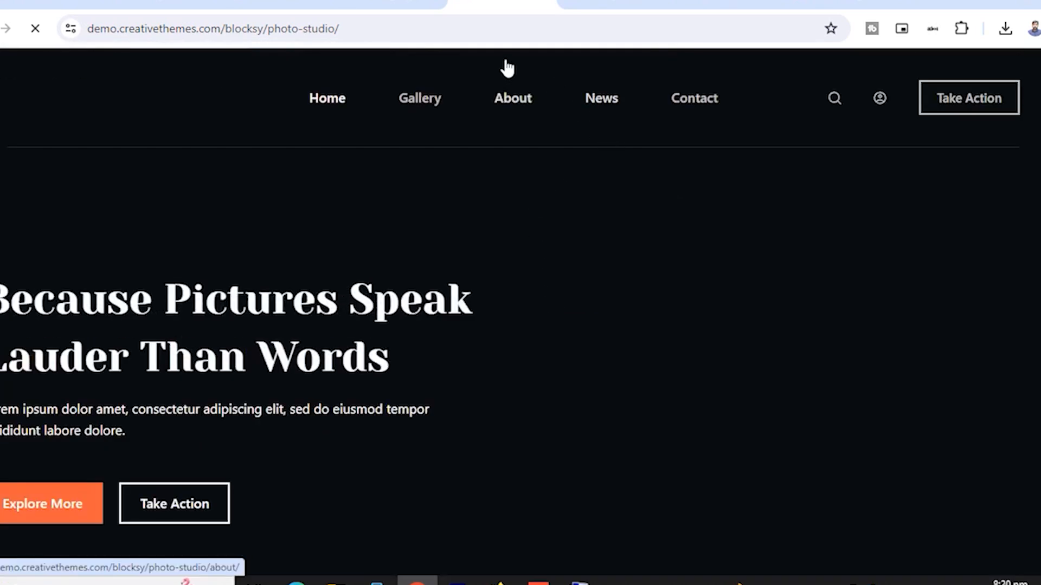
- Return to the Blocksy starter sites and begin importing Photo Studio with the child theme installation enabled
{"action": "left_click", "coordinate": [389, 2]}
{"action": "left_click", "coordinate": [274, 2]}
{"action": "left_click", "coordinate": [160, 1]}
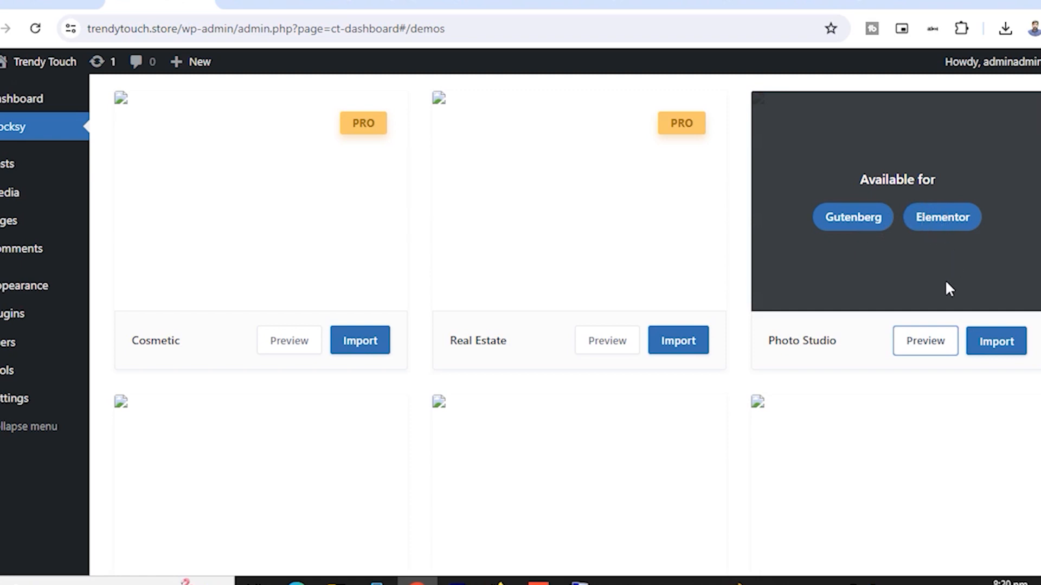
{"action": "left_click", "coordinate": [996, 347]}
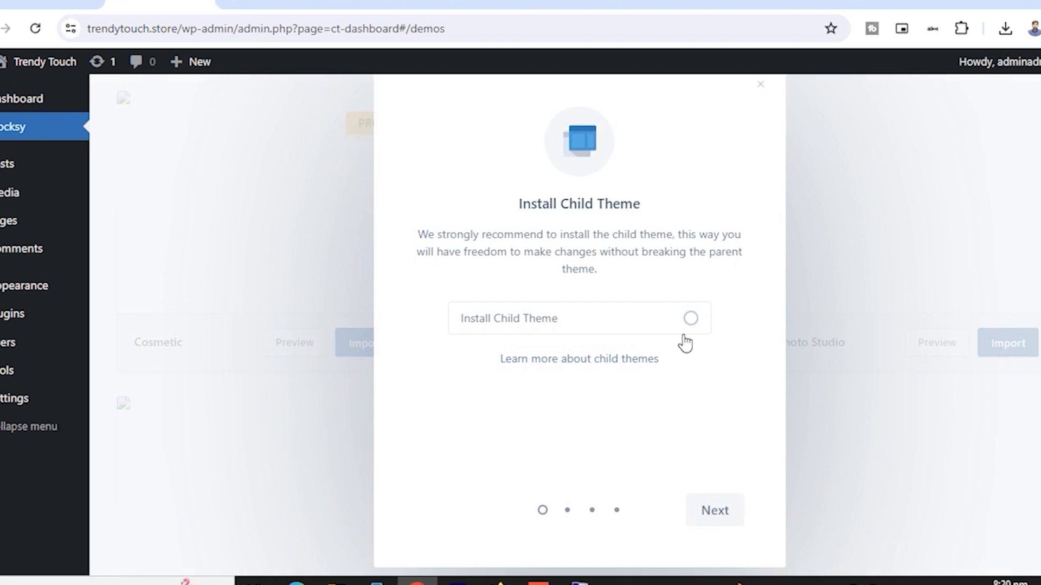
{"action": "left_click", "coordinate": [690, 318]}
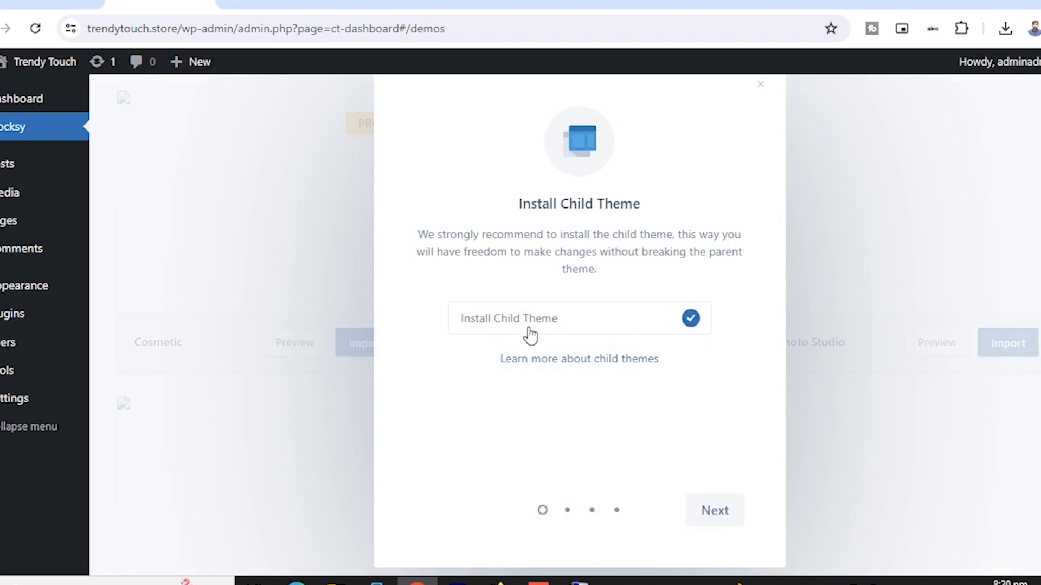
{"action": "left_click", "coordinate": [712, 510]}
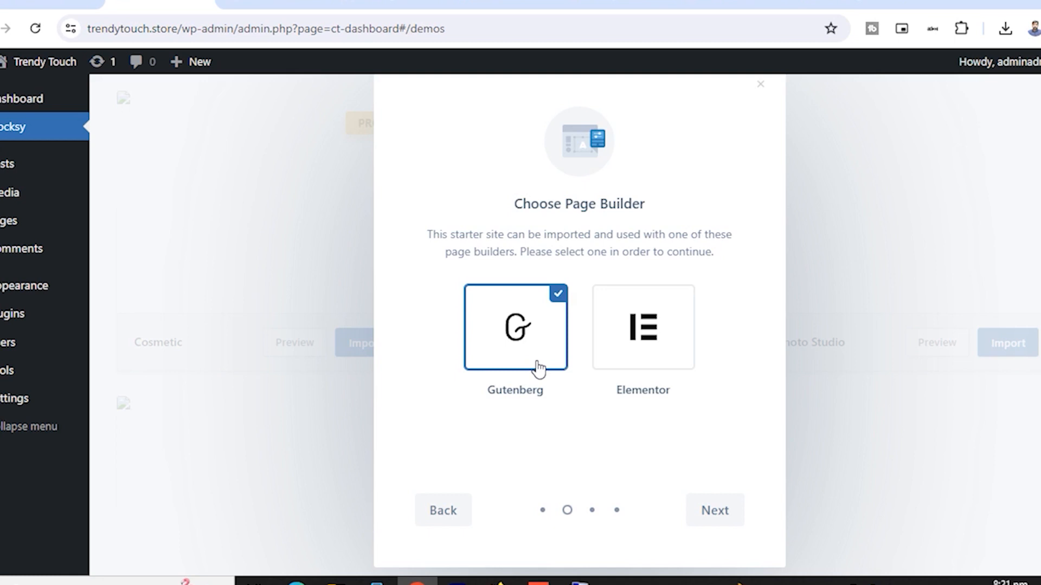
- Choose Elementor as page builder and install Photo Studio with all required plugins, options, widgets, content and Clean Install
{"action": "left_click", "coordinate": [626, 355]}
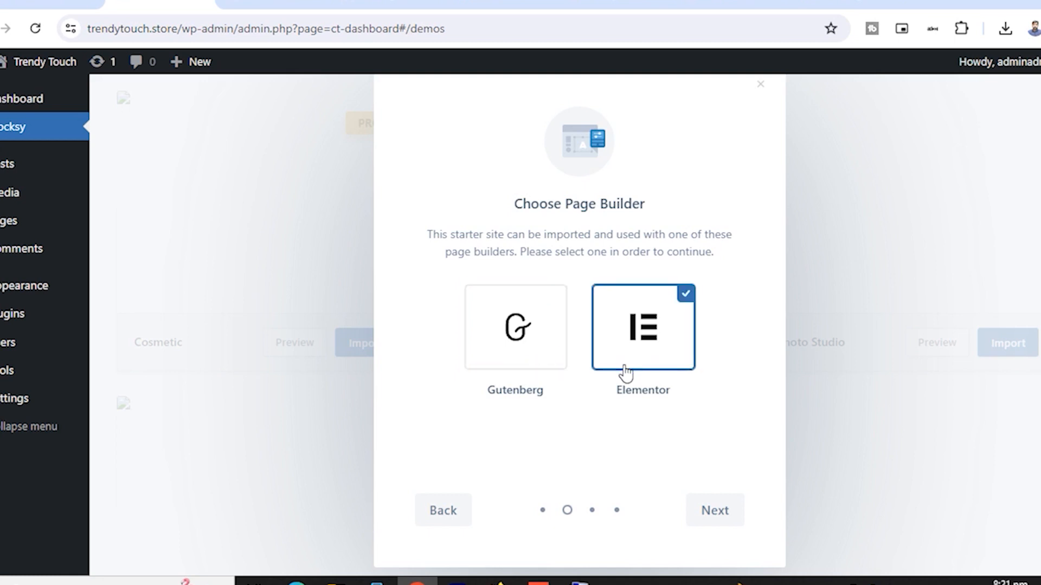
{"action": "left_click", "coordinate": [706, 510]}
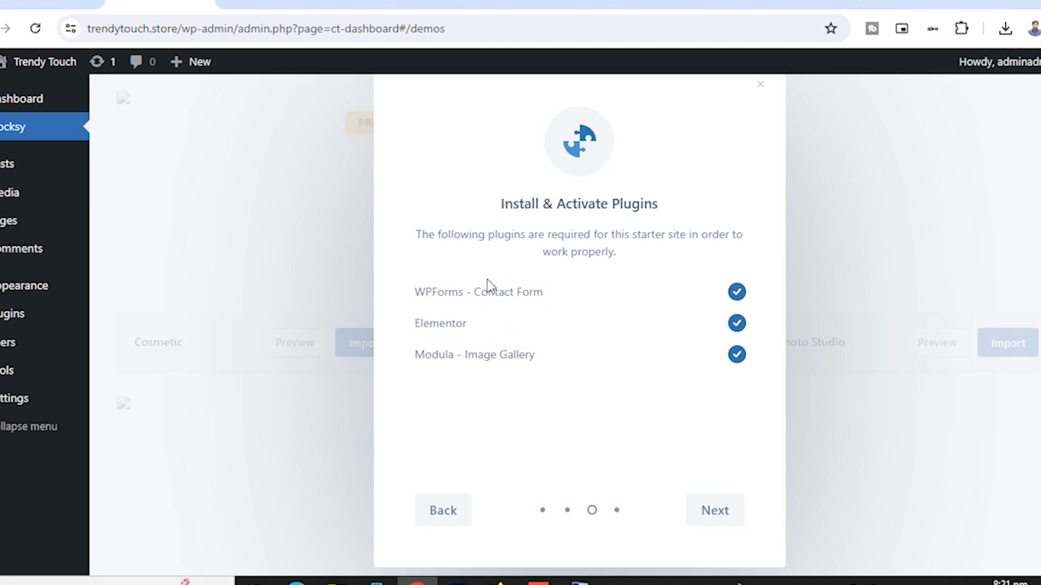
{"action": "left_click", "coordinate": [715, 510]}
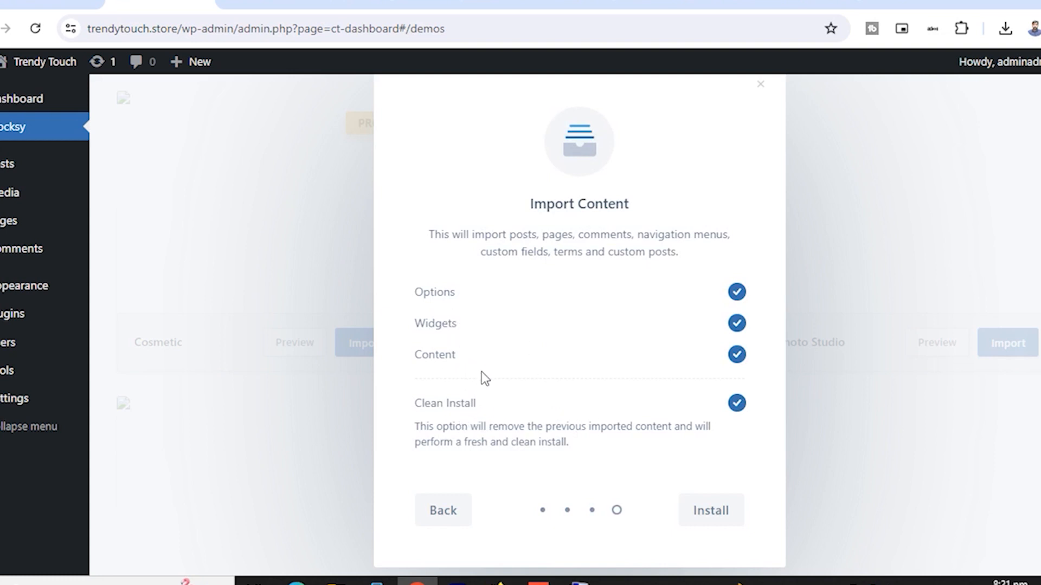
{"action": "left_click", "coordinate": [711, 512]}
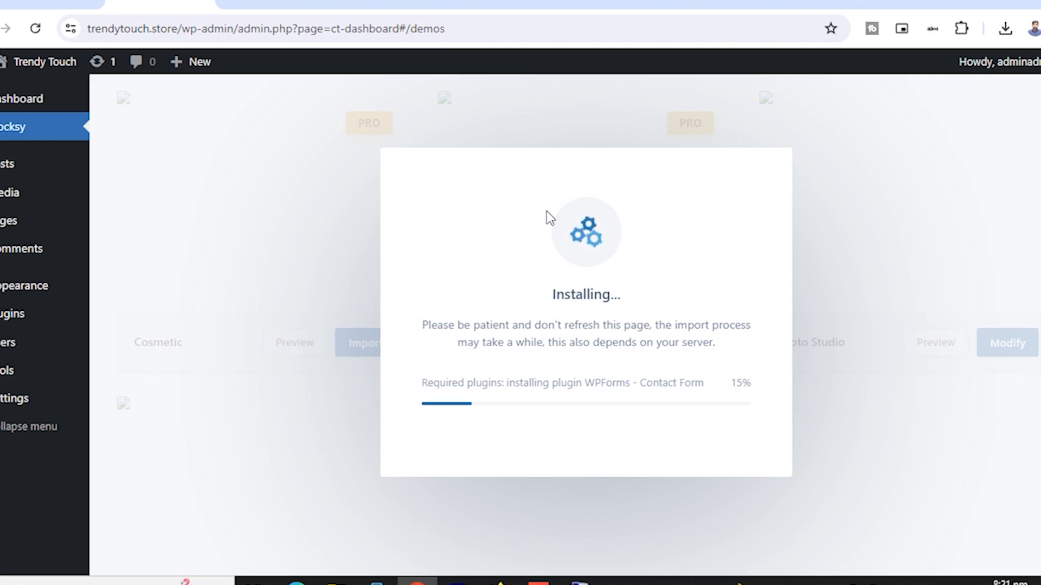
- Look through the Web Agency demo's homepage, including its services, portfolio, pricing and team sections
{"action": "left_click", "coordinate": [388, 5]}
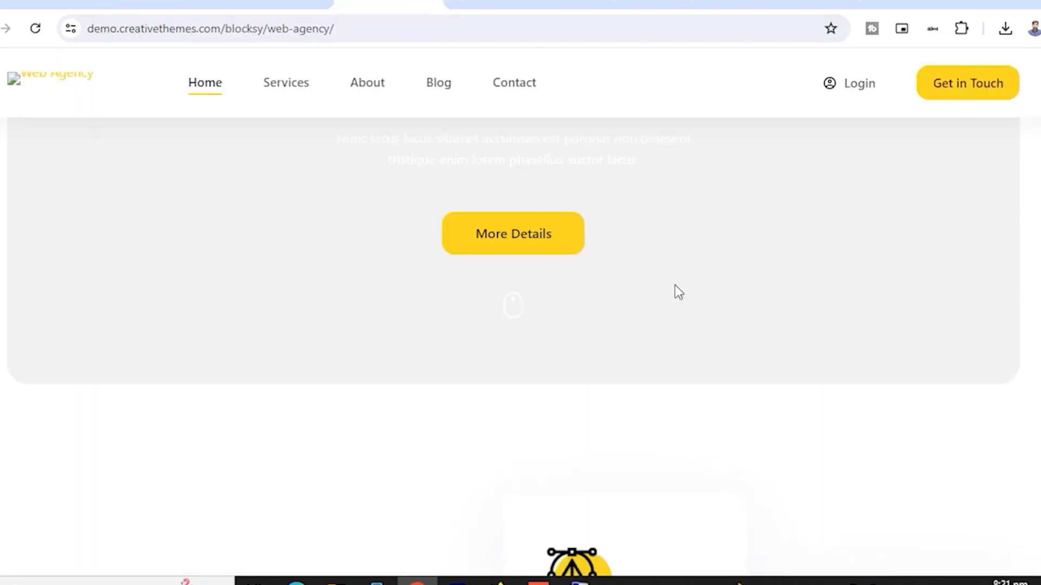
{"action": "scroll", "coordinate": [675, 285], "scroll_direction": "down", "scroll_amount": 15}
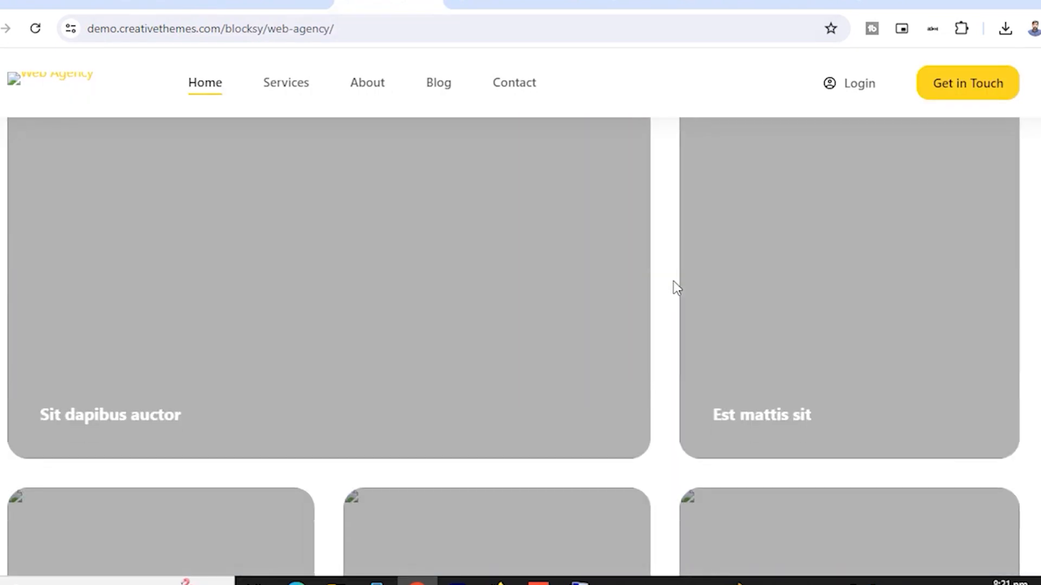
{"action": "scroll", "coordinate": [673, 281], "scroll_direction": "down", "scroll_amount": 10}
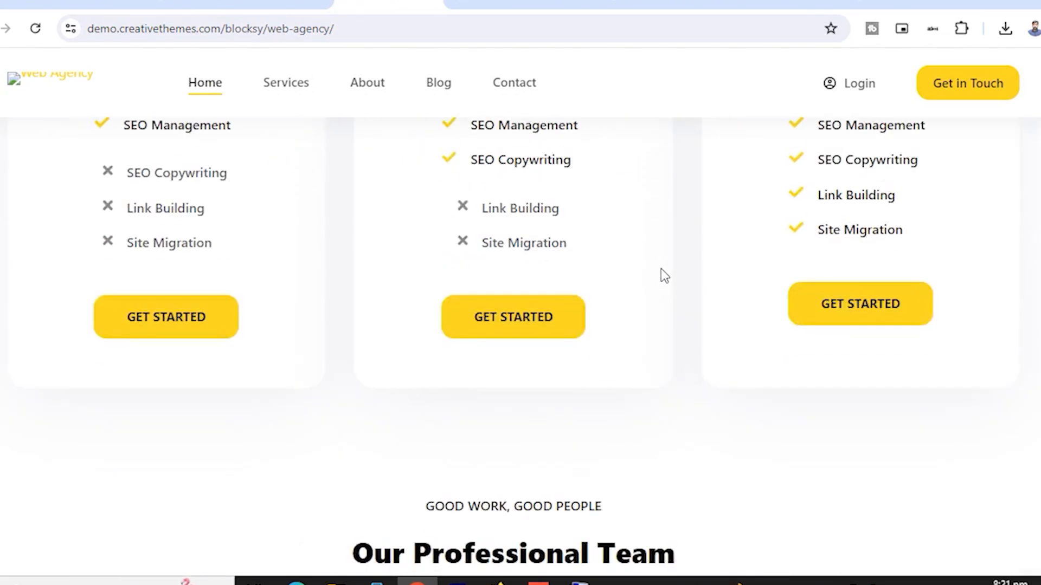
{"action": "scroll", "coordinate": [661, 269], "scroll_direction": "up", "scroll_amount": 15}
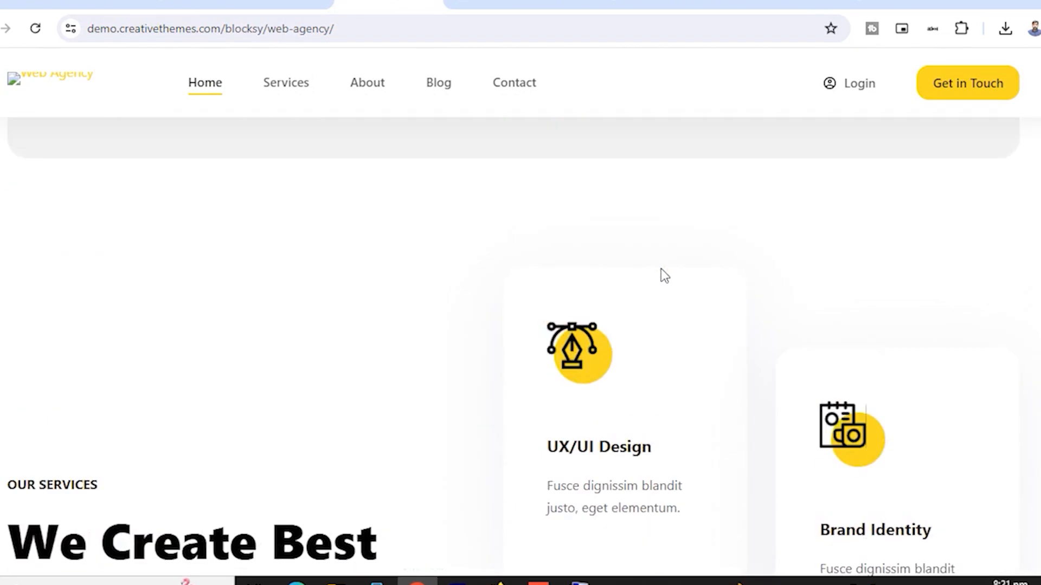
{"action": "scroll", "coordinate": [661, 269], "scroll_direction": "up", "scroll_amount": 5}
- Switch to the Photo Studio demo and examine its header and hero image
{"action": "left_click", "coordinate": [470, 3]}
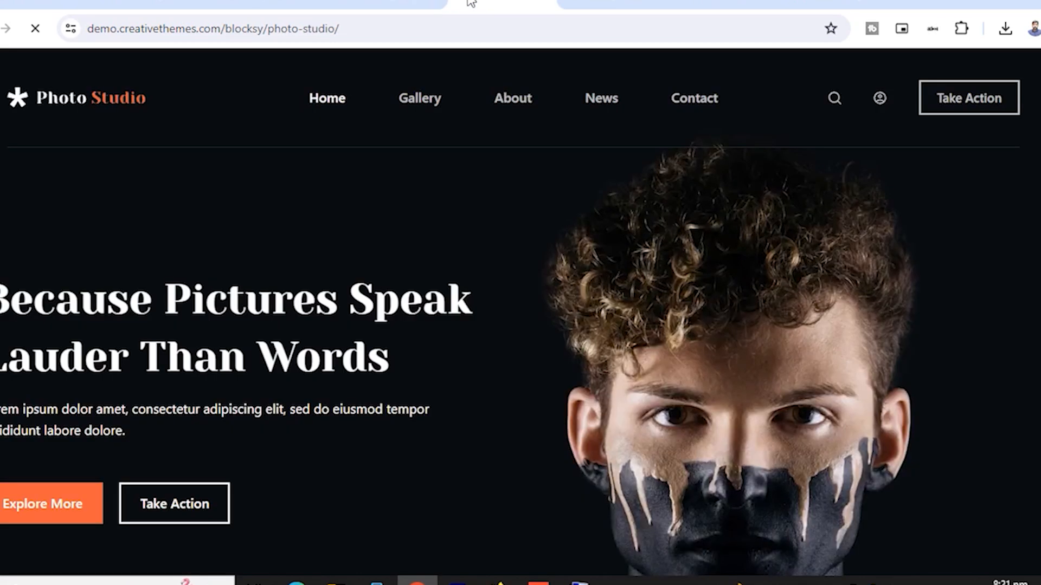
{"action": "scroll", "coordinate": [550, 258], "scroll_direction": "down", "scroll_amount": 3}
{"action": "scroll", "coordinate": [550, 258], "scroll_direction": "up", "scroll_amount": 2}
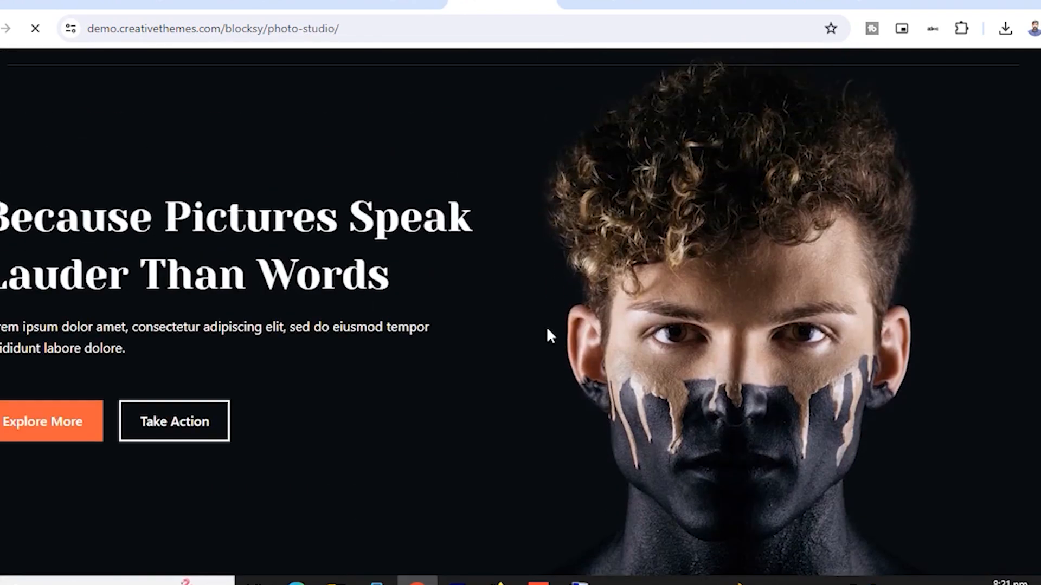
{"action": "scroll", "coordinate": [540, 335], "scroll_direction": "up", "scroll_amount": 2}
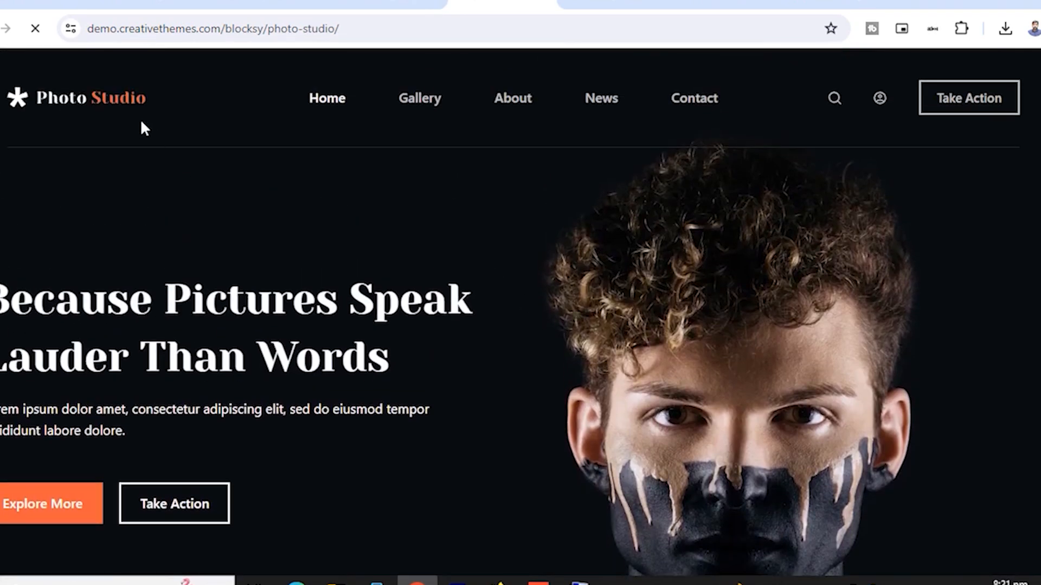
- Review the Photo Studio demo's homepage from the gallery cards down to the newsletter section and back to its header
{"action": "scroll", "coordinate": [575, 302], "scroll_direction": "down", "scroll_amount": 8}
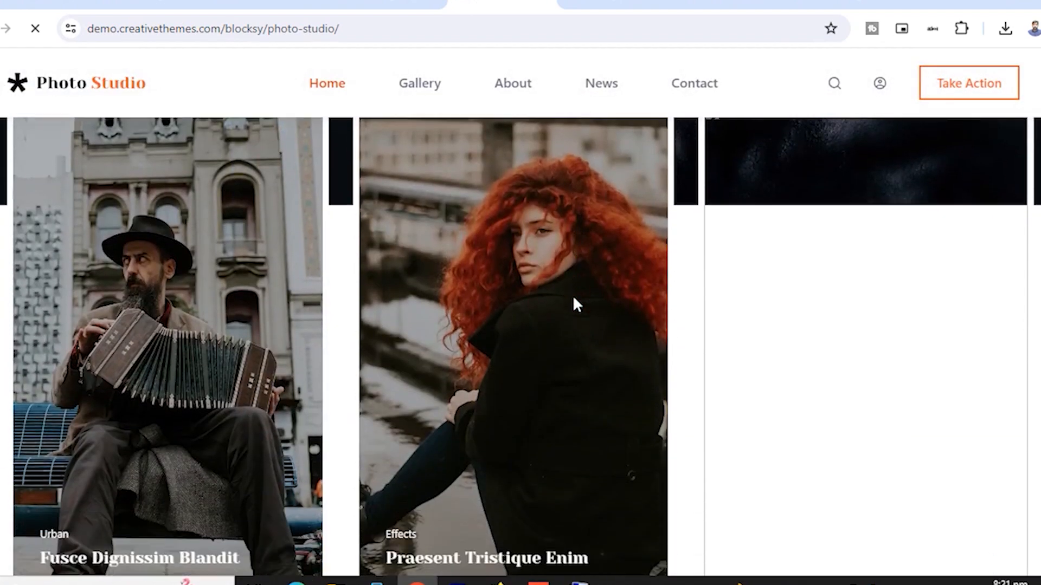
{"action": "scroll", "coordinate": [572, 295], "scroll_direction": "down", "scroll_amount": 10}
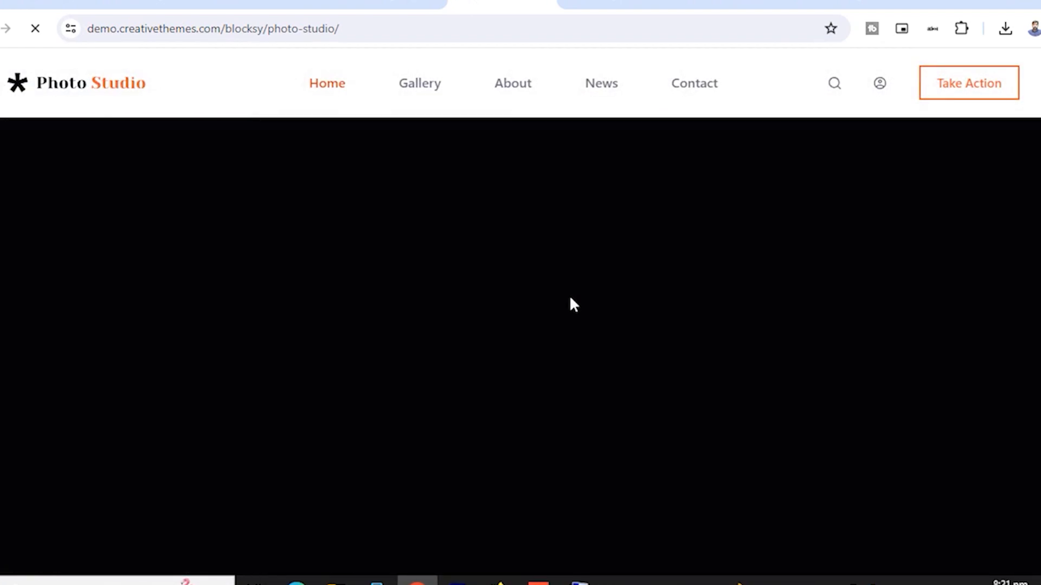
{"action": "scroll", "coordinate": [570, 298], "scroll_direction": "down", "scroll_amount": 6}
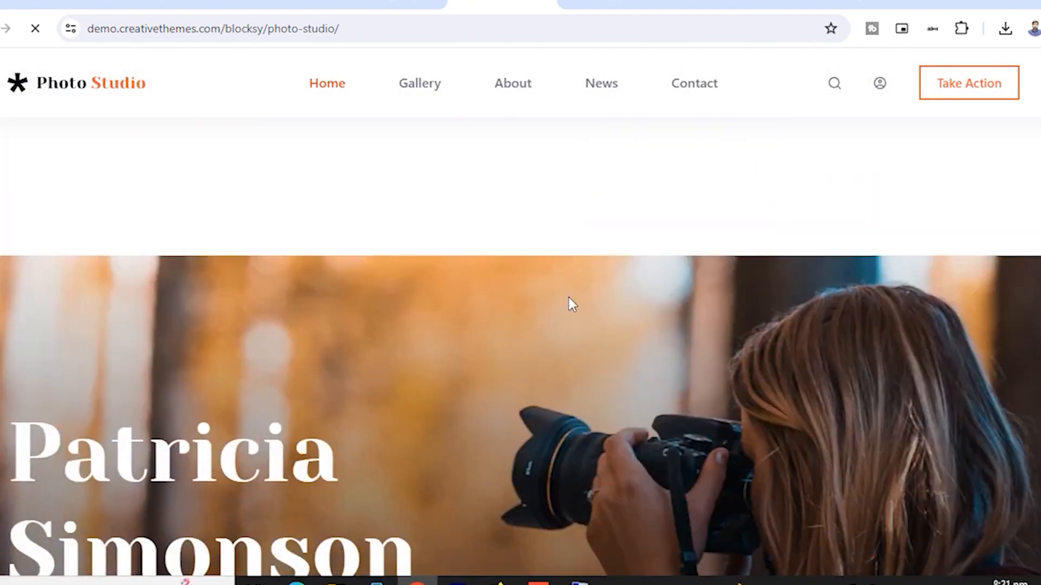
{"action": "scroll", "coordinate": [568, 298], "scroll_direction": "down", "scroll_amount": 10}
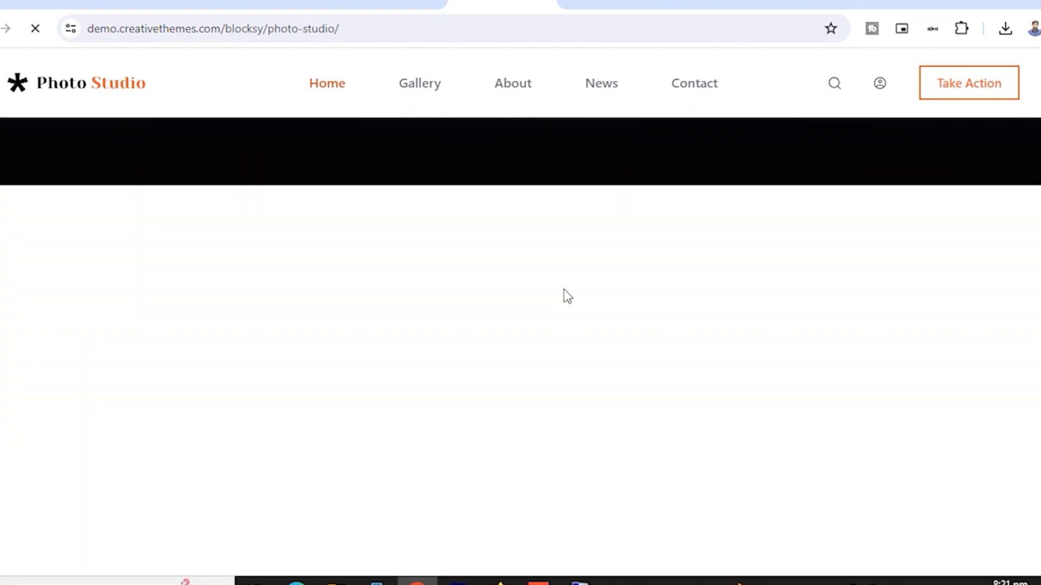
{"action": "scroll", "coordinate": [564, 287], "scroll_direction": "down", "scroll_amount": 5}
{"action": "scroll", "coordinate": [564, 283], "scroll_direction": "down", "scroll_amount": 1}
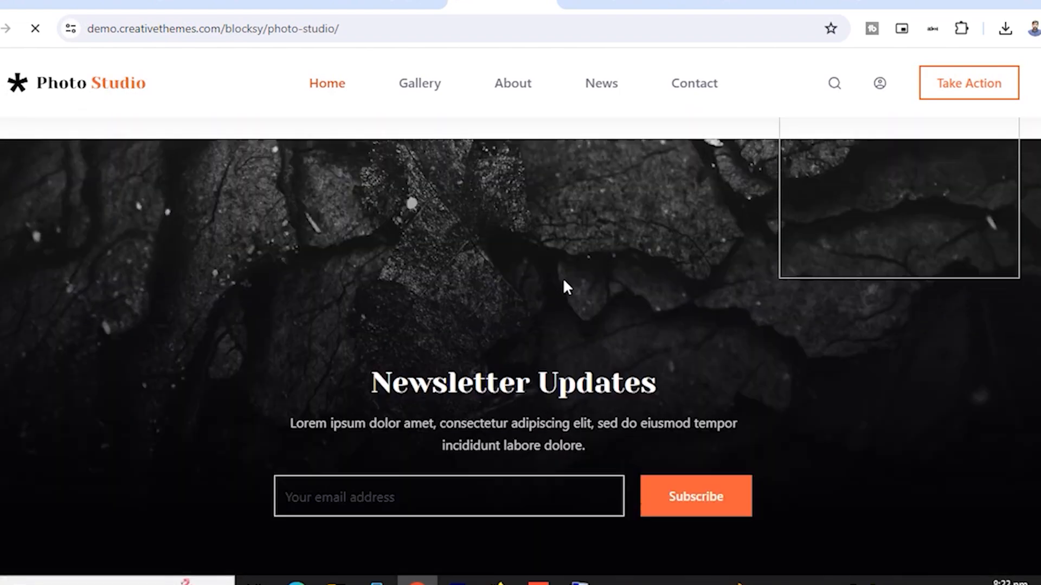
{"action": "scroll", "coordinate": [563, 280], "scroll_direction": "up", "scroll_amount": 13}
{"action": "scroll", "coordinate": [566, 286], "scroll_direction": "up", "scroll_amount": 12}
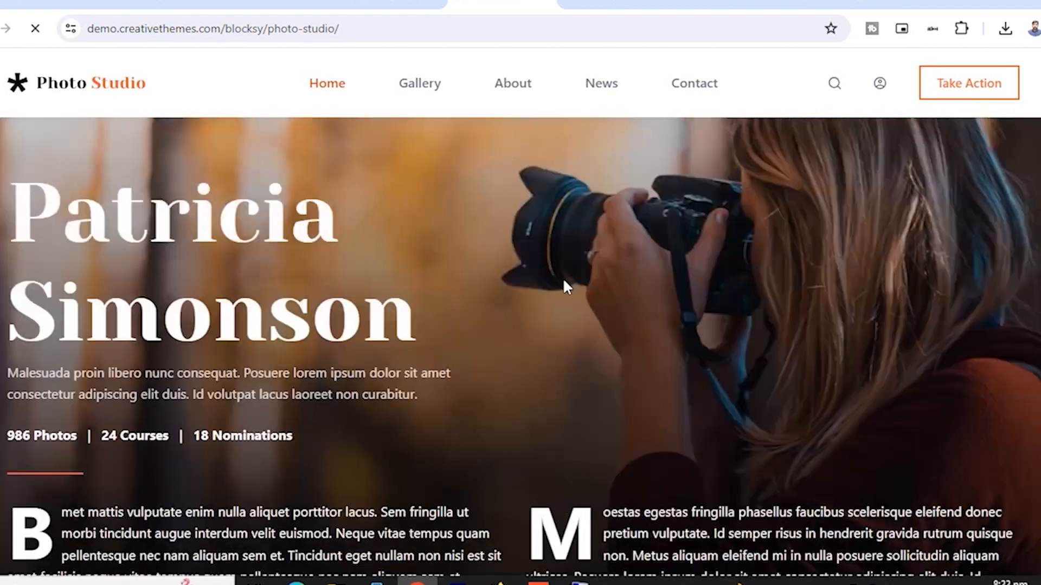
{"action": "scroll", "coordinate": [566, 286], "scroll_direction": "up", "scroll_amount": 15}
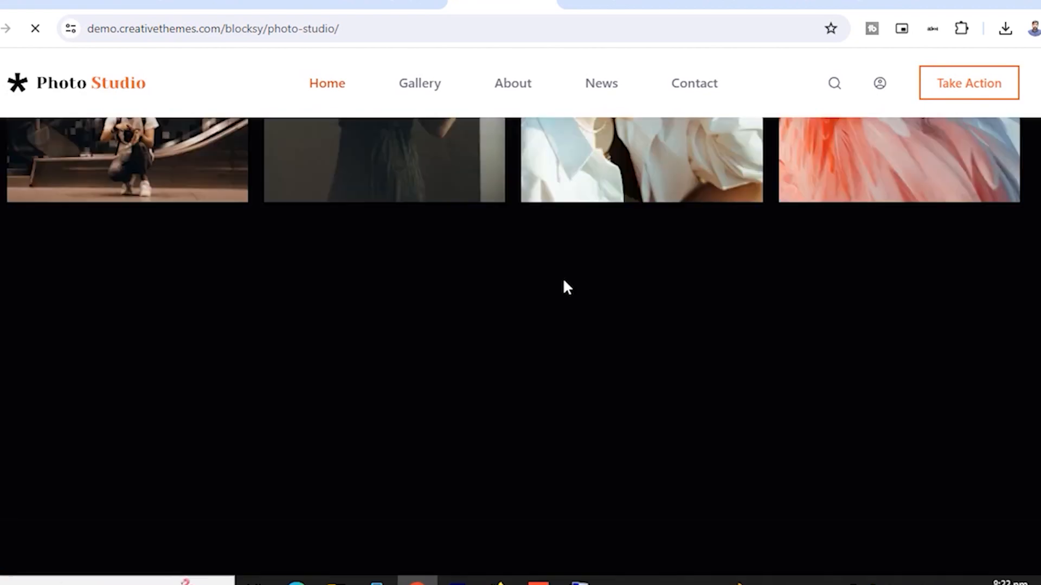
{"action": "scroll", "coordinate": [558, 276], "scroll_direction": "up", "scroll_amount": 1}
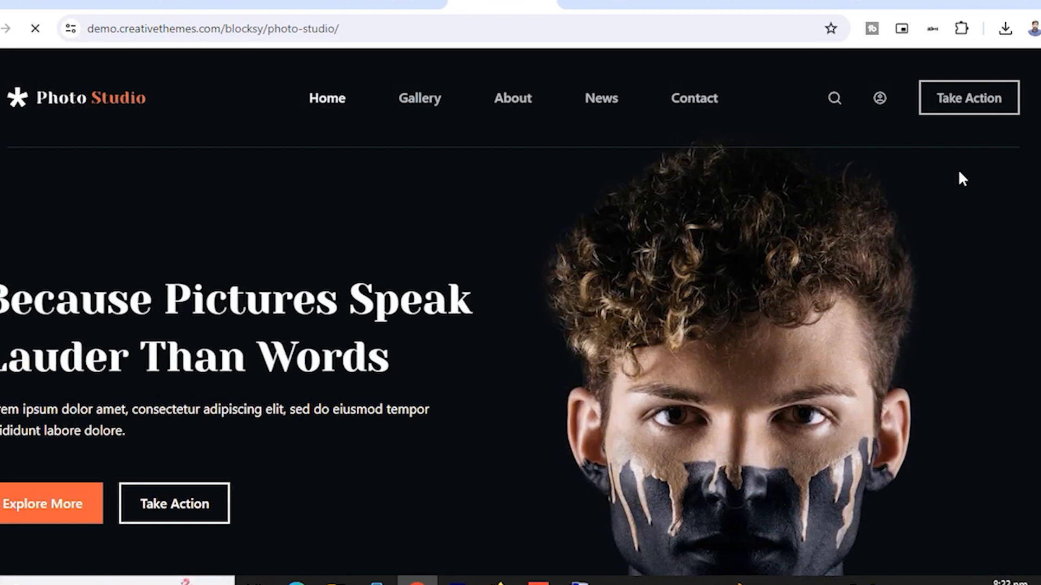
- Return to the completed starter site import, open the imported site in a new browser tab and launch the Customizer
{"action": "left_click", "coordinate": [160, 3]}
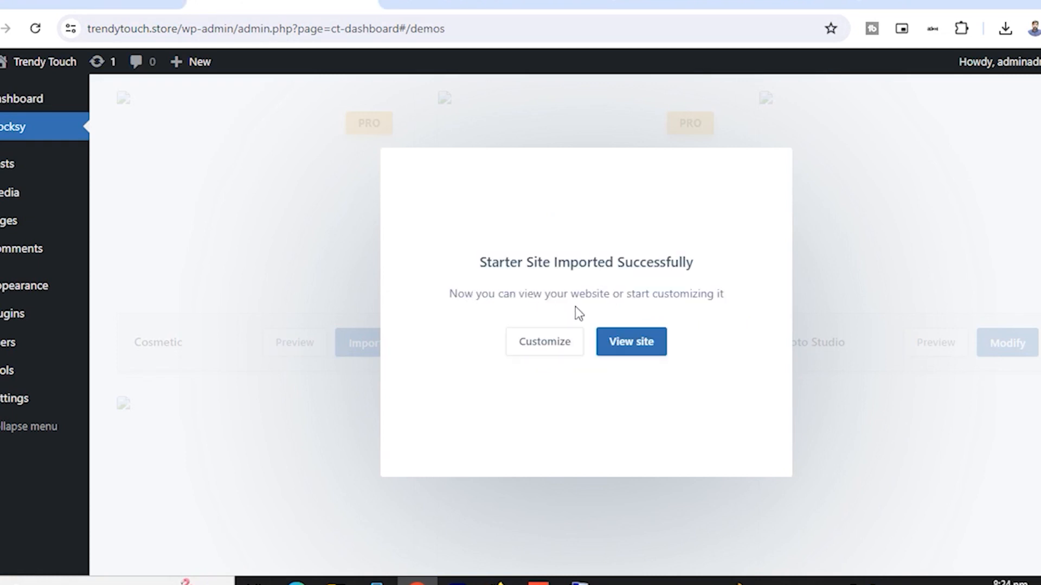
{"action": "left_click", "coordinate": [632, 348]}
{"action": "left_click", "coordinate": [282, 3]}
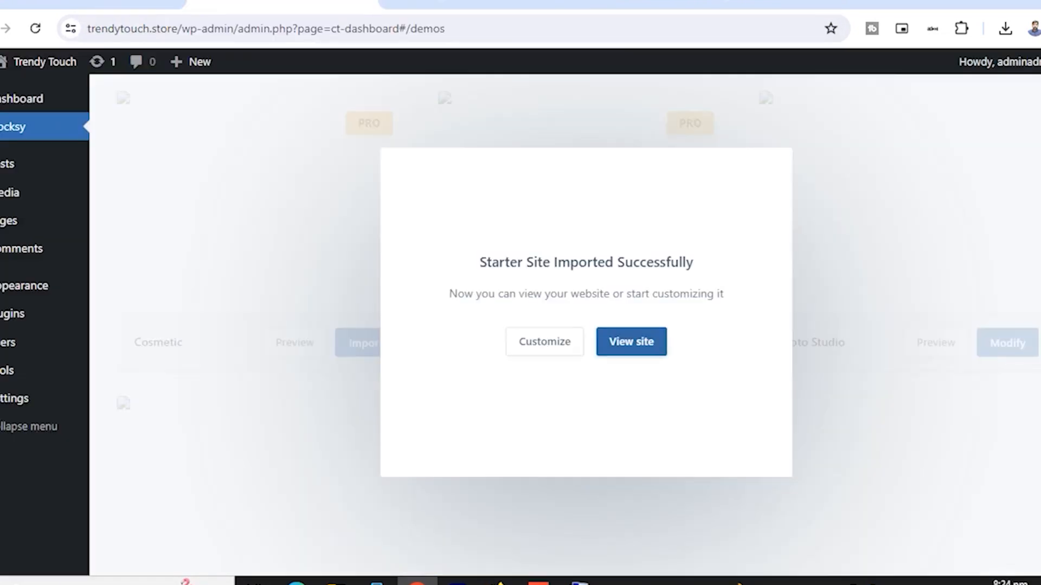
{"action": "left_click", "coordinate": [509, 342]}
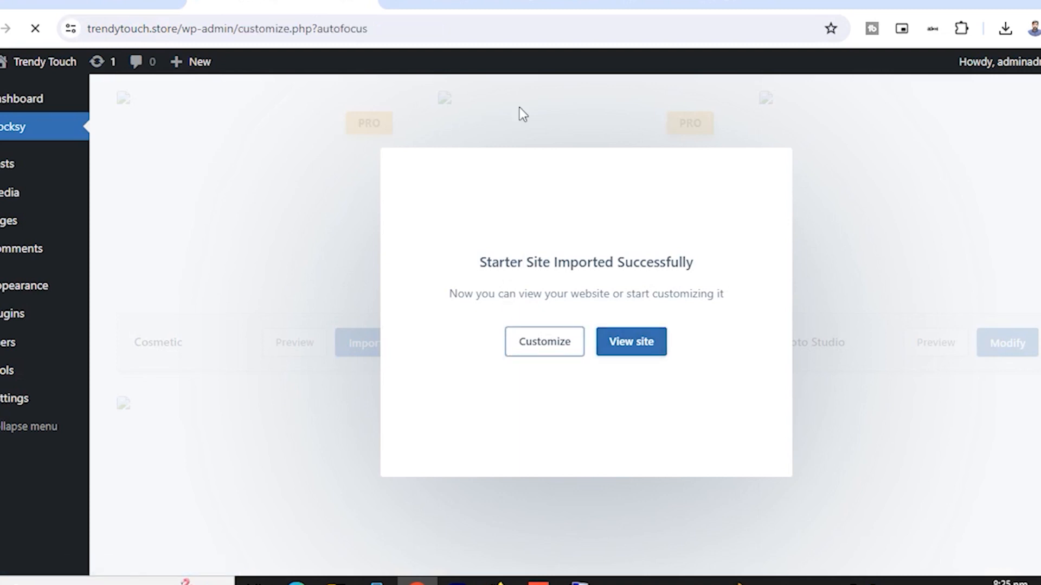
- Switch to the imported trendytouch.store homepage and look over its sections from the hero down to the footer
{"action": "left_click", "coordinate": [485, 3]}
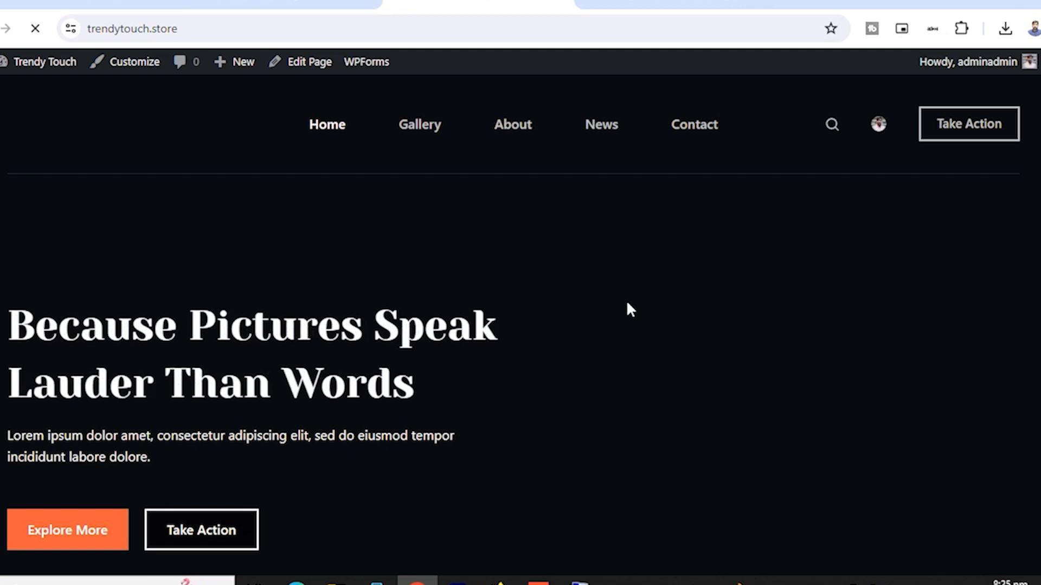
{"action": "scroll", "coordinate": [629, 309], "scroll_direction": "down", "scroll_amount": 5}
{"action": "scroll", "coordinate": [628, 309], "scroll_direction": "down", "scroll_amount": 10}
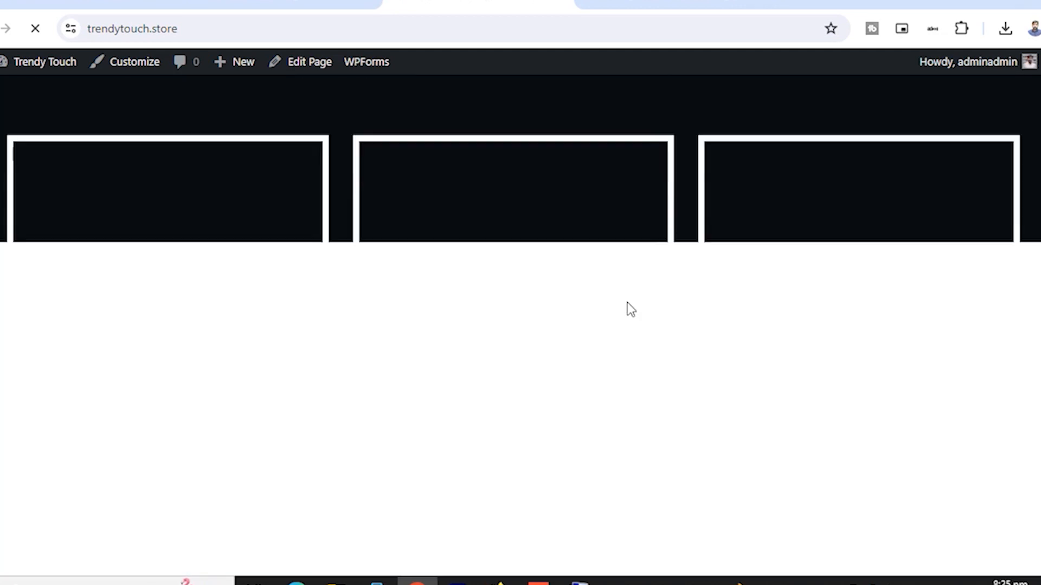
{"action": "scroll", "coordinate": [627, 304], "scroll_direction": "down", "scroll_amount": 10}
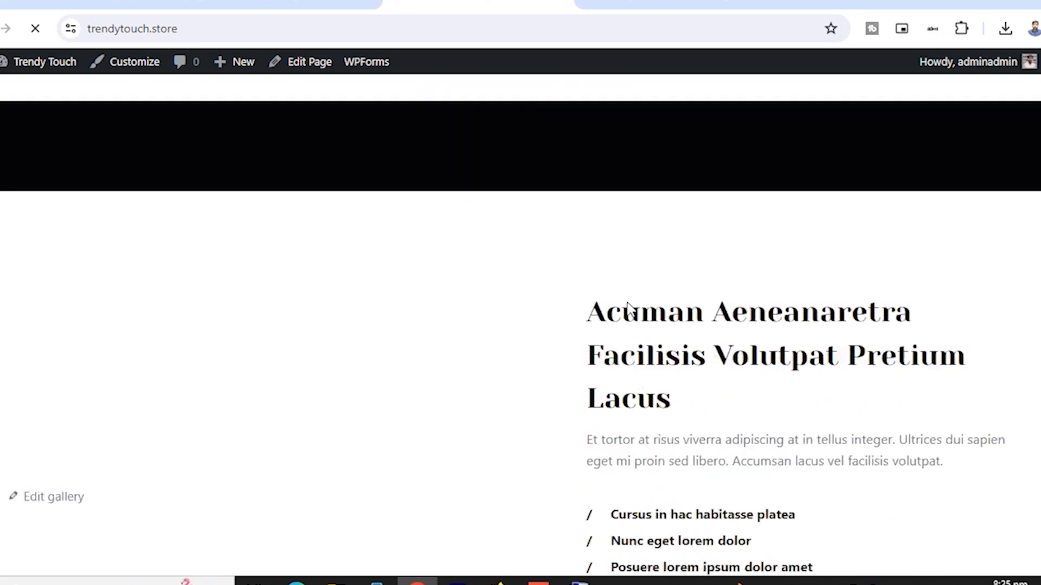
{"action": "scroll", "coordinate": [628, 304], "scroll_direction": "down", "scroll_amount": 10}
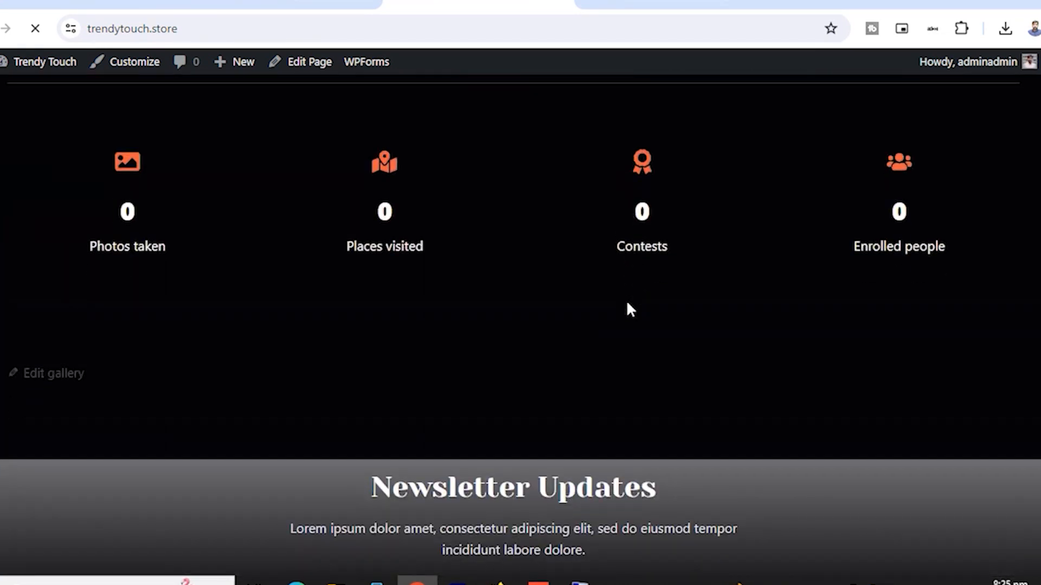
{"action": "scroll", "coordinate": [629, 310], "scroll_direction": "down", "scroll_amount": 10}
{"action": "scroll", "coordinate": [626, 300], "scroll_direction": "up", "scroll_amount": 20}
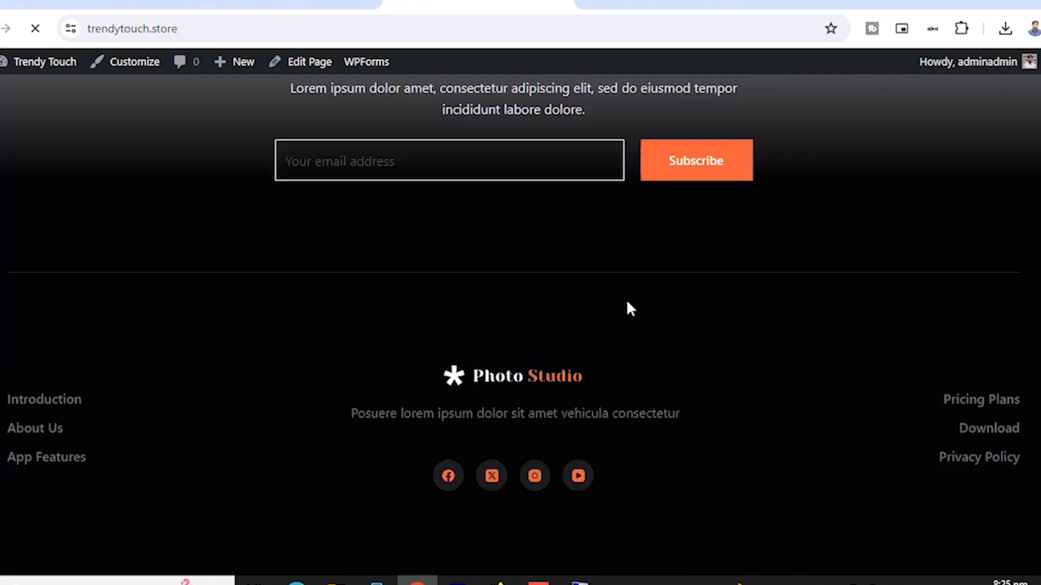
{"action": "scroll", "coordinate": [622, 297], "scroll_direction": "up", "scroll_amount": 10}
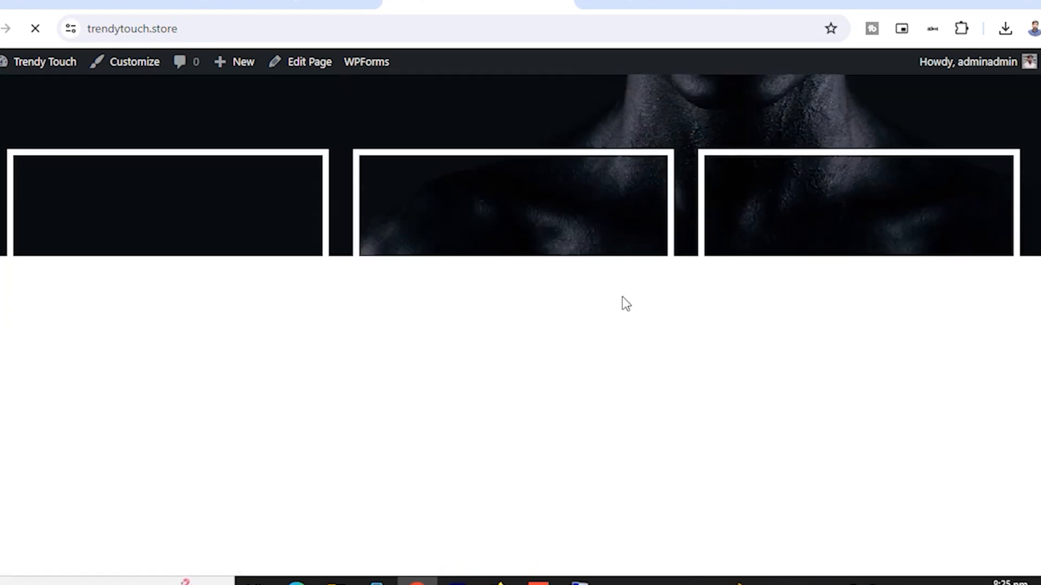
- Review the imported homepage from the hero and category cards through the Popular Works gallery to the projects section
{"action": "scroll", "coordinate": [745, 260], "scroll_direction": "down", "scroll_amount": 12}
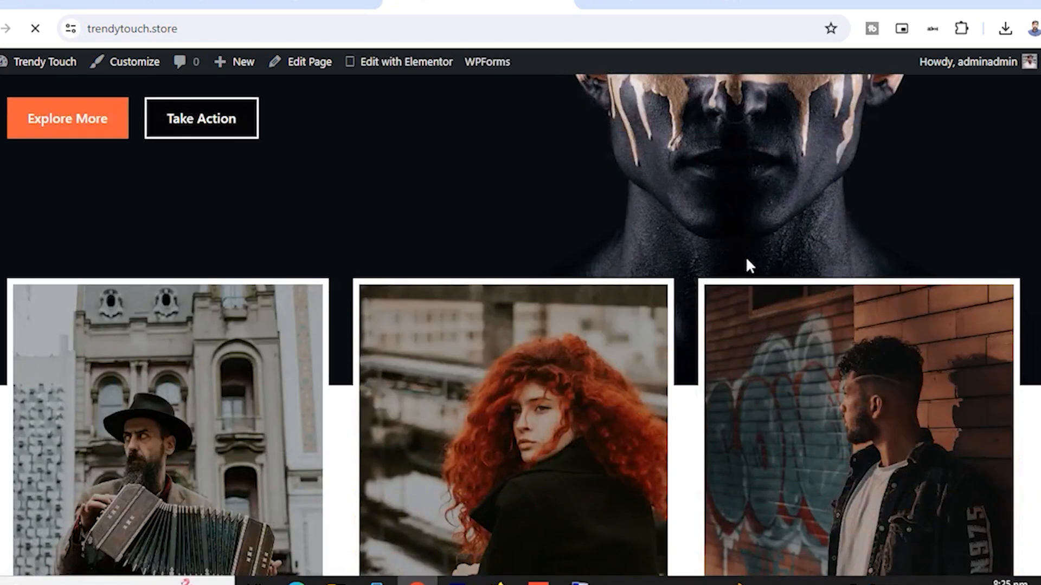
{"action": "scroll", "coordinate": [734, 274], "scroll_direction": "down", "scroll_amount": 6}
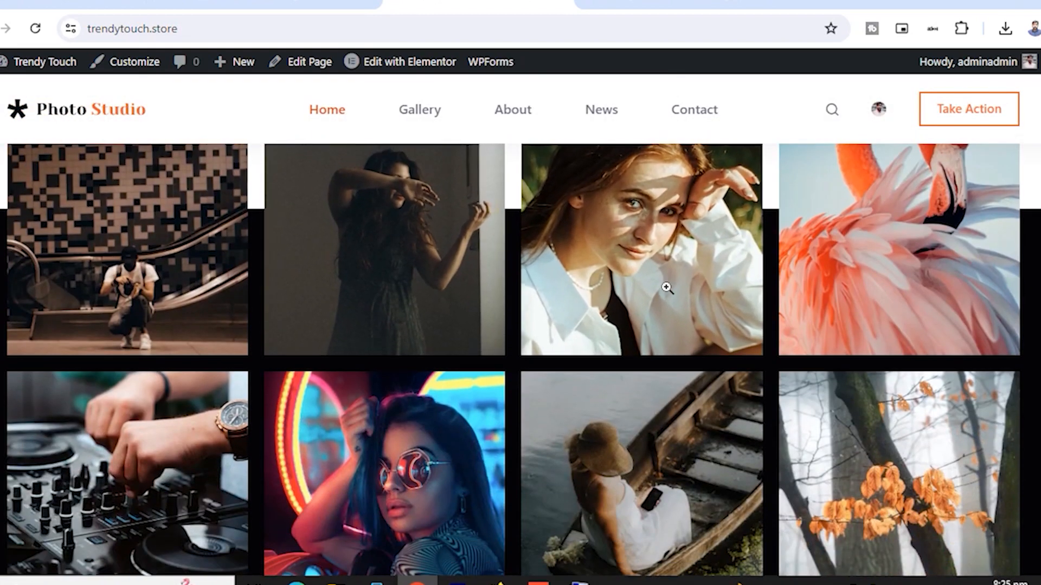
{"action": "scroll", "coordinate": [420, 302], "scroll_direction": "down", "scroll_amount": 7}
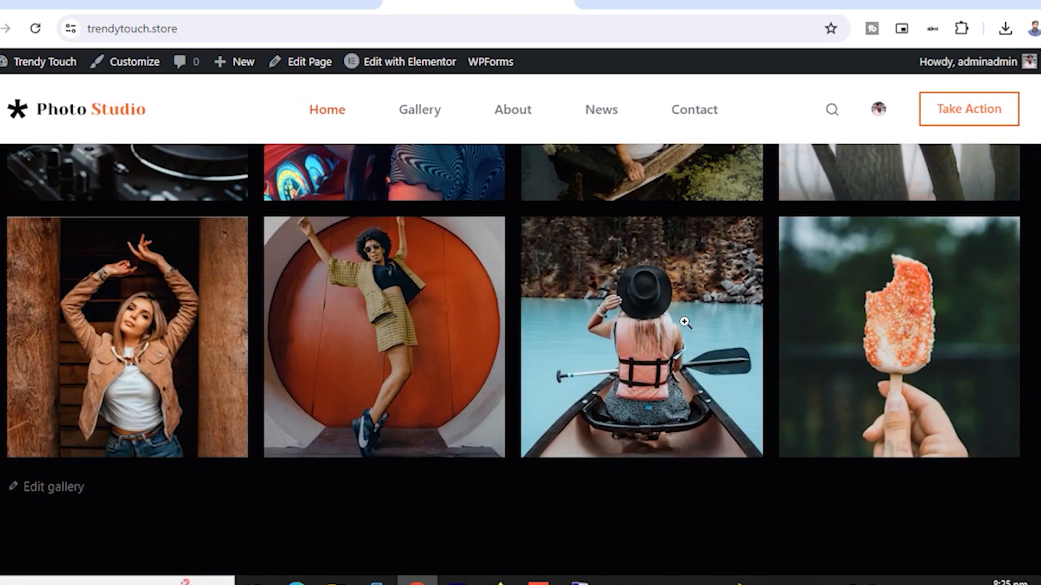
{"action": "scroll", "coordinate": [681, 323], "scroll_direction": "up", "scroll_amount": 15}
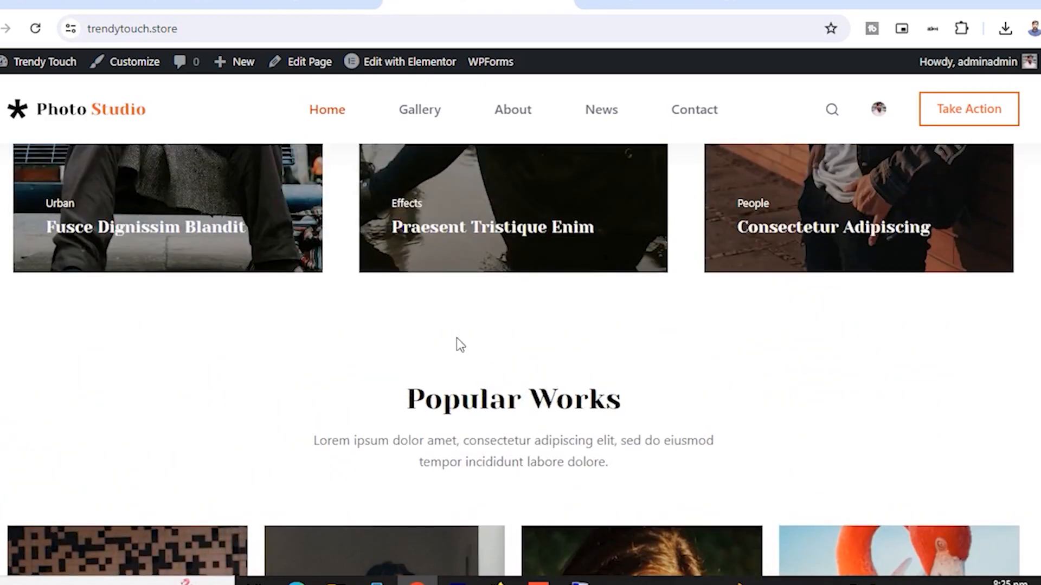
{"action": "scroll", "coordinate": [590, 424], "scroll_direction": "down", "scroll_amount": 6}
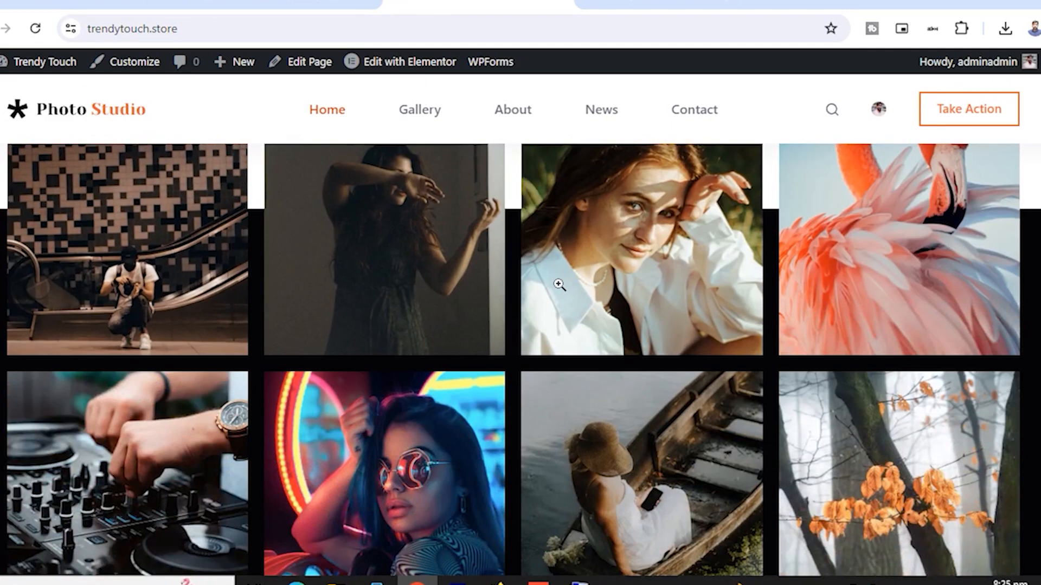
{"action": "scroll", "coordinate": [560, 285], "scroll_direction": "down", "scroll_amount": 7}
{"action": "scroll", "coordinate": [559, 286], "scroll_direction": "down", "scroll_amount": 6}
{"action": "scroll", "coordinate": [651, 315], "scroll_direction": "down", "scroll_amount": 6}
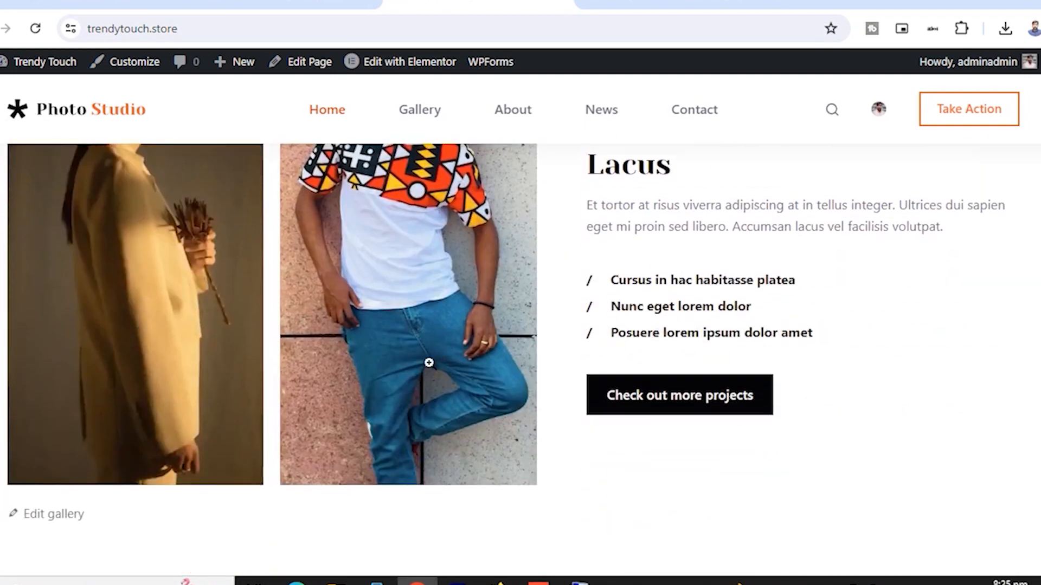
- Look over the homepage's photographer profile, statistics, second gallery, newsletter and footer, and return to the category cards
{"action": "scroll", "coordinate": [715, 326], "scroll_direction": "down", "scroll_amount": 15}
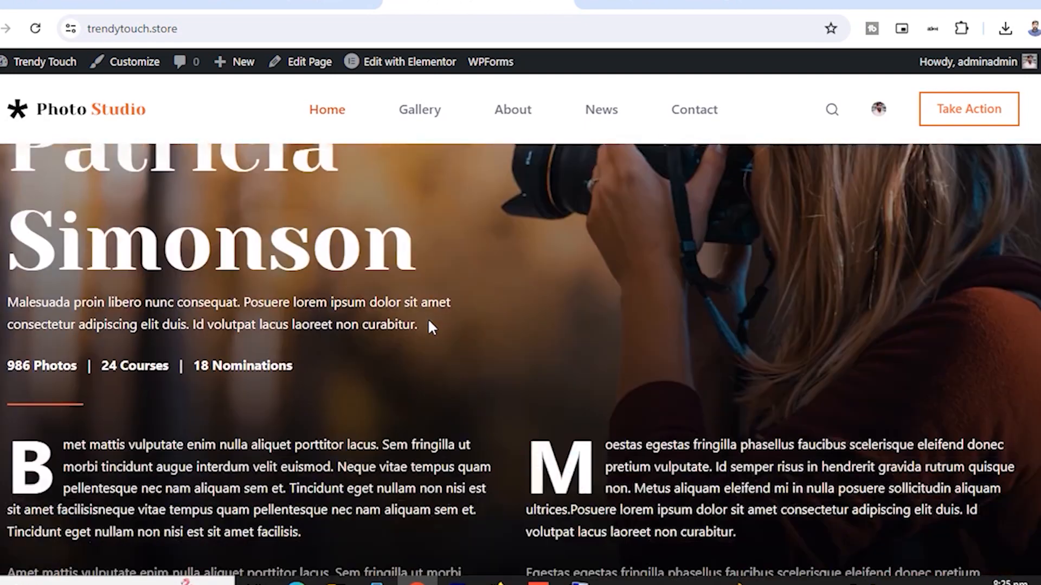
{"action": "scroll", "coordinate": [428, 313], "scroll_direction": "down", "scroll_amount": 9}
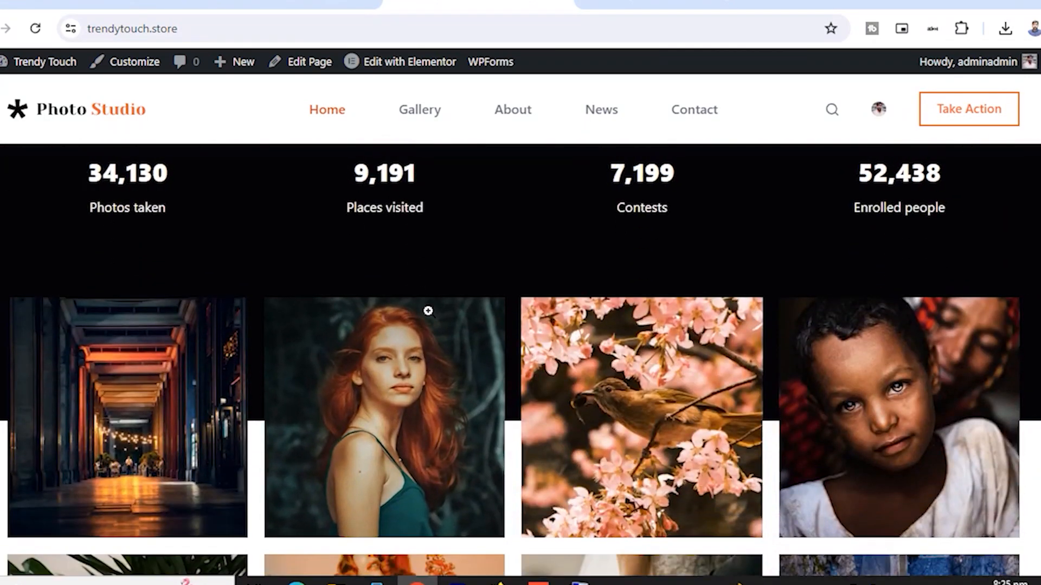
{"action": "scroll", "coordinate": [66, 269], "scroll_direction": "up", "scroll_amount": 3}
{"action": "scroll", "coordinate": [743, 369], "scroll_direction": "down", "scroll_amount": 6}
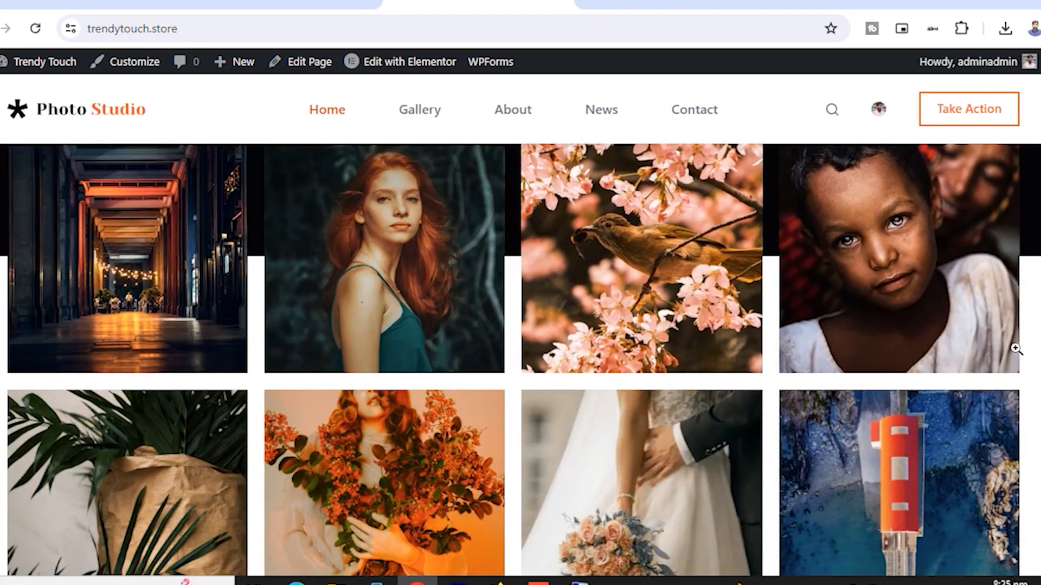
{"action": "scroll", "coordinate": [405, 289], "scroll_direction": "down", "scroll_amount": 7}
{"action": "scroll", "coordinate": [423, 356], "scroll_direction": "down", "scroll_amount": 10}
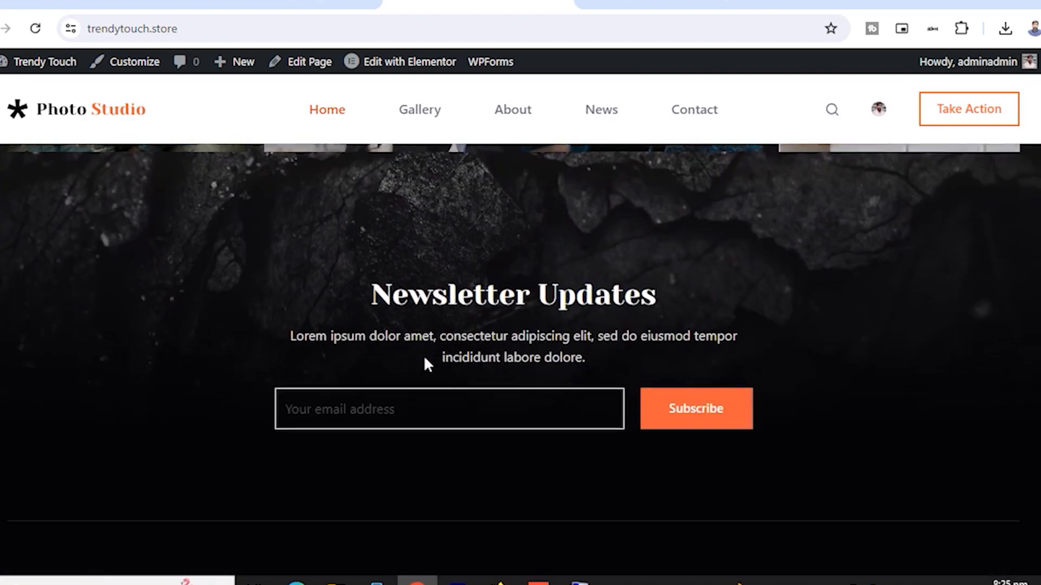
{"action": "scroll", "coordinate": [491, 330], "scroll_direction": "down", "scroll_amount": 3}
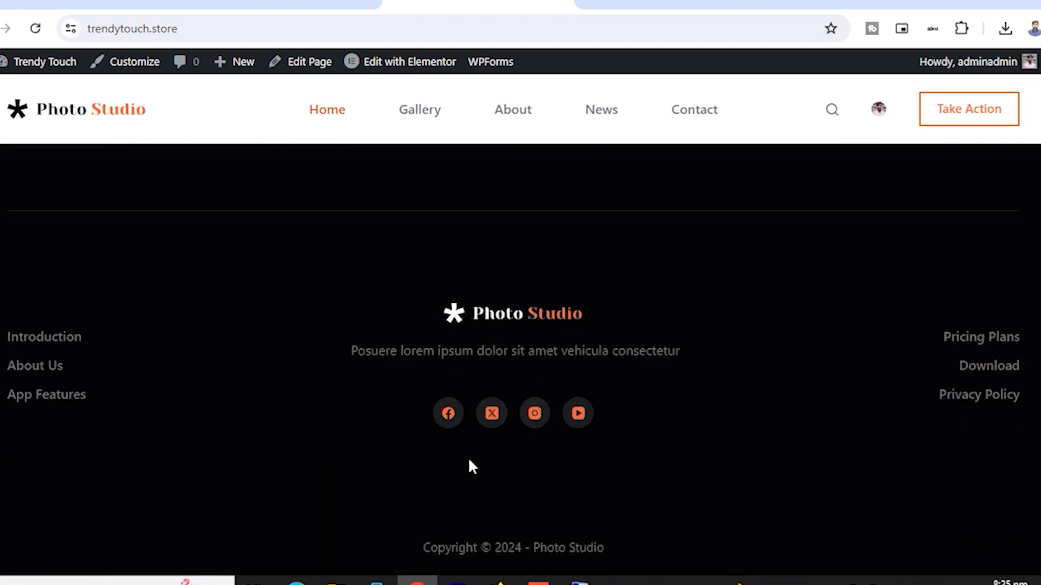
{"action": "scroll", "coordinate": [549, 372], "scroll_direction": "up", "scroll_amount": 20}
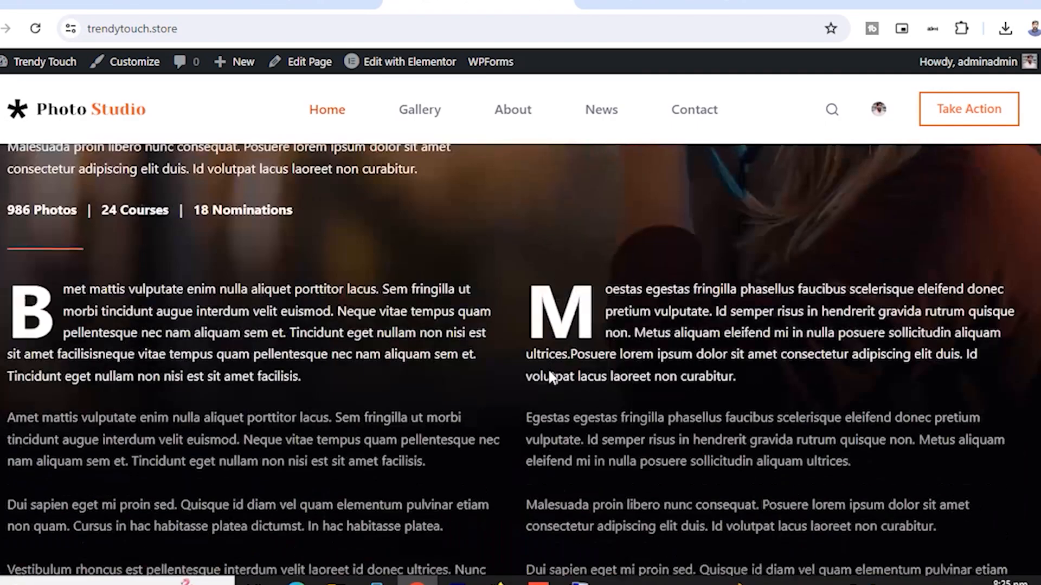
{"action": "scroll", "coordinate": [549, 371], "scroll_direction": "up", "scroll_amount": 5}
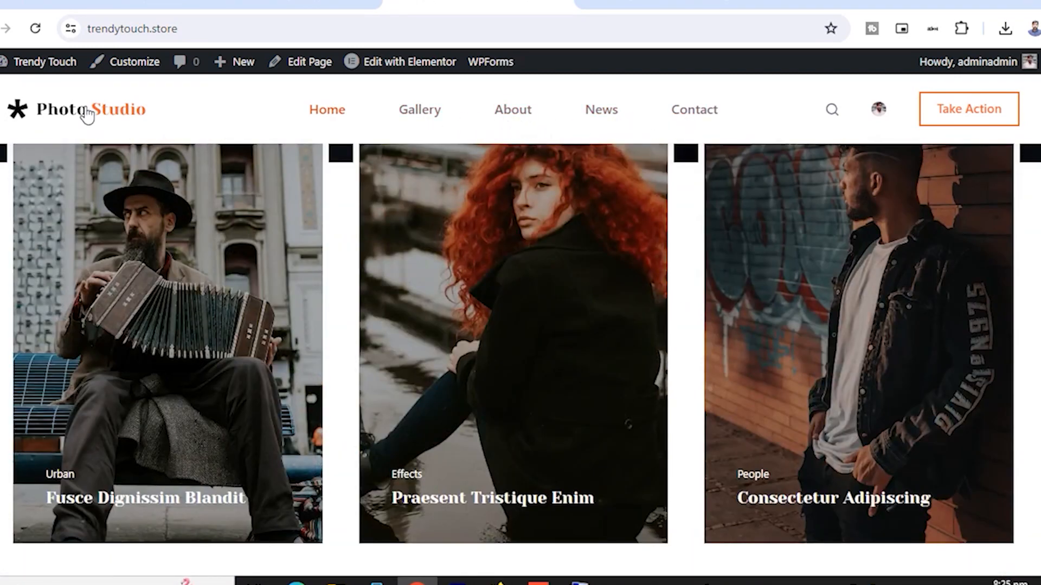
- Open the site's Customizer and examine the General options, including Layout, Buttons, Social Network Accounts and Visitor Engagement
{"action": "left_click", "coordinate": [135, 61]}
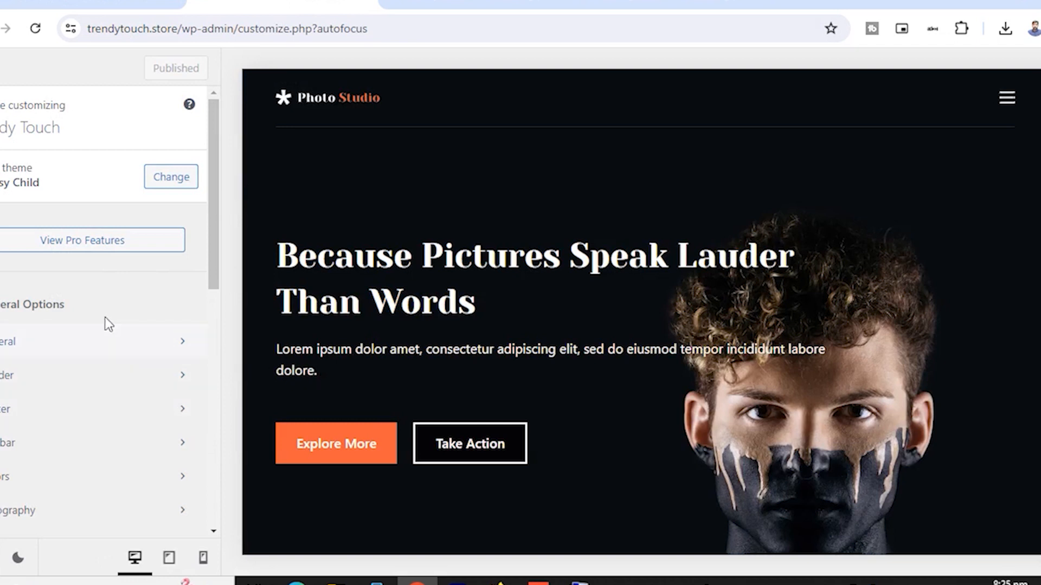
{"action": "left_click", "coordinate": [91, 347]}
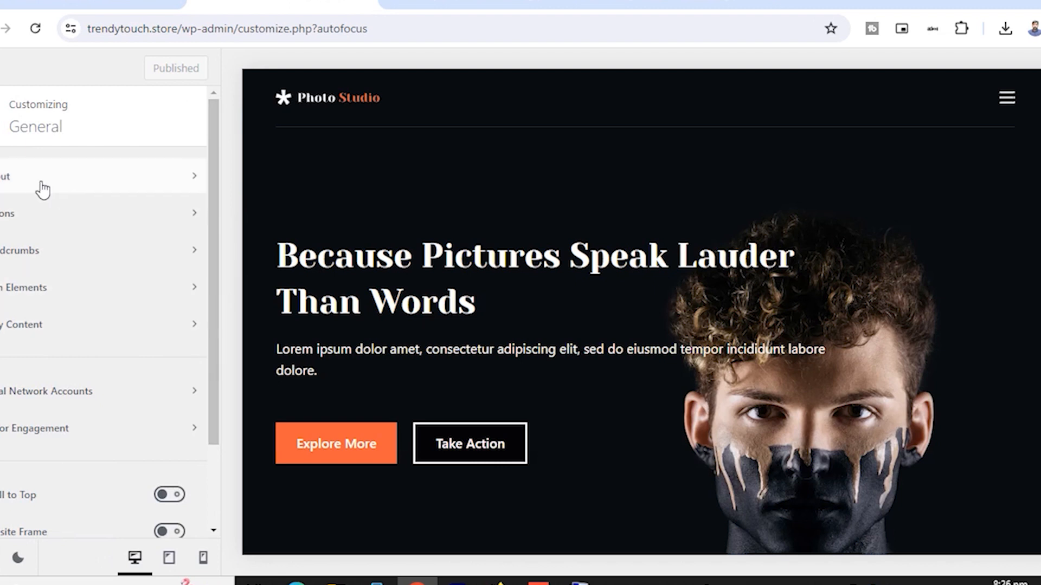
{"action": "left_click", "coordinate": [40, 188]}
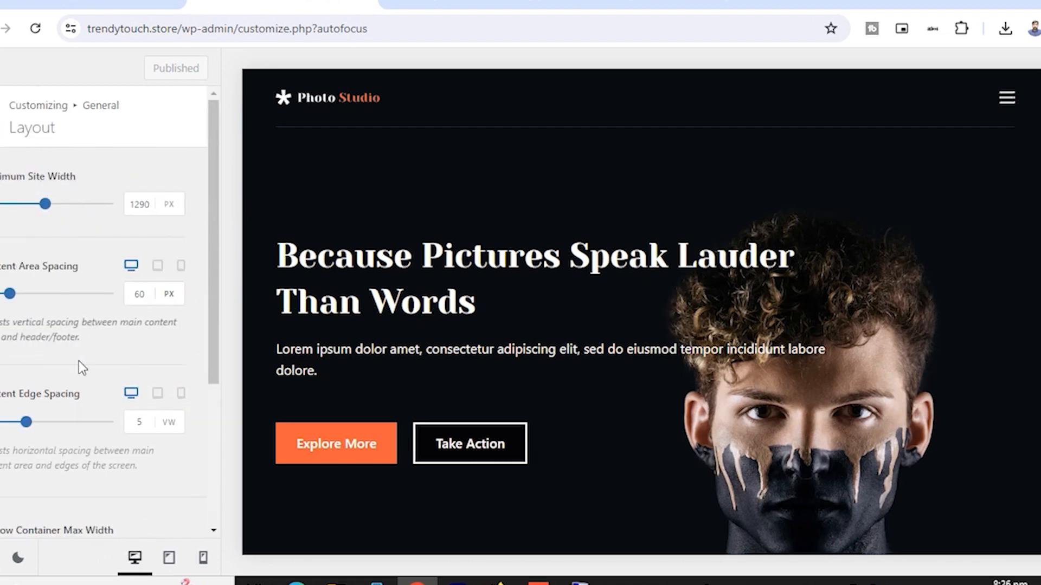
{"action": "left_click", "coordinate": [2, 116]}
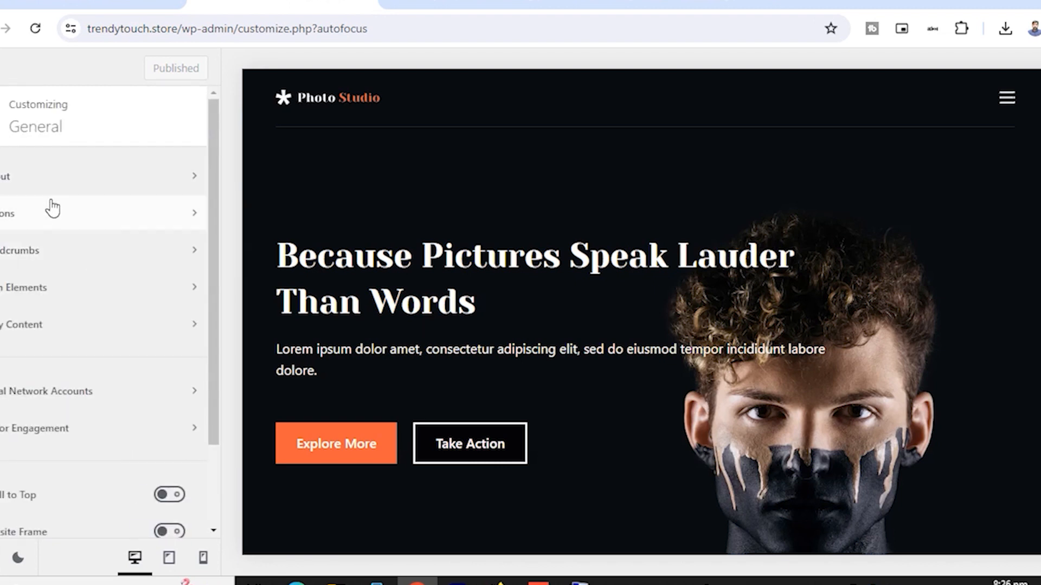
{"action": "left_click", "coordinate": [51, 206]}
{"action": "left_click", "coordinate": [1, 117]}
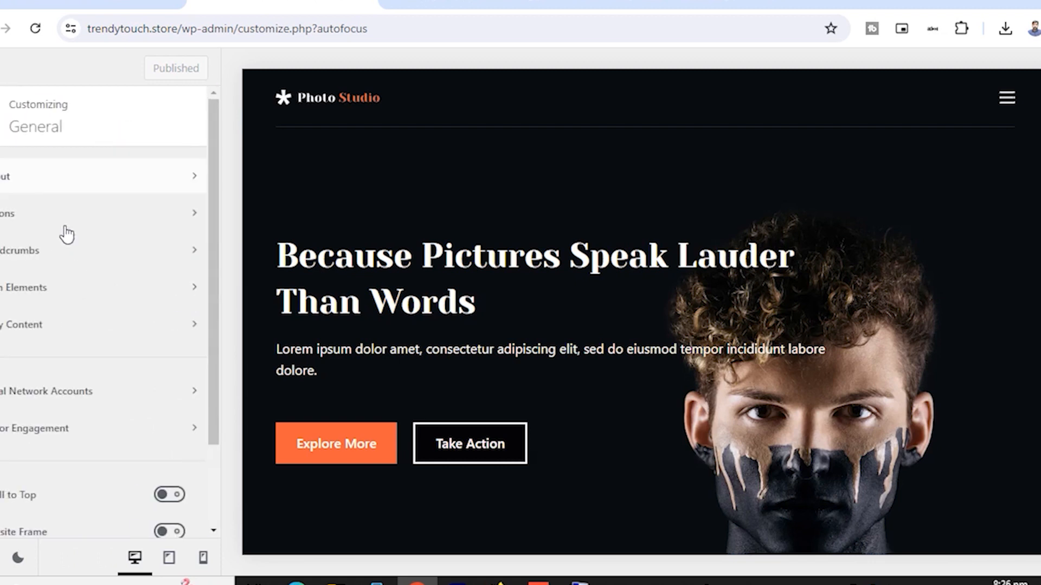
{"action": "left_click", "coordinate": [116, 398]}
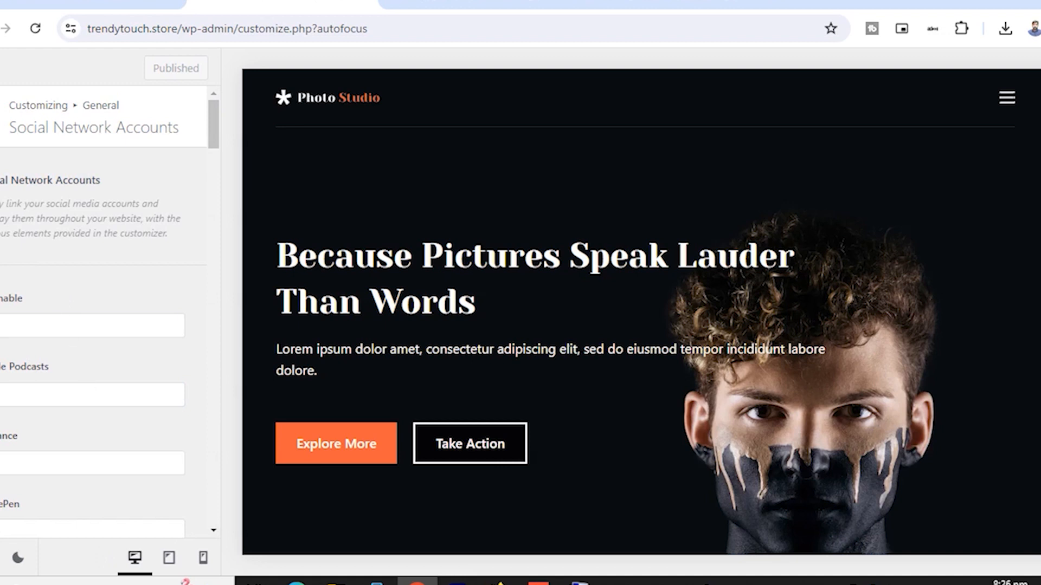
{"action": "left_click", "coordinate": [1, 117]}
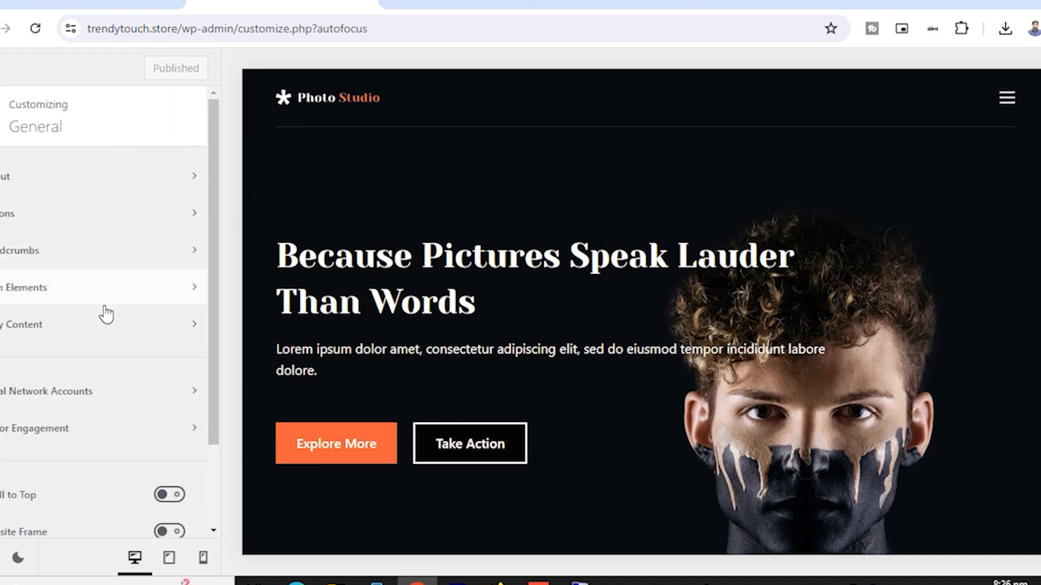
{"action": "left_click", "coordinate": [141, 428]}
{"action": "left_click", "coordinate": [1, 116]}
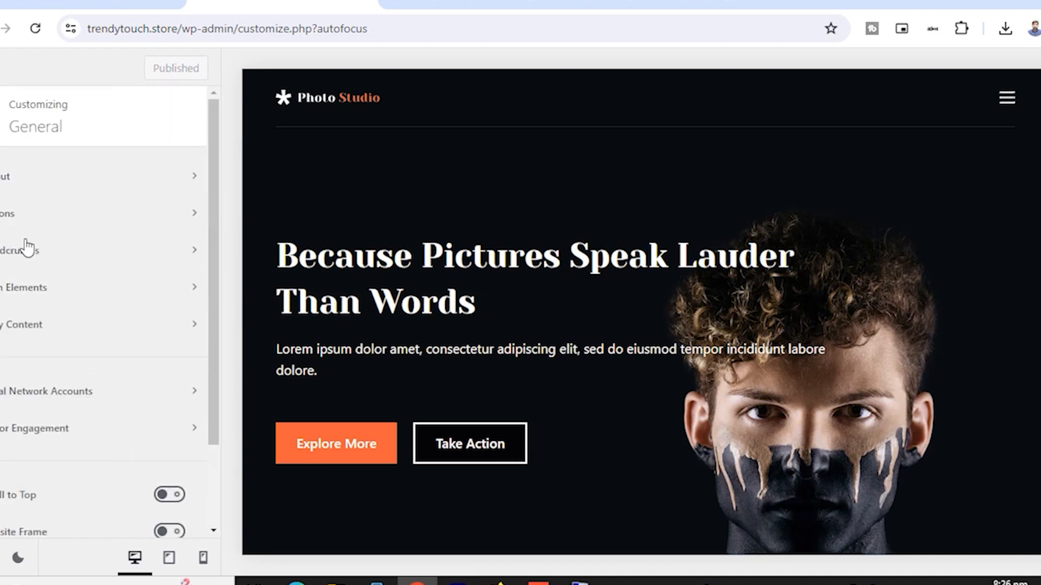
{"action": "scroll", "coordinate": [83, 359], "scroll_direction": "down", "scroll_amount": 2}
{"action": "scroll", "coordinate": [82, 362], "scroll_direction": "up", "scroll_amount": 2}
- Open the Header builder's Logo element and examine its General and Design settings
{"action": "left_click", "coordinate": [1, 117]}
{"action": "left_click", "coordinate": [70, 381]}
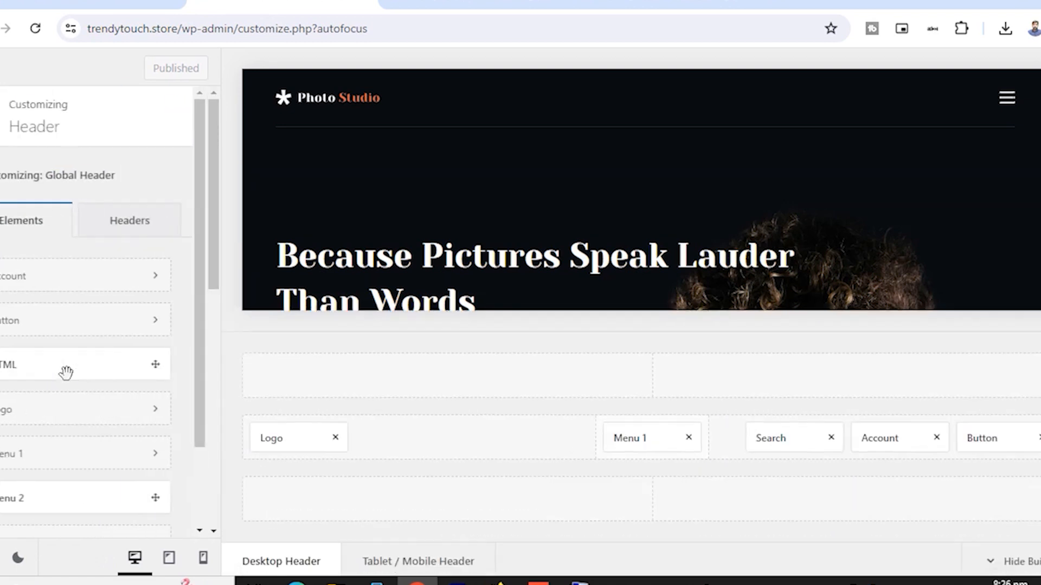
{"action": "left_click", "coordinate": [293, 435]}
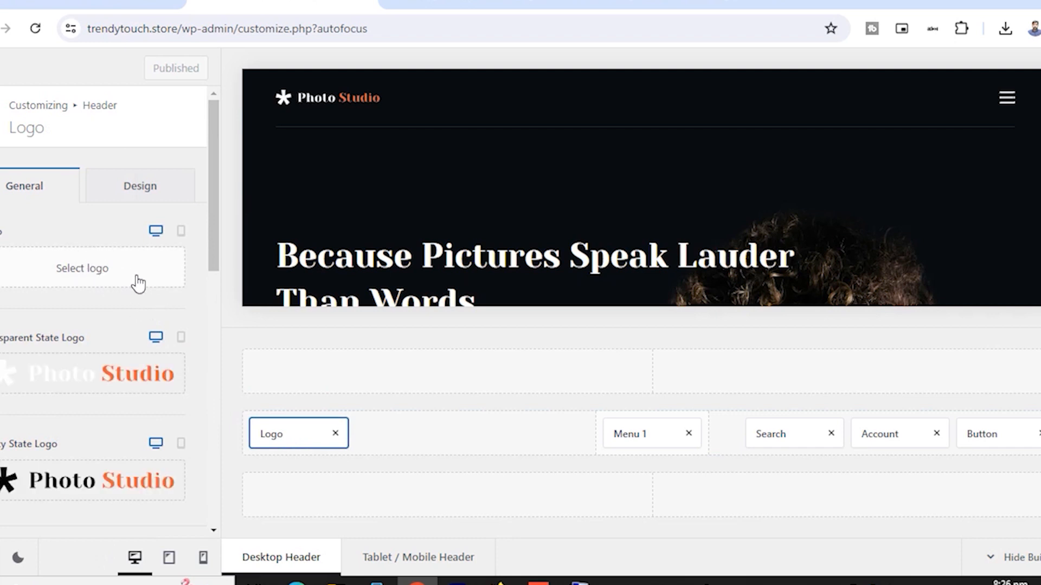
{"action": "mouse_move", "coordinate": [111, 482]}
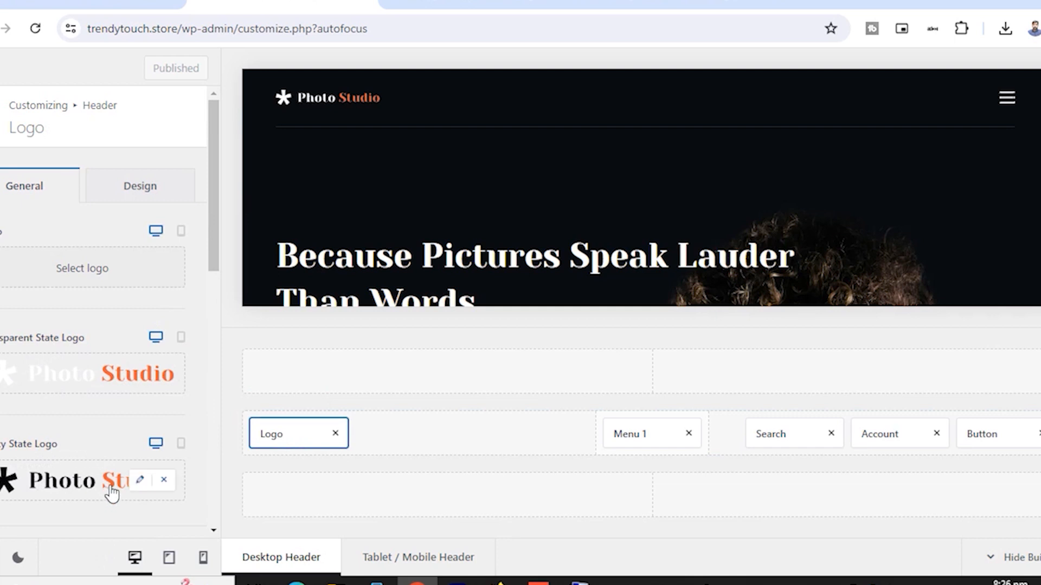
{"action": "left_click", "coordinate": [137, 182]}
{"action": "left_click", "coordinate": [28, 185]}
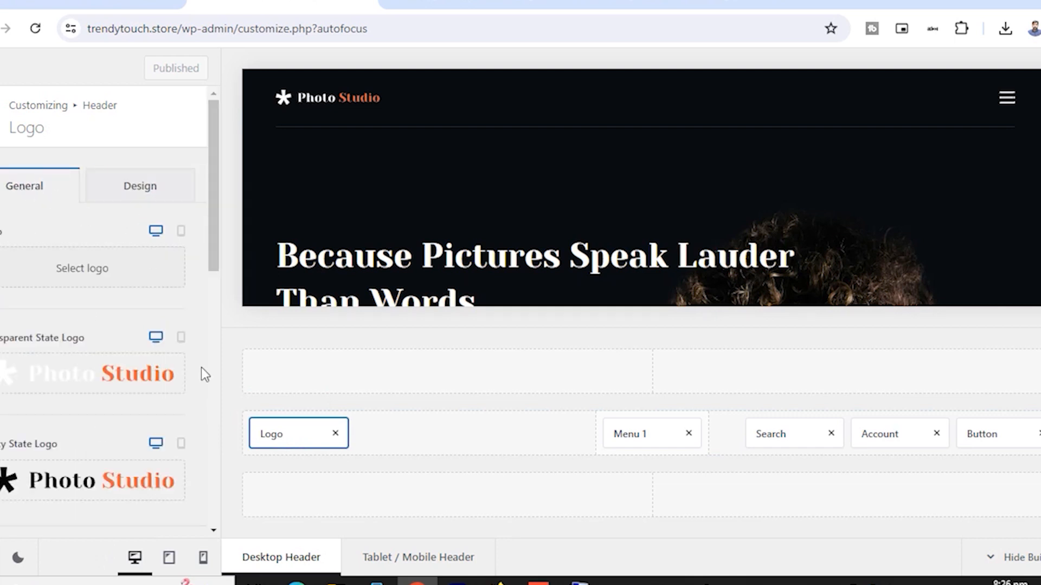
{"action": "scroll", "coordinate": [190, 374], "scroll_direction": "down", "scroll_amount": 5}
{"action": "scroll", "coordinate": [179, 386], "scroll_direction": "down", "scroll_amount": 1}
{"action": "scroll", "coordinate": [180, 386], "scroll_direction": "up", "scroll_amount": 8}
- Search Google for logomakr in a separate browser tab and open the LogoMakr website
{"action": "left_click", "coordinate": [781, 4]}
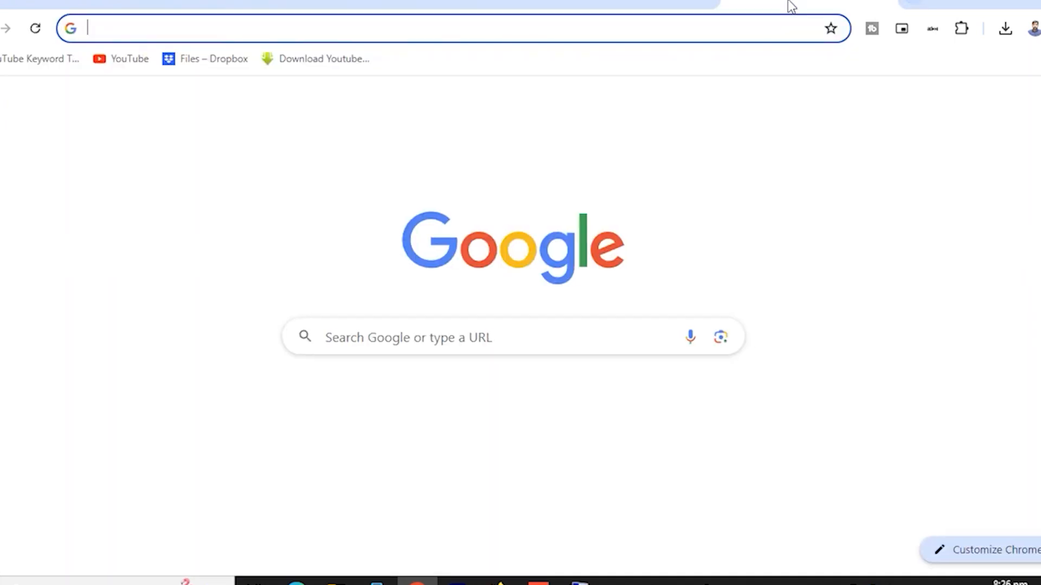
{"action": "type", "text": "logo"}
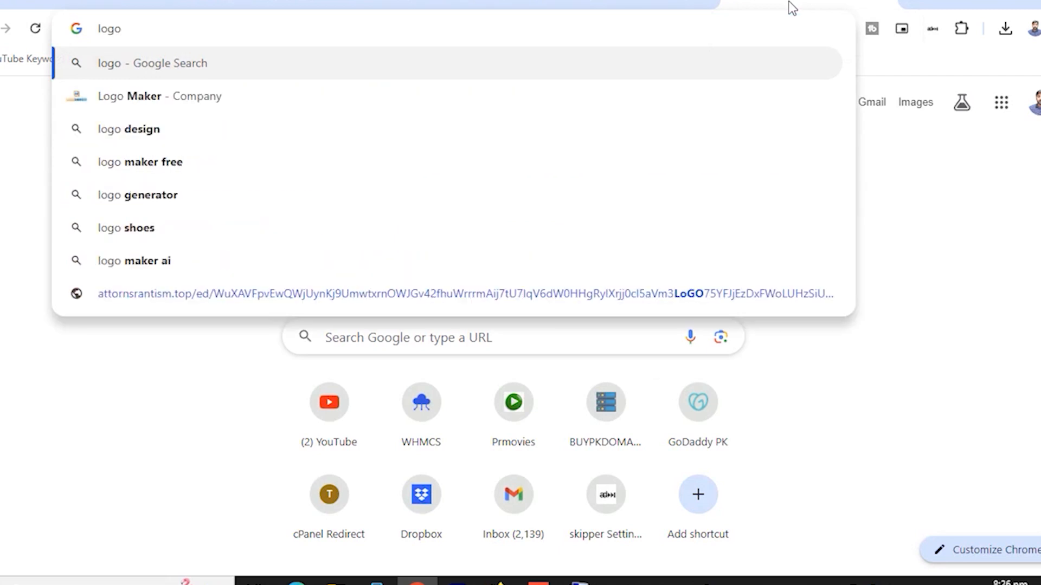
{"action": "type", "text": "makr"}
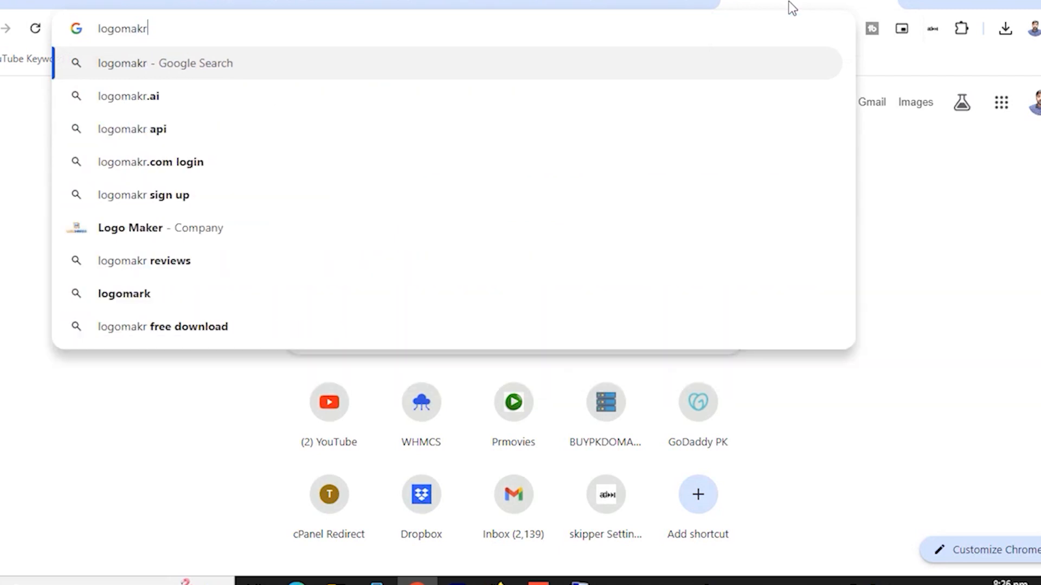
{"action": "key", "text": "Return"}
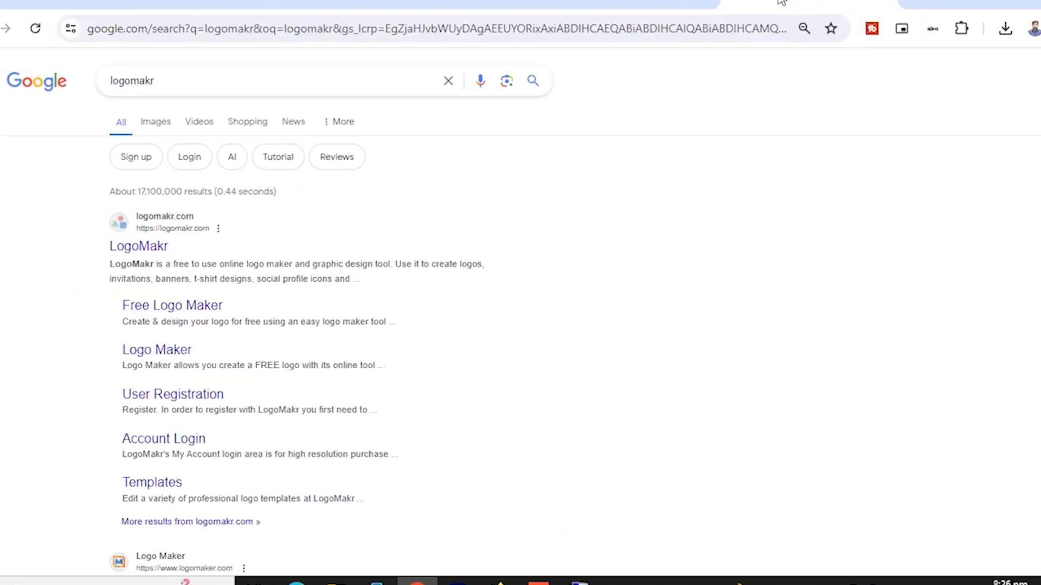
{"action": "left_click", "coordinate": [152, 248]}
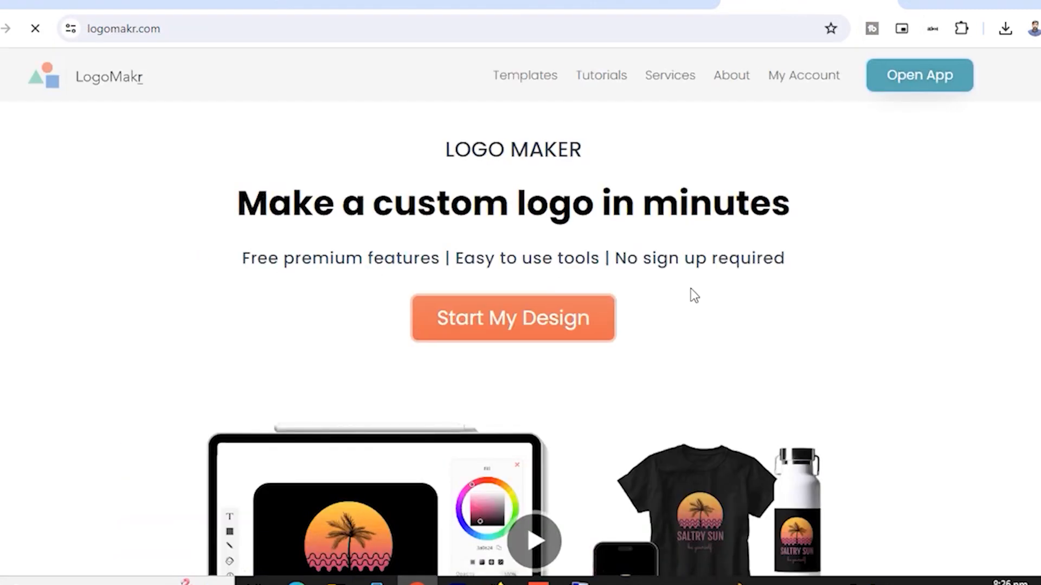
- Browse the sample logos on the LogoMakr homepage and the editable designs on its Templates page
{"action": "scroll", "coordinate": [691, 289], "scroll_direction": "down", "scroll_amount": 12}
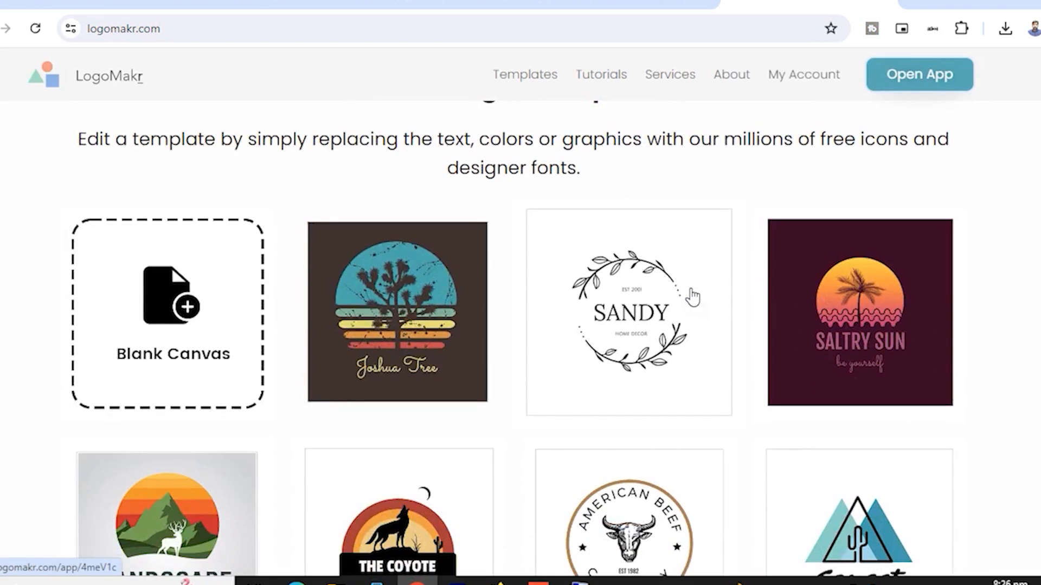
{"action": "scroll", "coordinate": [311, 367], "scroll_direction": "down", "scroll_amount": 3}
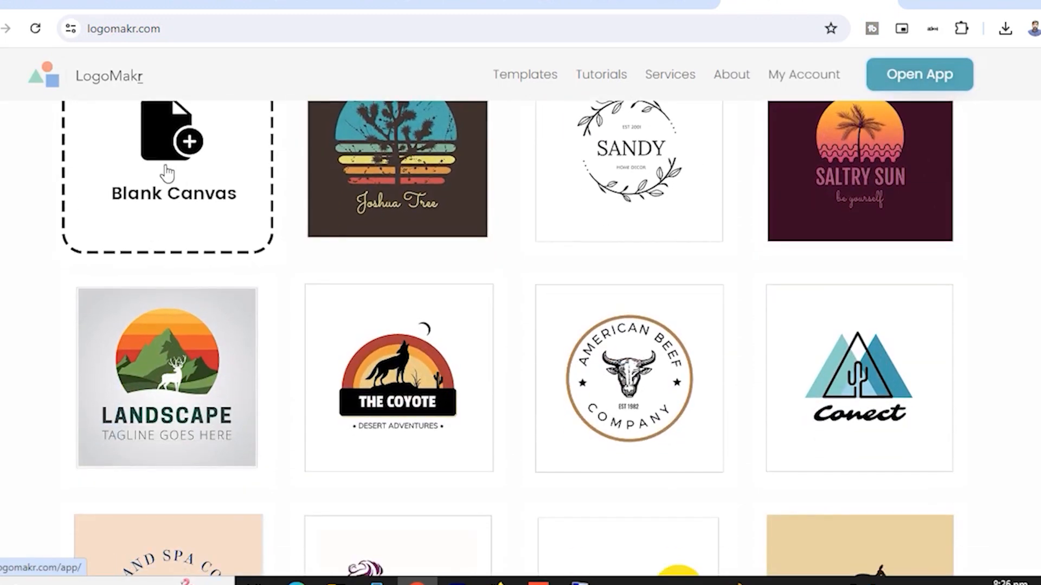
{"action": "scroll", "coordinate": [177, 172], "scroll_direction": "down", "scroll_amount": 2}
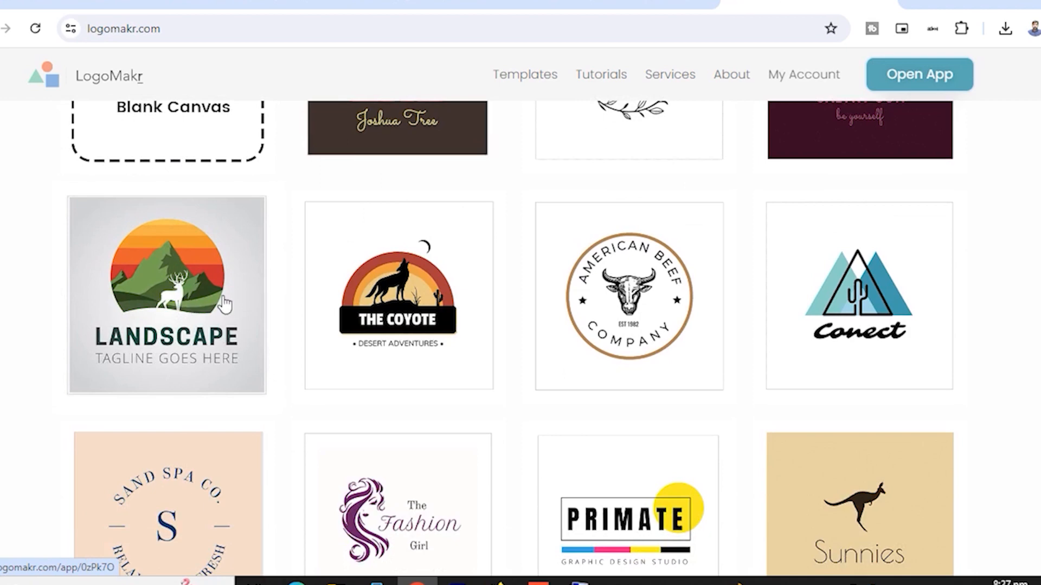
{"action": "scroll", "coordinate": [492, 358], "scroll_direction": "down", "scroll_amount": 5}
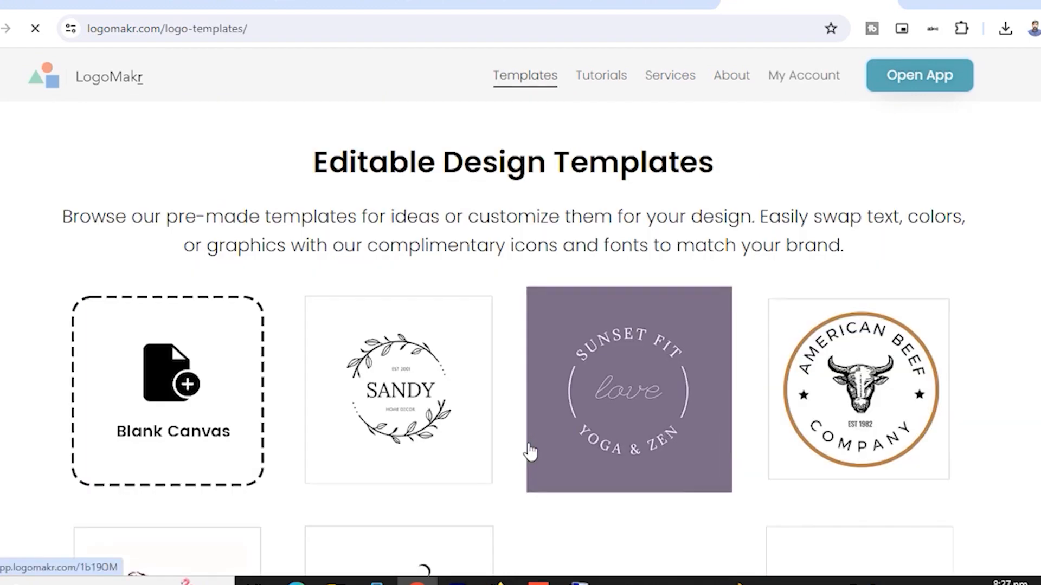
{"action": "scroll", "coordinate": [593, 441], "scroll_direction": "down", "scroll_amount": 7}
{"action": "scroll", "coordinate": [592, 439], "scroll_direction": "down", "scroll_amount": 15}
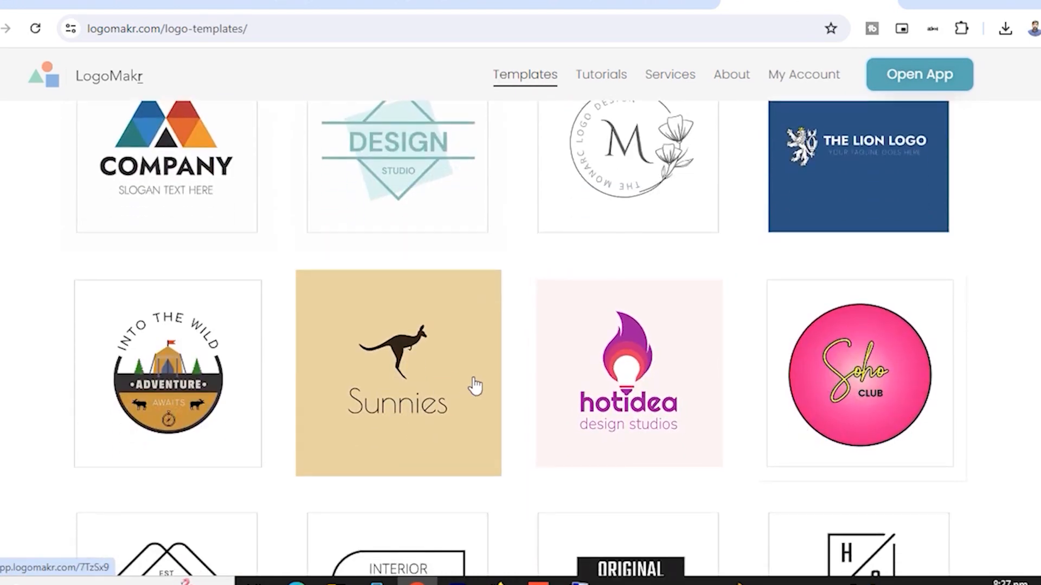
- Open the hotidea design studios template for editing and replace its hotidea title with "Trendy Touch"
{"action": "left_click", "coordinate": [627, 417]}
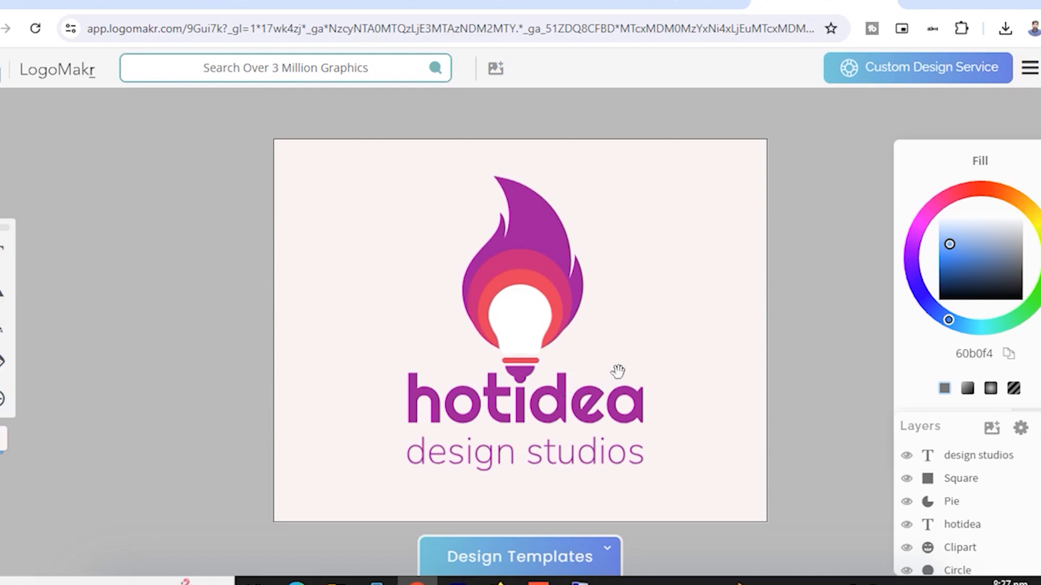
{"action": "double_click", "coordinate": [547, 413]}
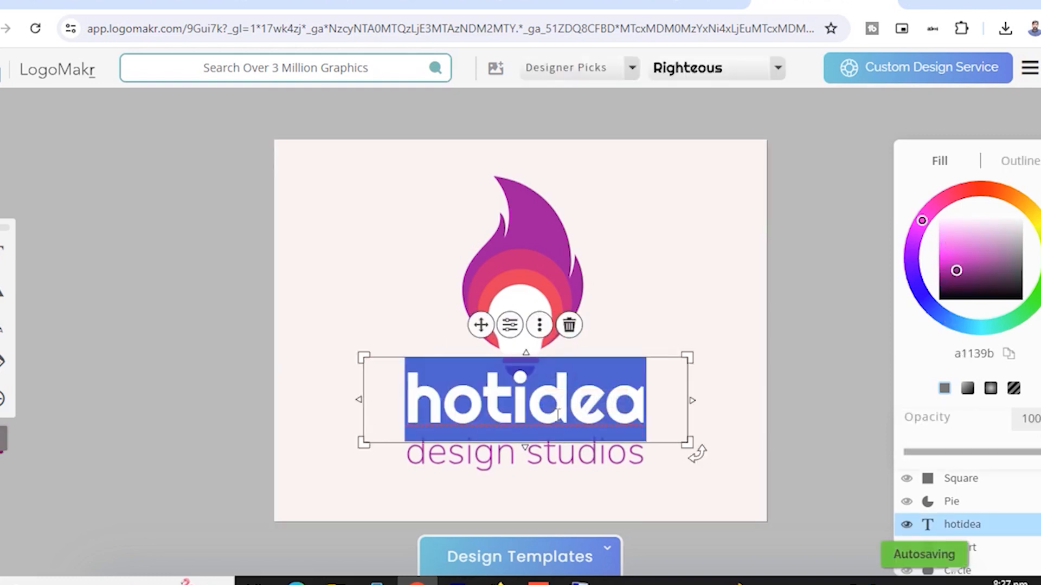
{"action": "type", "text": "trendi"}
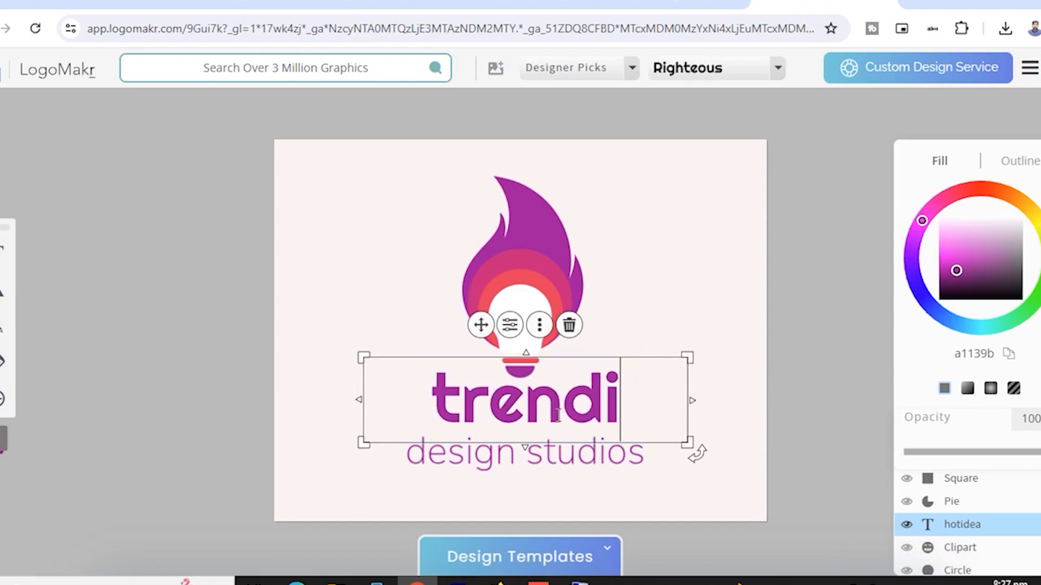
{"action": "key", "text": "BackSpace"}
{"action": "type", "text": "y"}
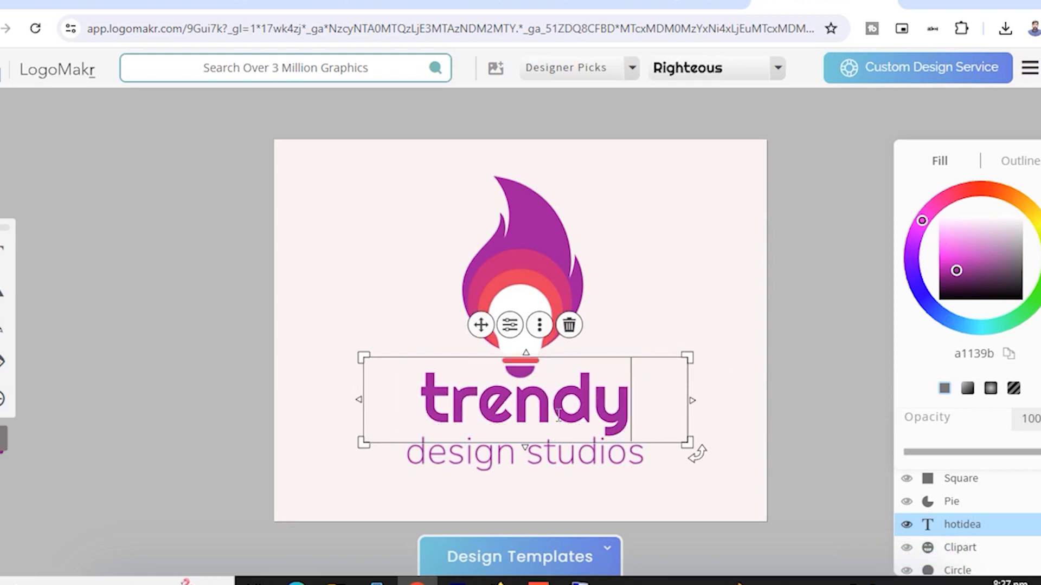
{"action": "left_click", "coordinate": [456, 384]}
{"action": "key", "text": "BackSpace"}
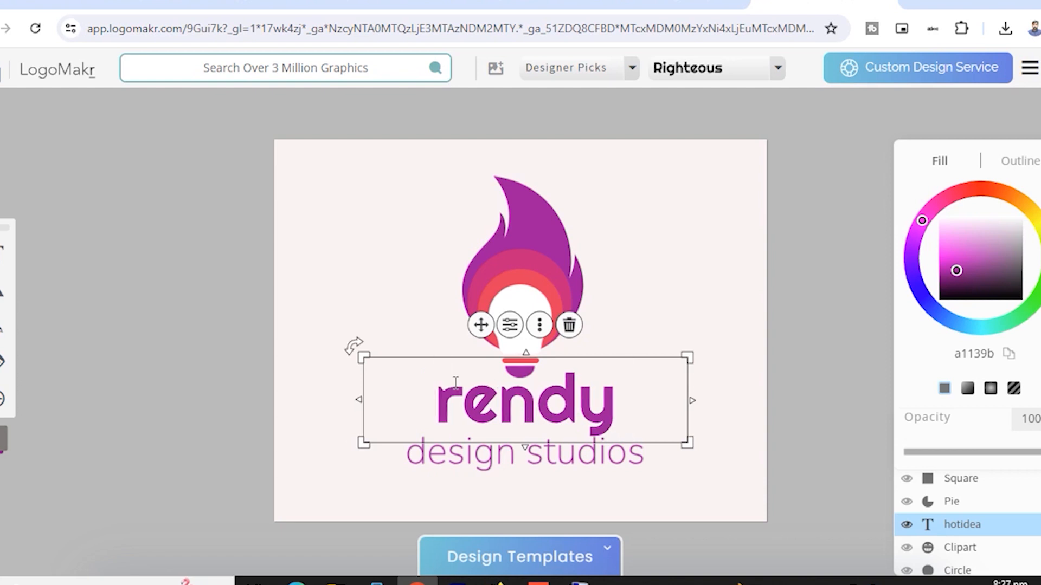
{"action": "type", "text": "T"}
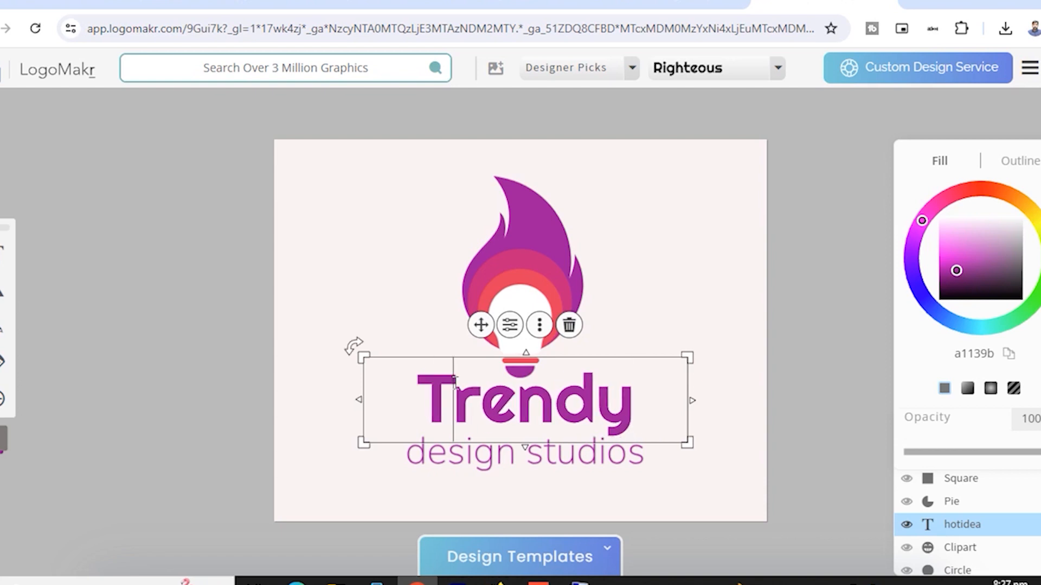
{"action": "left_click", "coordinate": [656, 401]}
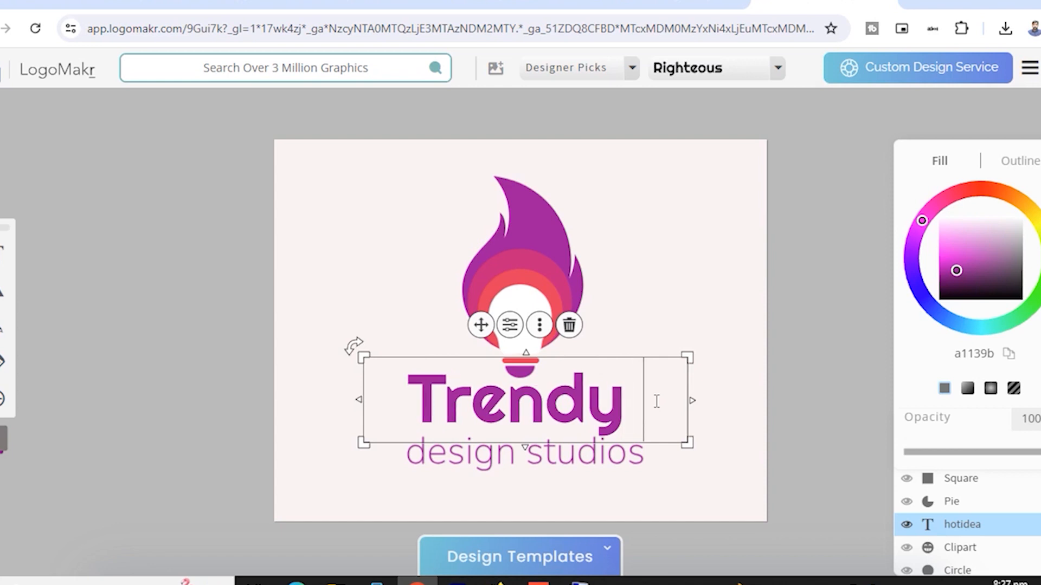
{"action": "type", "text": "tou"}
{"action": "key", "text": "BackSpace"}
{"action": "key", "text": "BackSpace"}
{"action": "key", "text": "BackSpace"}
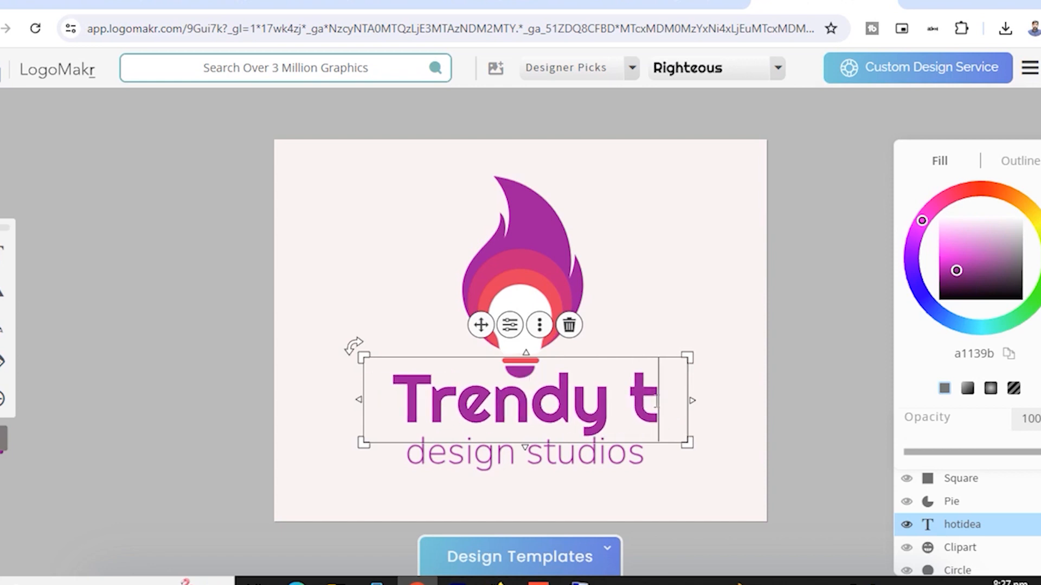
{"action": "type", "text": "Touch"}
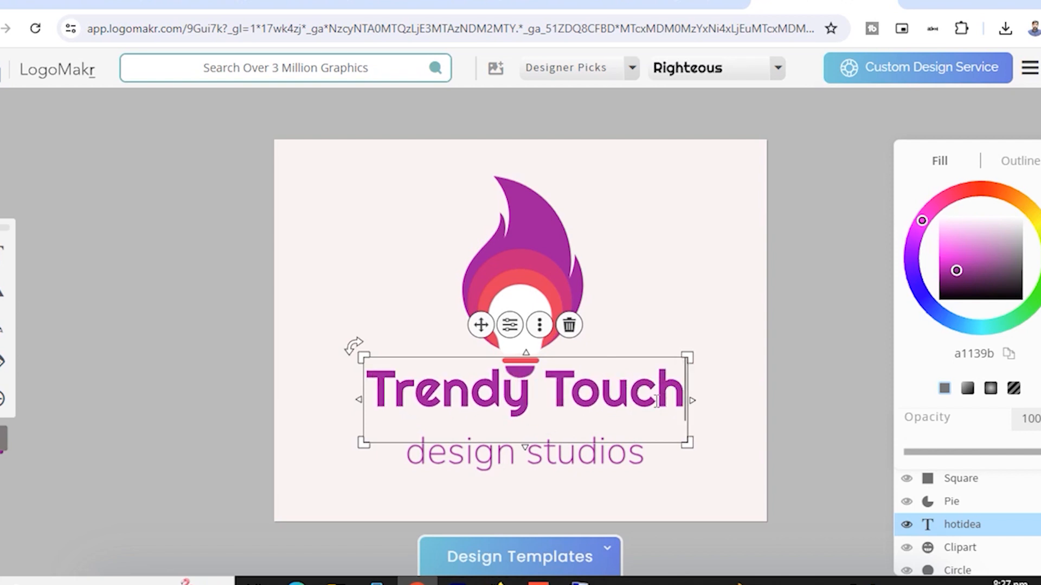
- Move the "design studios" tagline slightly up, closer to the Trendy Touch title
{"action": "left_click", "coordinate": [618, 463]}
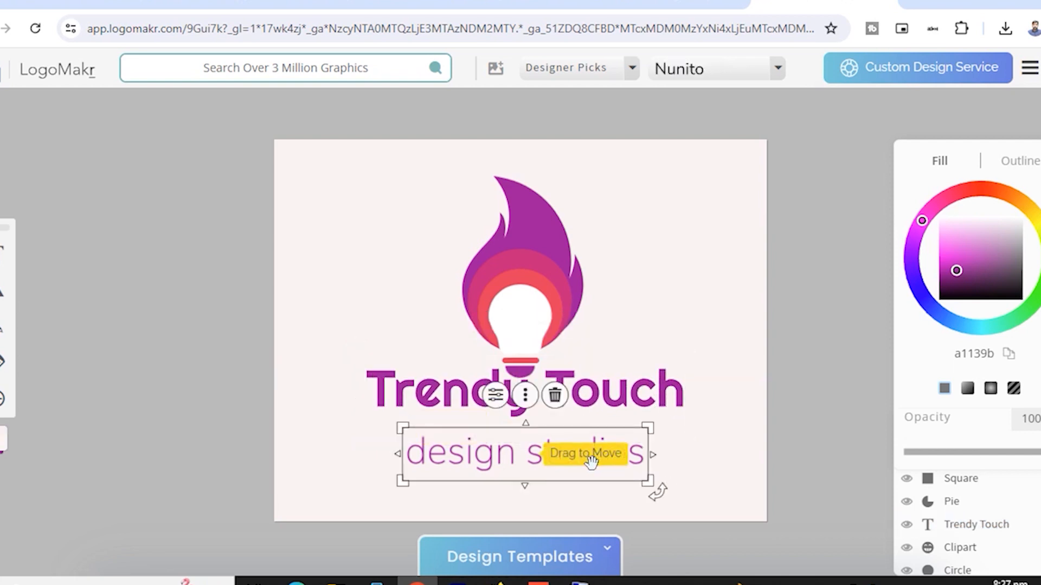
{"action": "left_click_drag", "start_coordinate": [526, 450], "coordinate": [524, 441]}
{"action": "left_click", "coordinate": [683, 441]}
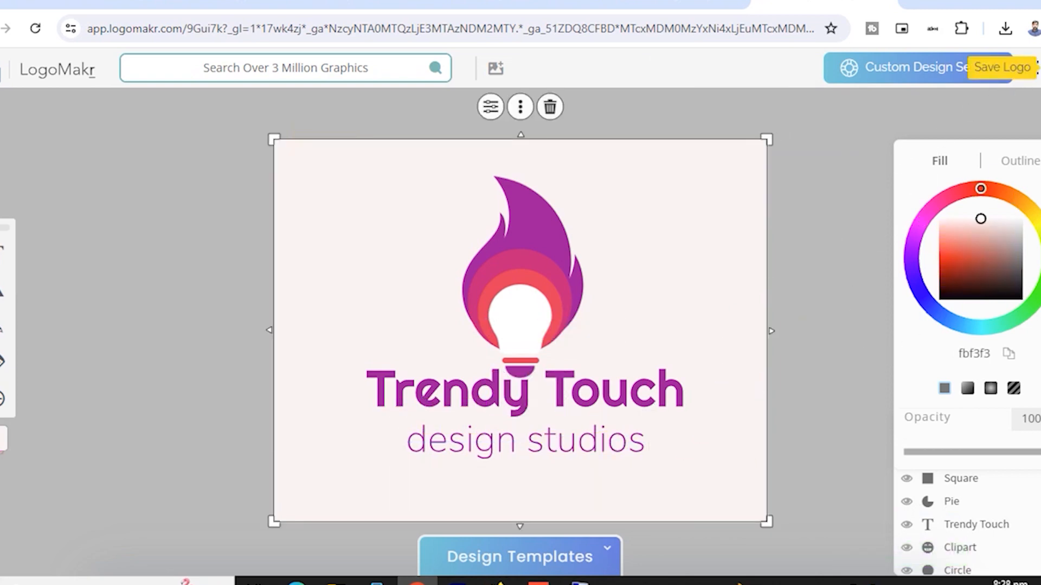
- Save the logo, choose the free low resolution PNG download and accept the legal terms
{"action": "left_click", "coordinate": [1036, 67]}
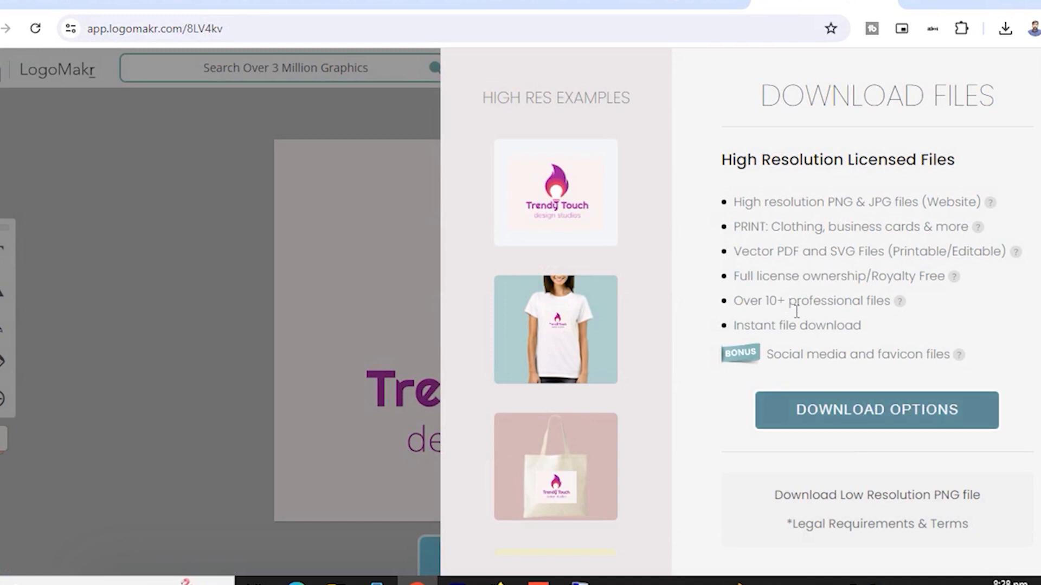
{"action": "scroll", "coordinate": [559, 314], "scroll_direction": "down", "scroll_amount": 10}
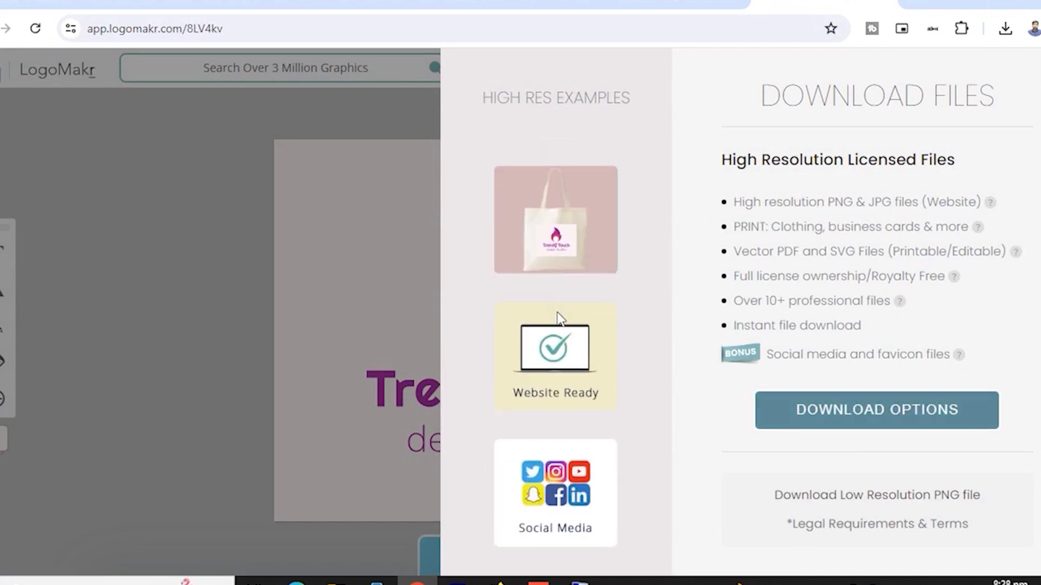
{"action": "scroll", "coordinate": [560, 269], "scroll_direction": "down", "scroll_amount": 7}
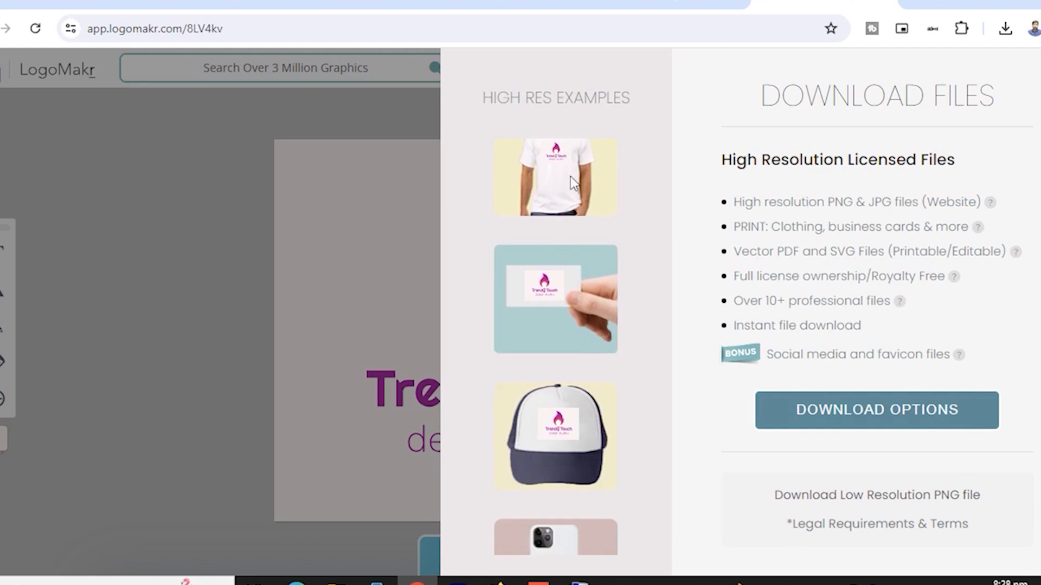
{"action": "scroll", "coordinate": [591, 374], "scroll_direction": "down", "scroll_amount": 2}
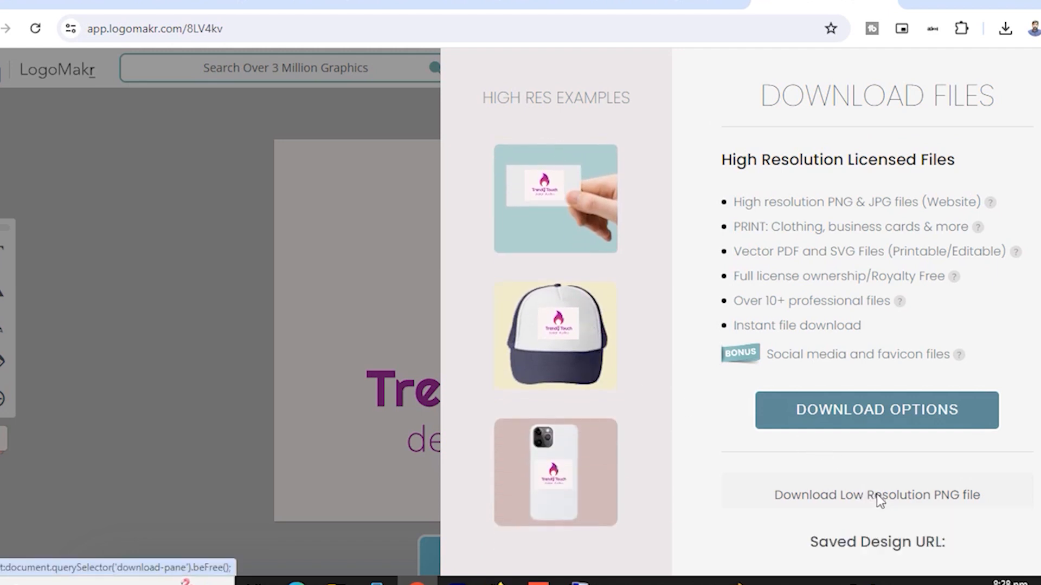
{"action": "left_click", "coordinate": [877, 496]}
{"action": "left_click", "coordinate": [754, 325]}
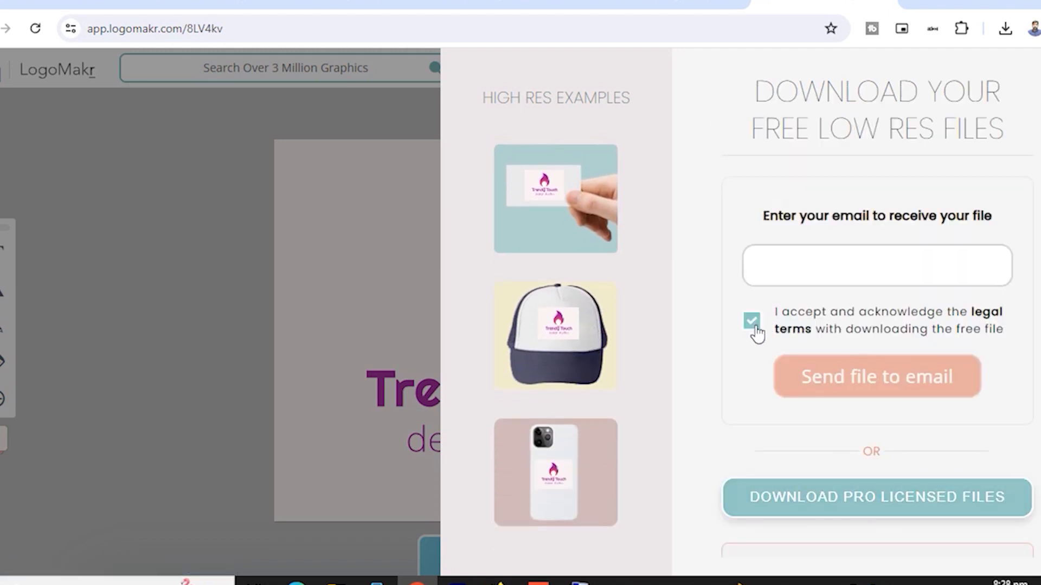
- Fill in the recipient's e-mail address from the saved suggestions and have the free logo file sent to it
{"action": "left_click", "coordinate": [821, 260]}
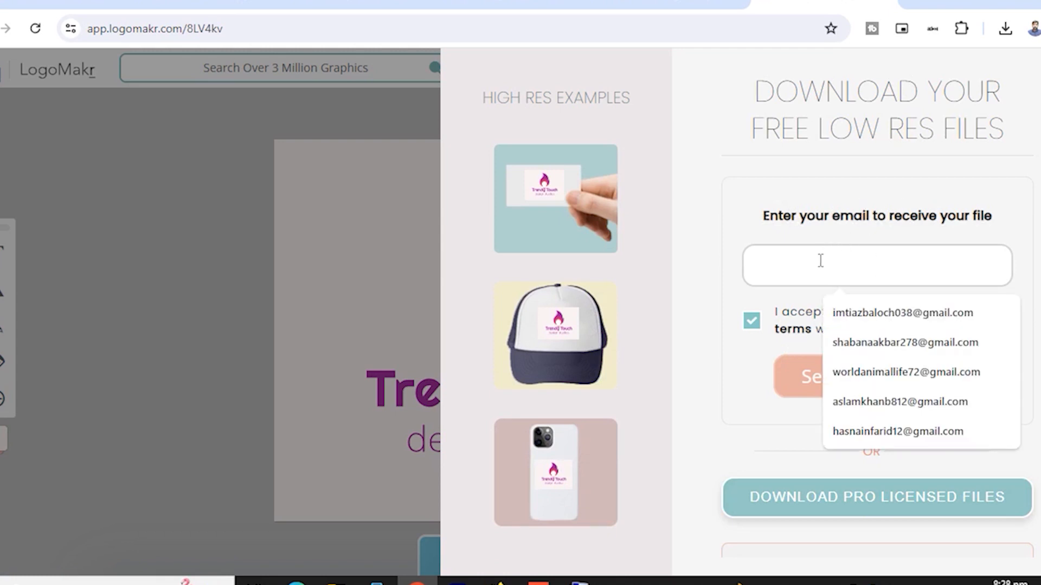
{"action": "left_click", "coordinate": [905, 334]}
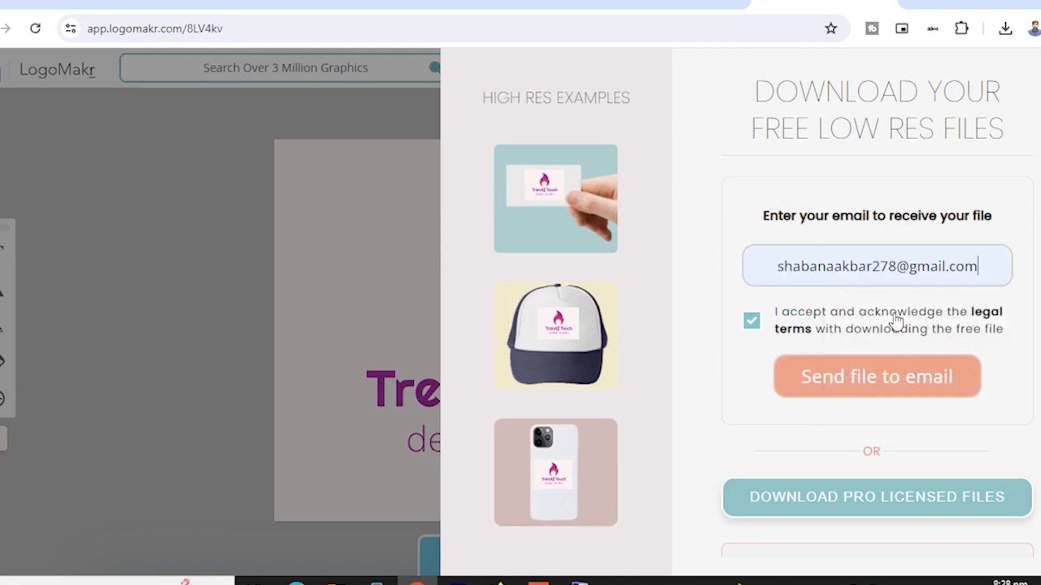
{"action": "left_click_drag", "start_coordinate": [992, 270], "coordinate": [769, 274]}
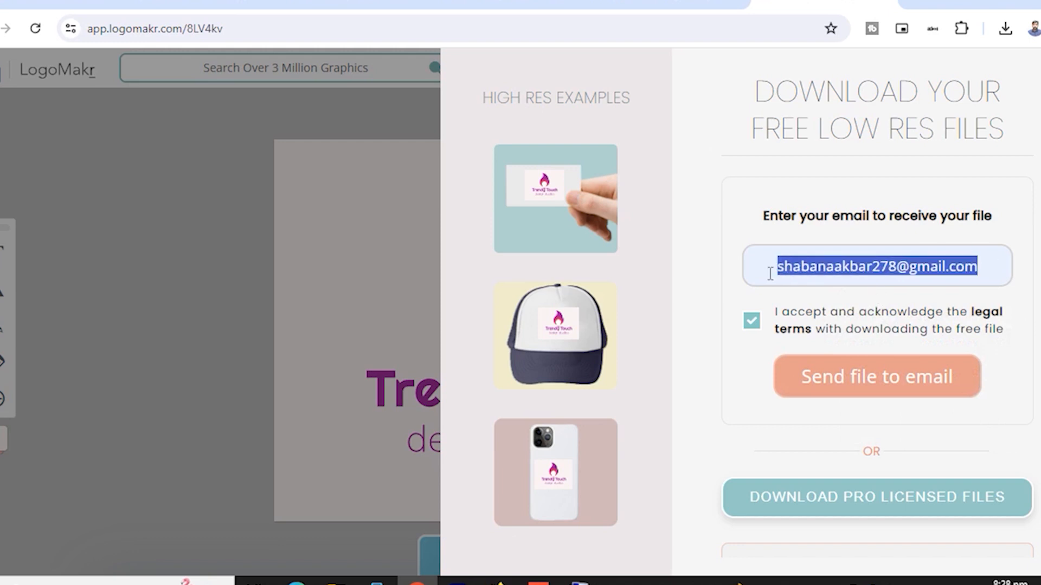
{"action": "key", "text": "BackSpace"}
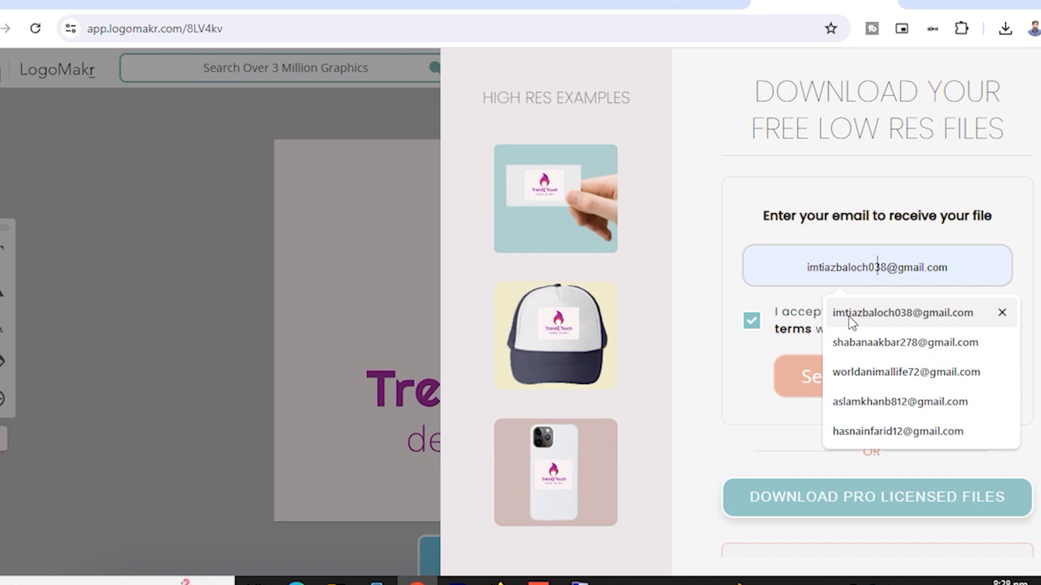
{"action": "left_click", "coordinate": [847, 317]}
{"action": "left_click", "coordinate": [897, 389]}
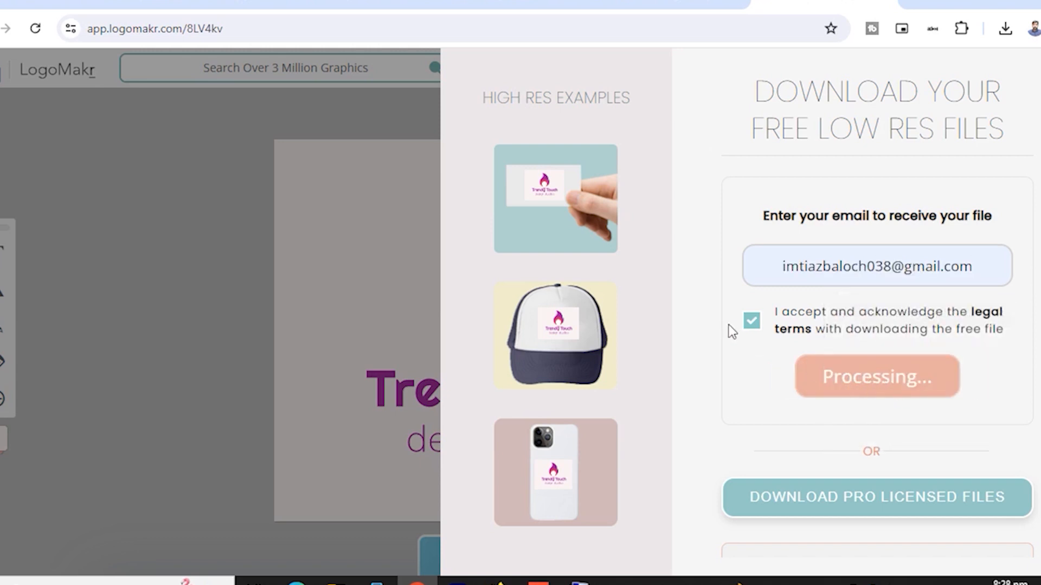
{"action": "scroll", "coordinate": [717, 318], "scroll_direction": "down", "scroll_amount": 2}
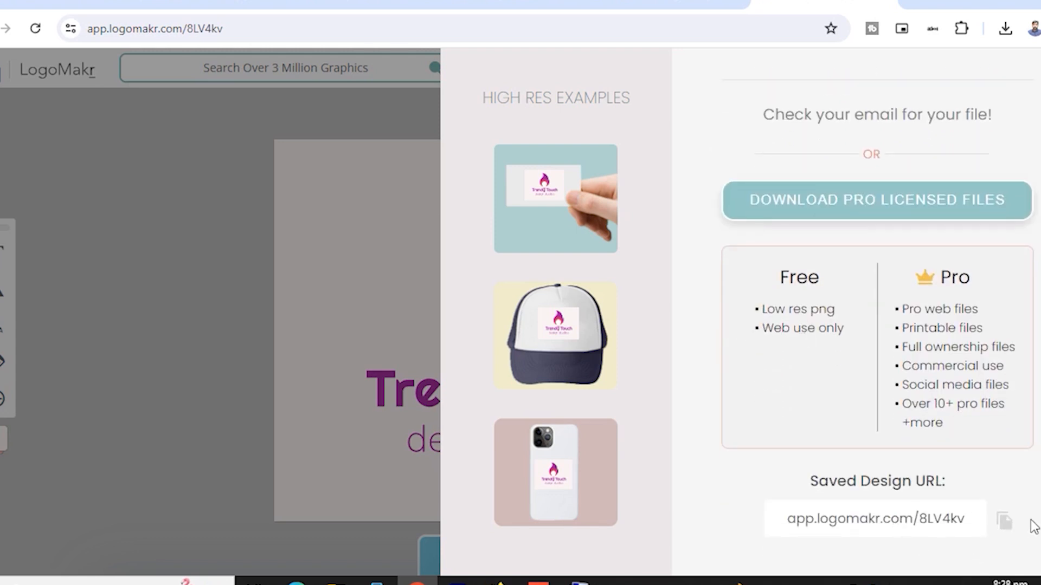
- Open Gmail in another browser tab and download the free file from the "Logomakr Free Download File" message under Updates
{"action": "left_click", "coordinate": [920, 5]}
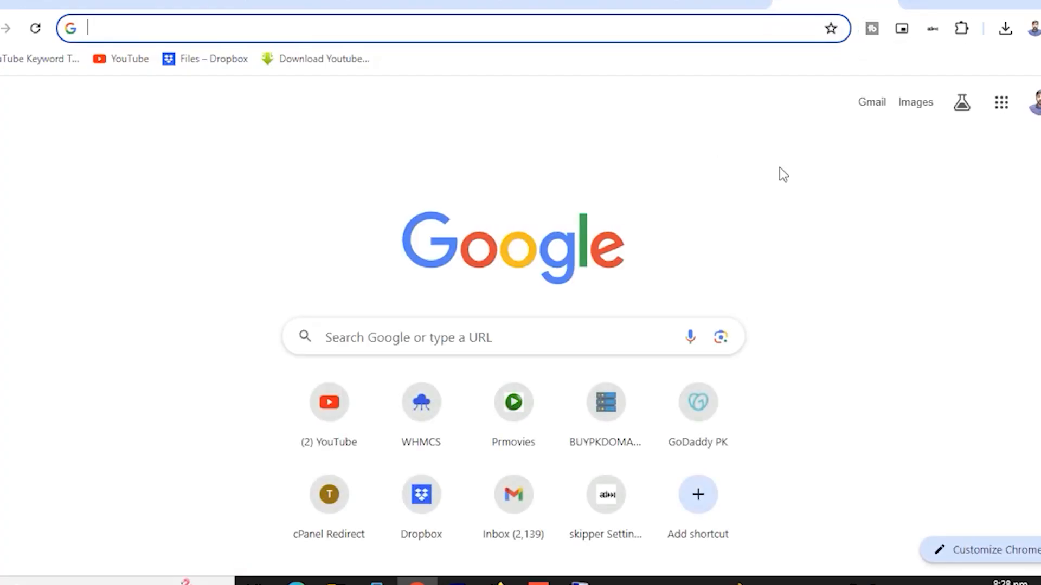
{"action": "left_click", "coordinate": [867, 106]}
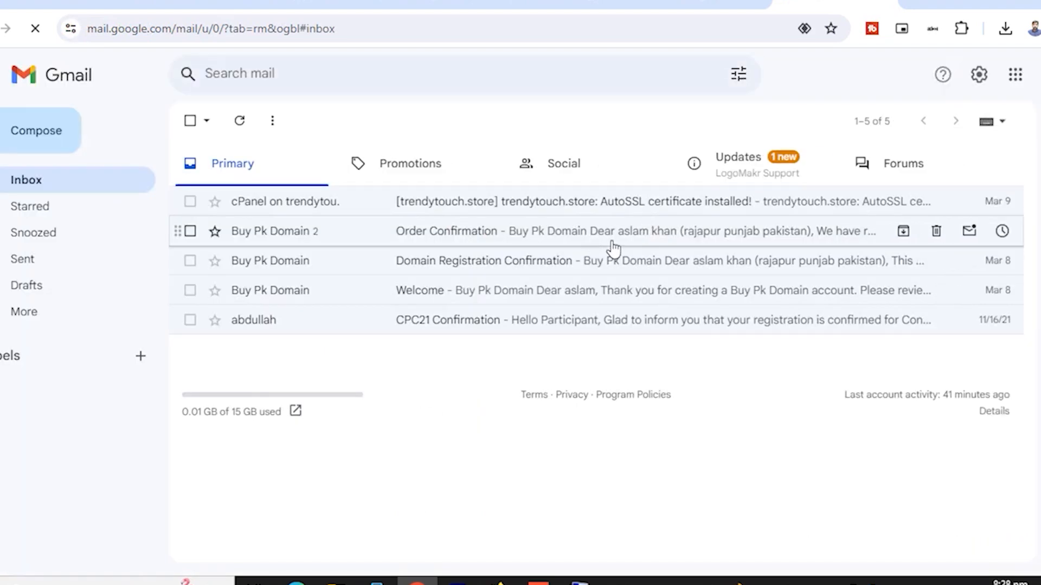
{"action": "left_click", "coordinate": [735, 181]}
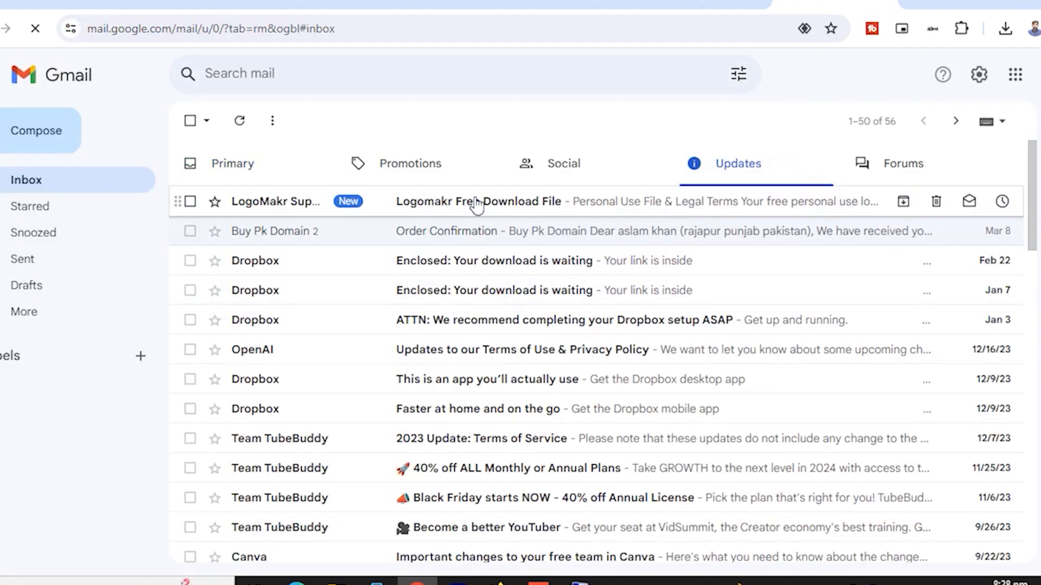
{"action": "left_click", "coordinate": [459, 201]}
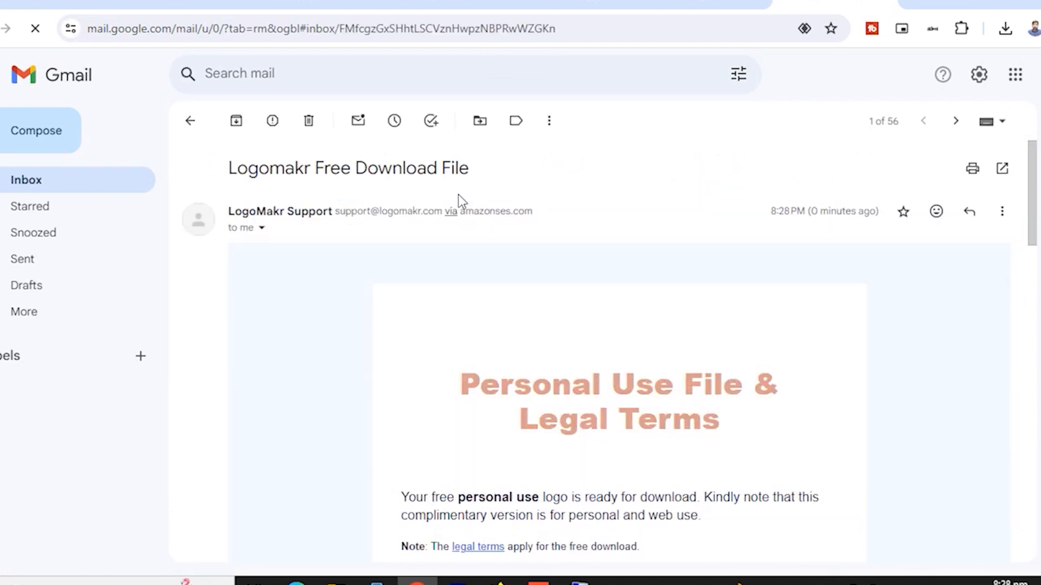
{"action": "scroll", "coordinate": [618, 395], "scroll_direction": "down", "scroll_amount": 5}
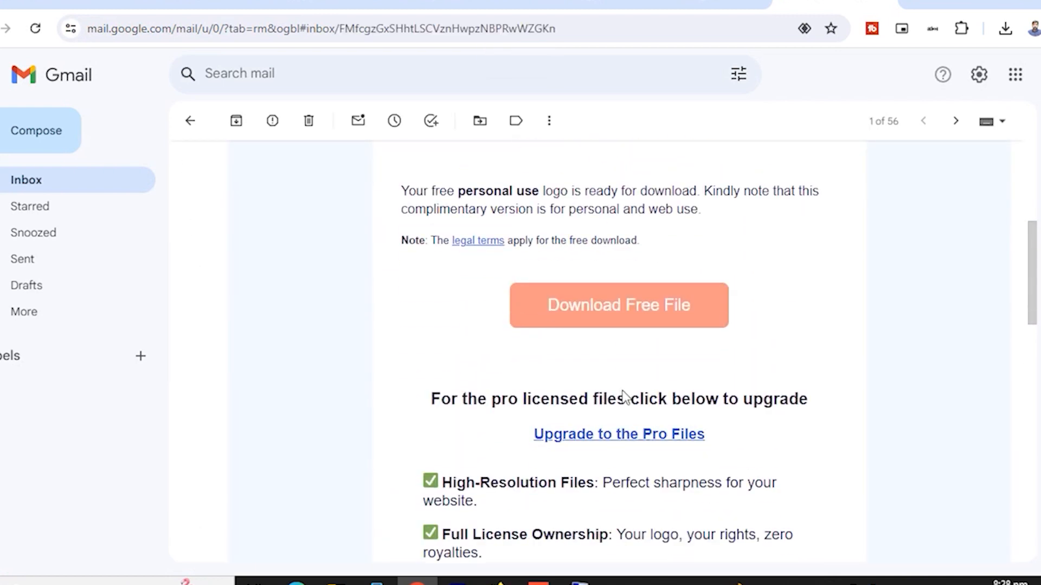
{"action": "left_click", "coordinate": [616, 318]}
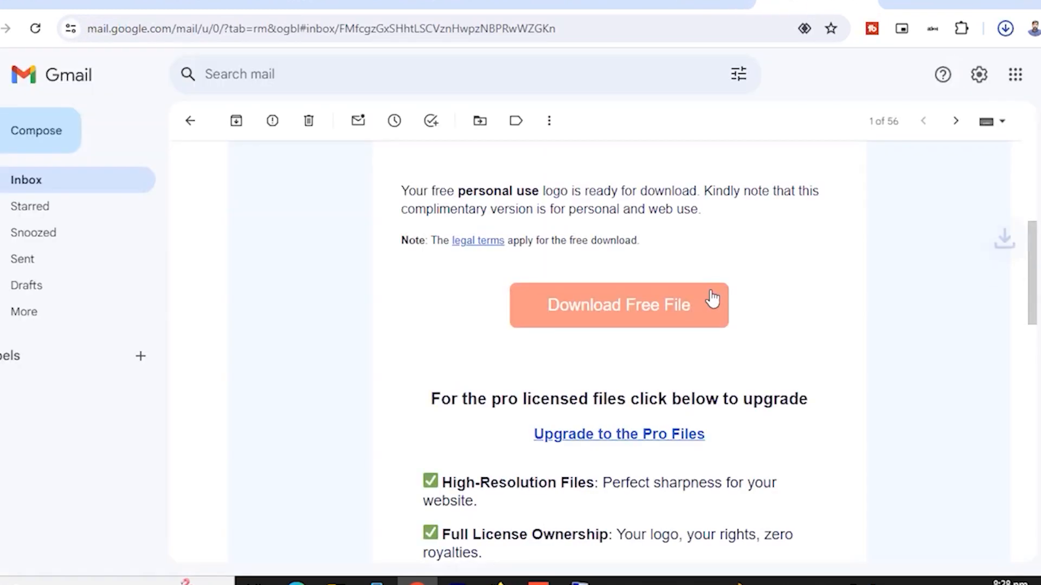
- View the downloaded 8LV4kv-LogoMakr.png, close the image viewer and return to the WordPress Customizer
{"action": "mouse_move", "coordinate": [870, 81]}
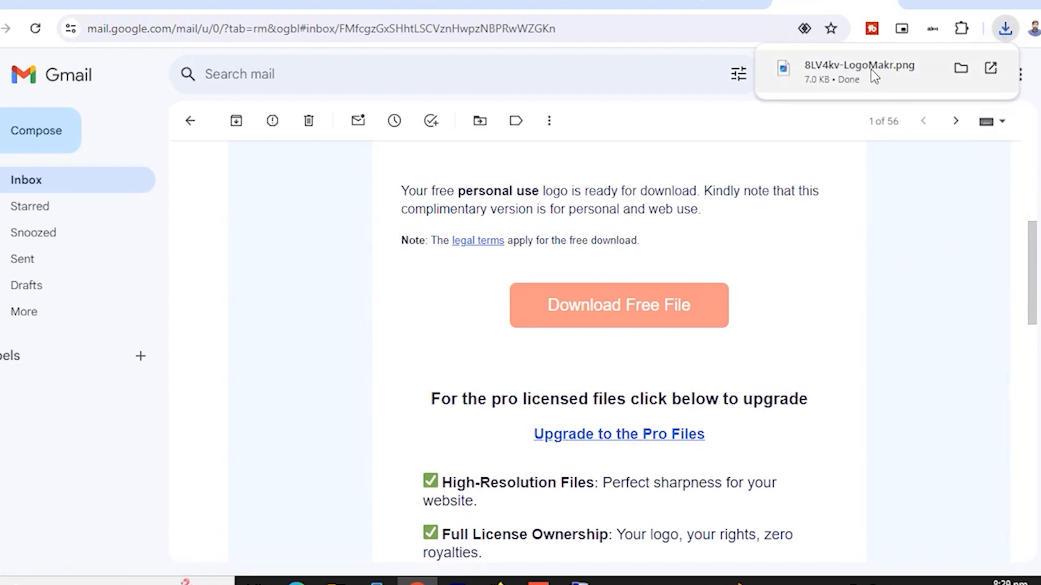
{"action": "left_click", "coordinate": [871, 69]}
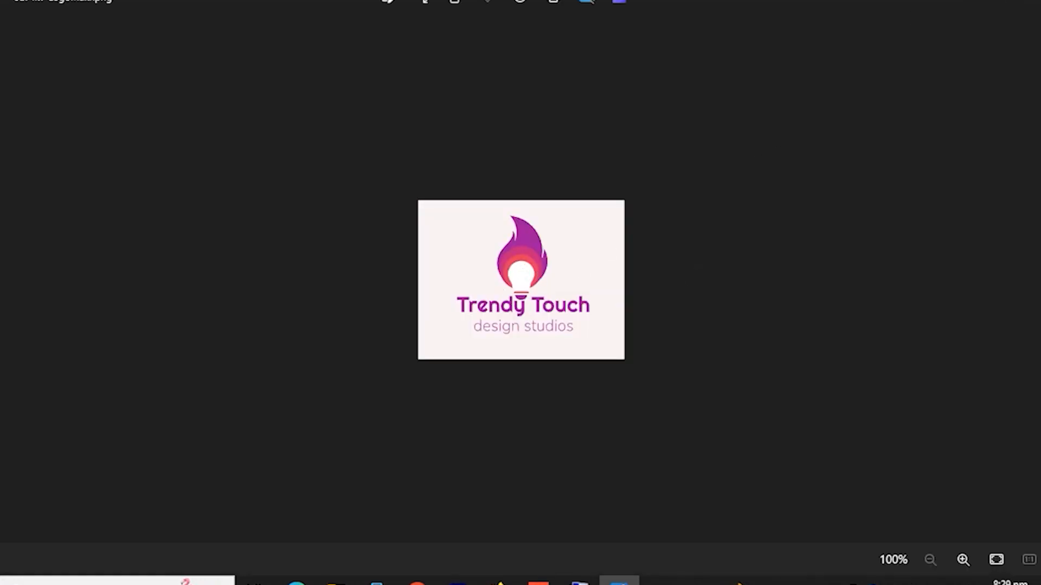
{"action": "key", "text": "alt+F4"}
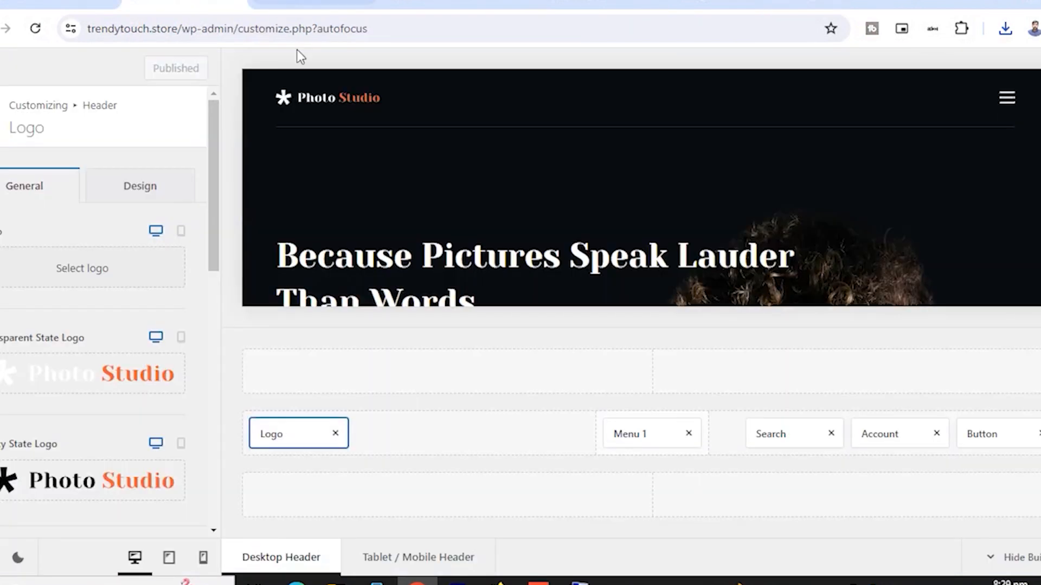
- Replace the header's Transparent State Logo with 8LV4kv-LogoMakr.png uploaded from the Downloads folder
{"action": "mouse_move", "coordinate": [109, 373]}
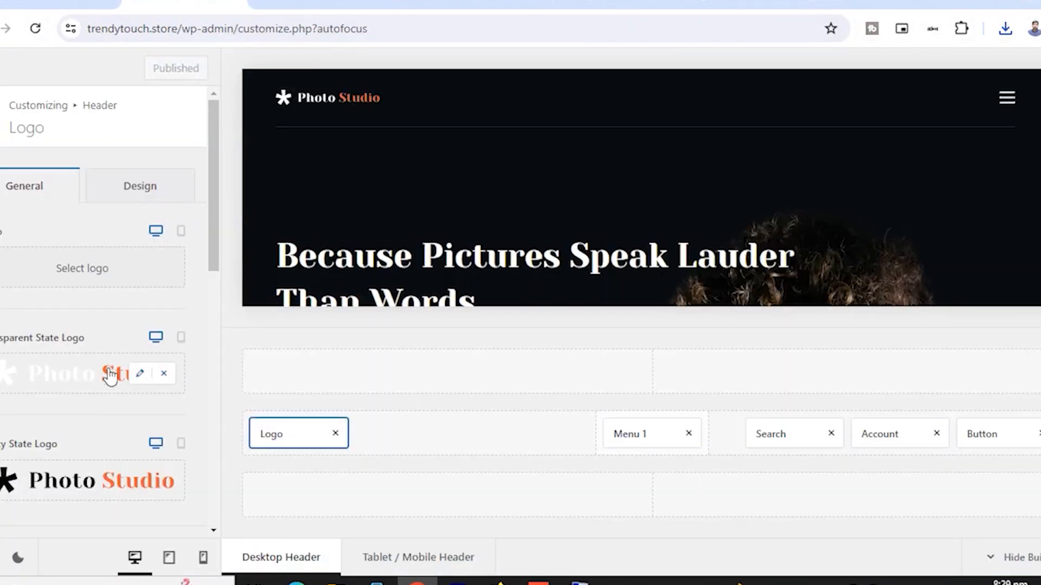
{"action": "left_click", "coordinate": [139, 375]}
{"action": "left_click", "coordinate": [535, 353]}
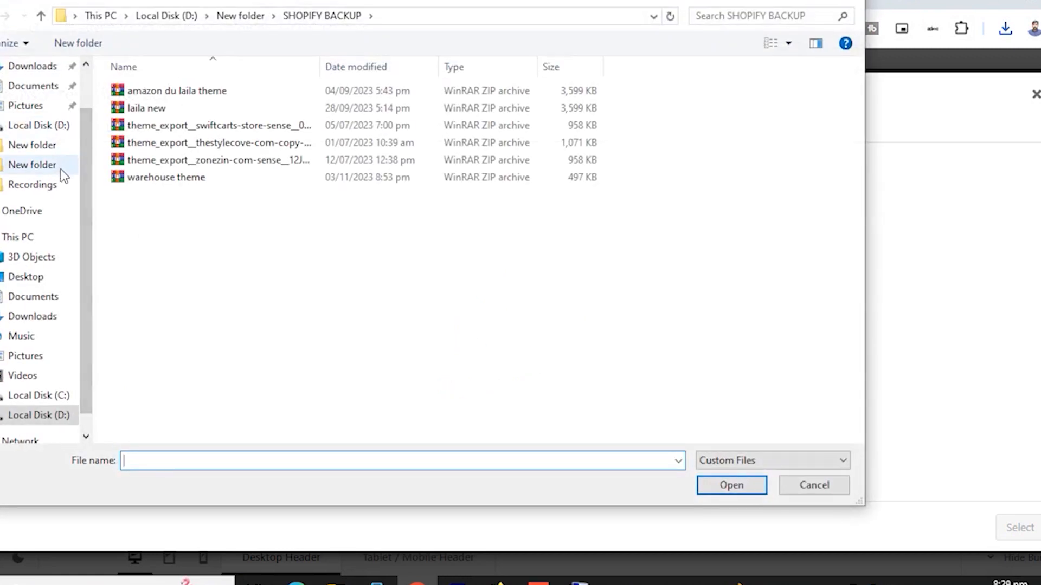
{"action": "left_click", "coordinate": [54, 317]}
{"action": "double_click", "coordinate": [177, 116]}
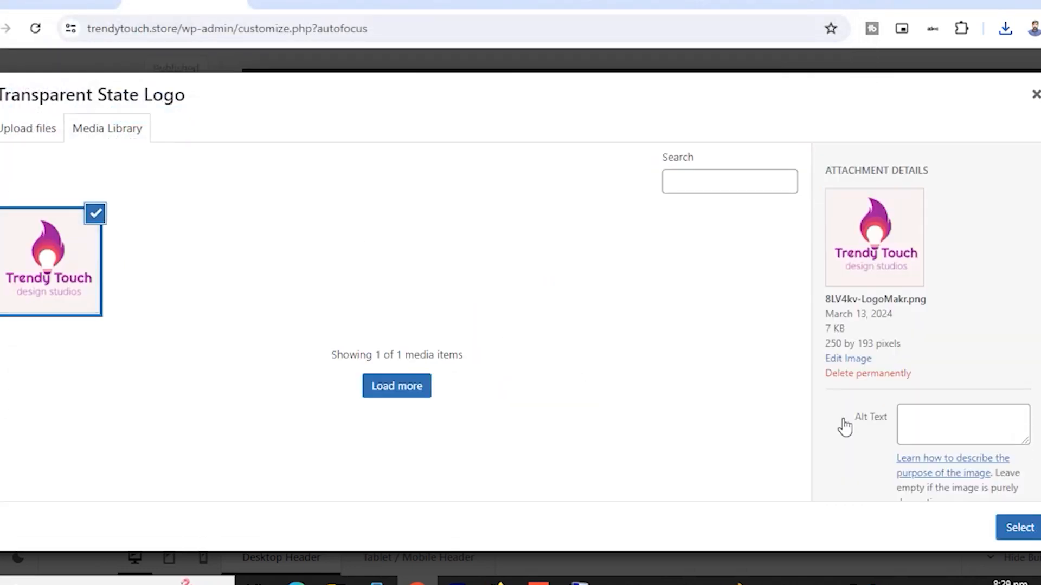
{"action": "left_click", "coordinate": [1026, 530]}
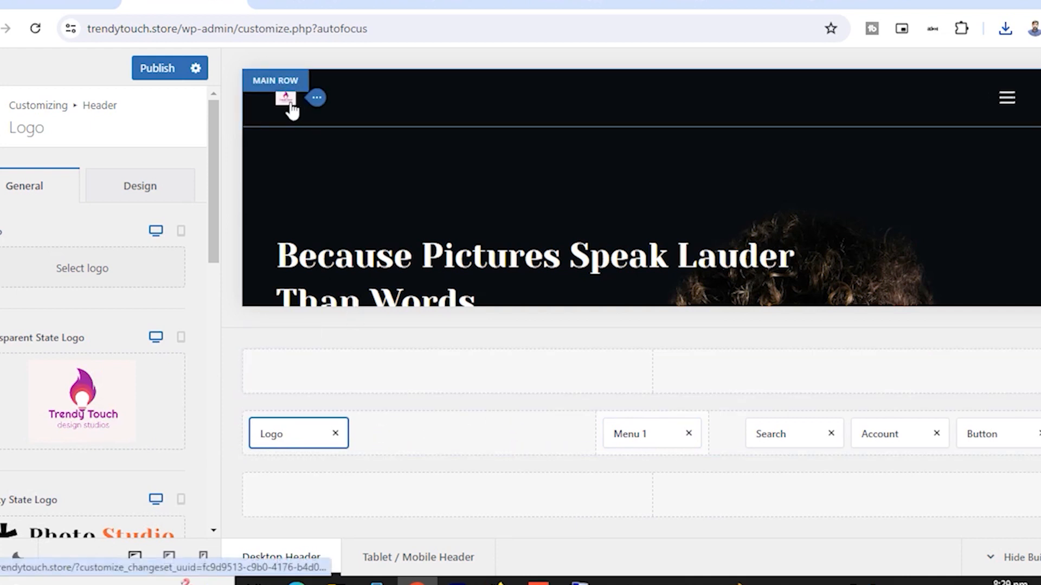
- Revisit the LogoMakr download page and the Gmail message with the free file, and return to the WordPress Customizer
{"action": "mouse_move", "coordinate": [112, 395]}
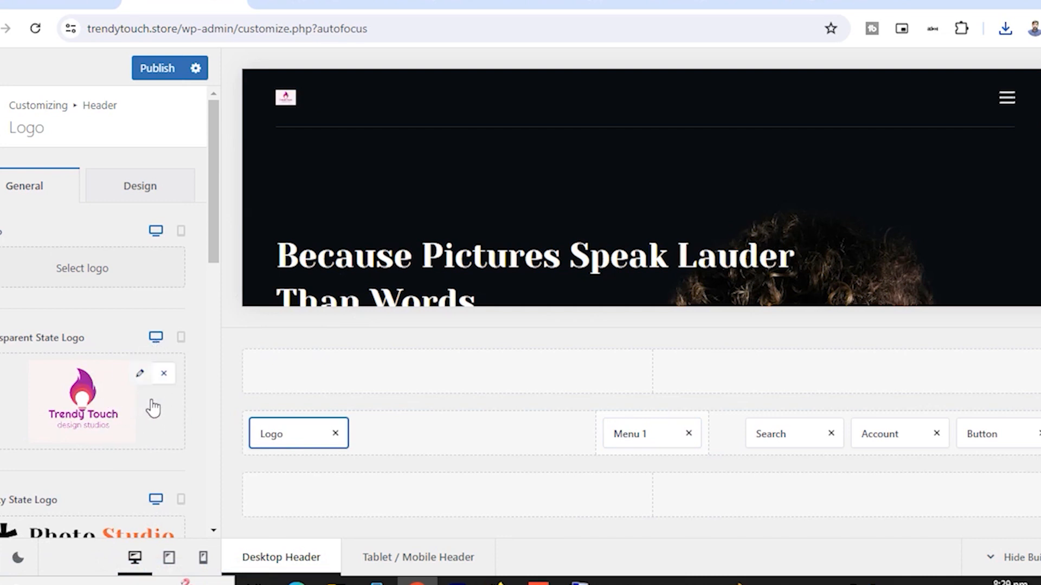
{"action": "left_click", "coordinate": [705, 5]}
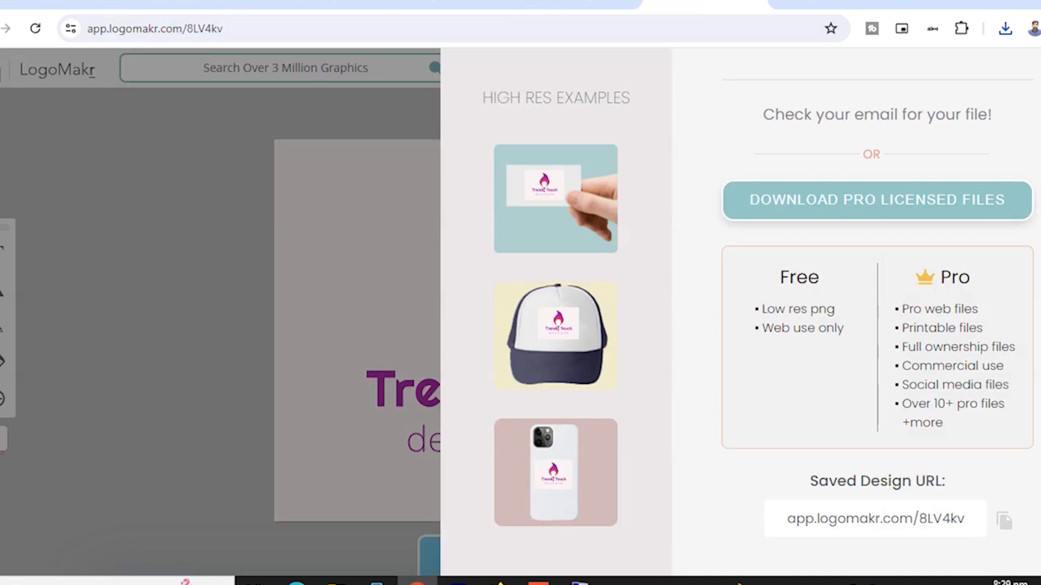
{"action": "left_click", "coordinate": [835, 5]}
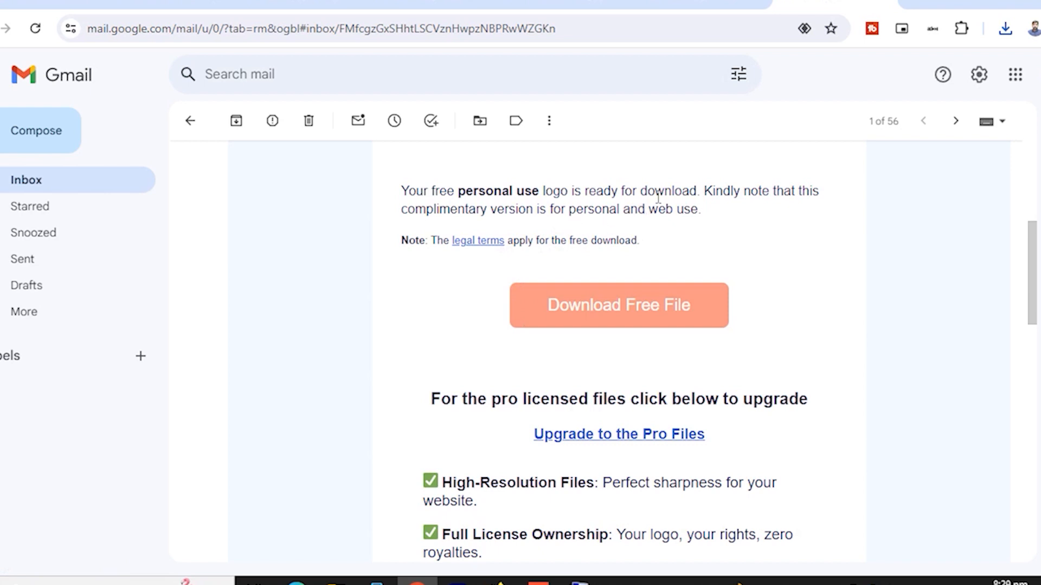
{"action": "left_click", "coordinate": [212, 5]}
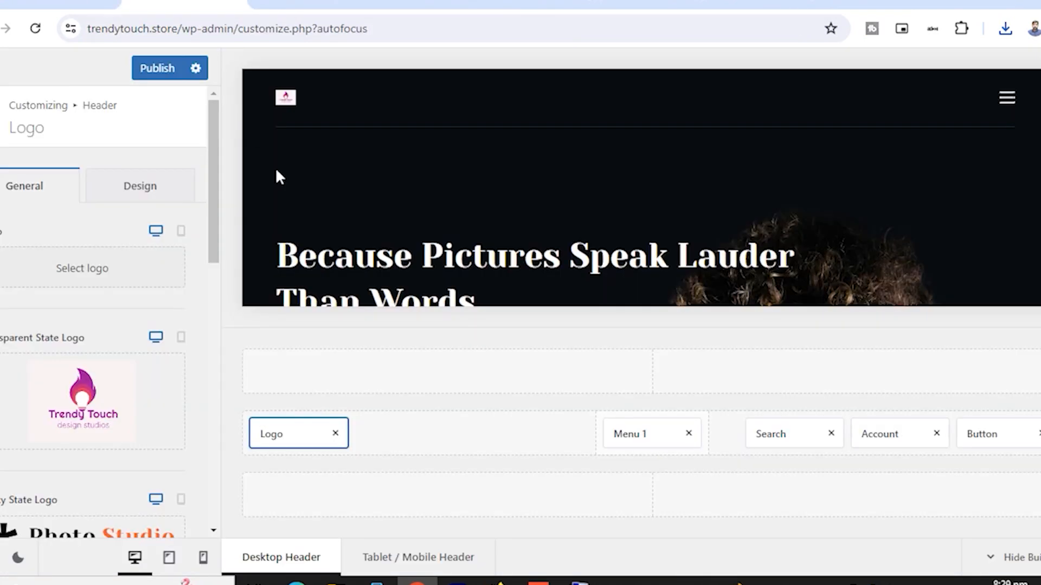
- Review the header Logo element's general options, including logo height, and return to the list of header elements
{"action": "scroll", "coordinate": [81, 368], "scroll_direction": "down", "scroll_amount": 4}
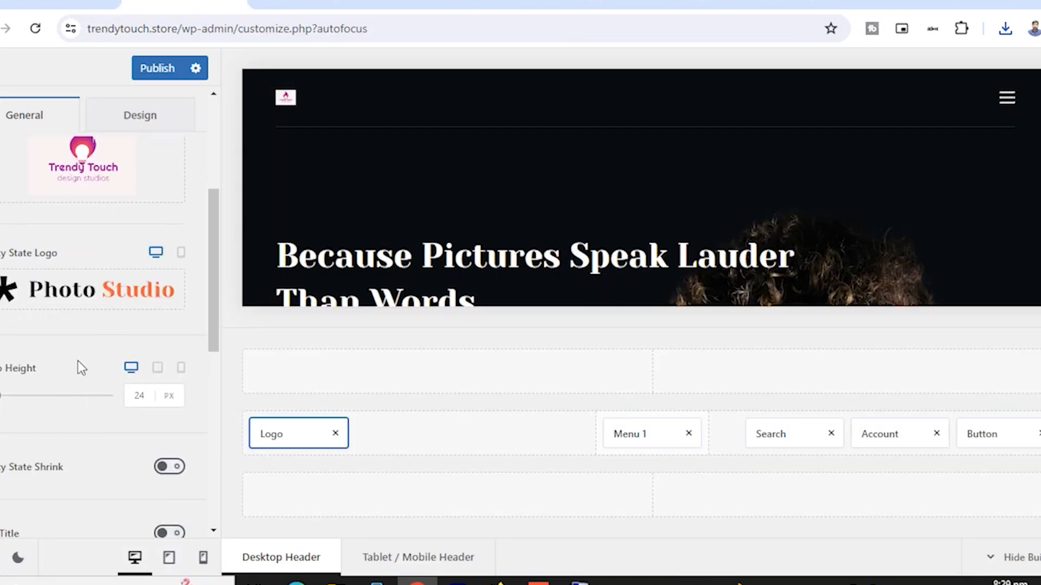
{"action": "scroll", "coordinate": [87, 265], "scroll_direction": "up", "scroll_amount": 3}
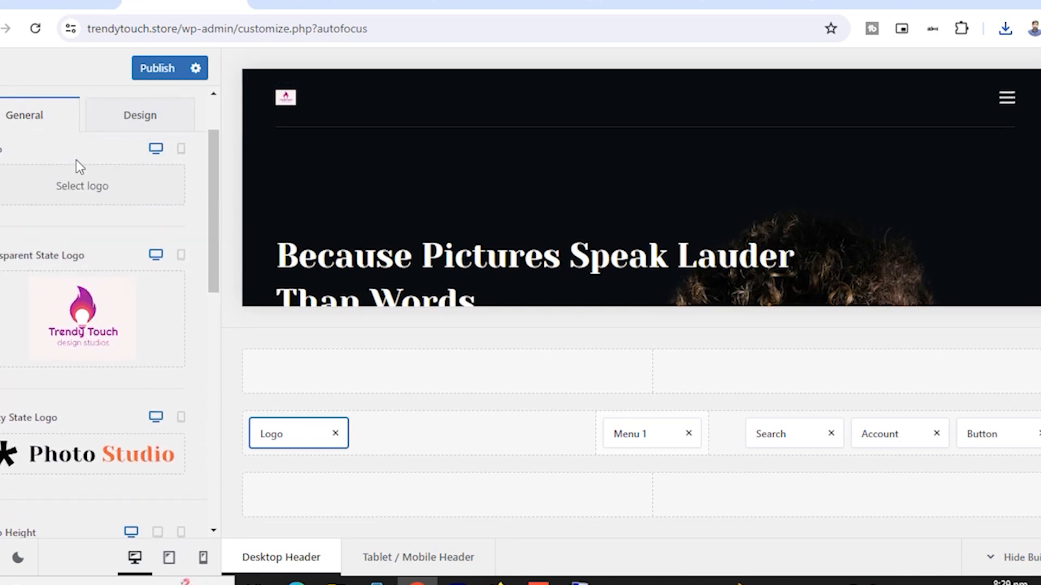
{"action": "scroll", "coordinate": [76, 160], "scroll_direction": "up", "scroll_amount": 2}
{"action": "left_click", "coordinate": [0, 116]}
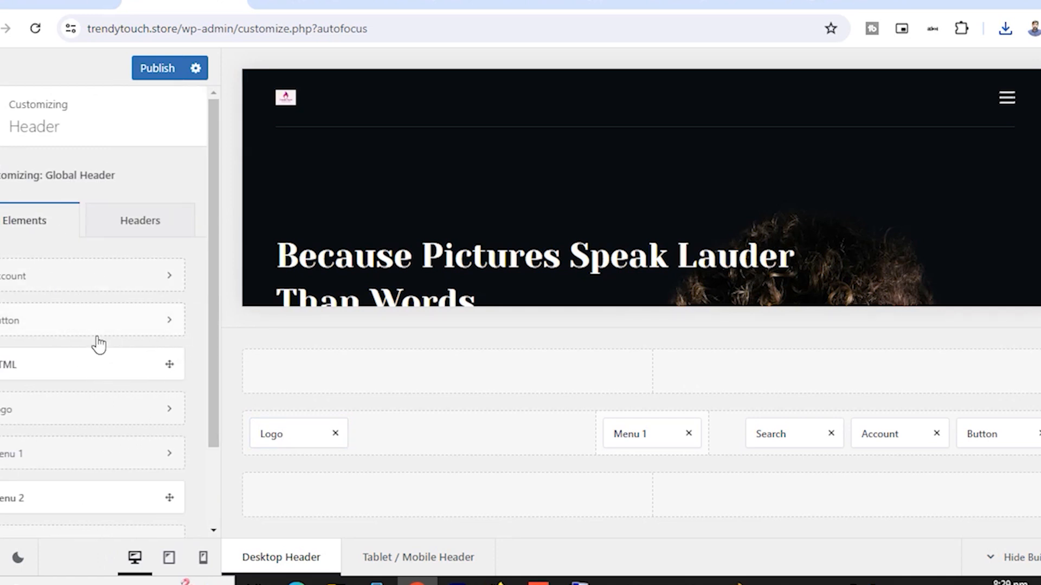
{"action": "scroll", "coordinate": [97, 344], "scroll_direction": "down", "scroll_amount": 2}
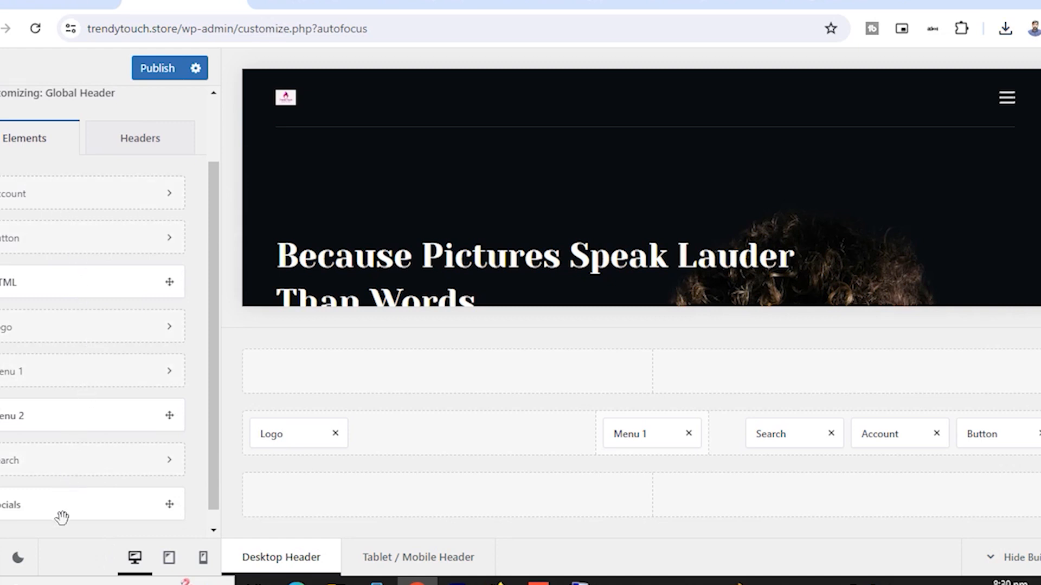
- Examine the header's Menu 1 element for its top-level types and items spacing, and return to the main Customizer options
{"action": "left_click", "coordinate": [51, 377]}
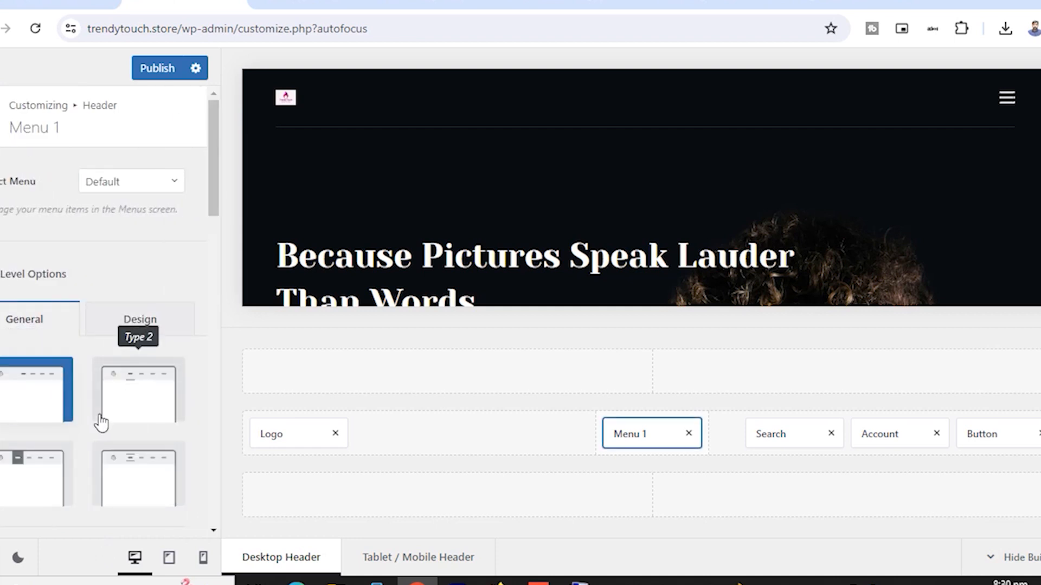
{"action": "scroll", "coordinate": [99, 417], "scroll_direction": "down", "scroll_amount": 4}
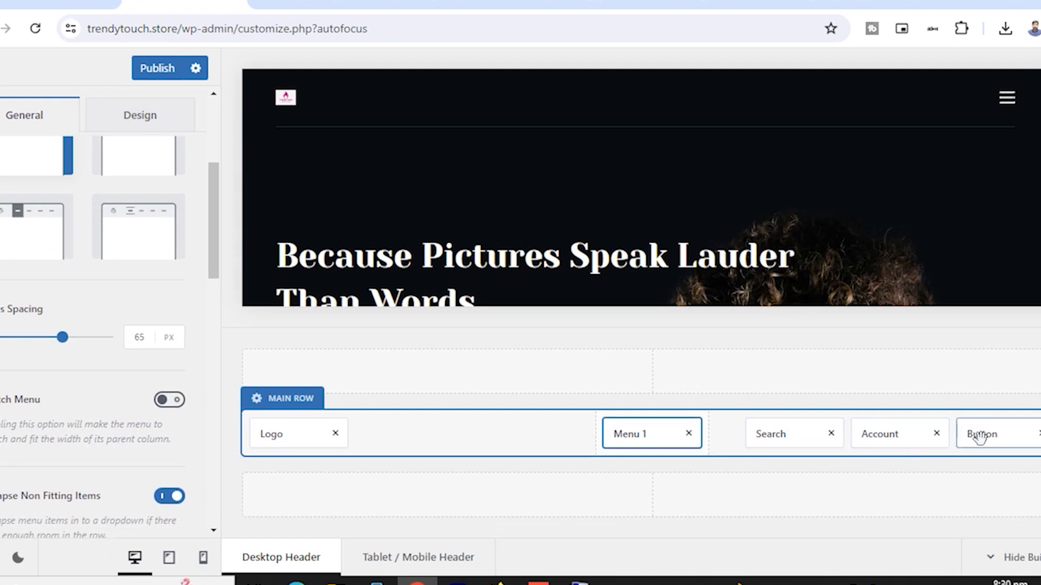
{"action": "scroll", "coordinate": [44, 316], "scroll_direction": "up", "scroll_amount": 2}
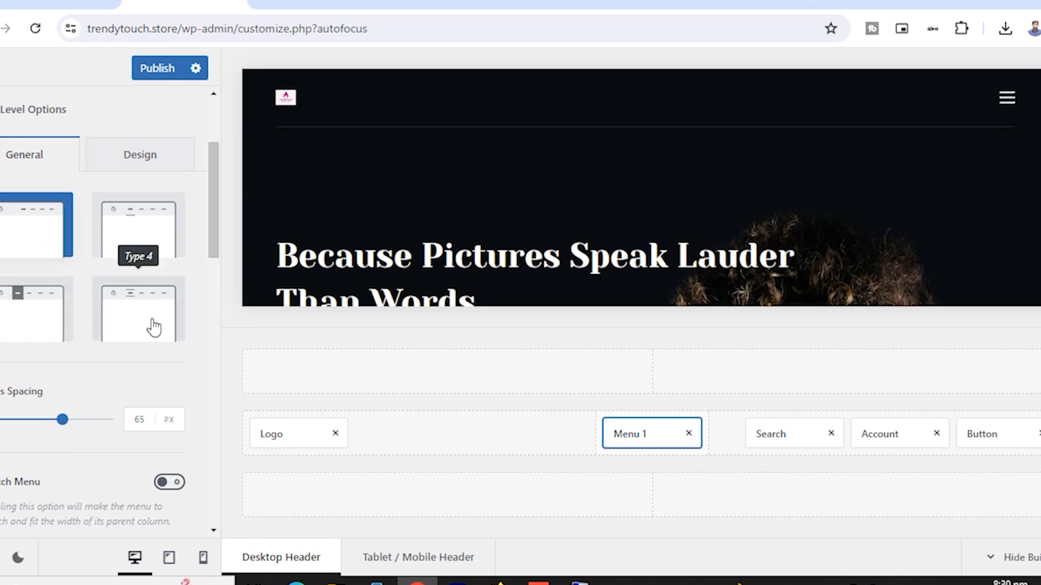
{"action": "scroll", "coordinate": [154, 327], "scroll_direction": "down", "scroll_amount": 2}
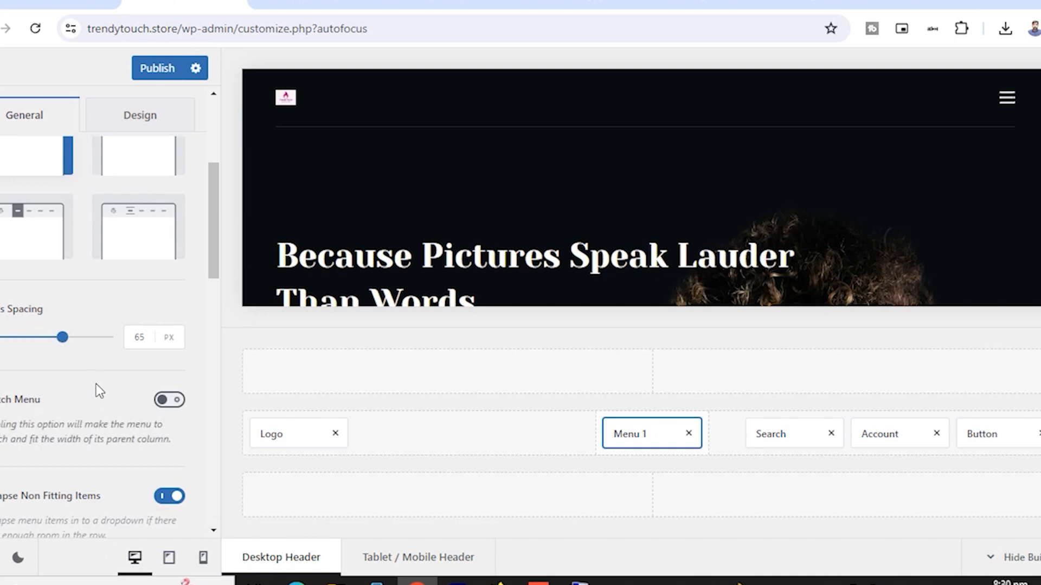
{"action": "scroll", "coordinate": [98, 384], "scroll_direction": "up", "scroll_amount": 4}
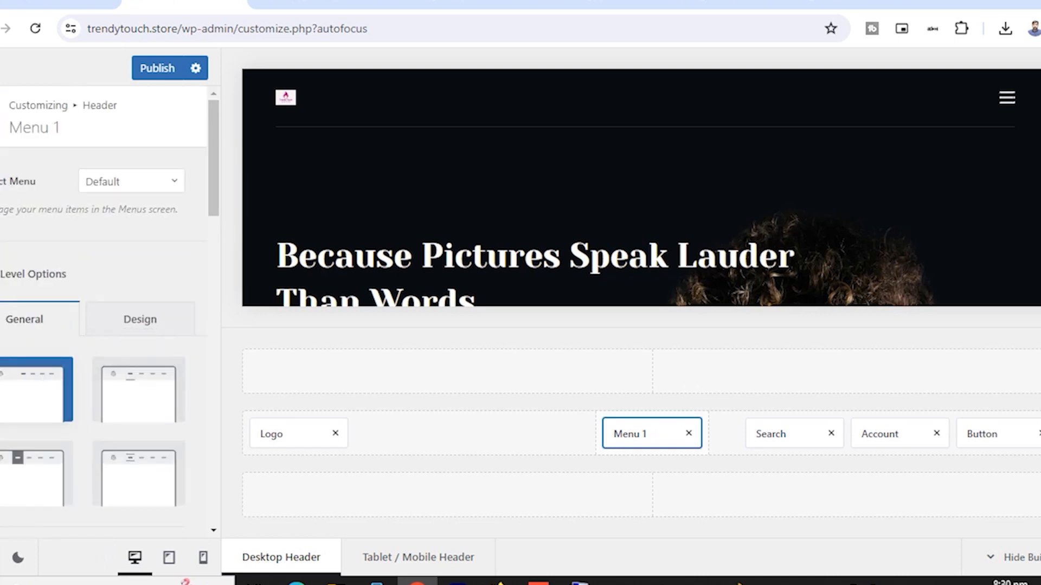
{"action": "left_click", "coordinate": [1, 117]}
{"action": "scroll", "coordinate": [132, 458], "scroll_direction": "down", "scroll_amount": 1}
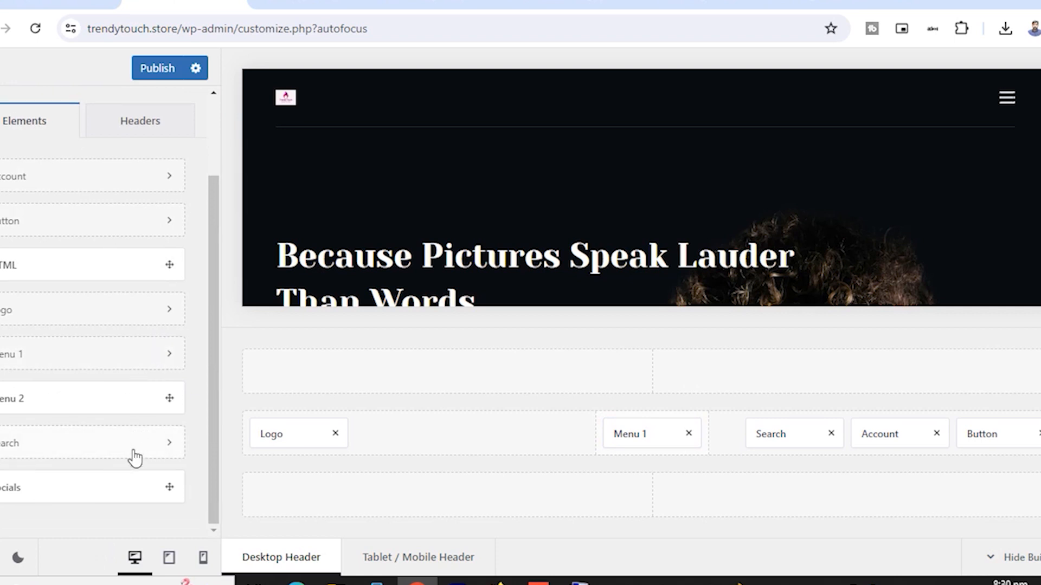
{"action": "scroll", "coordinate": [135, 458], "scroll_direction": "up", "scroll_amount": 3}
{"action": "left_click", "coordinate": [2, 117]}
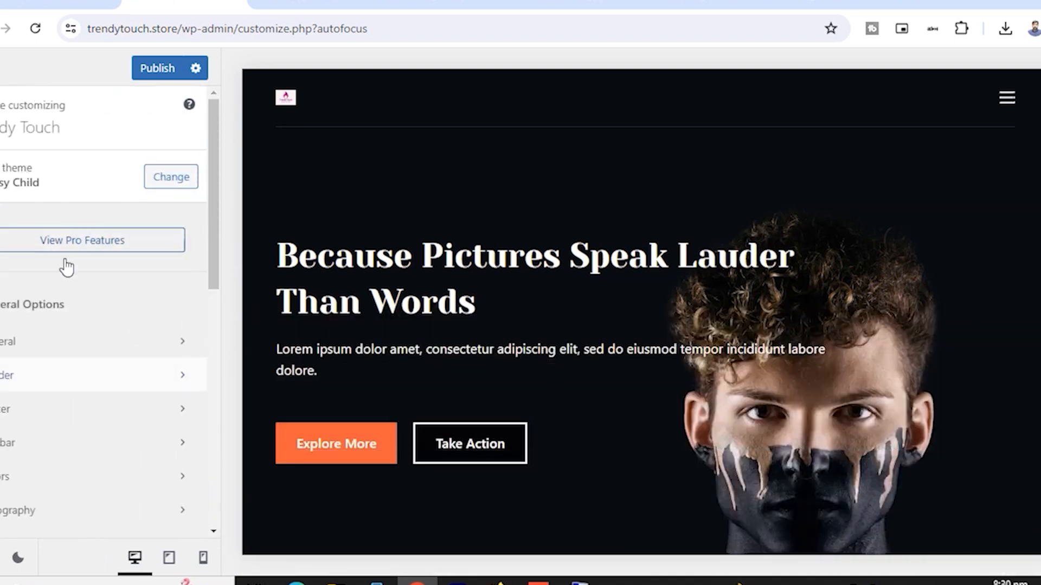
- Replace "Photo Studio" with "Trendy touch" in the footer's copyright text and return to the footer elements
{"action": "left_click", "coordinate": [112, 417]}
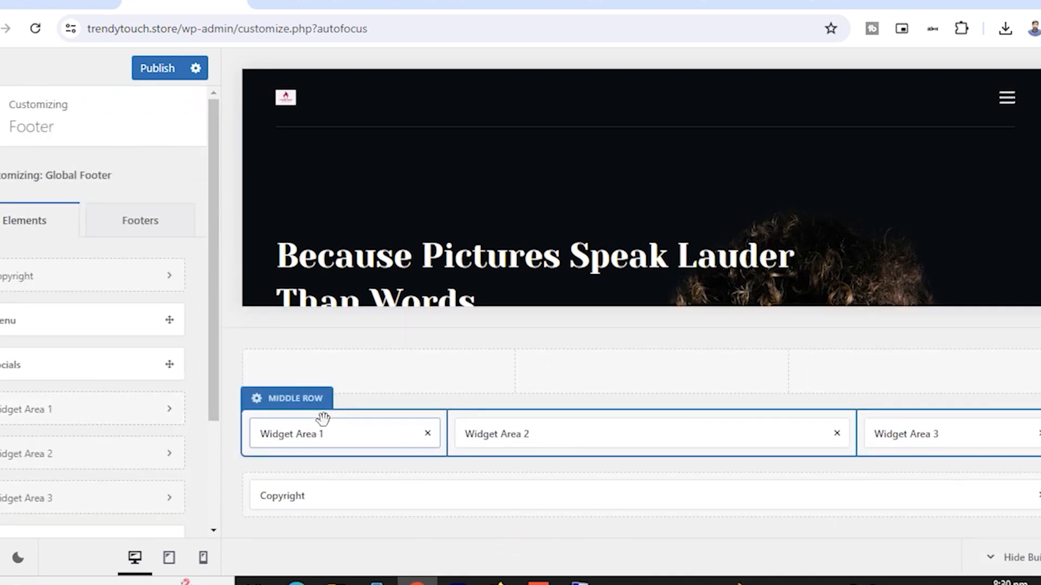
{"action": "left_click", "coordinate": [160, 283]}
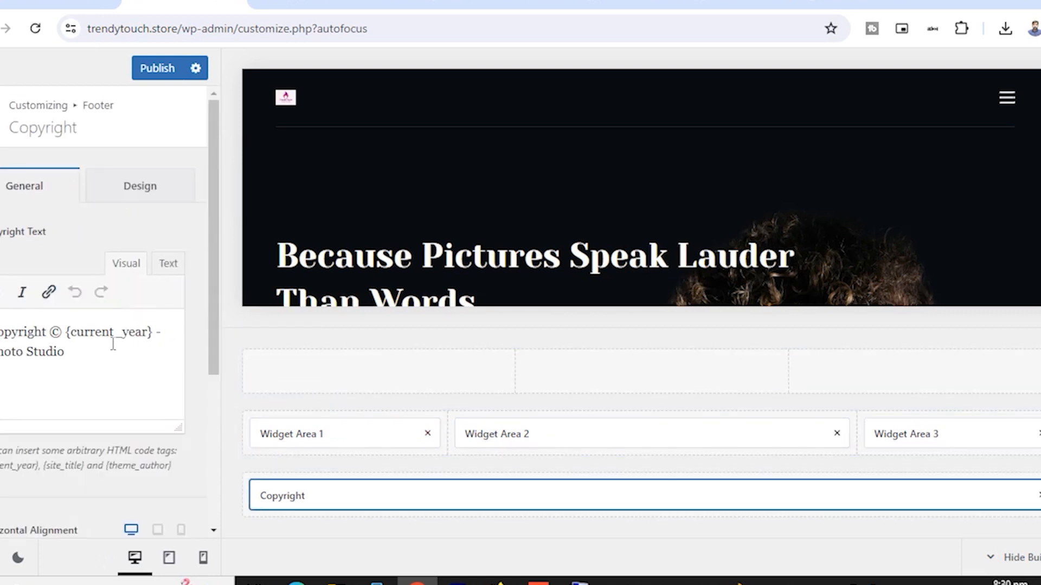
{"action": "left_click_drag", "start_coordinate": [70, 356], "coordinate": [1, 352]}
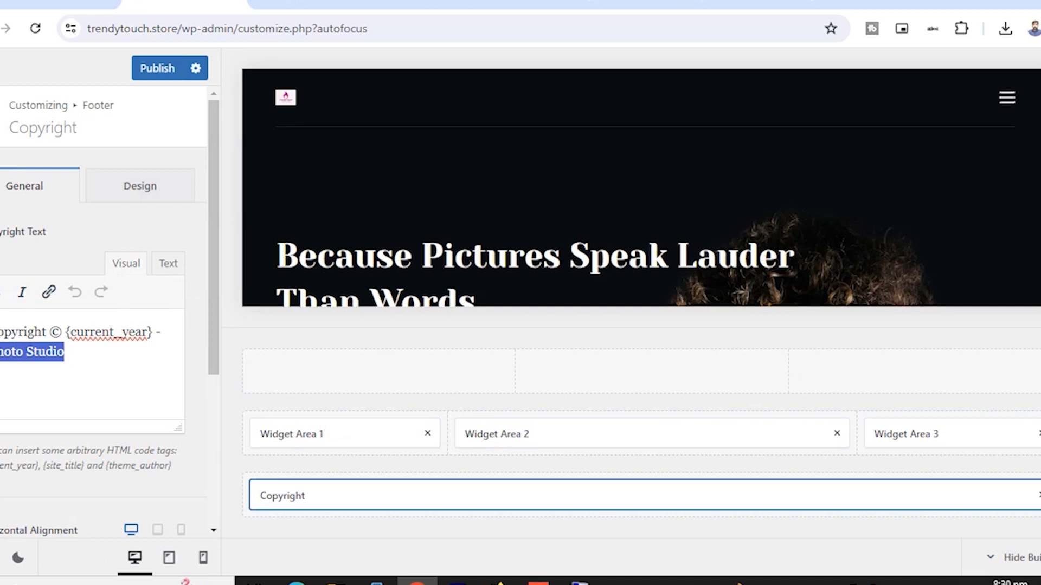
{"action": "type", "text": "touch"}
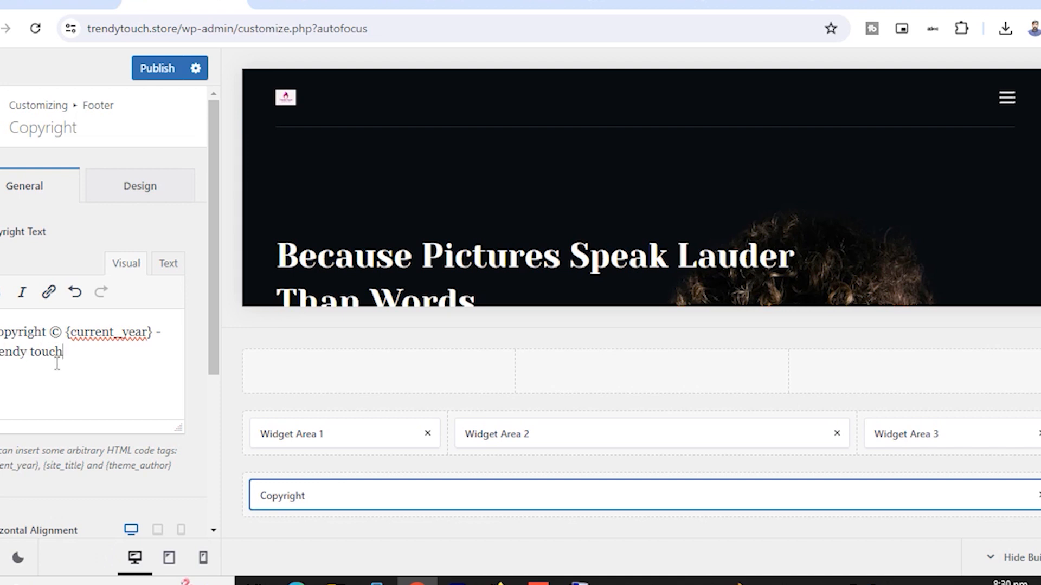
{"action": "scroll", "coordinate": [98, 358], "scroll_direction": "down", "scroll_amount": 5}
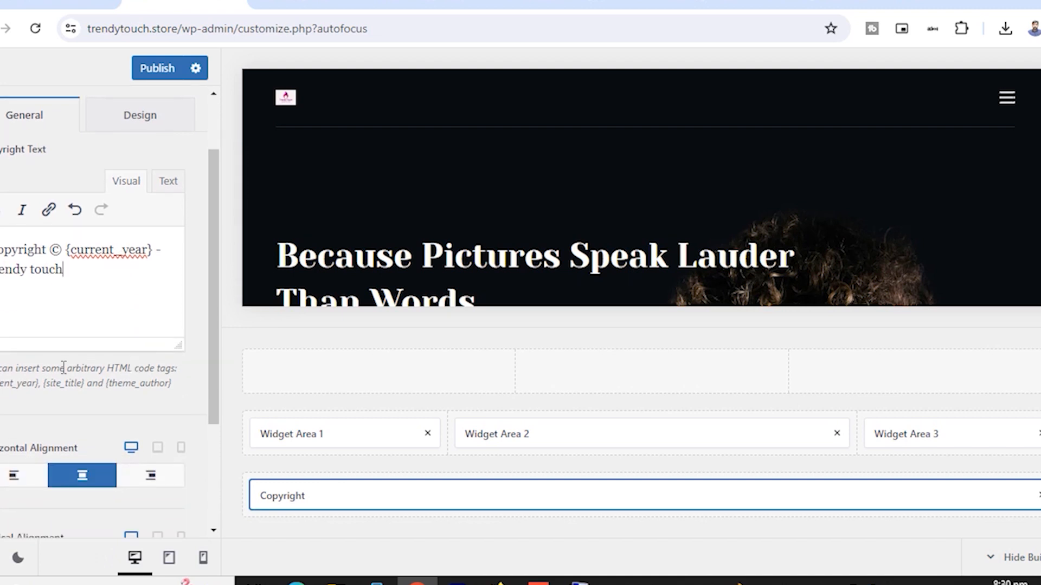
{"action": "scroll", "coordinate": [79, 375], "scroll_direction": "up", "scroll_amount": 5}
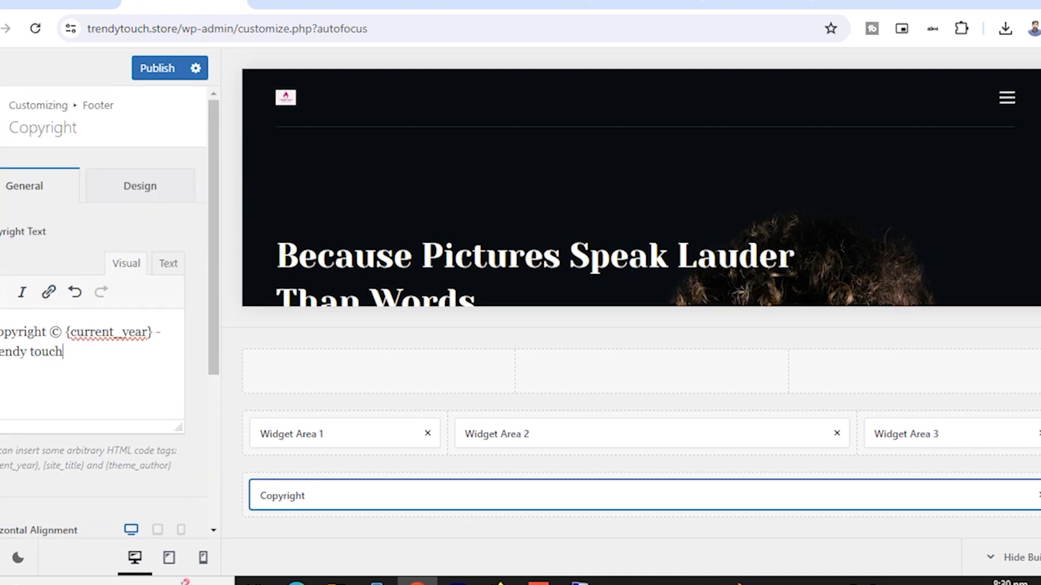
{"action": "left_click", "coordinate": [1, 116]}
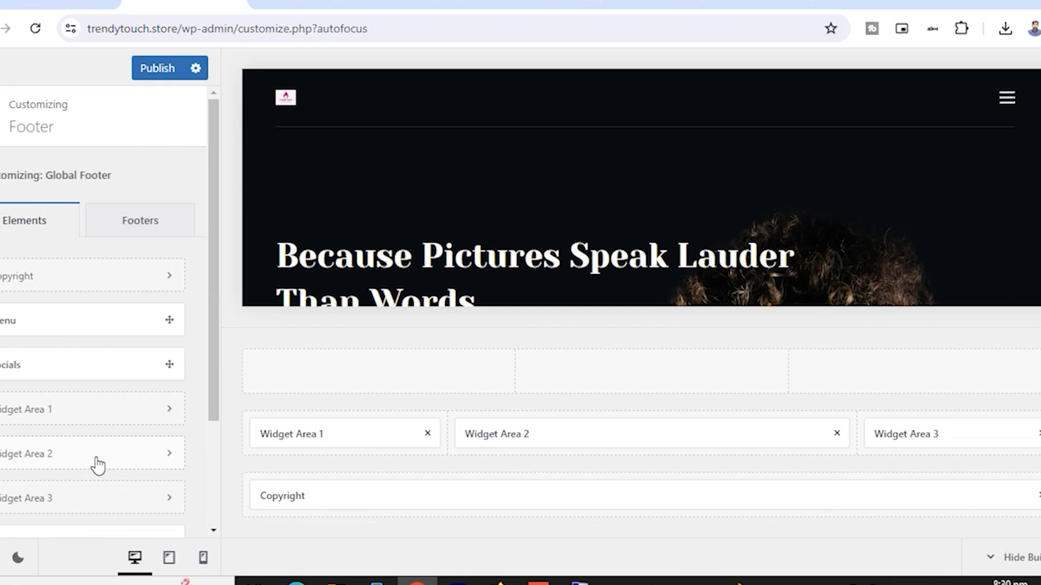
- Inspect the footer's available elements and the contents of Widget Area 1 and Widget Area 3, and return to the main options
{"action": "scroll", "coordinate": [92, 461], "scroll_direction": "down", "scroll_amount": 3}
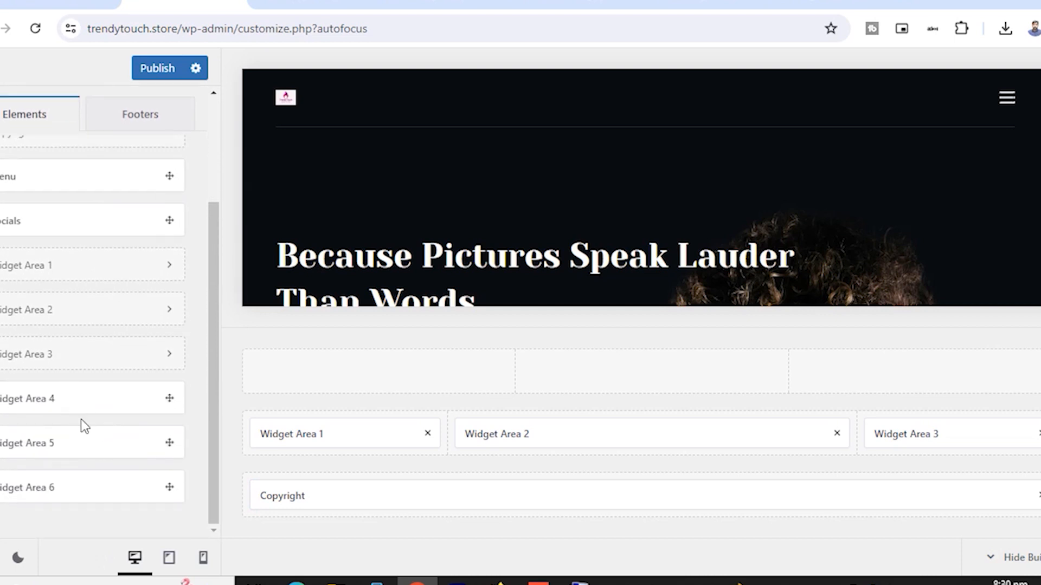
{"action": "scroll", "coordinate": [81, 420], "scroll_direction": "up", "scroll_amount": 3}
{"action": "left_click", "coordinate": [86, 405]}
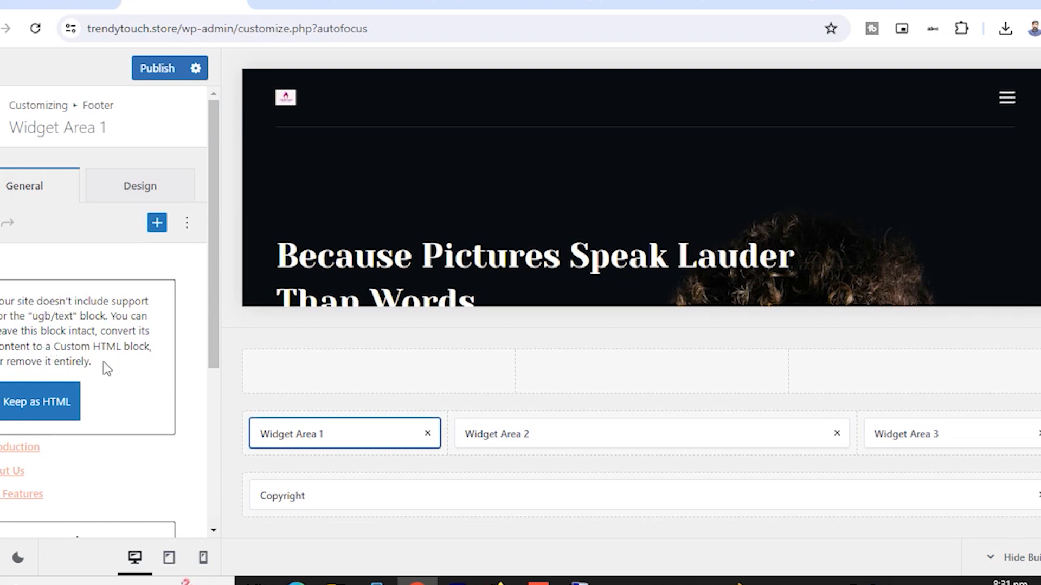
{"action": "left_click", "coordinate": [1, 116]}
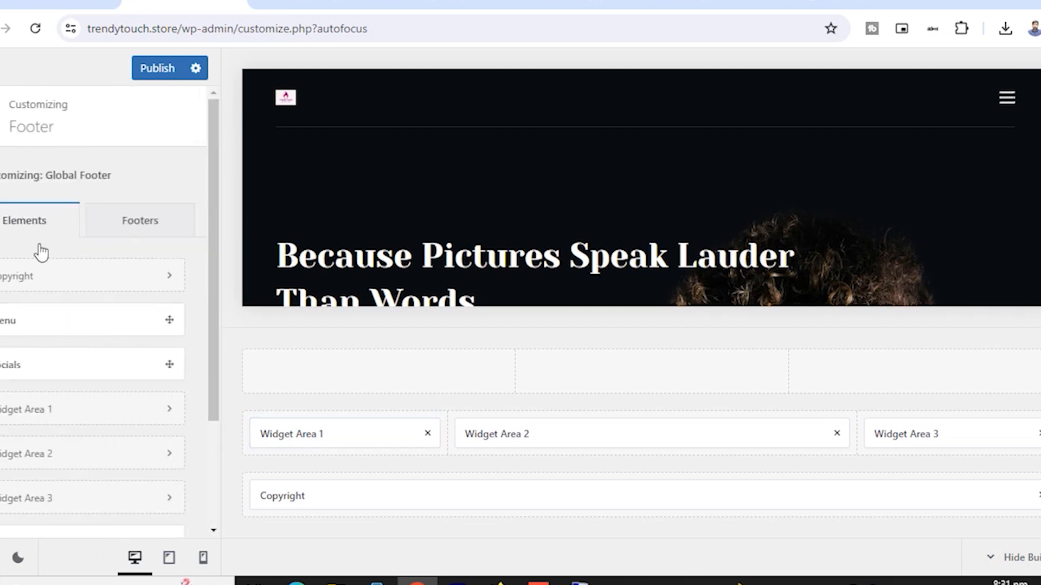
{"action": "scroll", "coordinate": [128, 453], "scroll_direction": "down", "scroll_amount": 3}
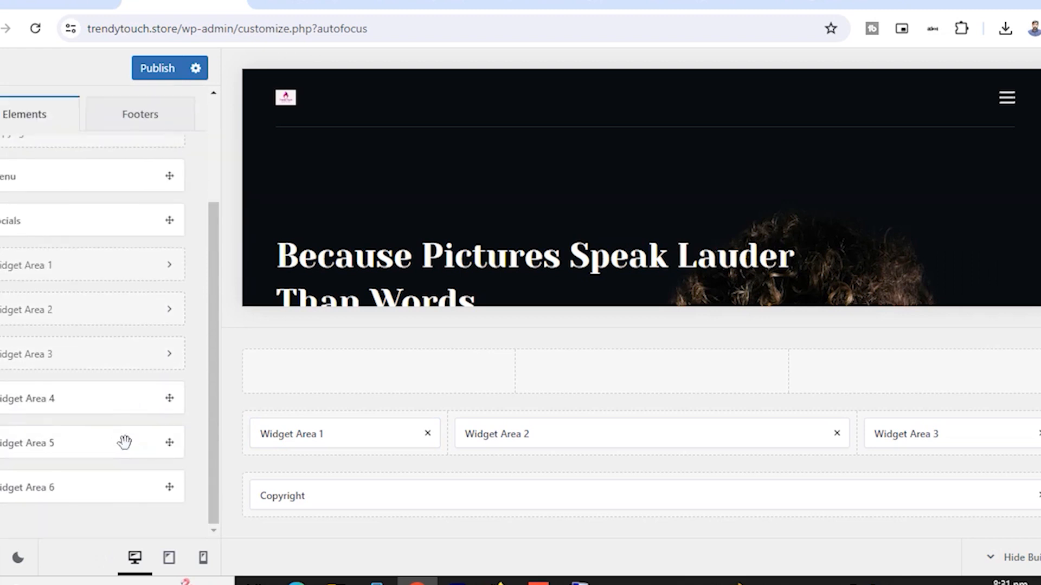
{"action": "left_click", "coordinate": [97, 359]}
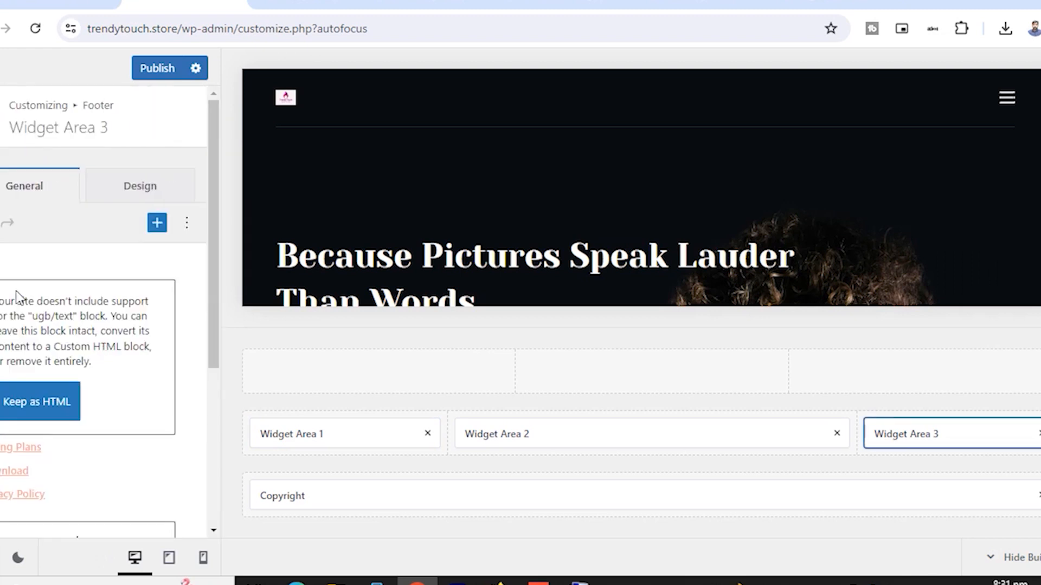
{"action": "left_click", "coordinate": [0, 117]}
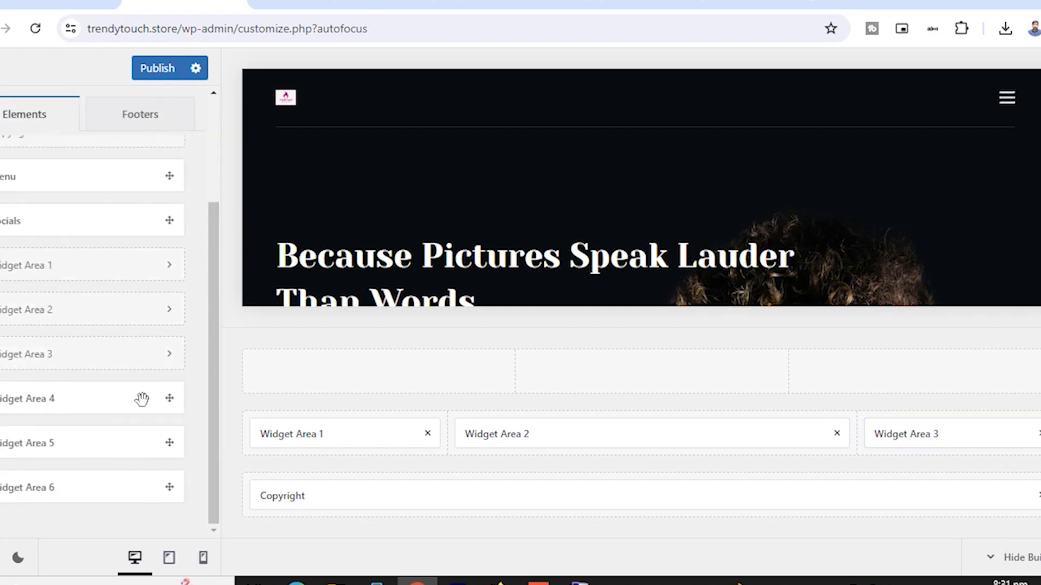
{"action": "scroll", "coordinate": [147, 426], "scroll_direction": "up", "scroll_amount": 3}
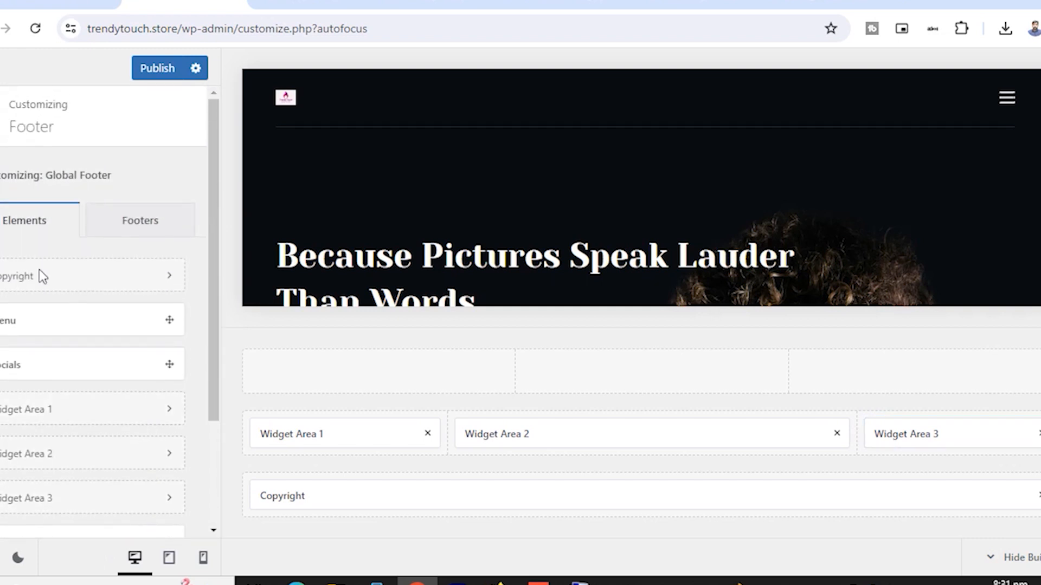
{"action": "left_click", "coordinate": [0, 117]}
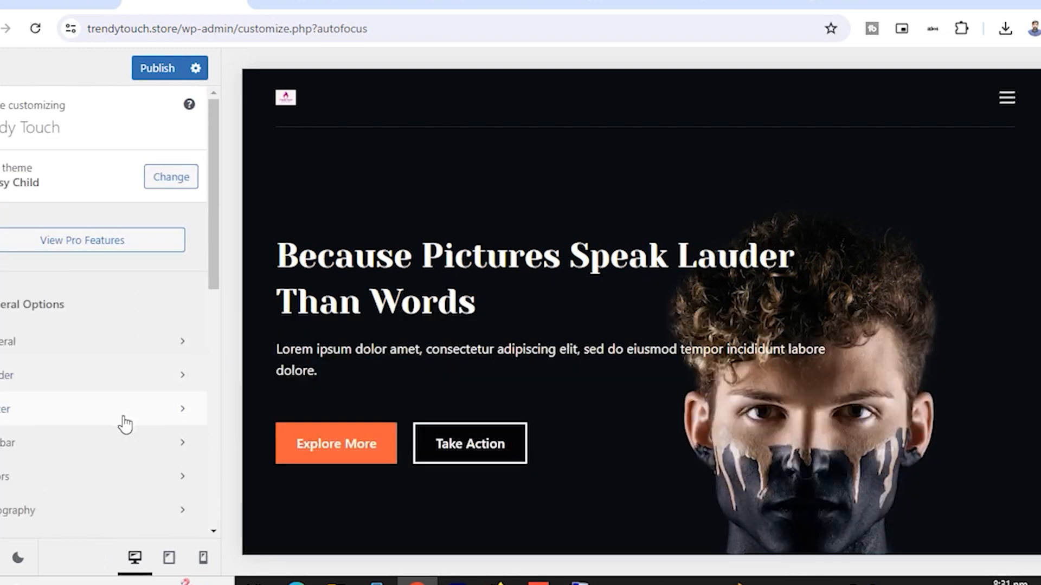
- Review the Sidebar's general options, including layout types, width, gap, widget spacing and sticky settings, and return to the main Customizer options
{"action": "left_click", "coordinate": [75, 457]}
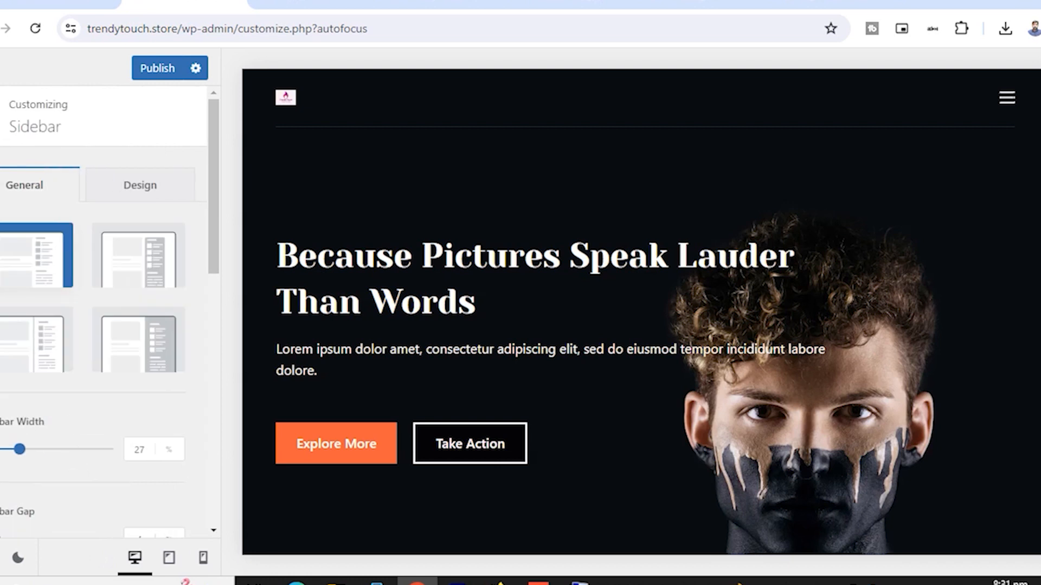
{"action": "left_click", "coordinate": [0, 117]}
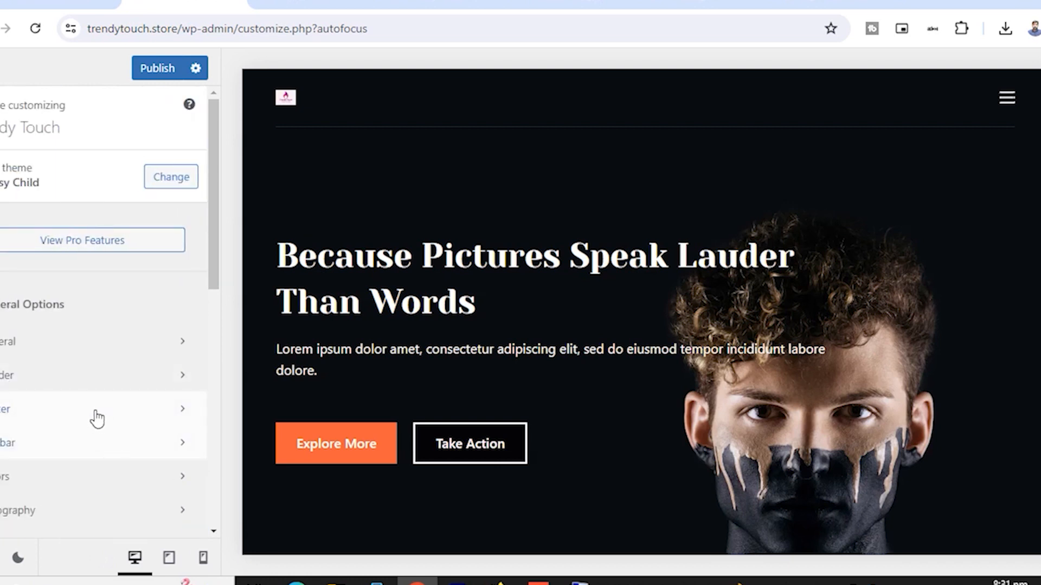
{"action": "left_click", "coordinate": [149, 450]}
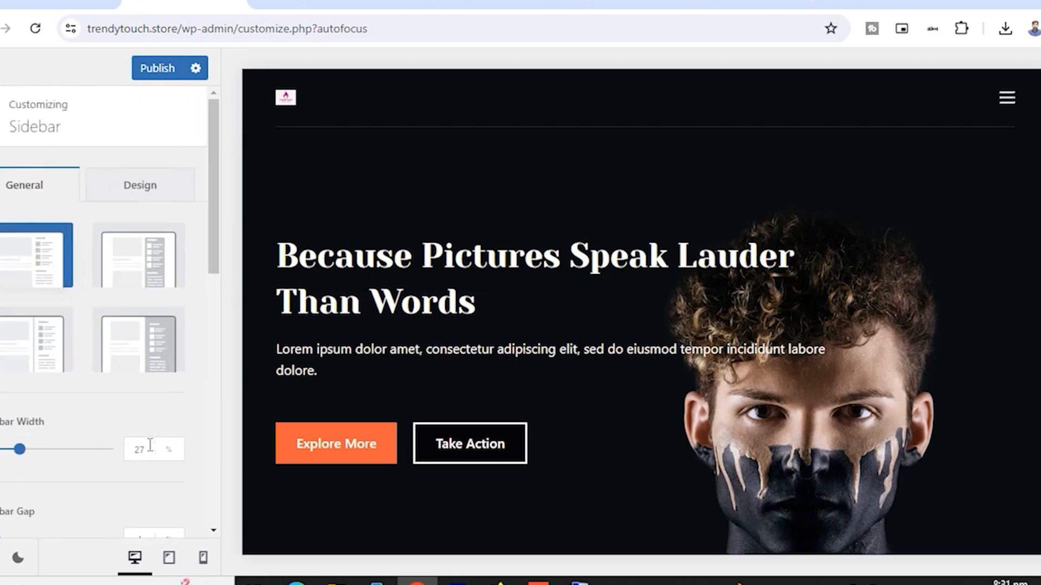
{"action": "left_click", "coordinate": [150, 448]}
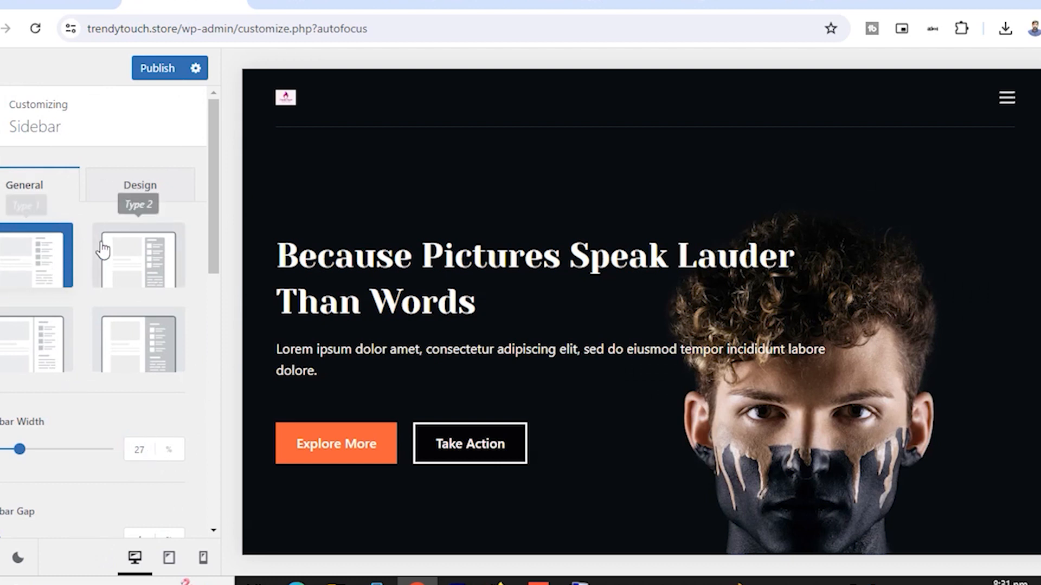
{"action": "scroll", "coordinate": [149, 251], "scroll_direction": "down", "scroll_amount": 3}
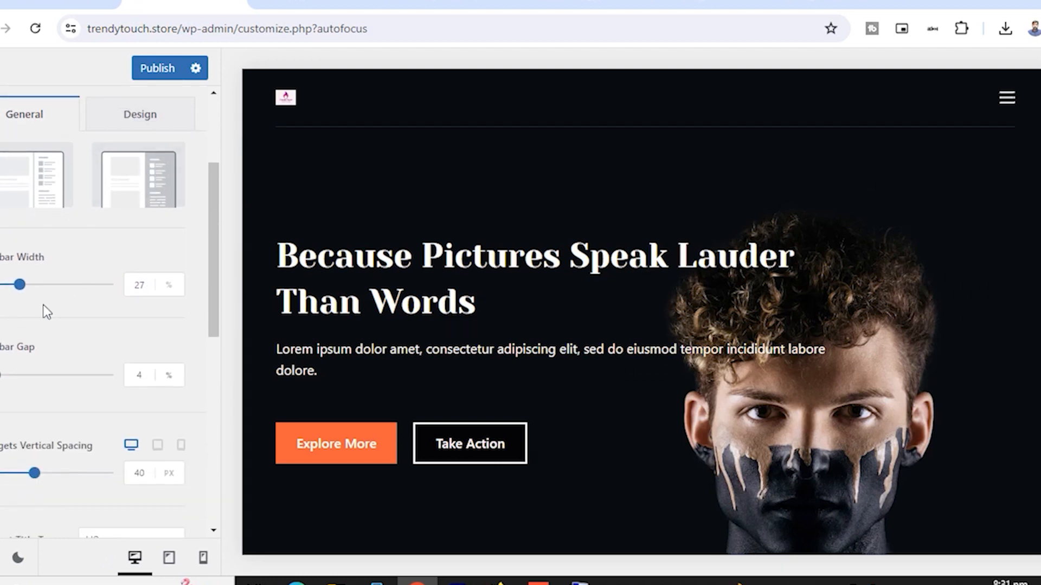
{"action": "scroll", "coordinate": [56, 360], "scroll_direction": "down", "scroll_amount": 3}
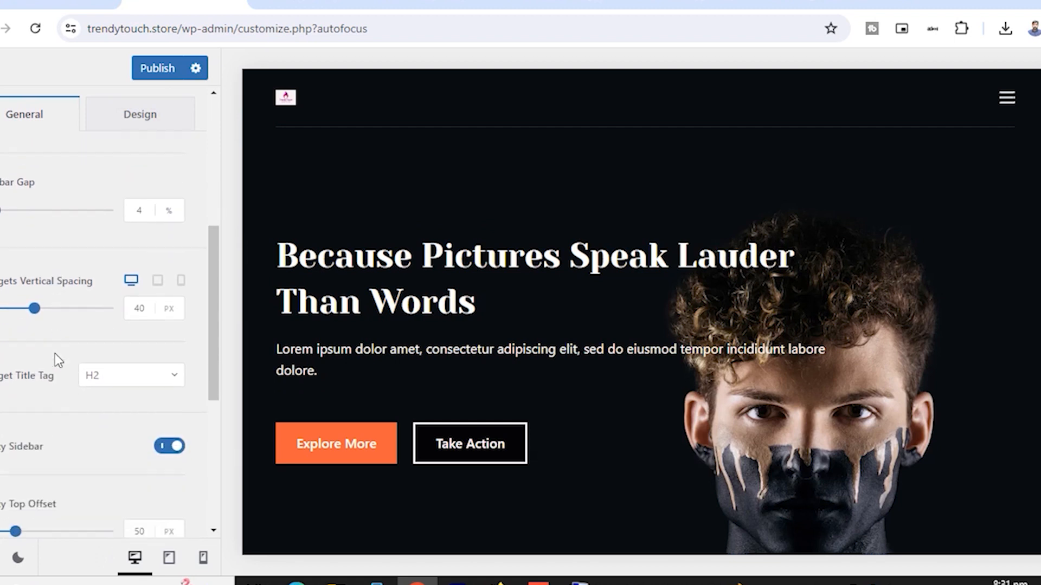
{"action": "scroll", "coordinate": [57, 361], "scroll_direction": "down", "scroll_amount": 2}
{"action": "scroll", "coordinate": [54, 353], "scroll_direction": "up", "scroll_amount": 8}
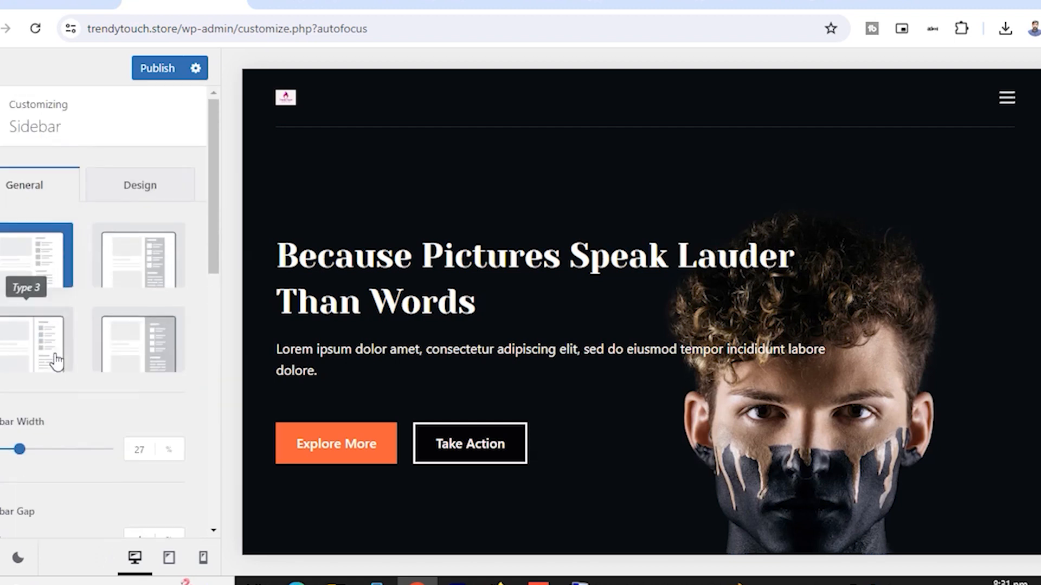
{"action": "left_click", "coordinate": [1, 116]}
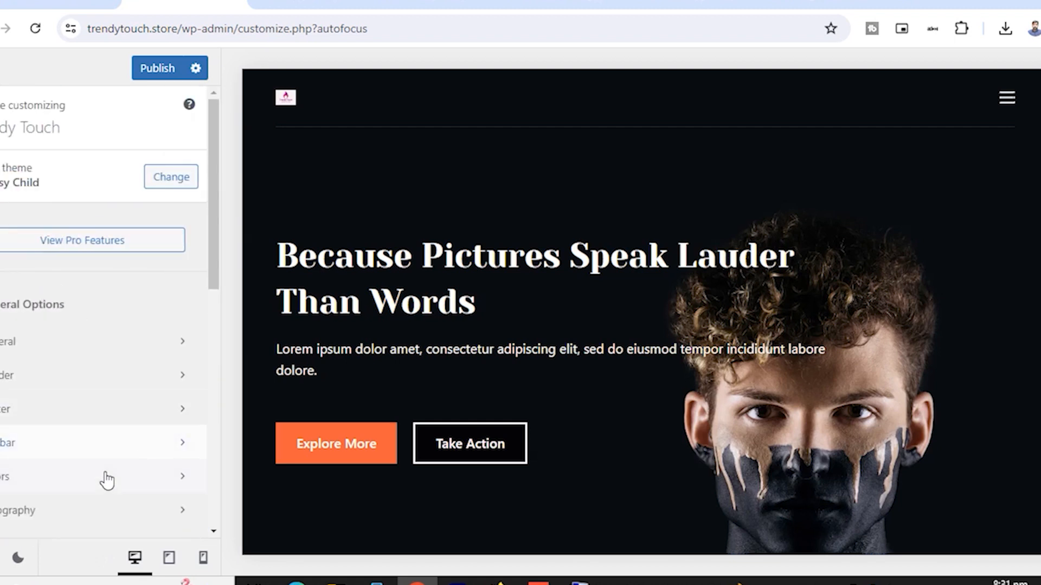
- Examine the theme's Colors options, including the global color palette and global colors, and return to the main options
{"action": "left_click", "coordinate": [80, 481]}
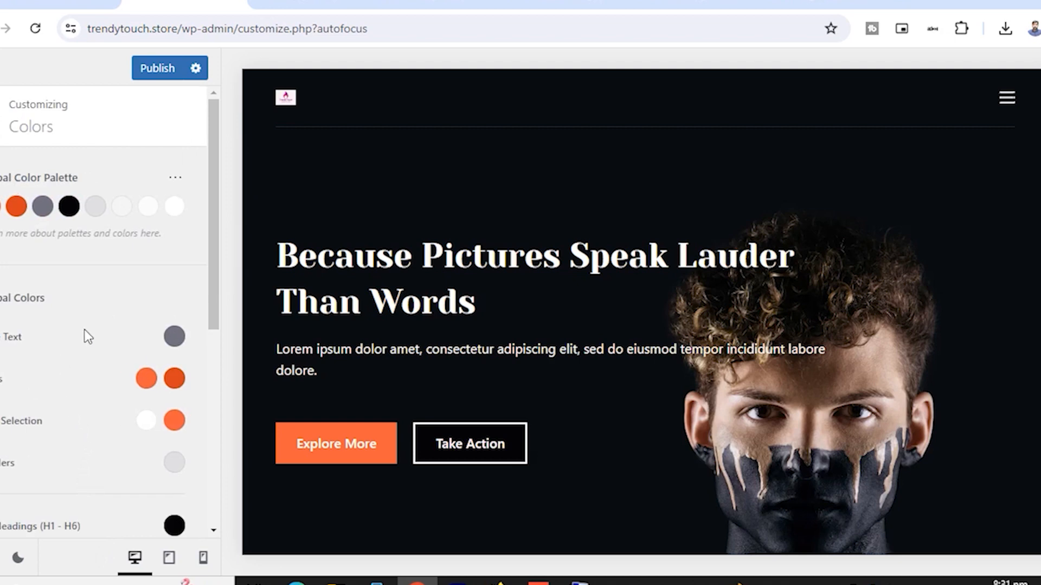
{"action": "scroll", "coordinate": [583, 338], "scroll_direction": "down", "scroll_amount": 6}
{"action": "scroll", "coordinate": [575, 341], "scroll_direction": "up", "scroll_amount": 5}
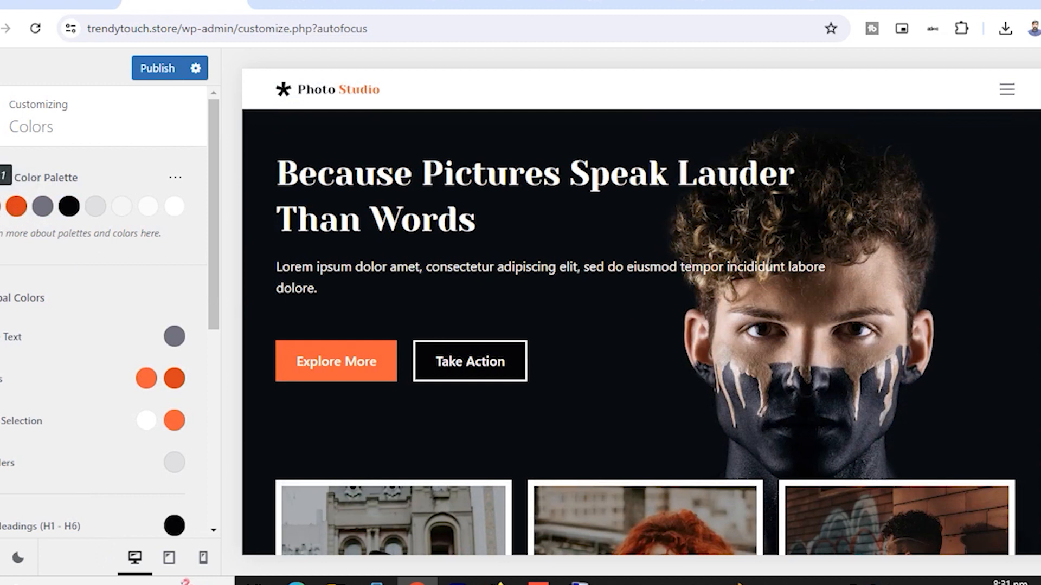
{"action": "scroll", "coordinate": [119, 430], "scroll_direction": "down", "scroll_amount": 3}
{"action": "scroll", "coordinate": [119, 430], "scroll_direction": "up", "scroll_amount": 3}
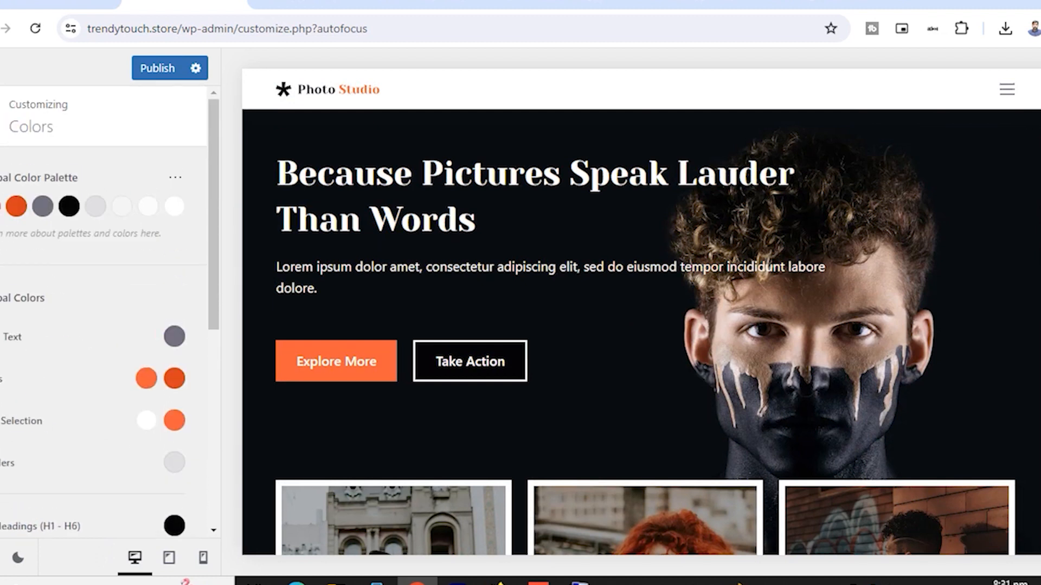
{"action": "left_click", "coordinate": [1, 116]}
- View the Typography settings for the base font and headings, and return to the main Customizer options
{"action": "scroll", "coordinate": [109, 474], "scroll_direction": "down", "scroll_amount": 1}
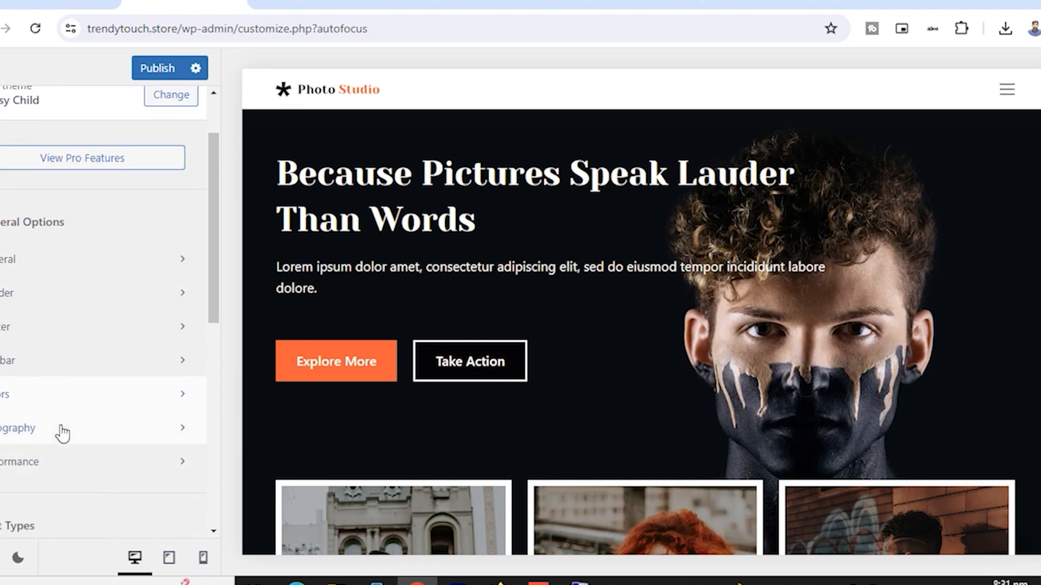
{"action": "left_click", "coordinate": [63, 432]}
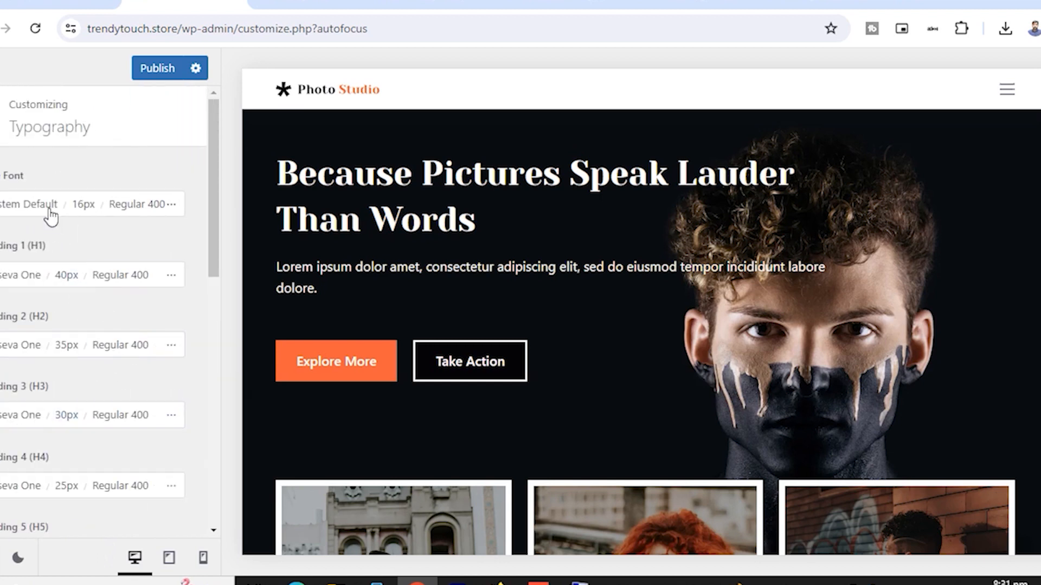
{"action": "left_click", "coordinate": [1, 116]}
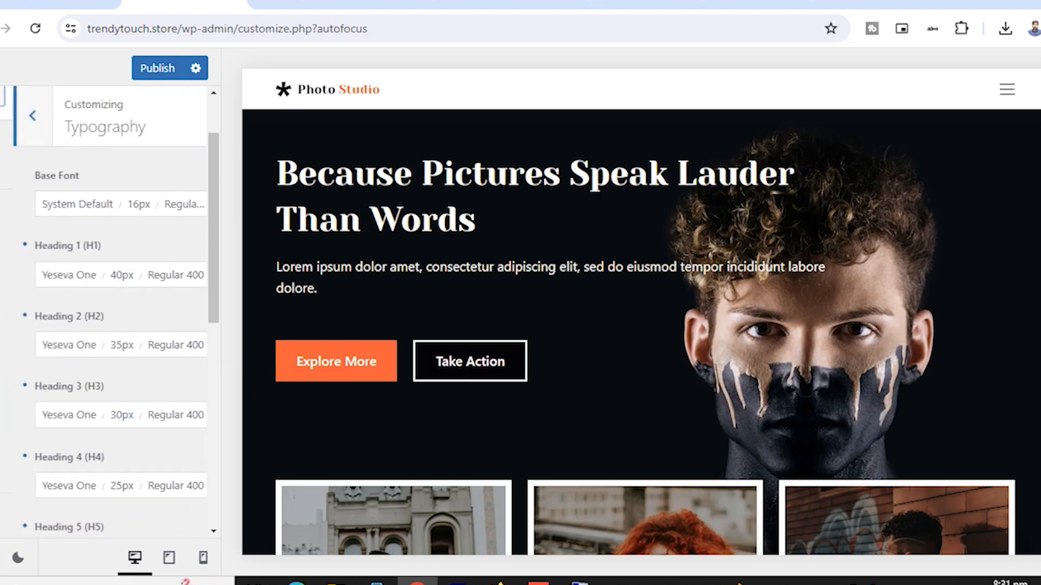
- Set the Dynamic CSS Output to Inline in the Performance options and return to the main options
{"action": "scroll", "coordinate": [158, 395], "scroll_direction": "down", "scroll_amount": 1}
{"action": "left_click", "coordinate": [98, 387]}
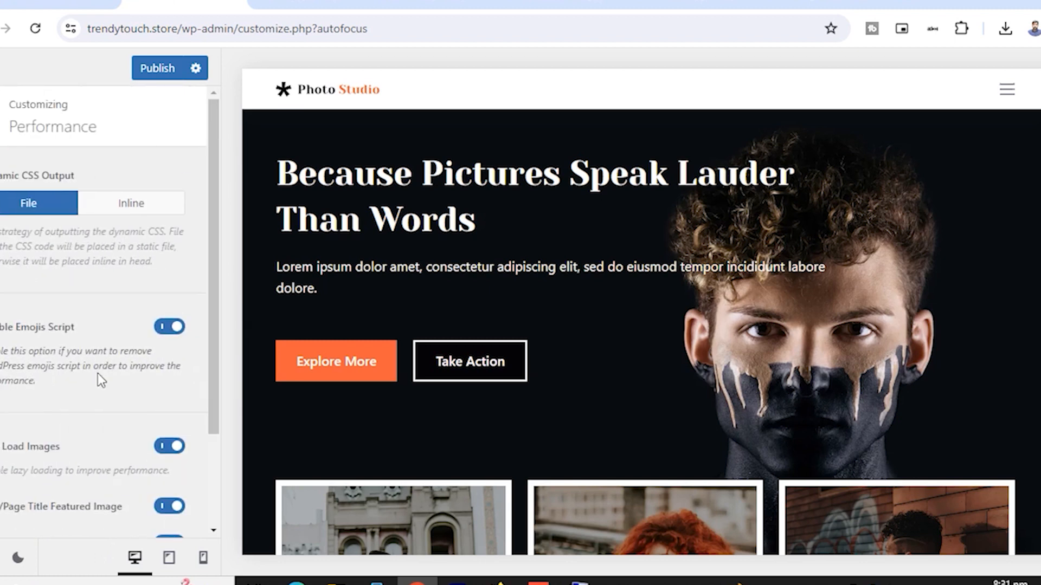
{"action": "scroll", "coordinate": [89, 346], "scroll_direction": "down", "scroll_amount": 1}
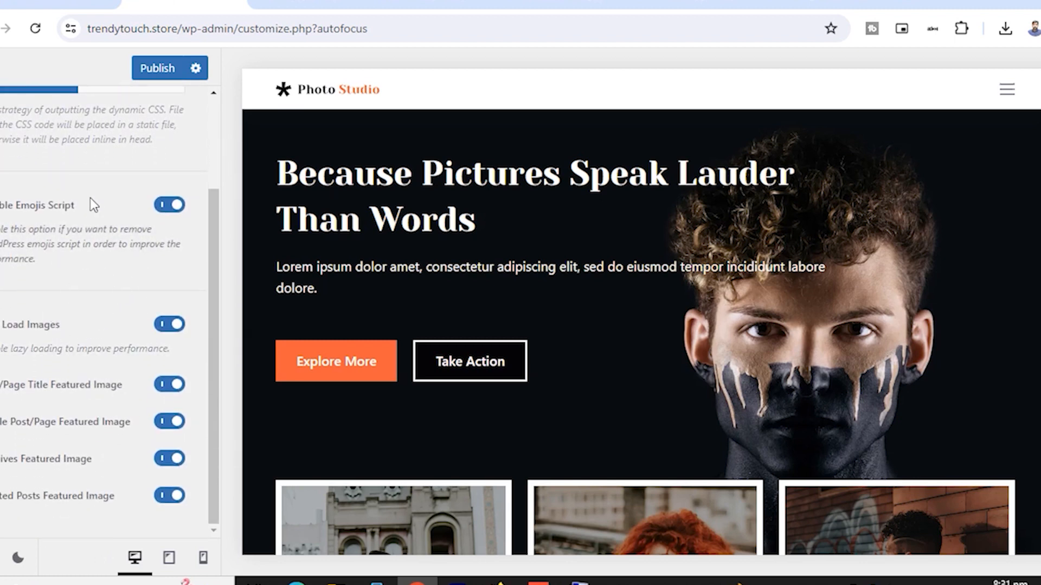
{"action": "scroll", "coordinate": [67, 210], "scroll_direction": "up", "scroll_amount": 2}
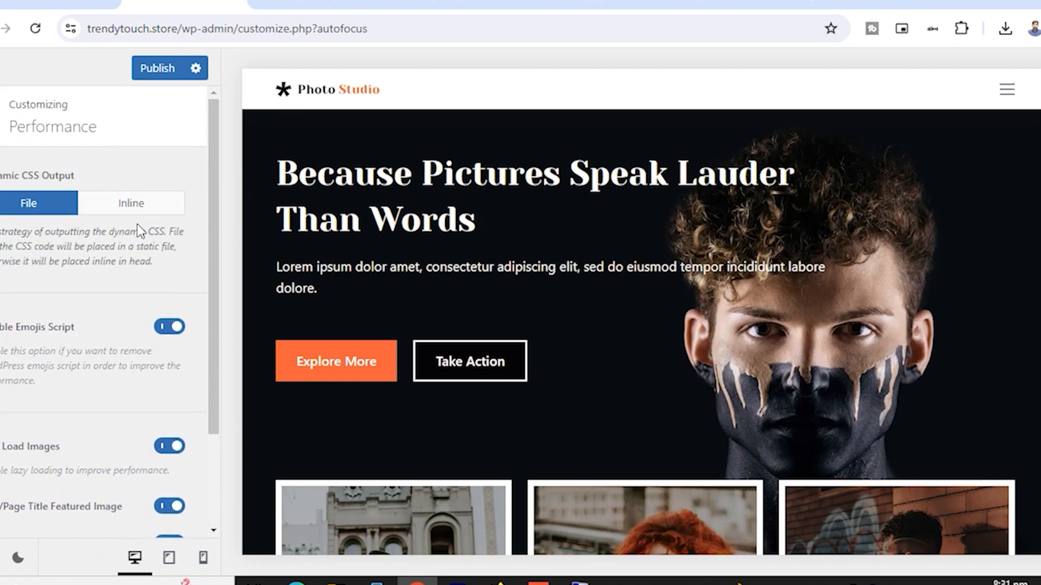
{"action": "left_click", "coordinate": [125, 203]}
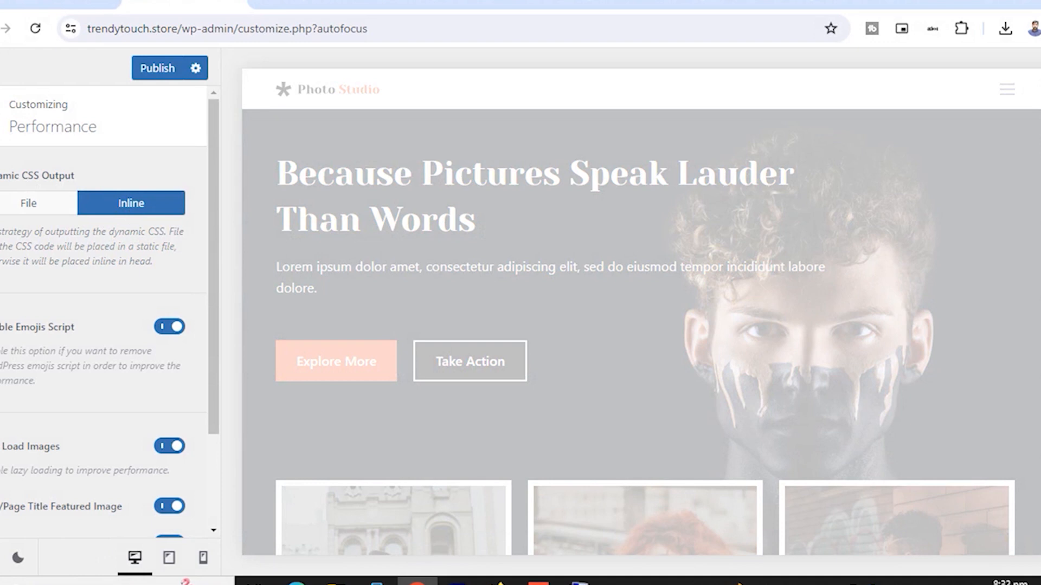
{"action": "left_click", "coordinate": [11, 145]}
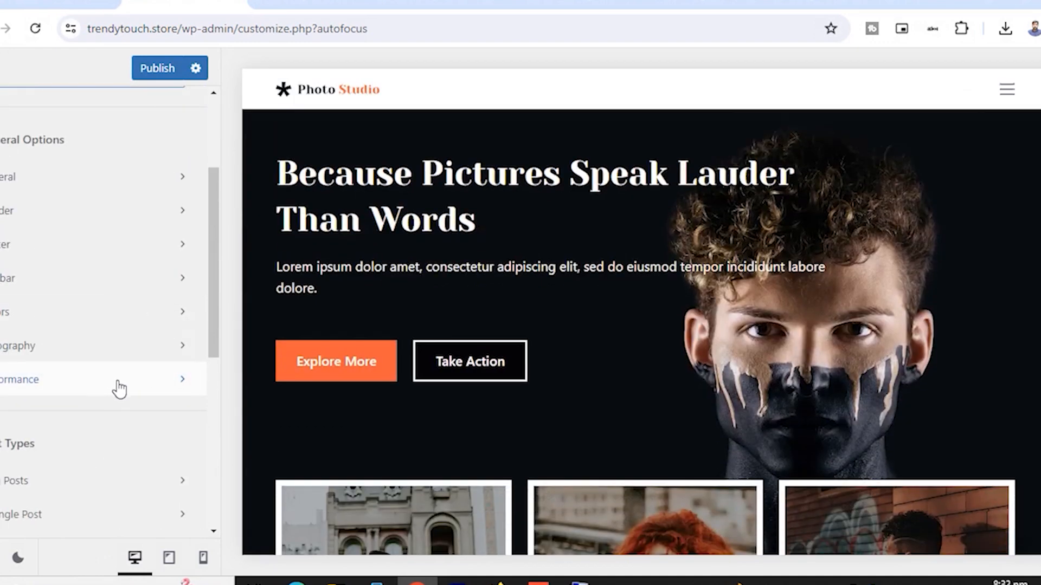
- Set the Trendy Touch logo from the media library as the site icon in Site Identity, cropping it with the suggested square, and return to the options
{"action": "scroll", "coordinate": [144, 422], "scroll_direction": "down", "scroll_amount": 3}
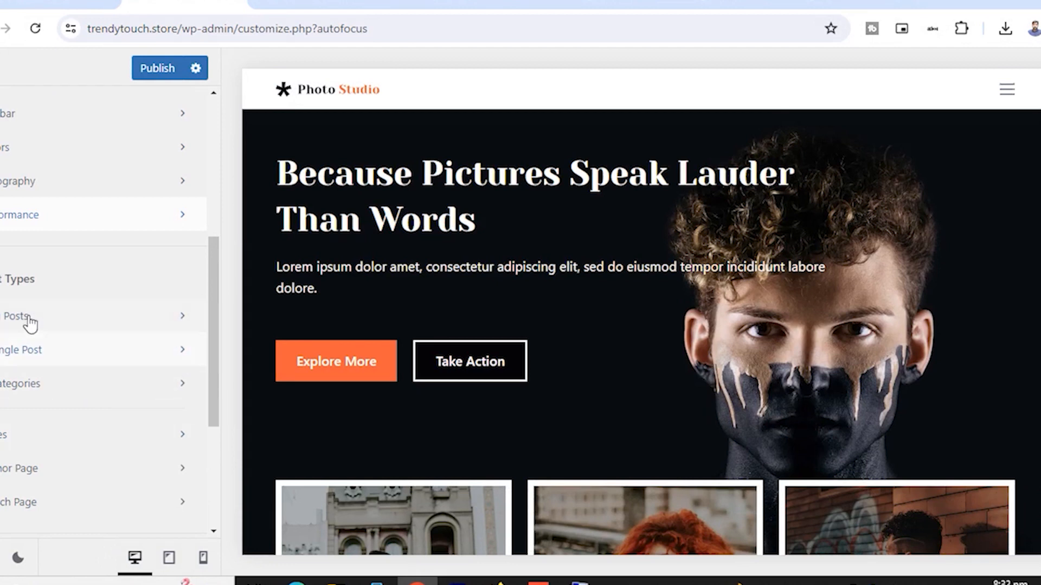
{"action": "scroll", "coordinate": [70, 414], "scroll_direction": "down", "scroll_amount": 4}
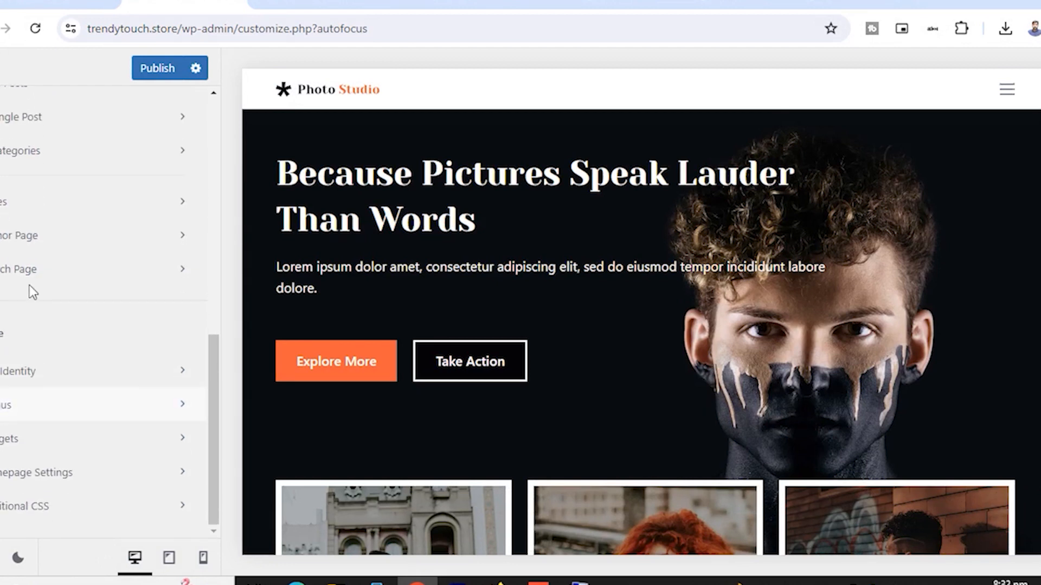
{"action": "left_click", "coordinate": [59, 380]}
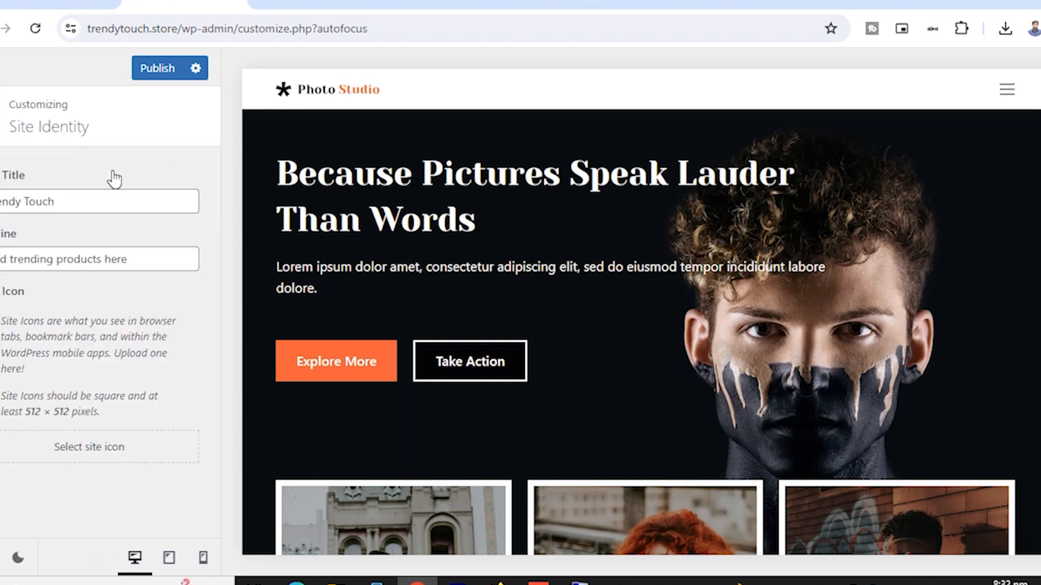
{"action": "left_click", "coordinate": [53, 197]}
{"action": "left_click", "coordinate": [89, 447]}
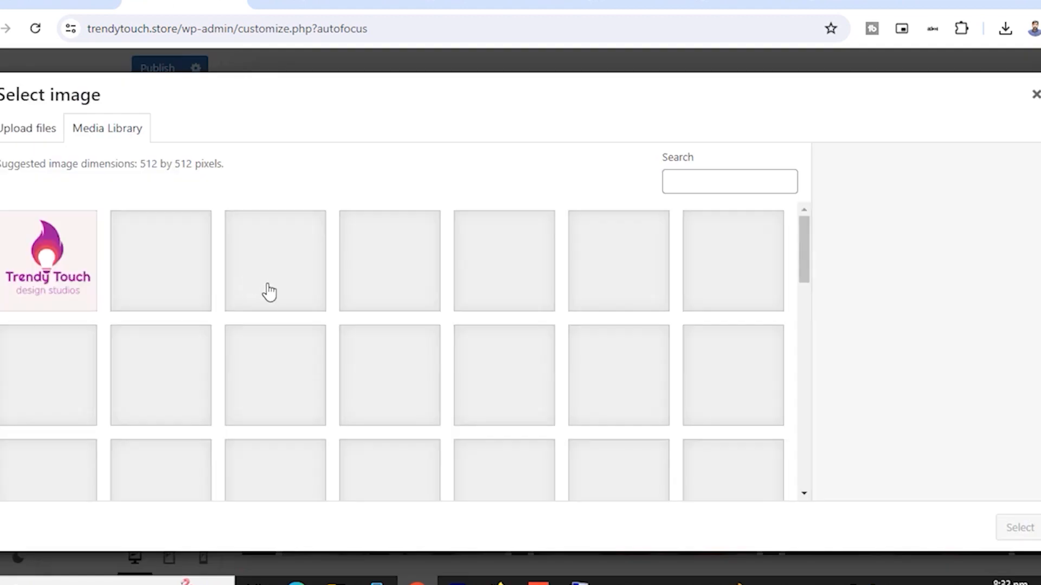
{"action": "left_click", "coordinate": [51, 273]}
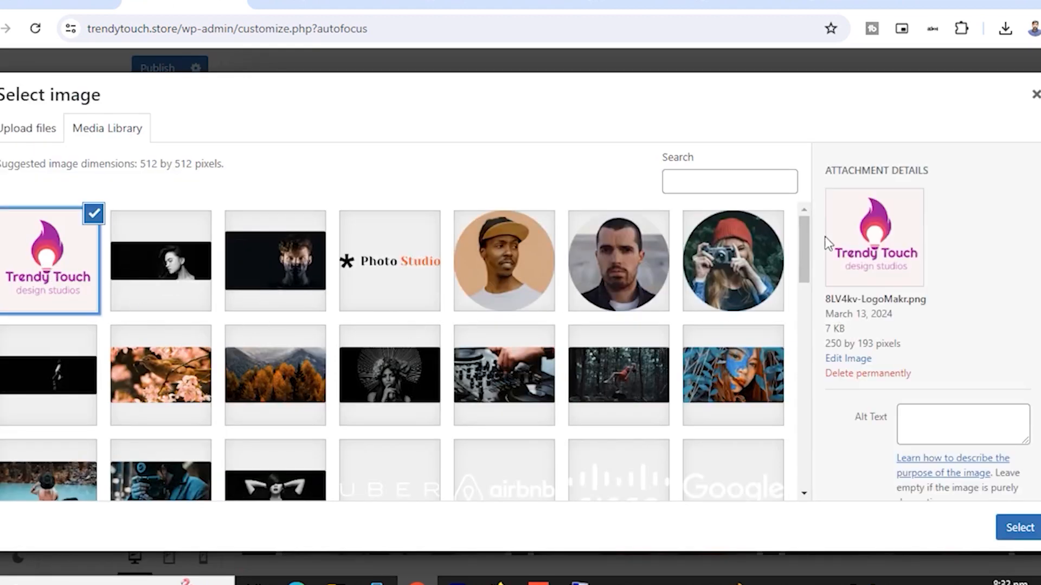
{"action": "left_click", "coordinate": [1019, 529]}
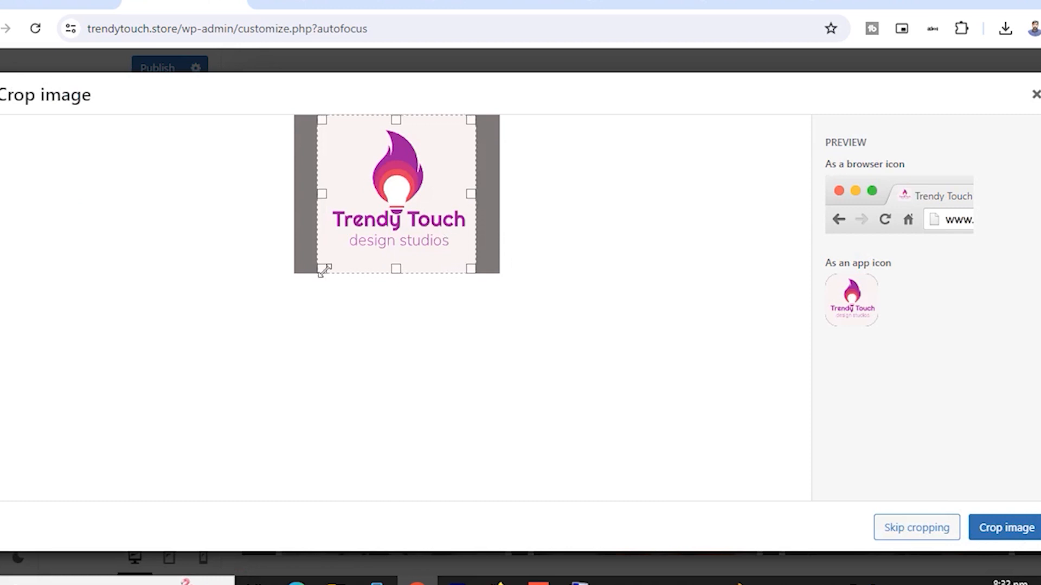
{"action": "left_click", "coordinate": [1027, 529]}
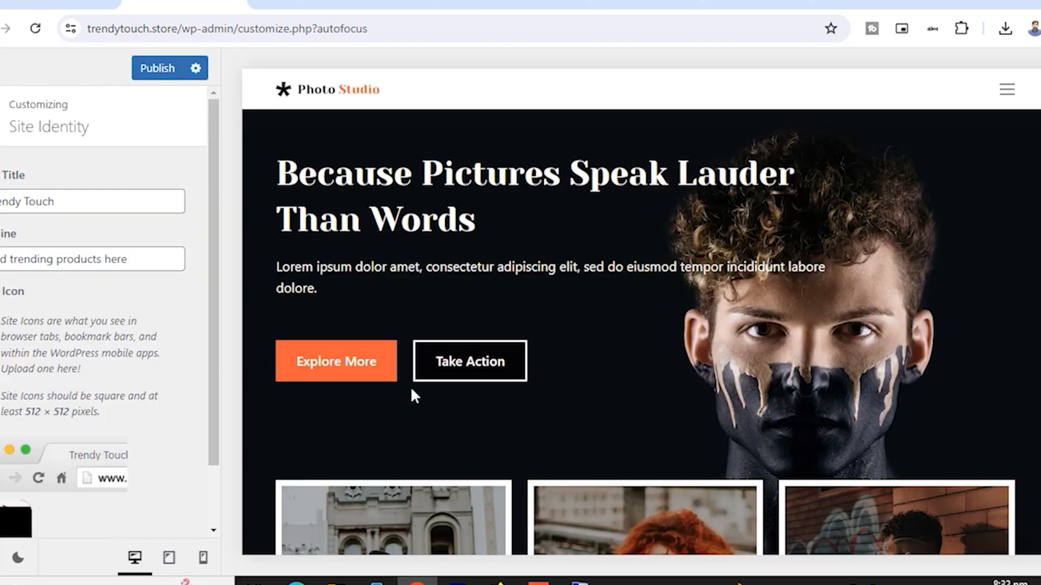
{"action": "scroll", "coordinate": [164, 374], "scroll_direction": "down", "scroll_amount": 1}
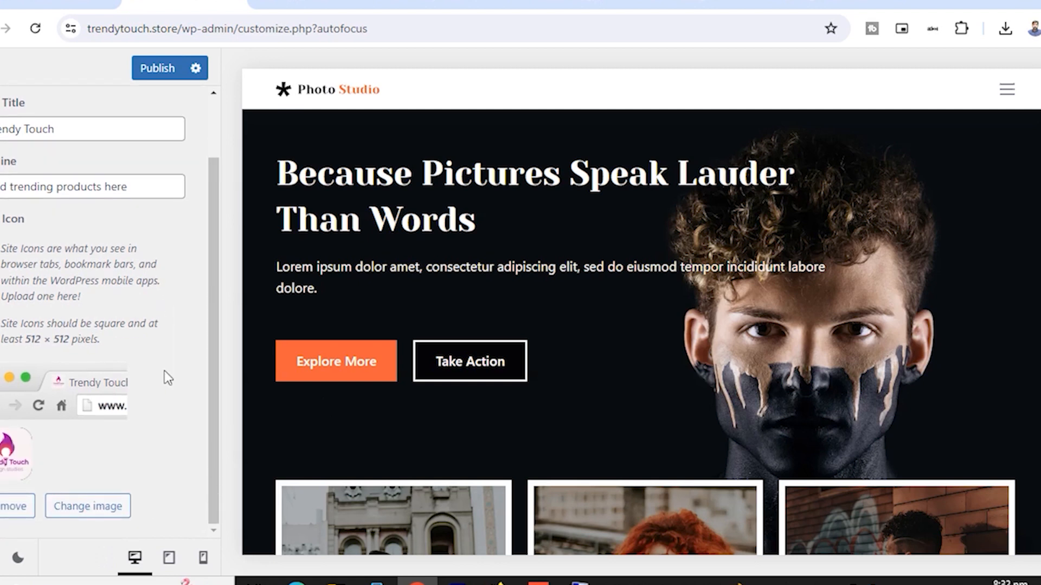
{"action": "scroll", "coordinate": [164, 372], "scroll_direction": "up", "scroll_amount": 1}
{"action": "left_click", "coordinate": [2, 117]}
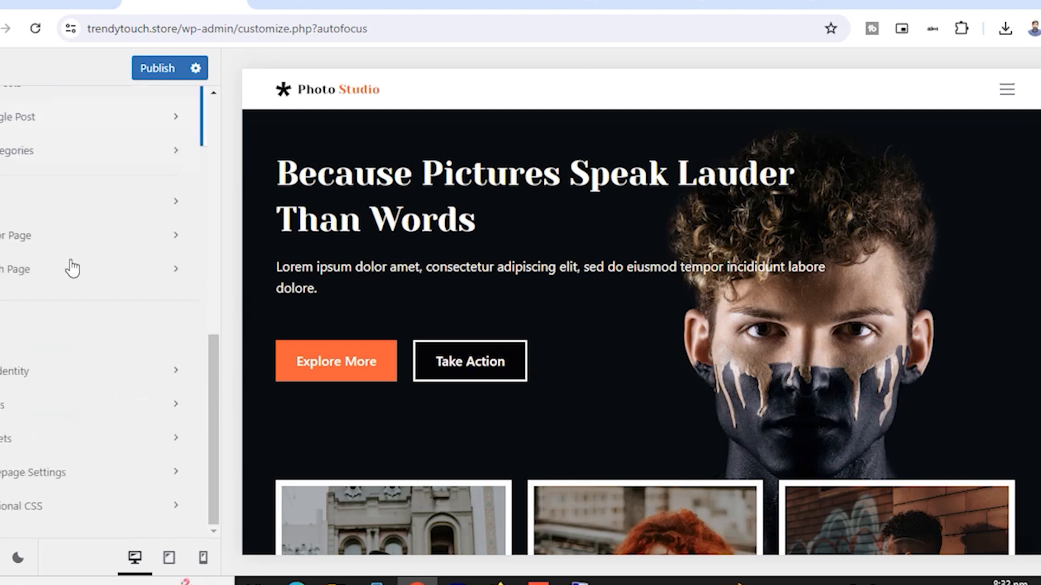
- Check the Homepage Settings for the homepage and posts page assignments, and return to the main Customizer options
{"action": "left_click", "coordinate": [58, 474]}
{"action": "scroll", "coordinate": [130, 343], "scroll_direction": "down", "scroll_amount": 1}
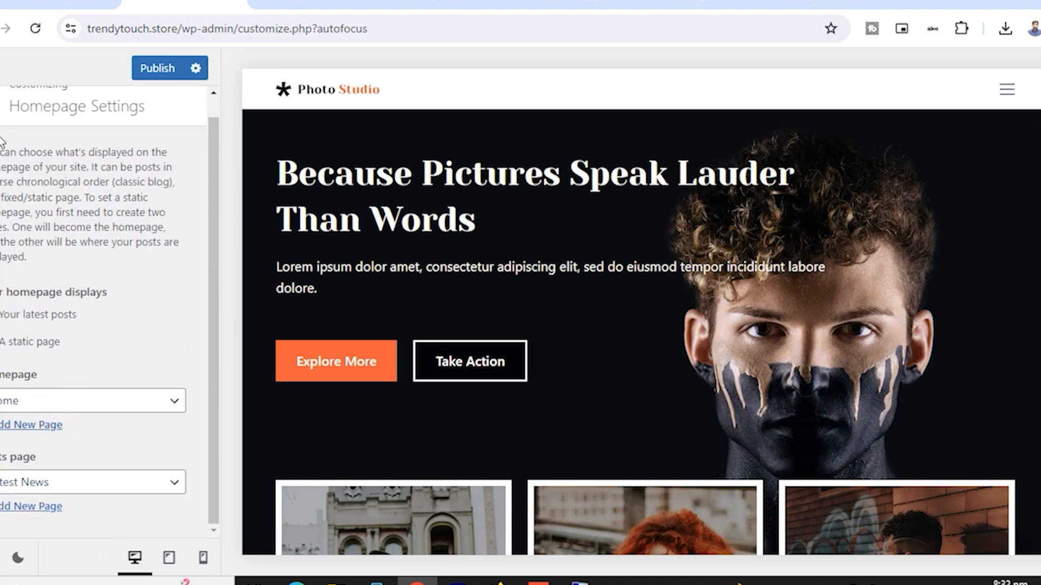
{"action": "left_click", "coordinate": [2, 104]}
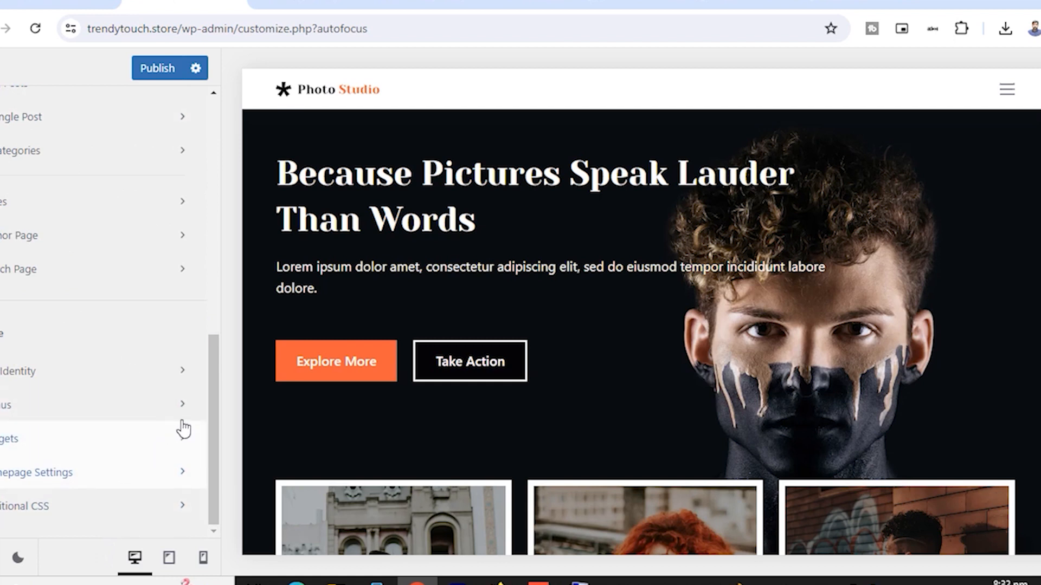
- Publish the Customizer changes and reload the live trendytouch.store homepage in its own browser tab
{"action": "scroll", "coordinate": [108, 338], "scroll_direction": "up", "scroll_amount": 5}
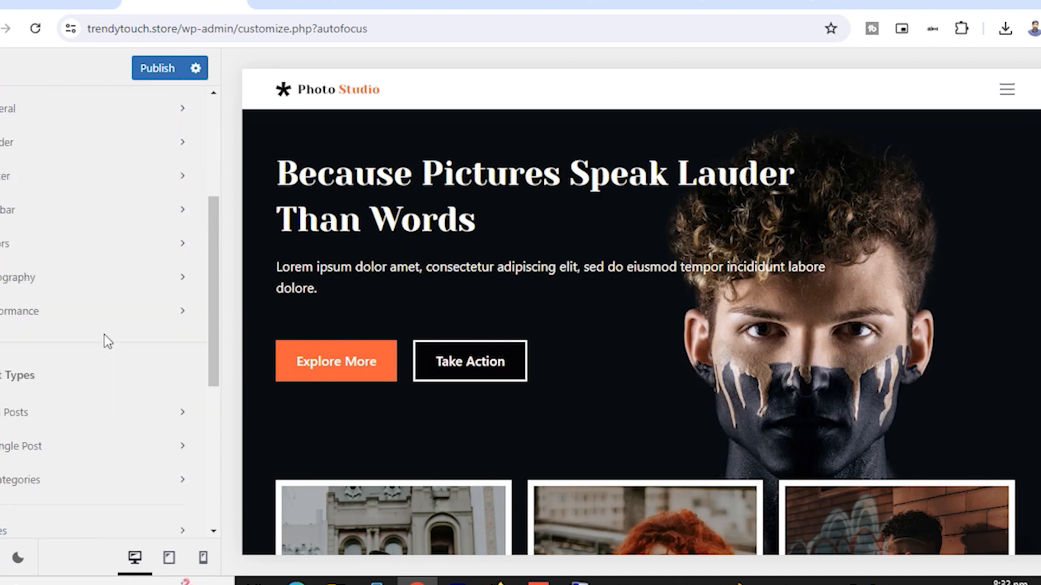
{"action": "scroll", "coordinate": [107, 339], "scroll_direction": "up", "scroll_amount": 5}
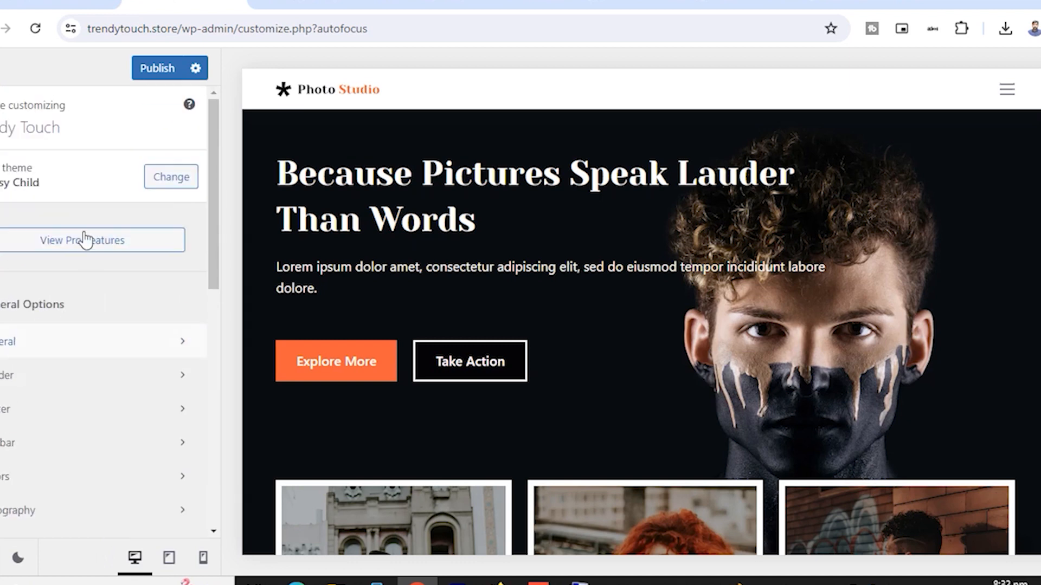
{"action": "left_click", "coordinate": [158, 67]}
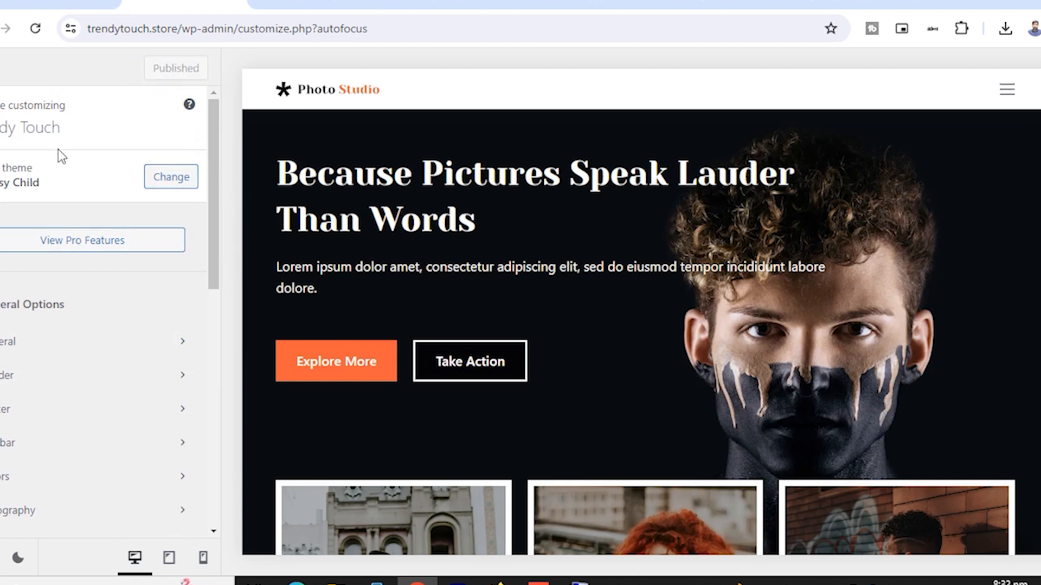
{"action": "left_click", "coordinate": [314, 2]}
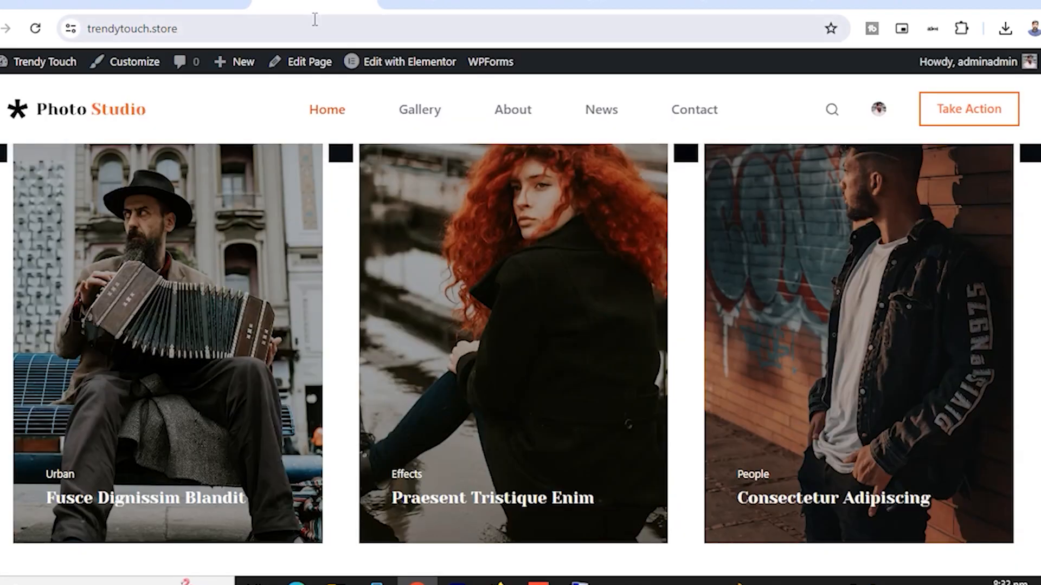
{"action": "left_click", "coordinate": [34, 27]}
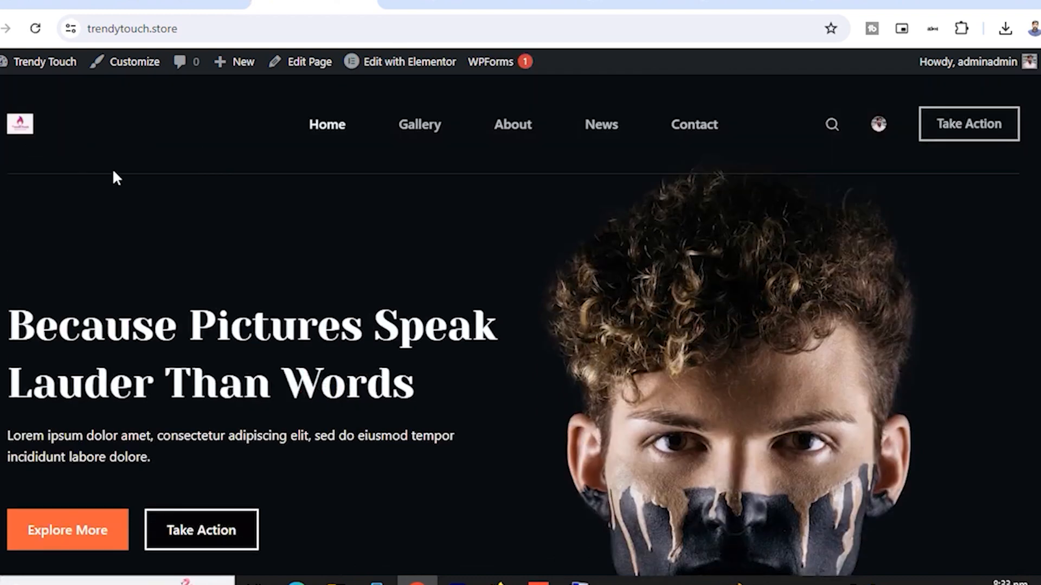
- Review the live homepage's header, open the page with Elementor, and choose to recreate the site's default kit
{"action": "scroll", "coordinate": [116, 179], "scroll_direction": "down", "scroll_amount": 6}
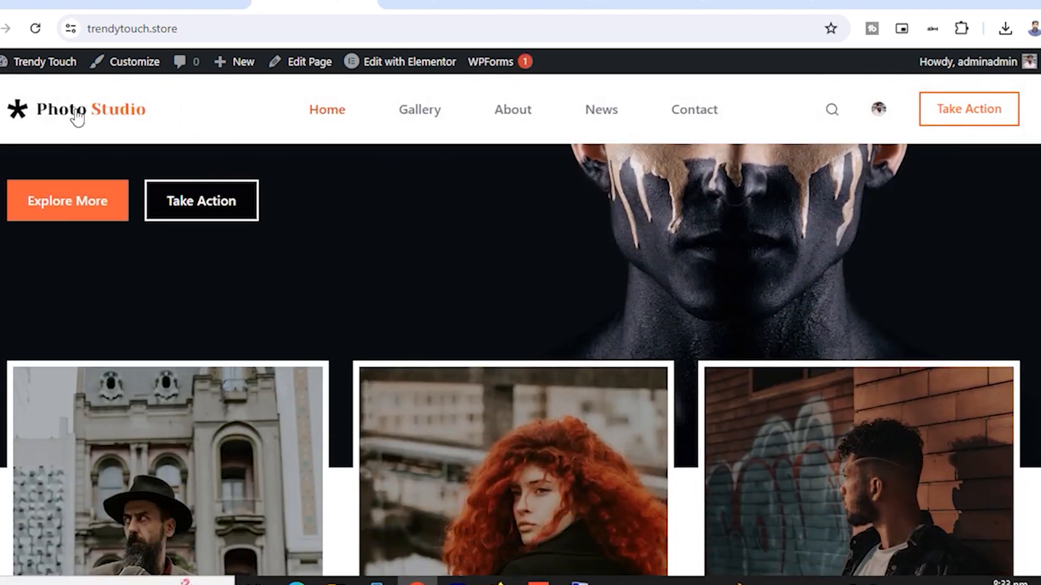
{"action": "scroll", "coordinate": [98, 150], "scroll_direction": "up", "scroll_amount": 6}
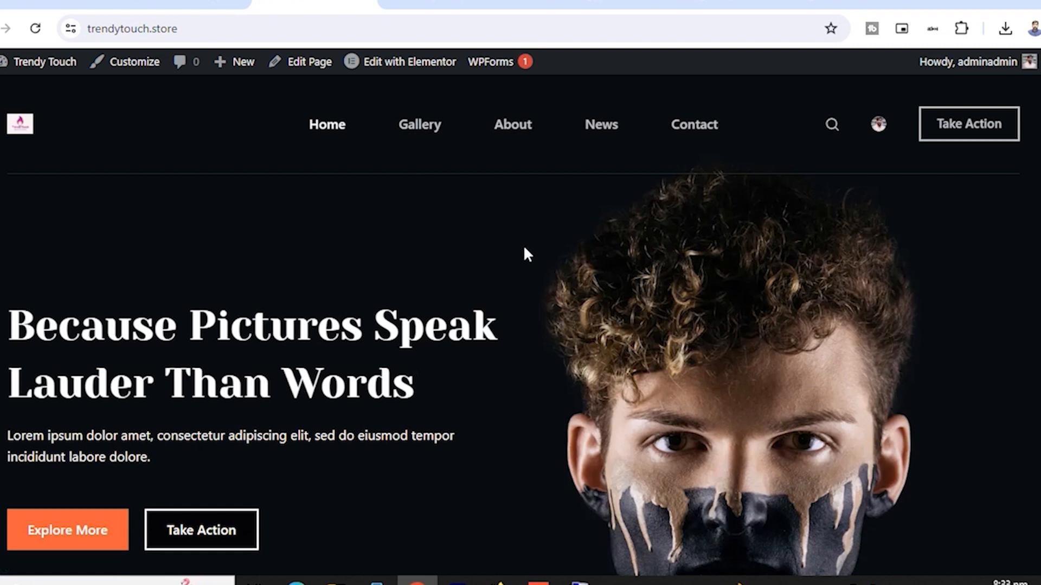
{"action": "mouse_move", "coordinate": [411, 72]}
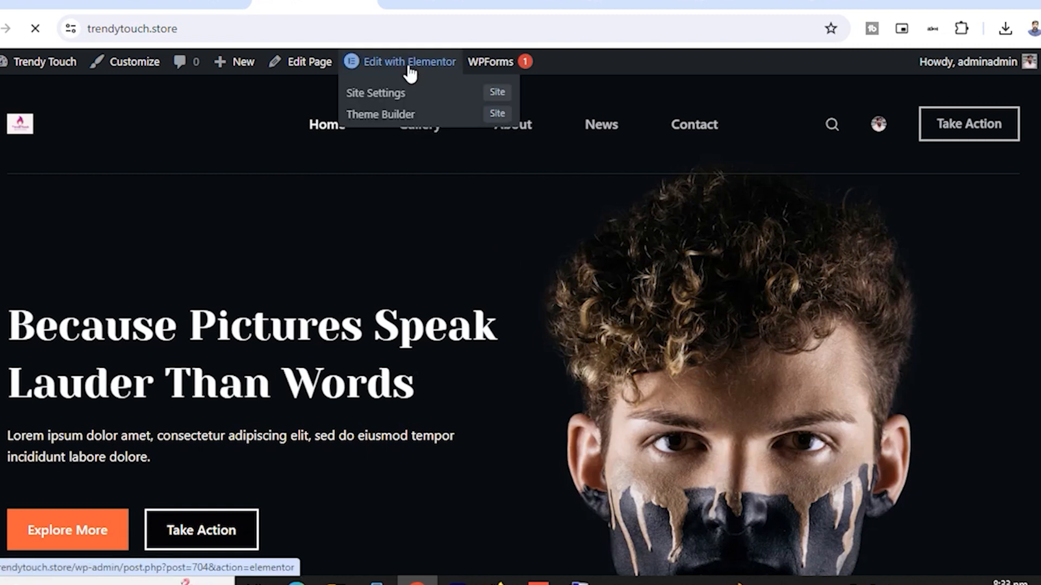
{"action": "left_click", "coordinate": [410, 72]}
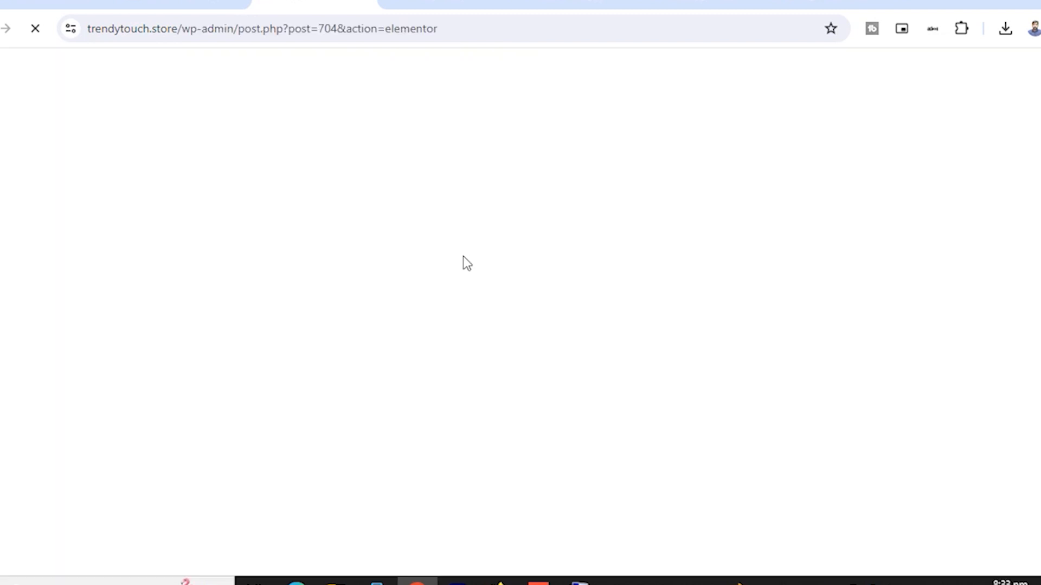
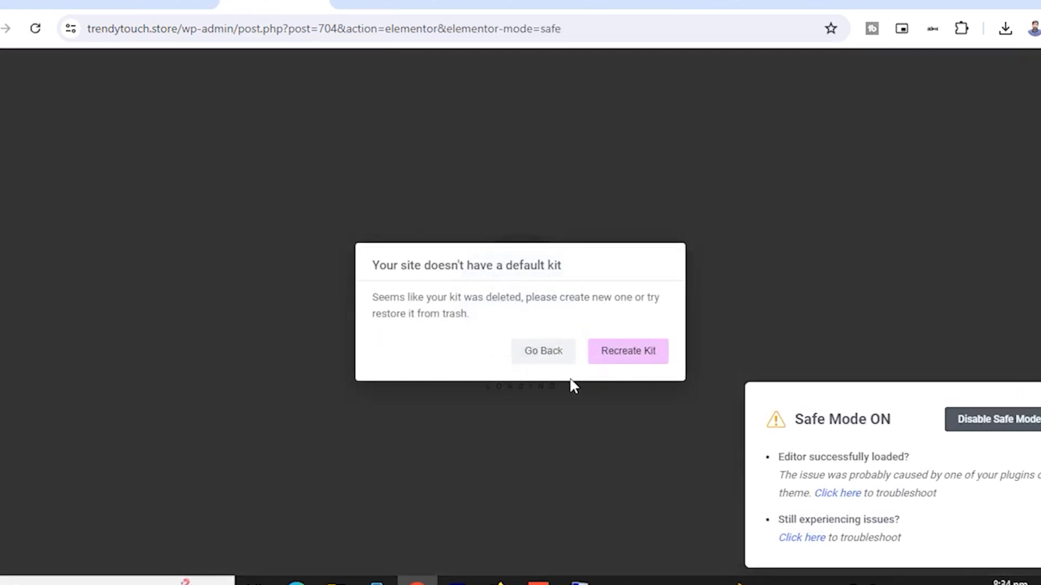
{"action": "left_click", "coordinate": [628, 353]}
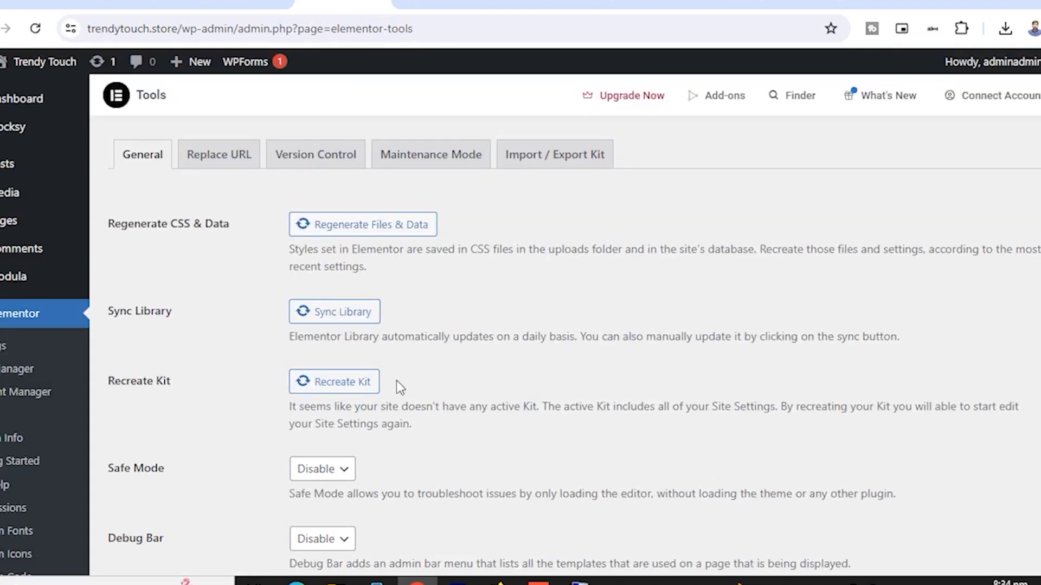
- Sync the Elementor library, regenerate the CSS files and data, and recreate the kit in the general Elementor tools
{"action": "left_click", "coordinate": [346, 312]}
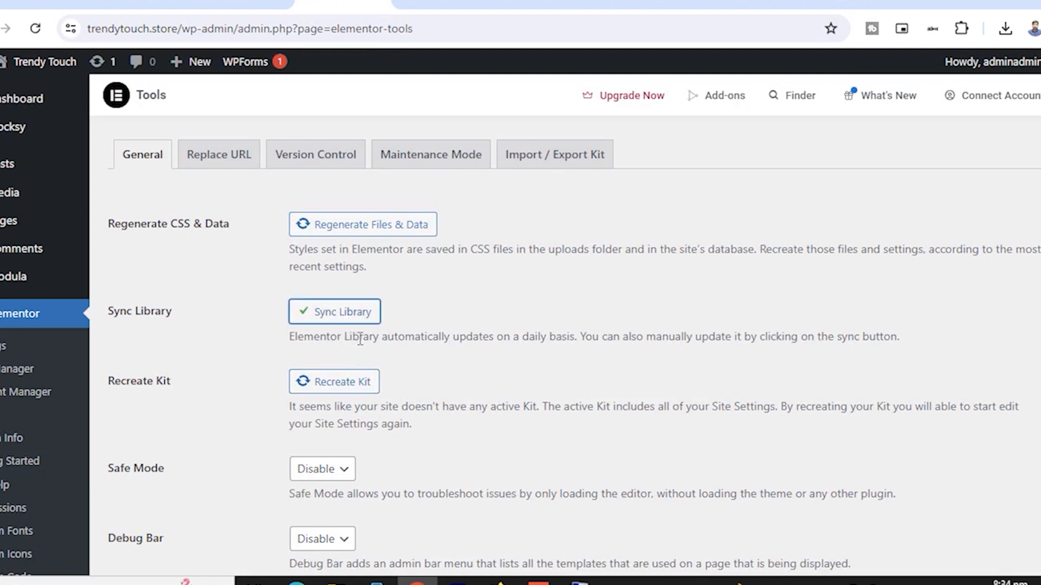
{"action": "left_click", "coordinate": [384, 226]}
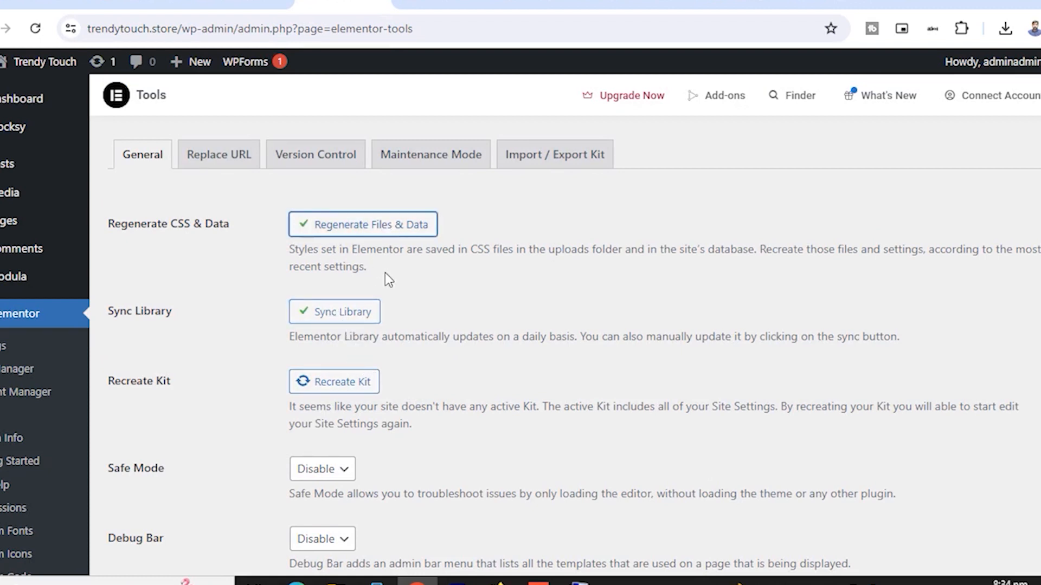
{"action": "left_click", "coordinate": [346, 383]}
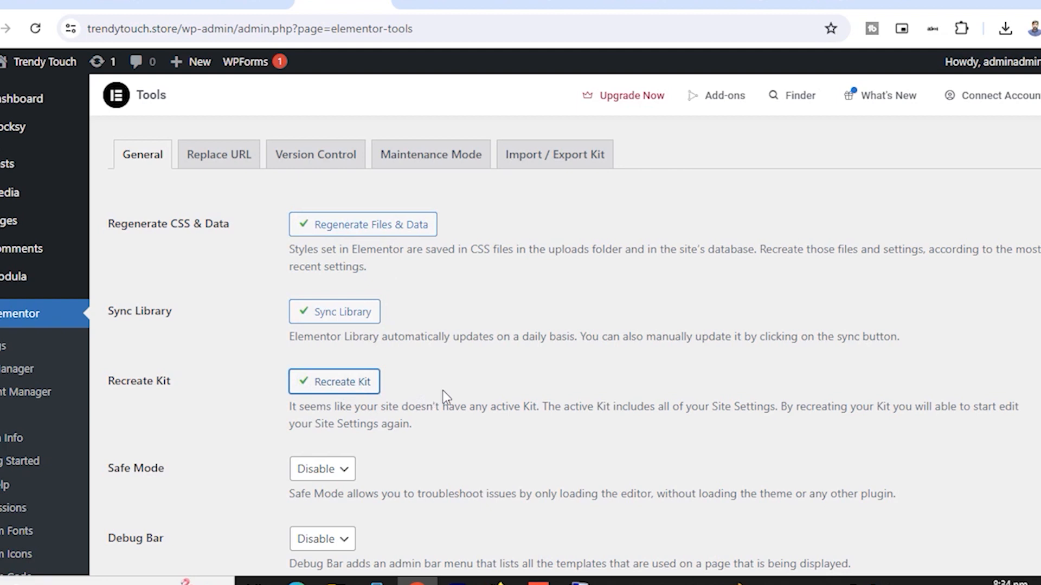
- Set Elementor's Safe Mode to Enable and save the changes
{"action": "scroll", "coordinate": [443, 390], "scroll_direction": "down", "scroll_amount": 3}
{"action": "left_click", "coordinate": [337, 311]}
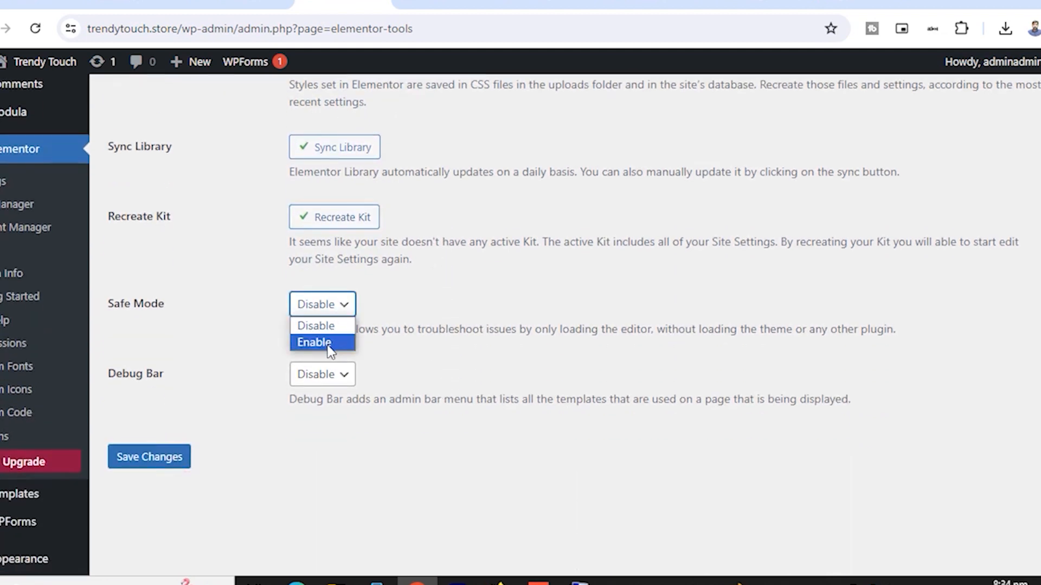
{"action": "left_click", "coordinate": [330, 344]}
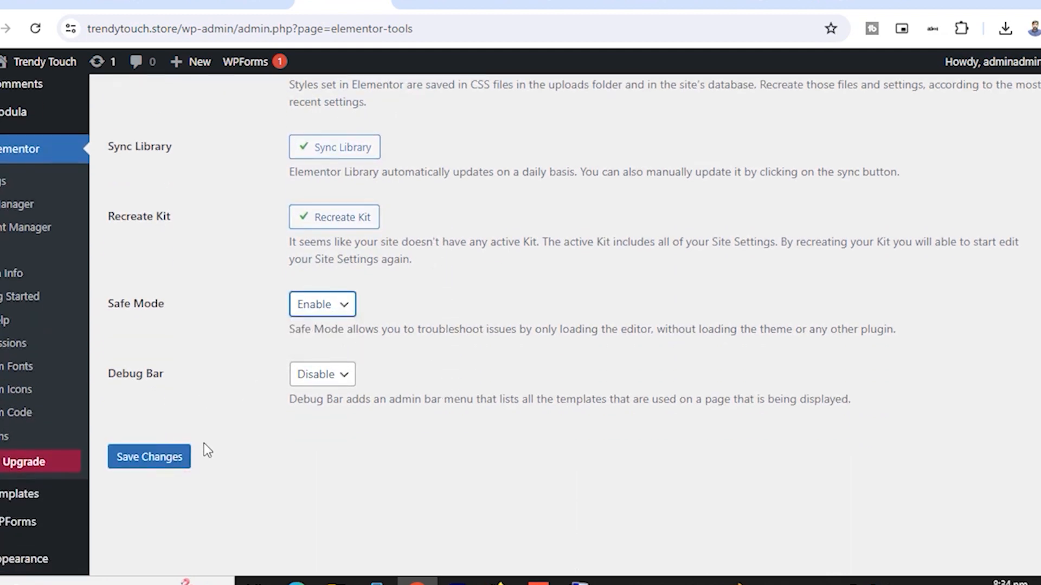
{"action": "left_click", "coordinate": [147, 461]}
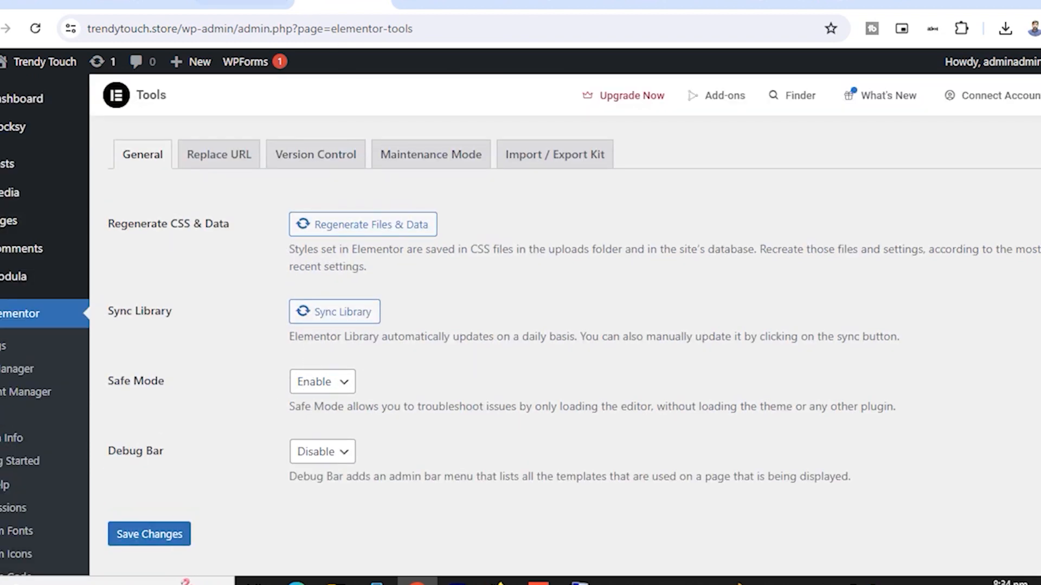
- Return to the trendytouch.store homepage in its browser tab, reload it, and open the page for editing with Elementor
{"action": "left_click", "coordinate": [431, 4]}
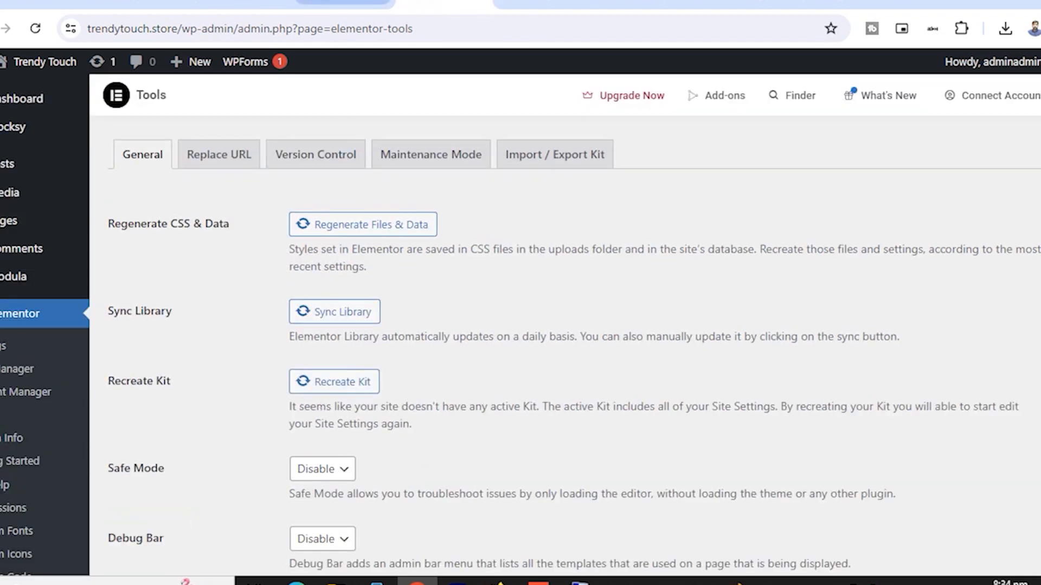
{"action": "left_click", "coordinate": [347, 2]}
{"action": "left_click", "coordinate": [545, 2]}
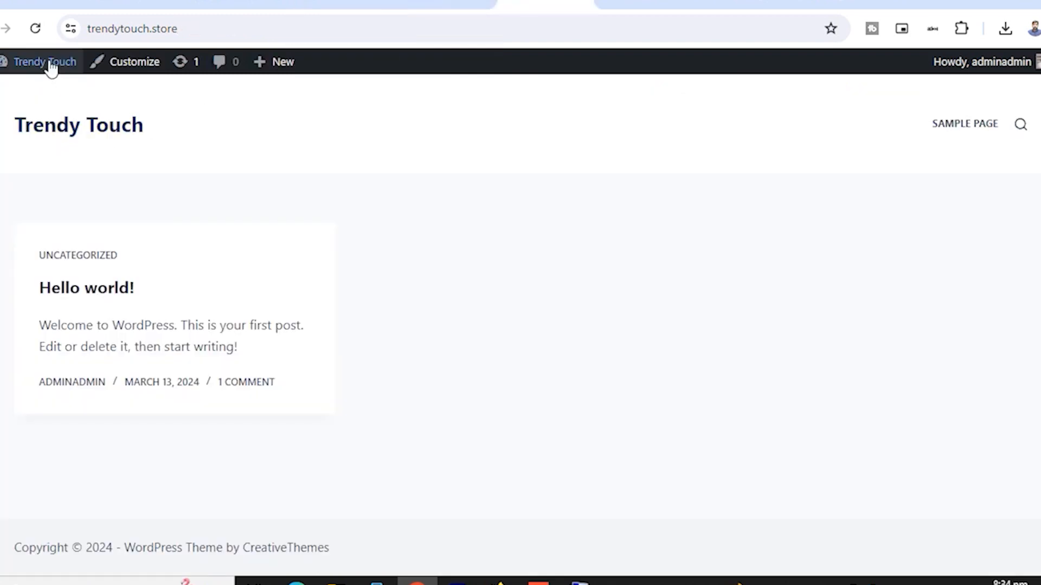
{"action": "left_click", "coordinate": [35, 28]}
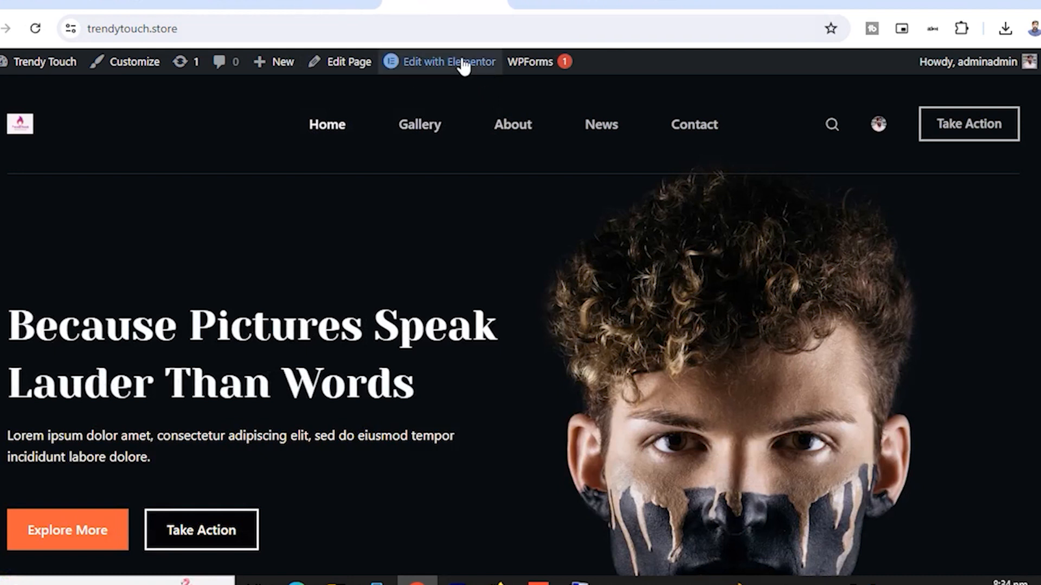
{"action": "left_click", "coordinate": [462, 64]}
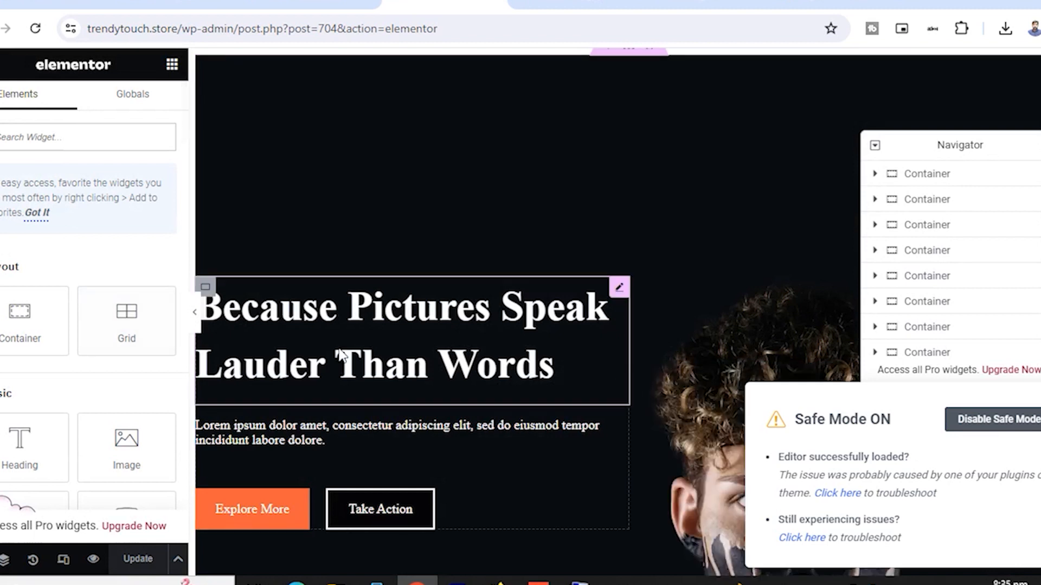
- Select the hero heading "Because Pictures Speak Lauder Than Words" and examine its editable text content
{"action": "left_click", "coordinate": [347, 315]}
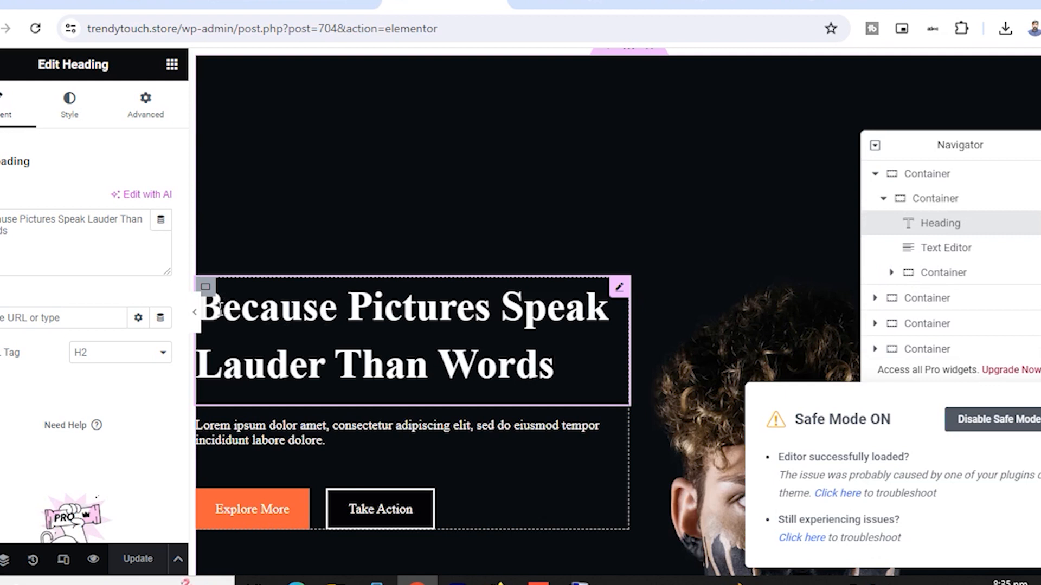
{"action": "left_click", "coordinate": [336, 347]}
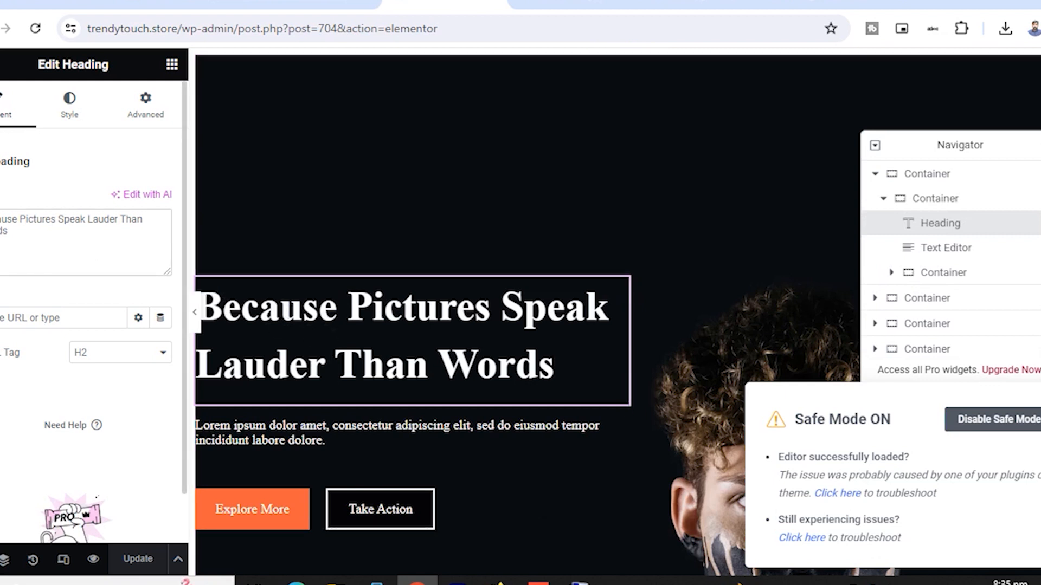
{"action": "triple_click", "coordinate": [40, 255]}
{"action": "left_click", "coordinate": [41, 258]}
{"action": "scroll", "coordinate": [505, 300], "scroll_direction": "down", "scroll_amount": 1}
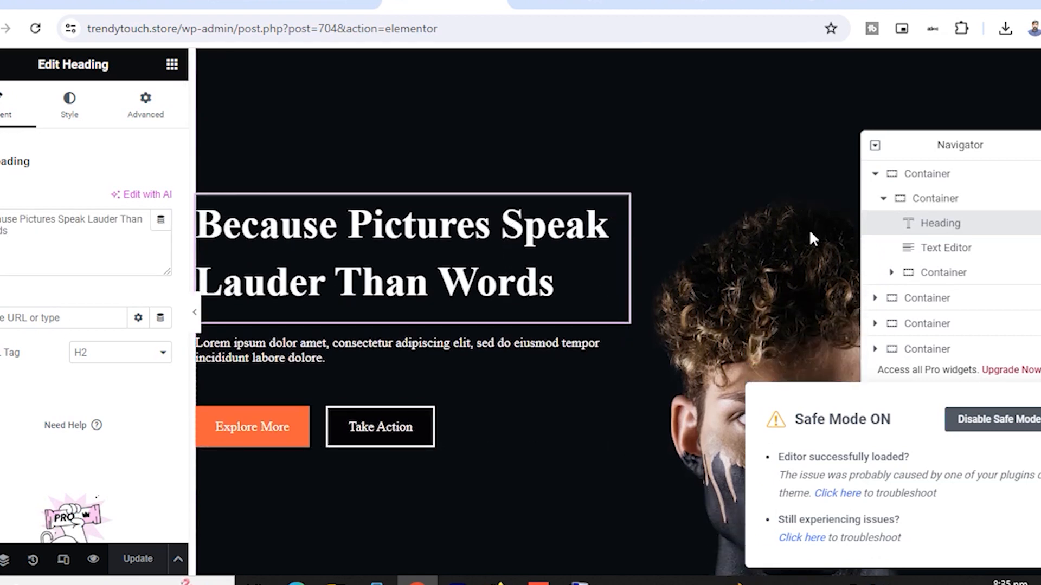
{"action": "scroll", "coordinate": [766, 208], "scroll_direction": "up", "scroll_amount": 2}
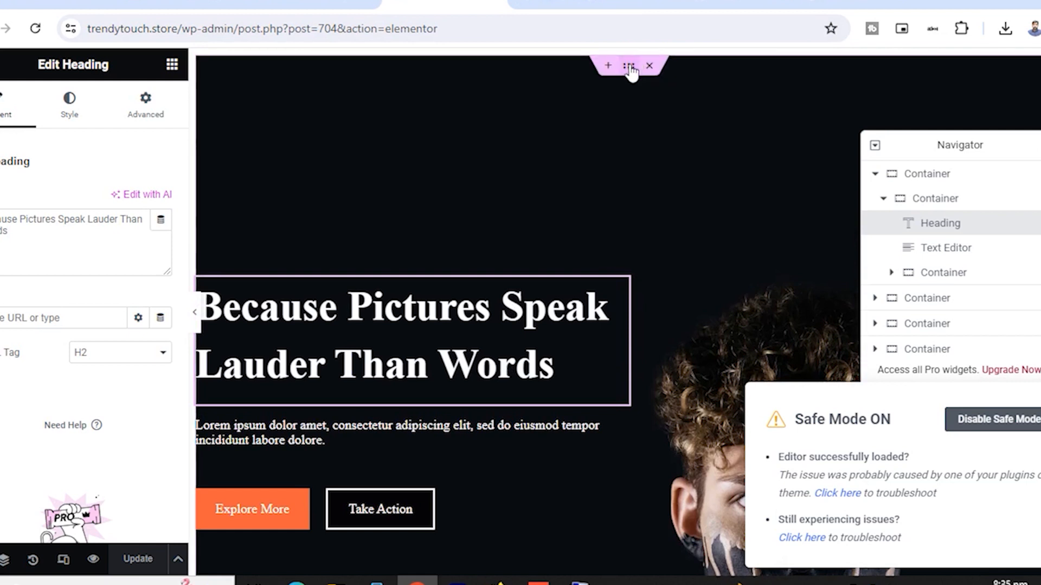
- Examine the hero container's layout and background style settings, and view its background image in the media library without replacing it
{"action": "left_click", "coordinate": [629, 67]}
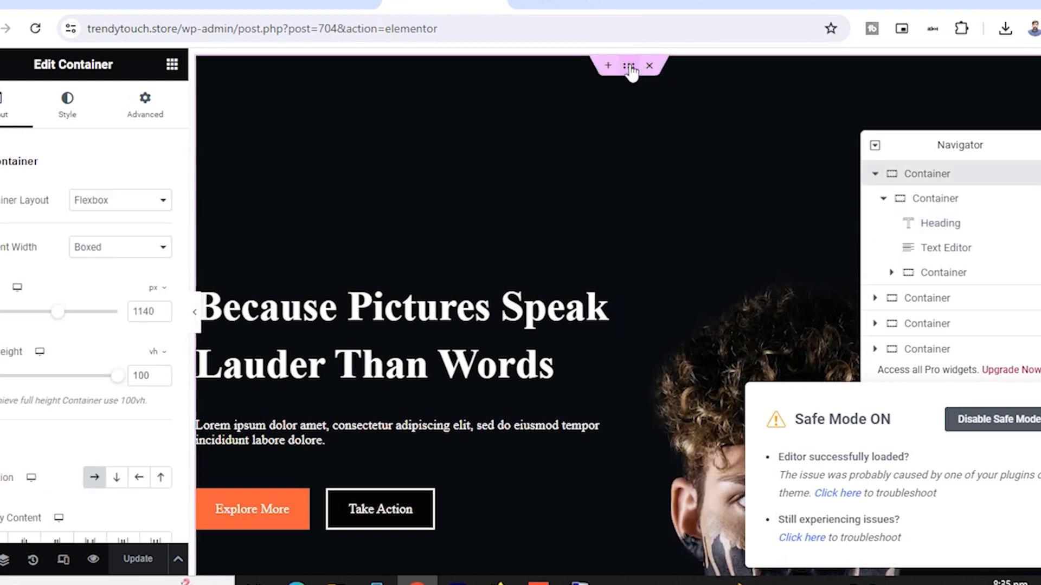
{"action": "scroll", "coordinate": [106, 290], "scroll_direction": "down", "scroll_amount": 7}
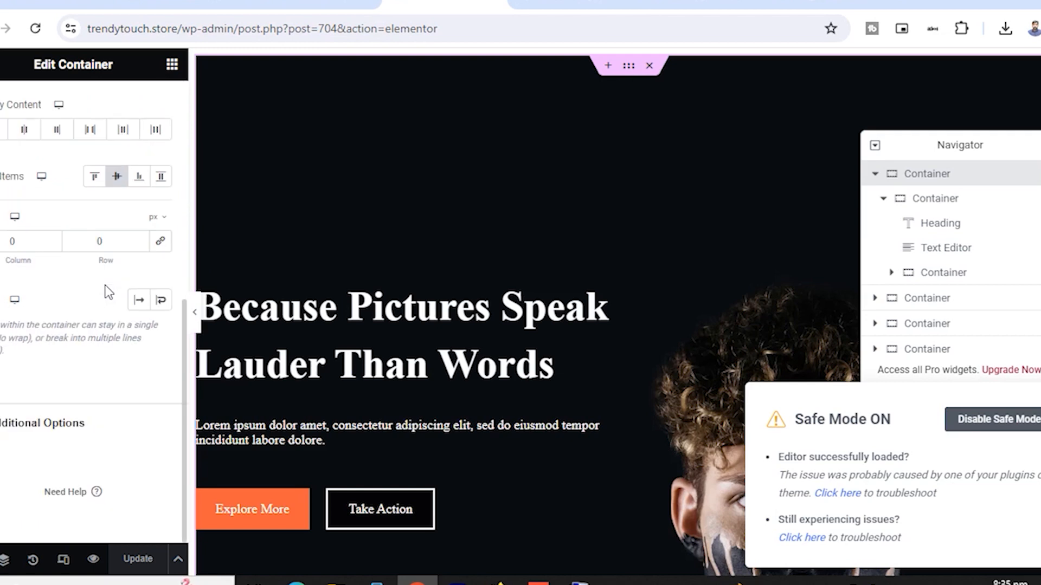
{"action": "scroll", "coordinate": [106, 287], "scroll_direction": "up", "scroll_amount": 7}
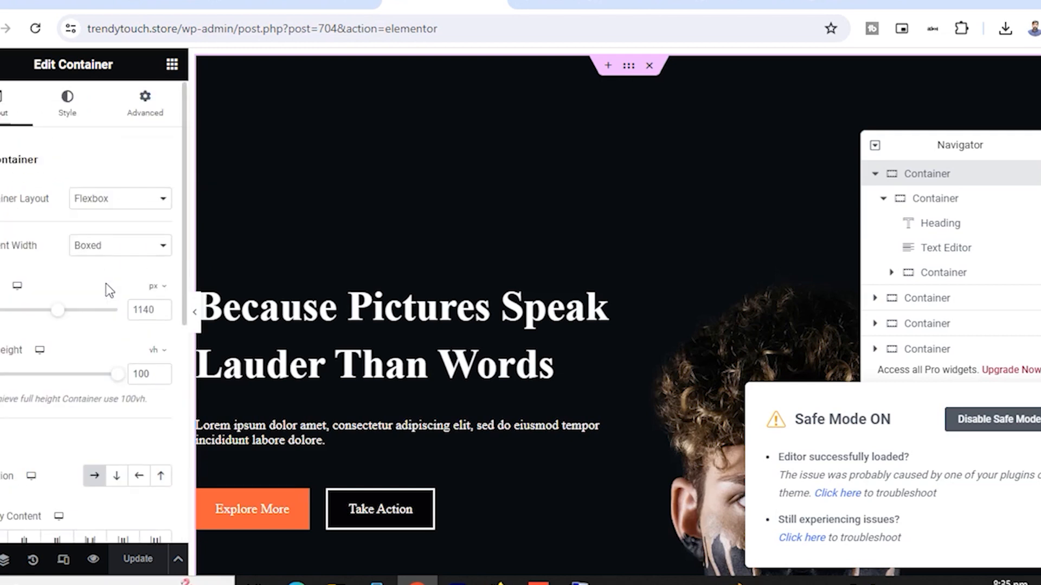
{"action": "left_click", "coordinate": [75, 112]}
{"action": "mouse_move", "coordinate": [103, 365]}
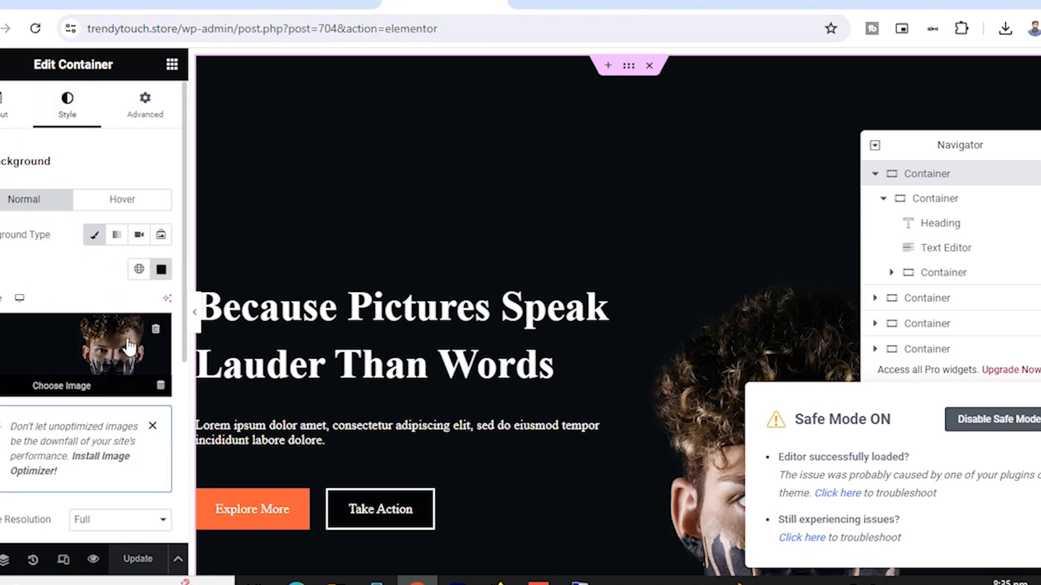
{"action": "scroll", "coordinate": [659, 276], "scroll_direction": "down", "scroll_amount": 5}
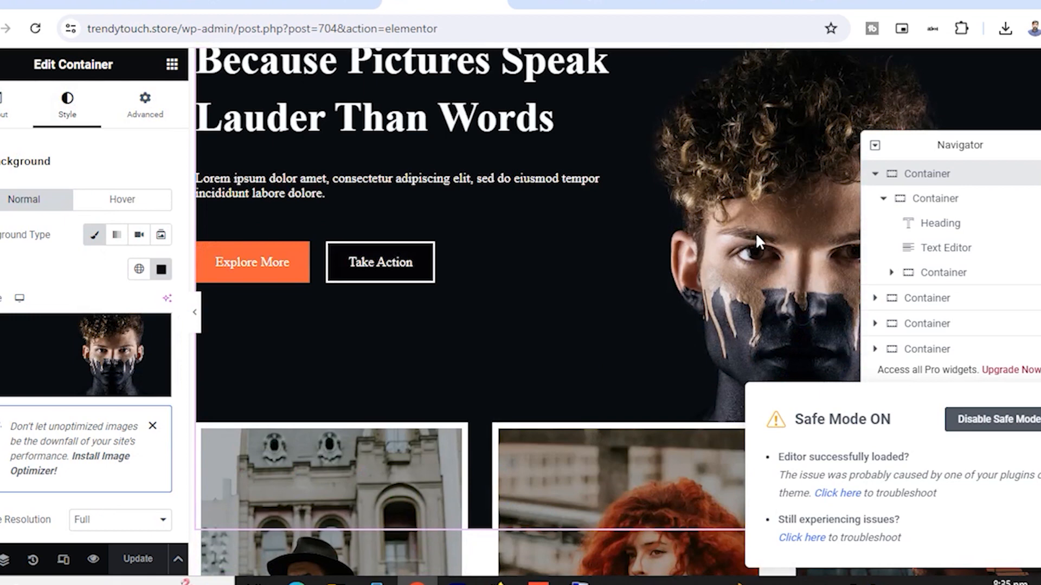
{"action": "mouse_move", "coordinate": [110, 398]}
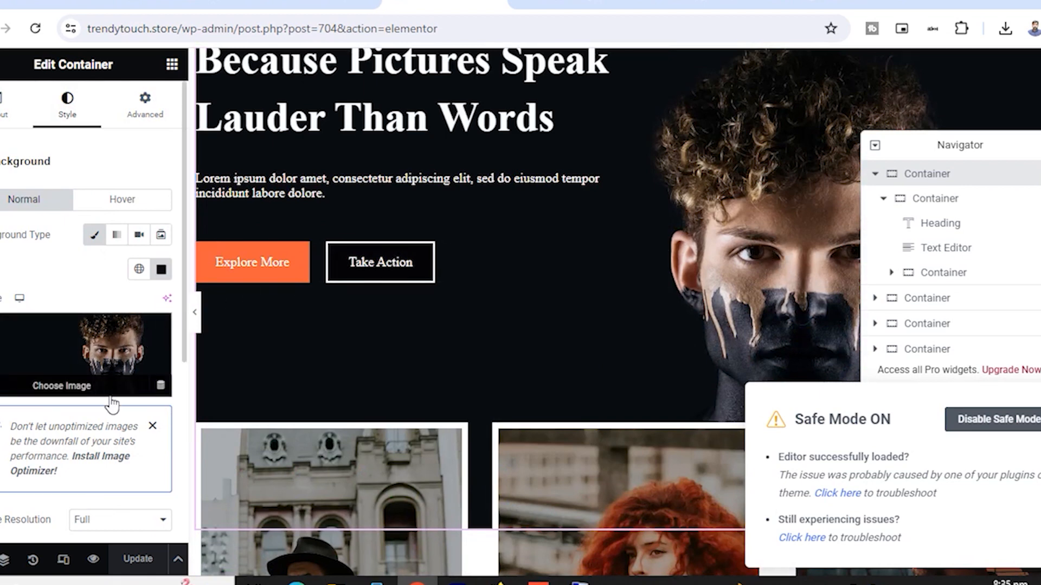
{"action": "left_click", "coordinate": [71, 386]}
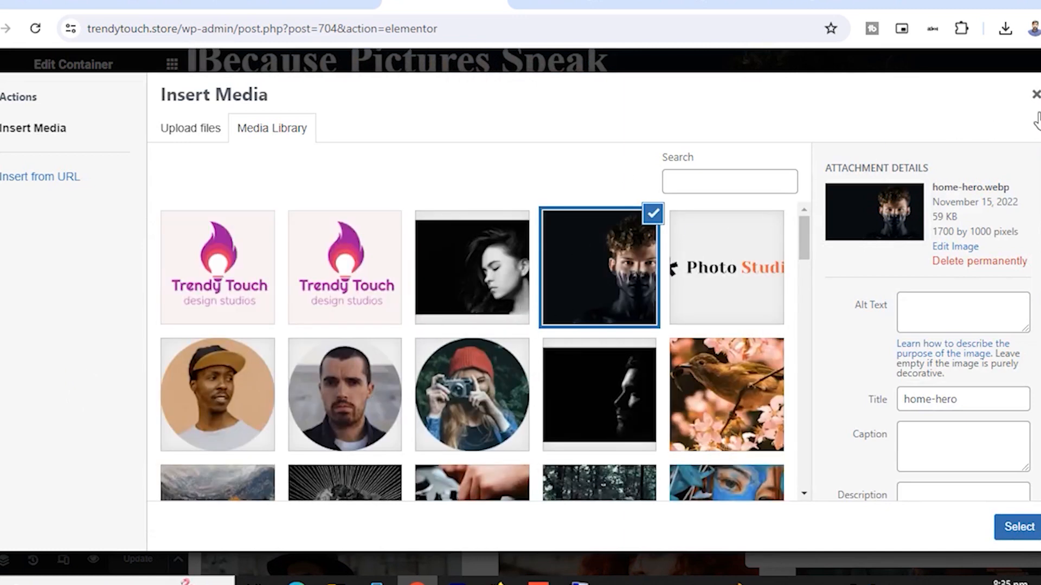
{"action": "left_click", "coordinate": [1035, 94]}
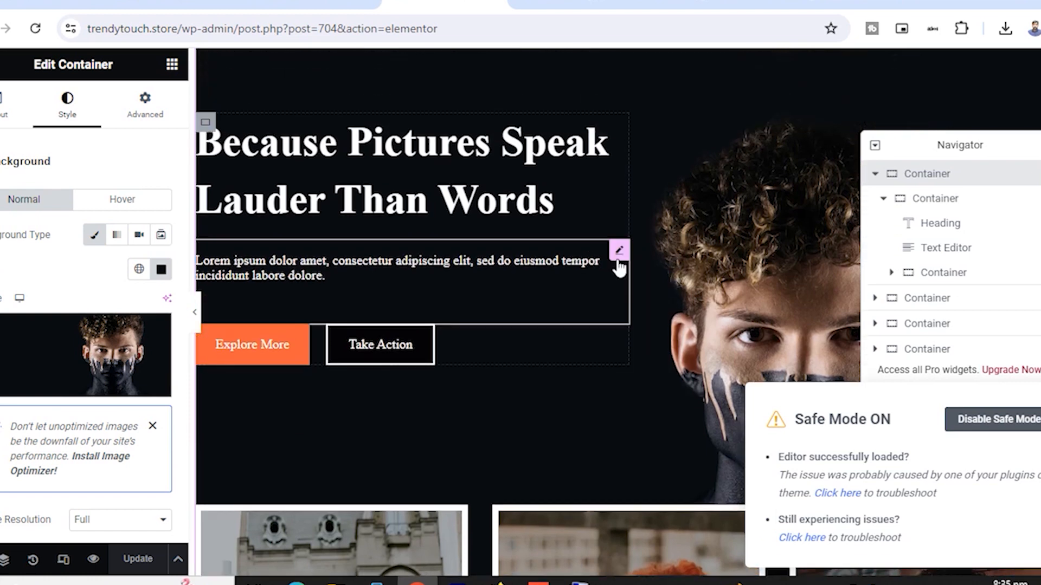
- Inspect the content settings of the hero's paragraph text and of its Explore More and Take Action buttons
{"action": "left_click", "coordinate": [618, 259]}
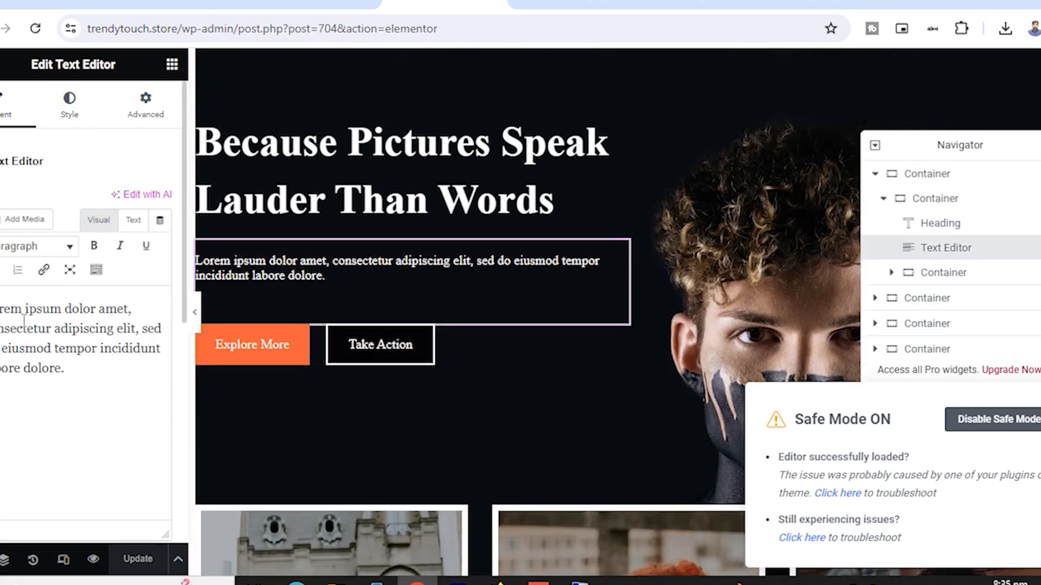
{"action": "left_click", "coordinate": [299, 337]}
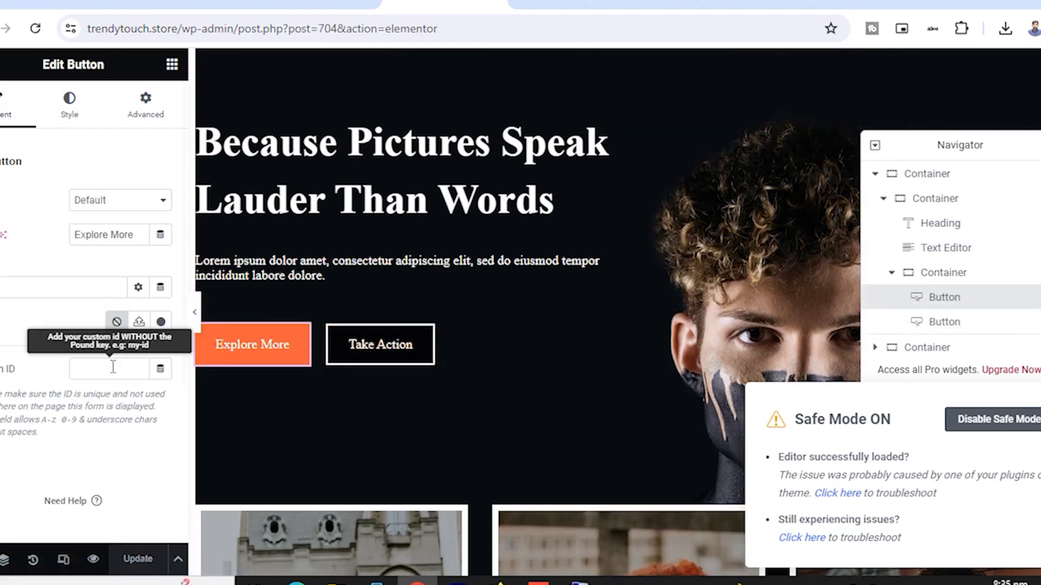
{"action": "left_click", "coordinate": [433, 343]}
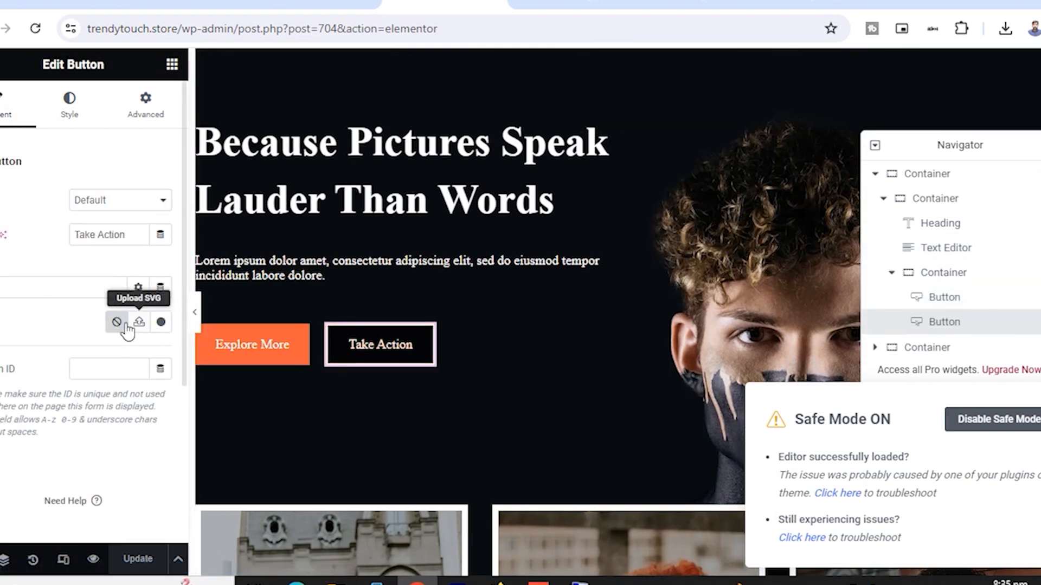
- Inspect the background style of the first photo card's container below the hero, and view the page down to the Popular Works section
{"action": "scroll", "coordinate": [490, 343], "scroll_direction": "down", "scroll_amount": 5}
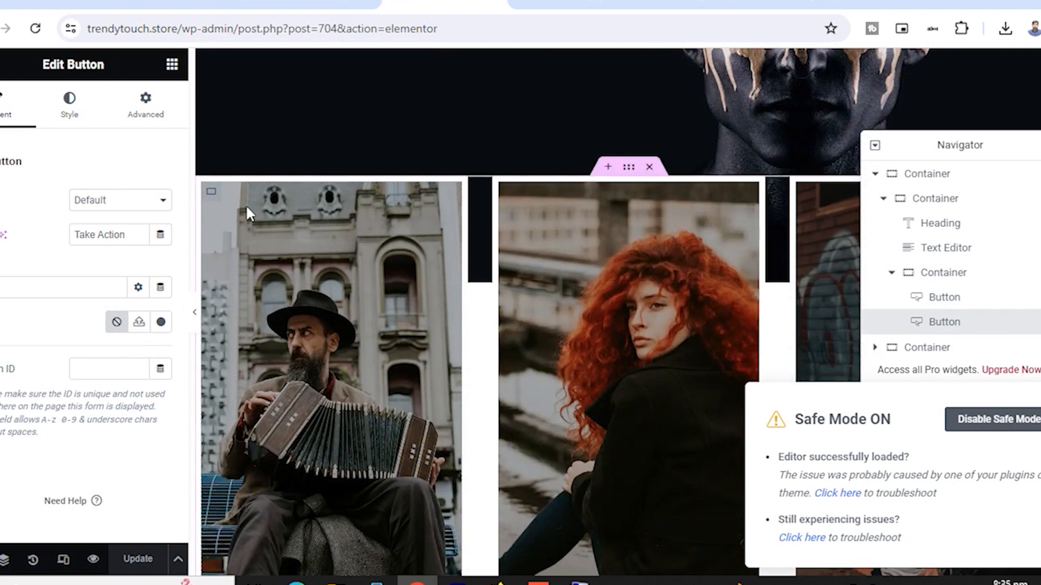
{"action": "left_click", "coordinate": [212, 194]}
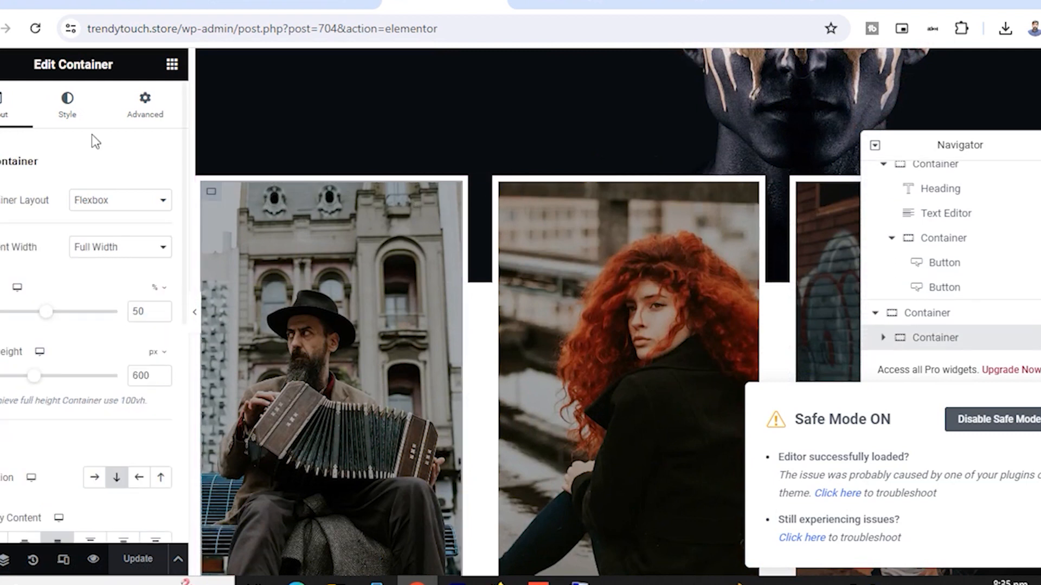
{"action": "left_click", "coordinate": [80, 106]}
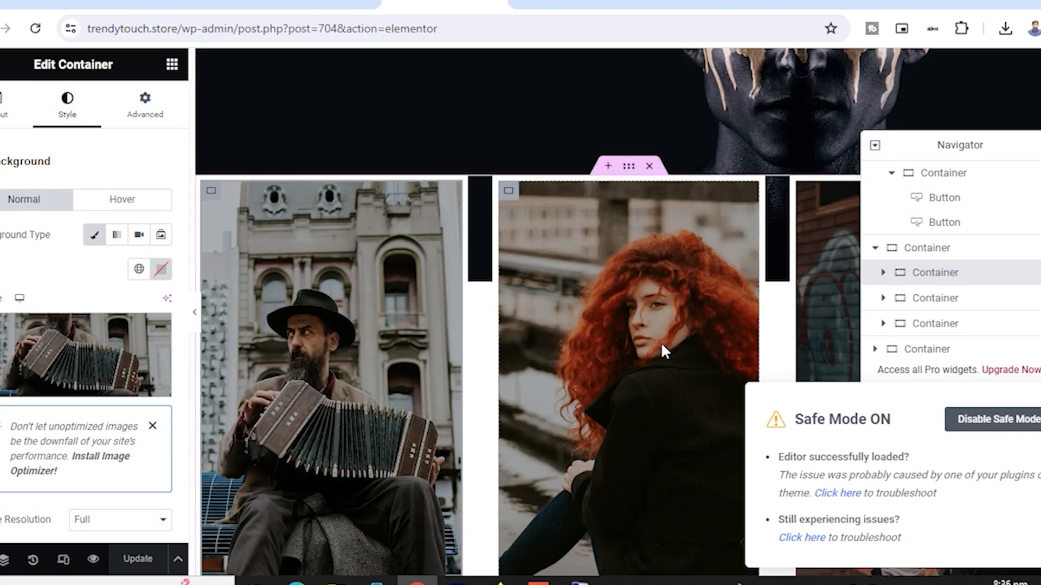
{"action": "scroll", "coordinate": [661, 343], "scroll_direction": "down", "scroll_amount": 3}
{"action": "scroll", "coordinate": [676, 268], "scroll_direction": "down", "scroll_amount": 7}
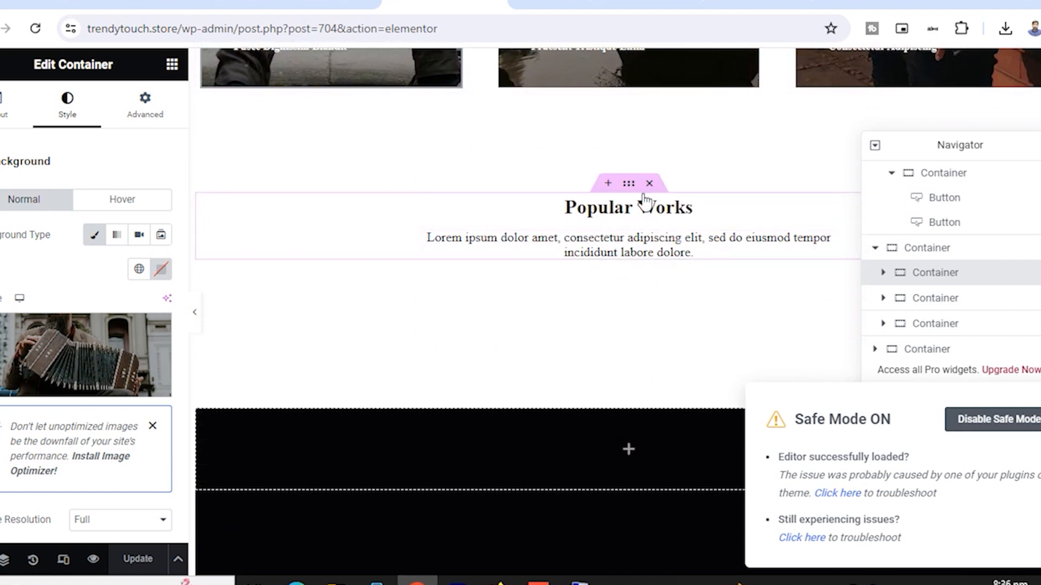
- Inspect the Popular Works container's style and layout settings and the content settings of its heading and paragraph
{"action": "left_click", "coordinate": [629, 185]}
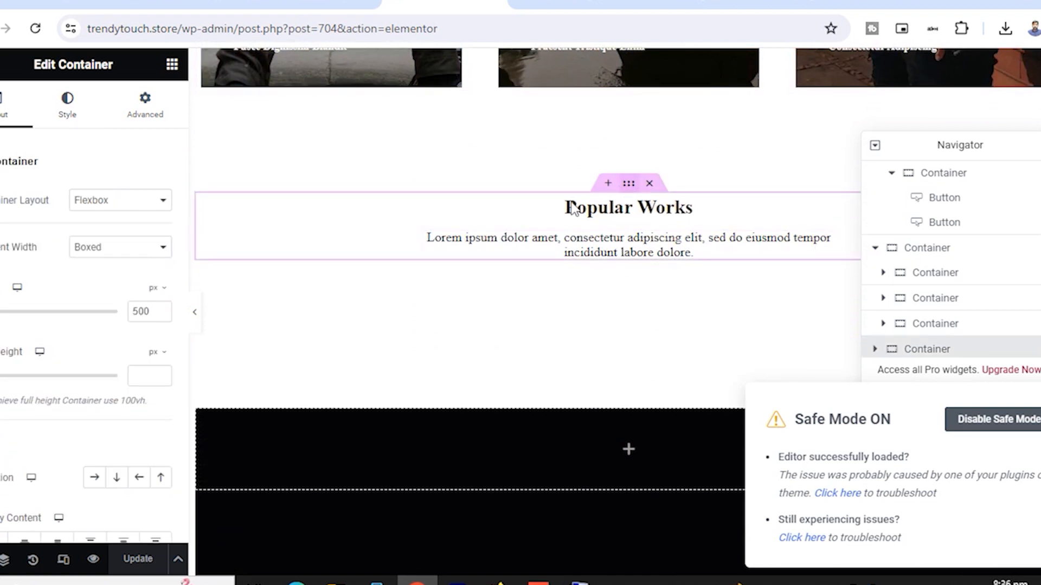
{"action": "left_click", "coordinate": [67, 106]}
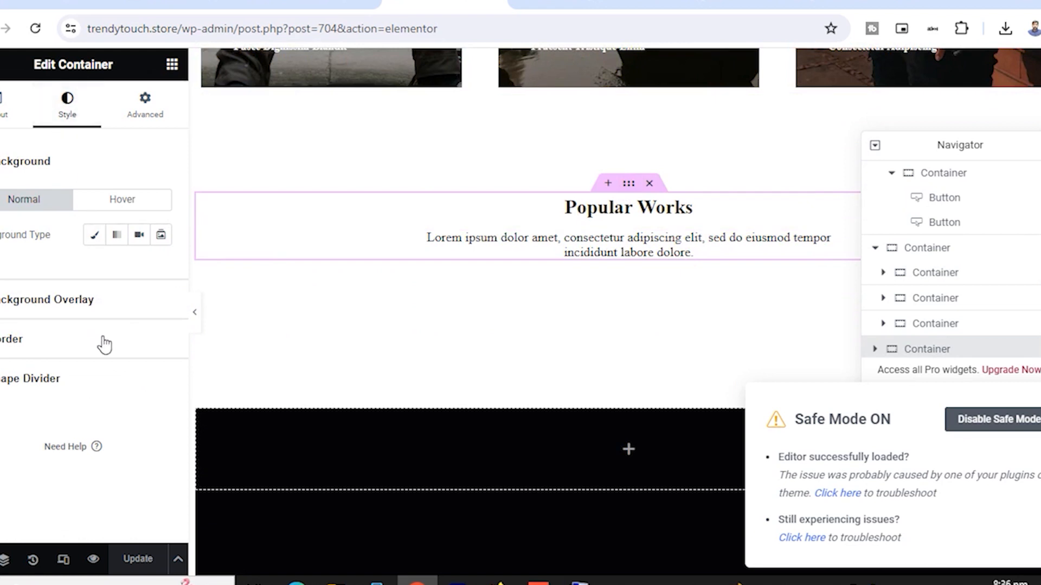
{"action": "left_click", "coordinate": [6, 108]}
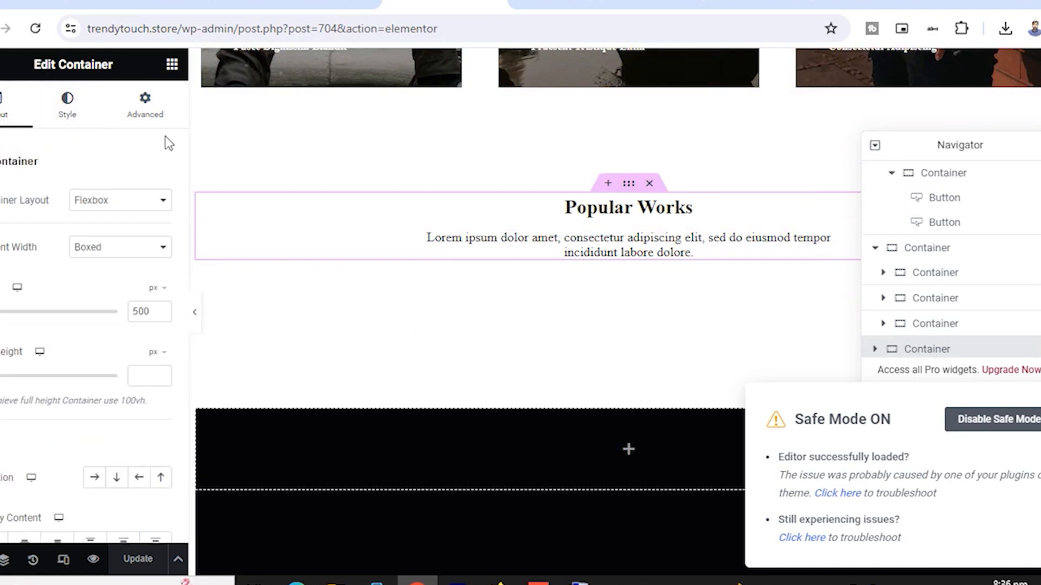
{"action": "left_click", "coordinate": [594, 212]}
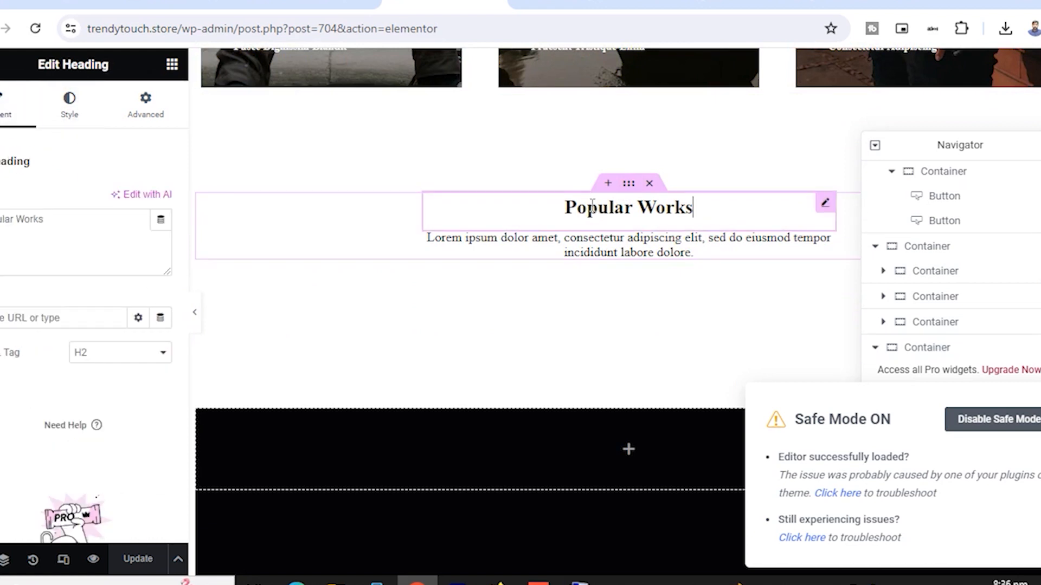
{"action": "left_click", "coordinate": [608, 254]}
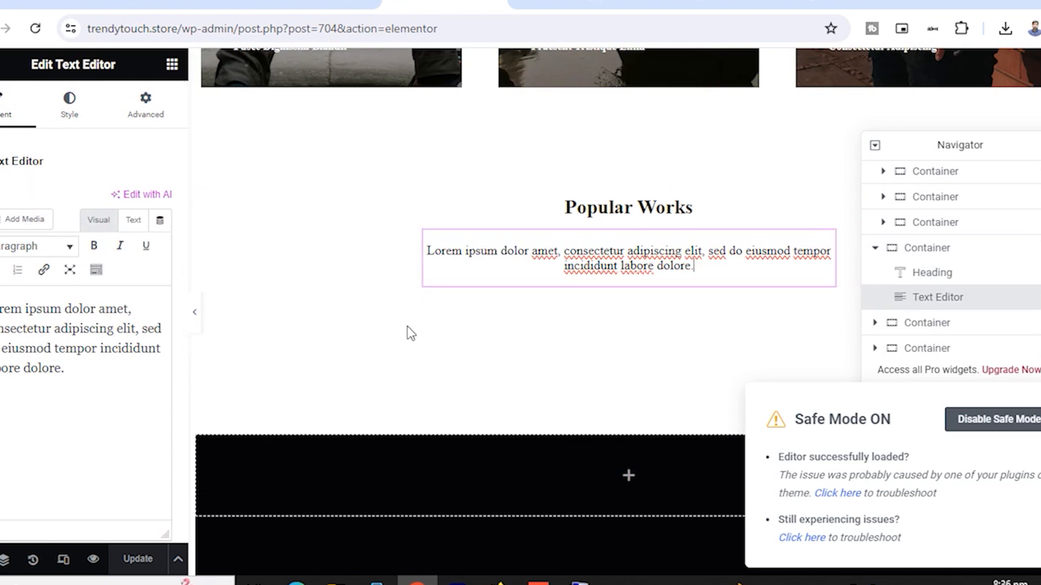
- Inspect the layout and background style settings of the black container below the Popular Works section
{"action": "scroll", "coordinate": [379, 331], "scroll_direction": "down", "scroll_amount": 6}
{"action": "scroll", "coordinate": [391, 315], "scroll_direction": "up", "scroll_amount": 4}
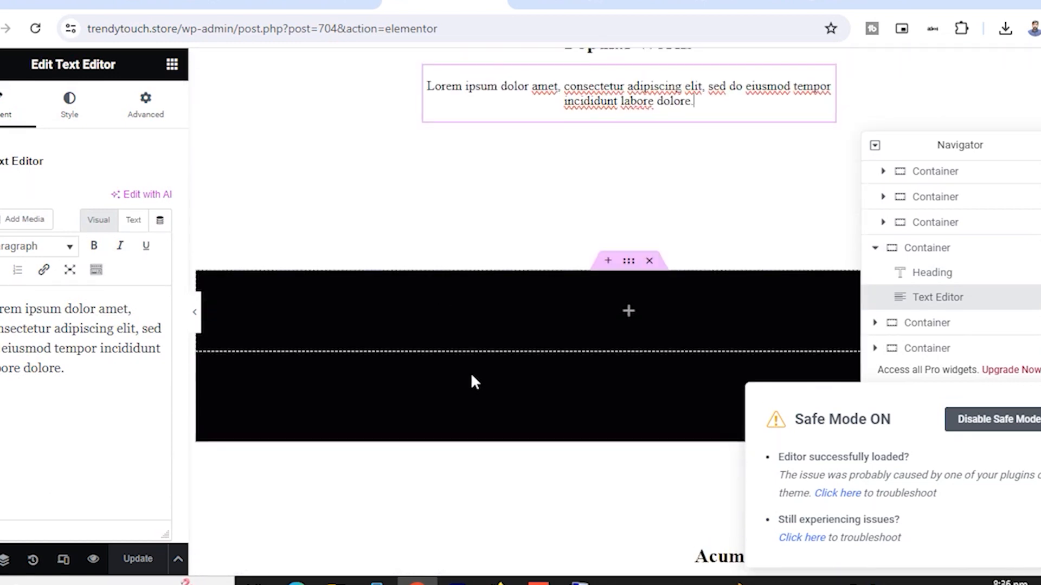
{"action": "scroll", "coordinate": [471, 380], "scroll_direction": "down", "scroll_amount": 3}
{"action": "scroll", "coordinate": [472, 381], "scroll_direction": "up", "scroll_amount": 4}
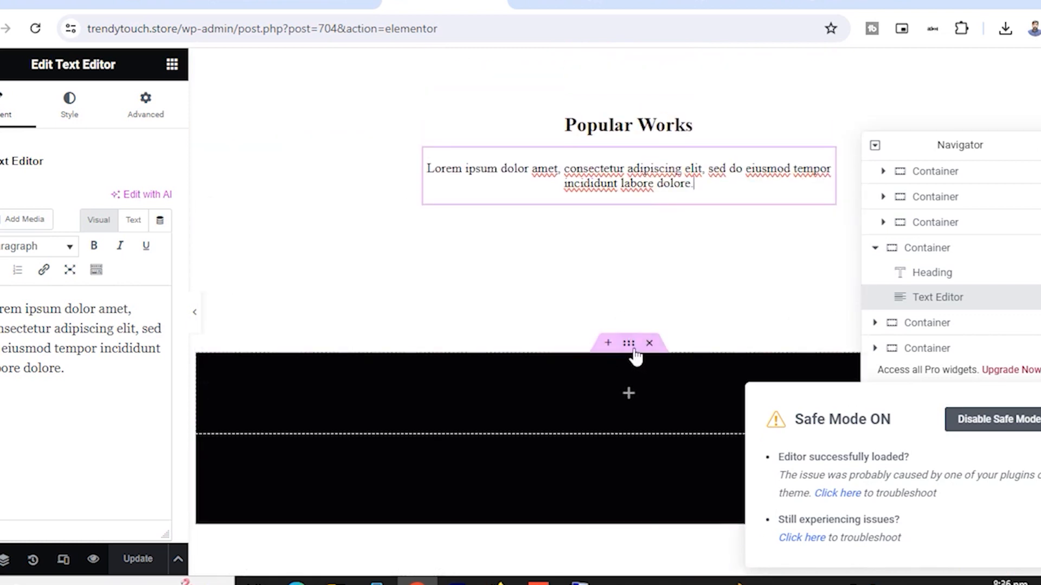
{"action": "left_click", "coordinate": [628, 344]}
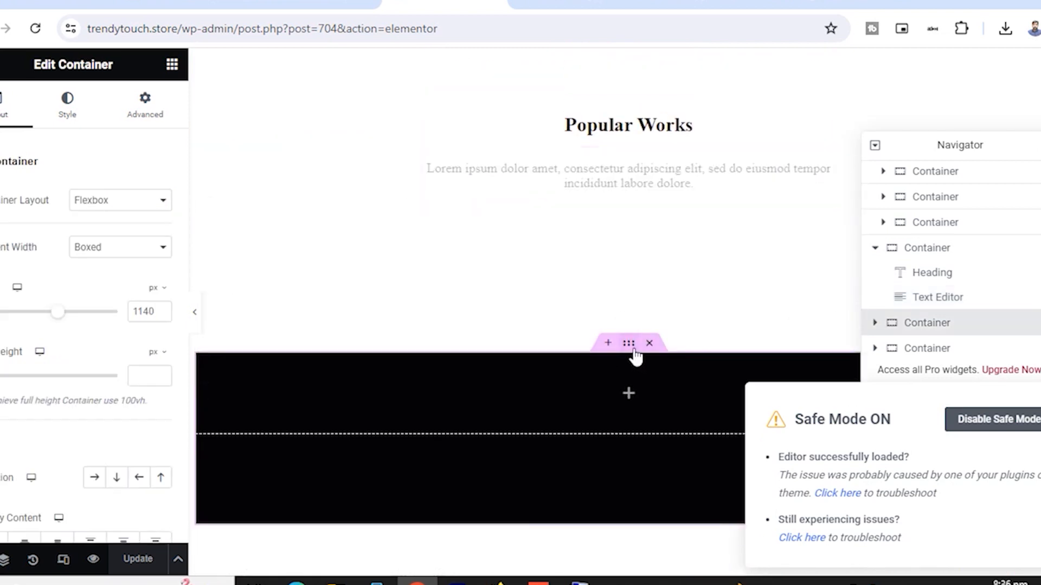
{"action": "left_click", "coordinate": [69, 115]}
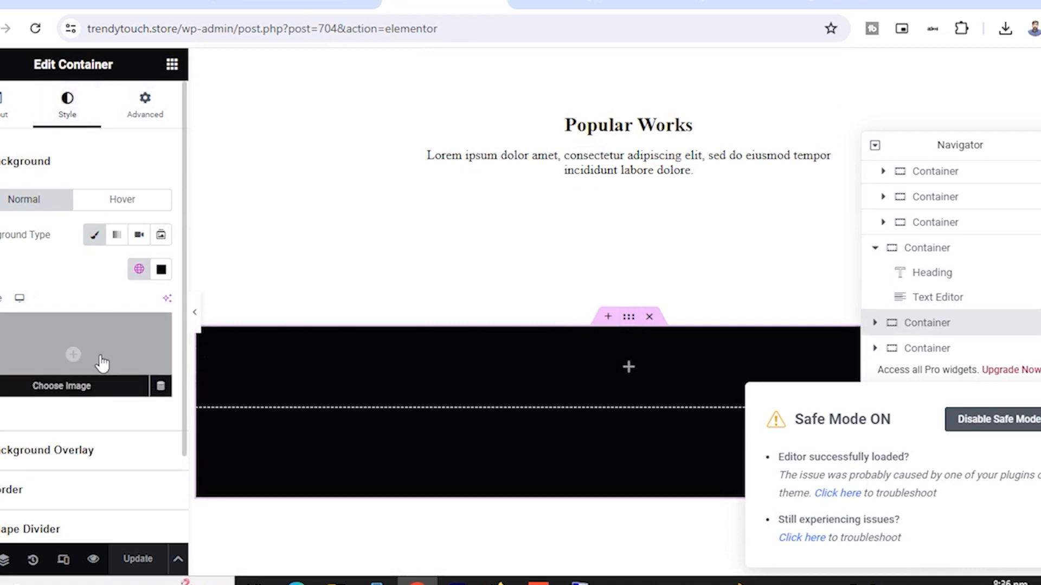
{"action": "mouse_move", "coordinate": [113, 362]}
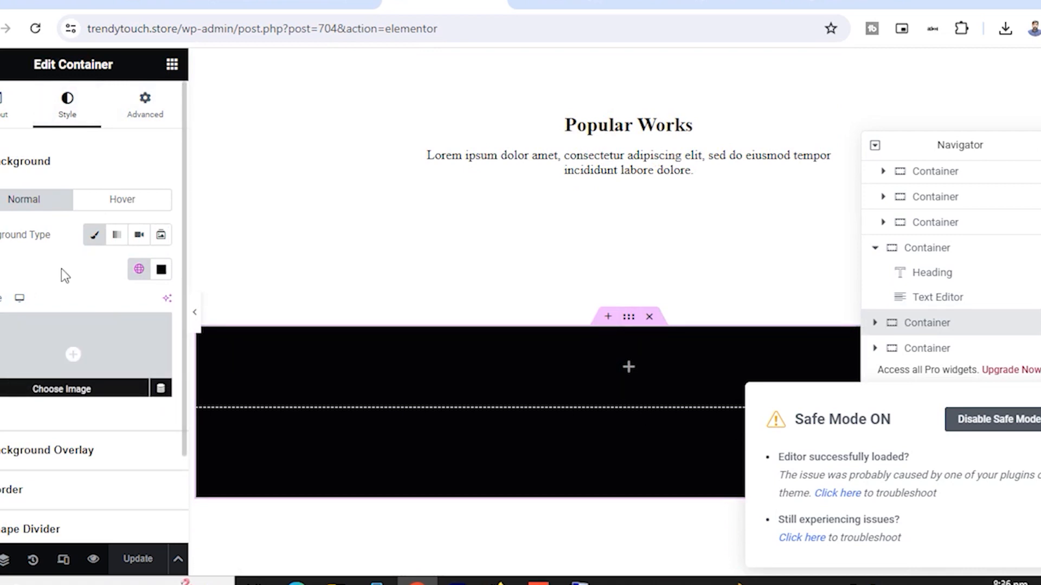
- Inspect the content settings of the heading "Acuman Aeneanaretra Facilisis Volutpat Pretium Lacus" beside the empty container
{"action": "scroll", "coordinate": [715, 285], "scroll_direction": "down", "scroll_amount": 6}
{"action": "scroll", "coordinate": [714, 288], "scroll_direction": "down", "scroll_amount": 3}
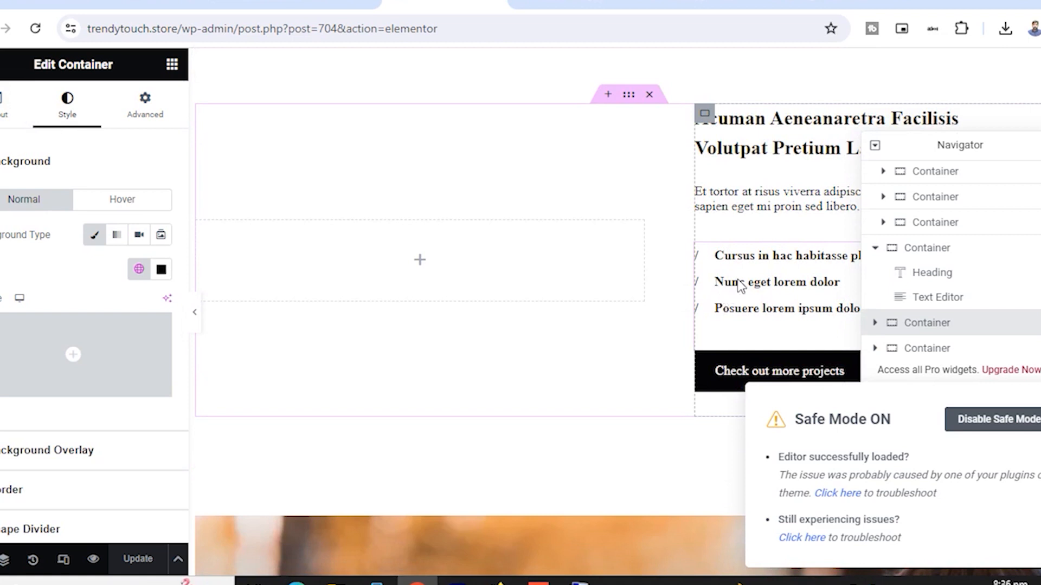
{"action": "scroll", "coordinate": [740, 285], "scroll_direction": "up", "scroll_amount": 3}
{"action": "left_click", "coordinate": [769, 287]}
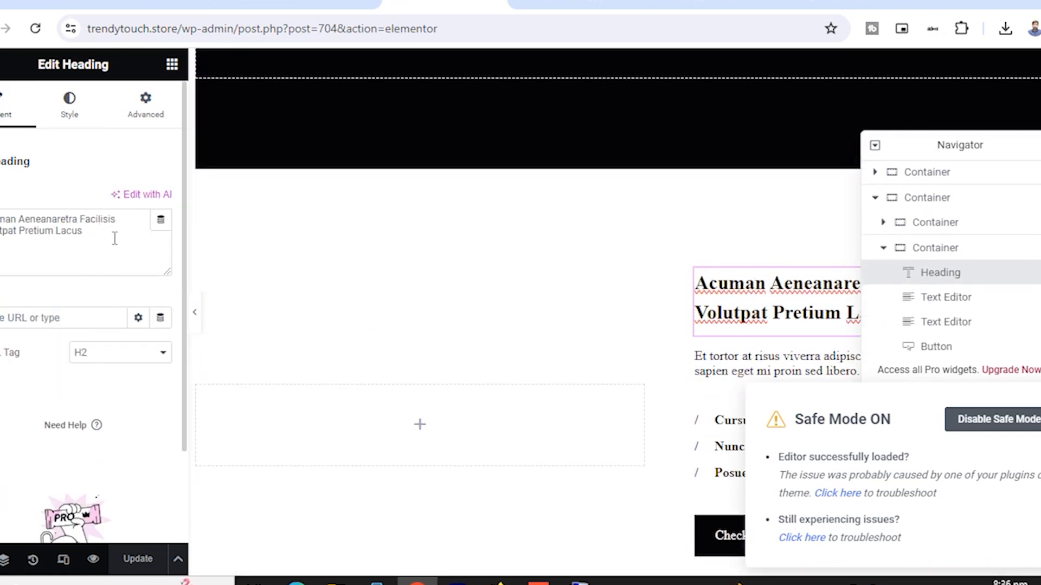
- Inspect the background style of the photographer profile container below the Check out more projects button
{"action": "scroll", "coordinate": [792, 302], "scroll_direction": "down", "scroll_amount": 9}
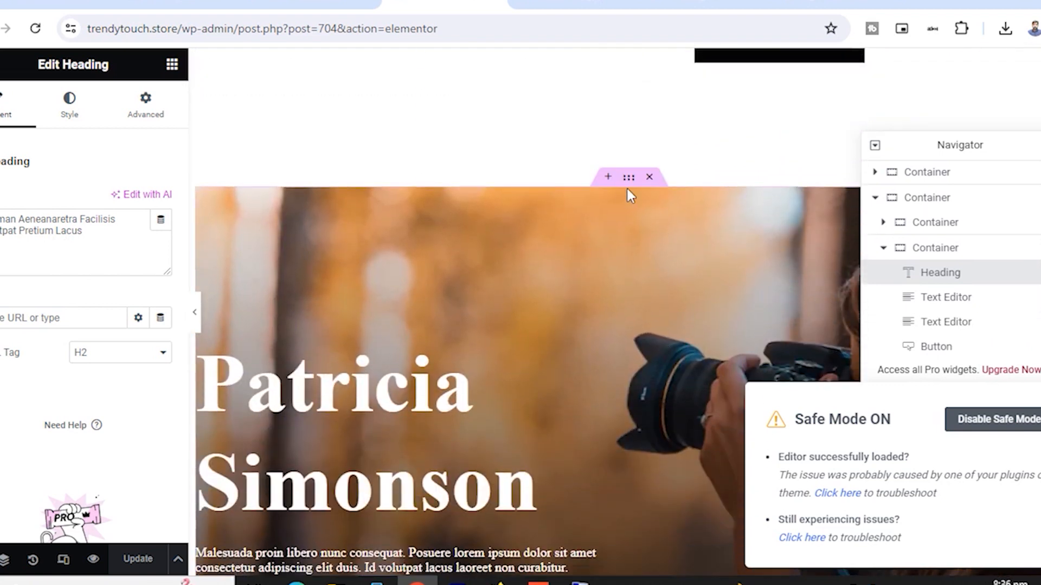
{"action": "scroll", "coordinate": [633, 287], "scroll_direction": "down", "scroll_amount": 2}
{"action": "scroll", "coordinate": [625, 232], "scroll_direction": "up", "scroll_amount": 3}
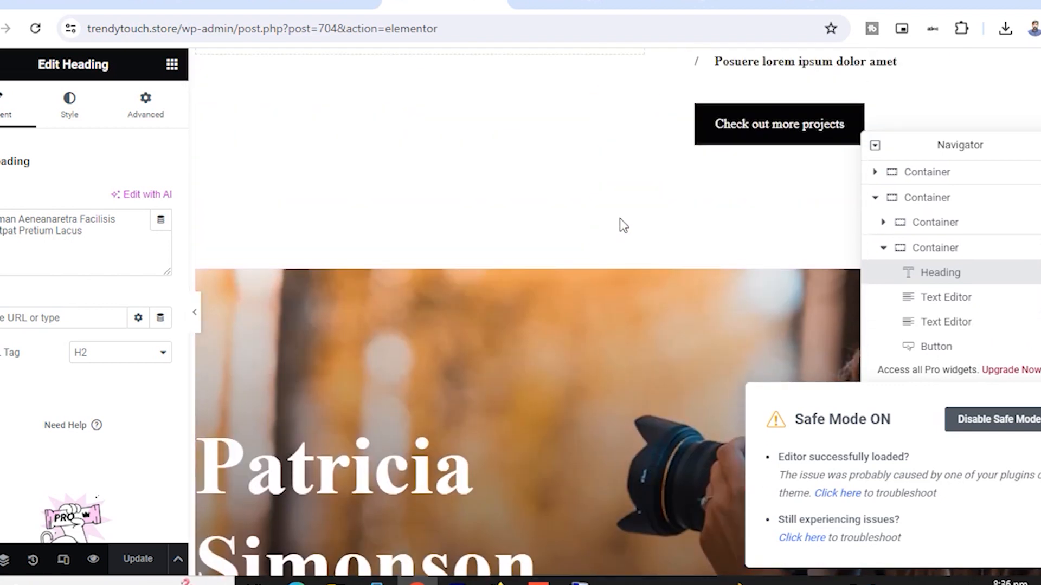
{"action": "left_click", "coordinate": [631, 266]}
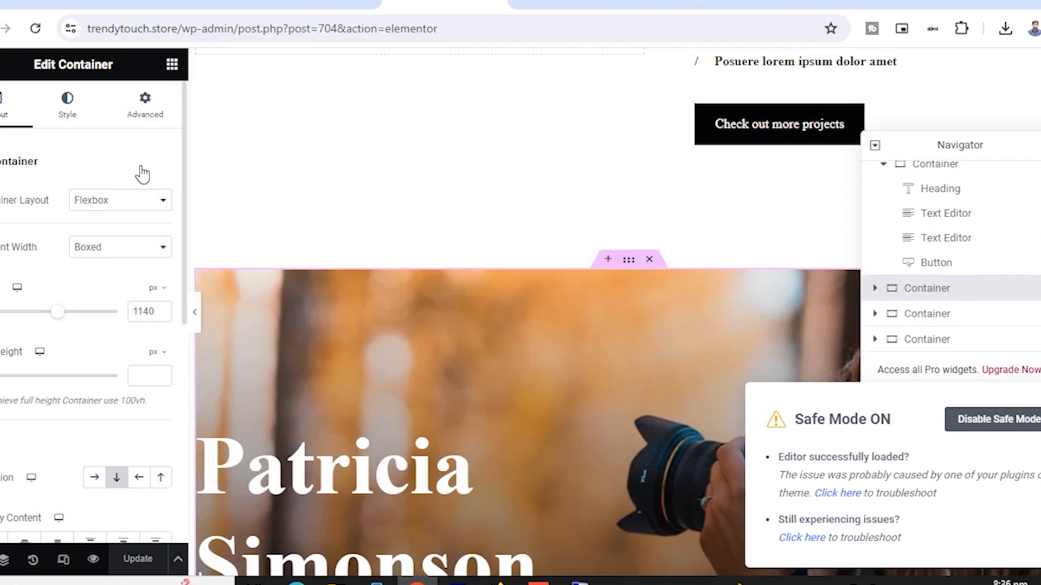
{"action": "left_click", "coordinate": [77, 115]}
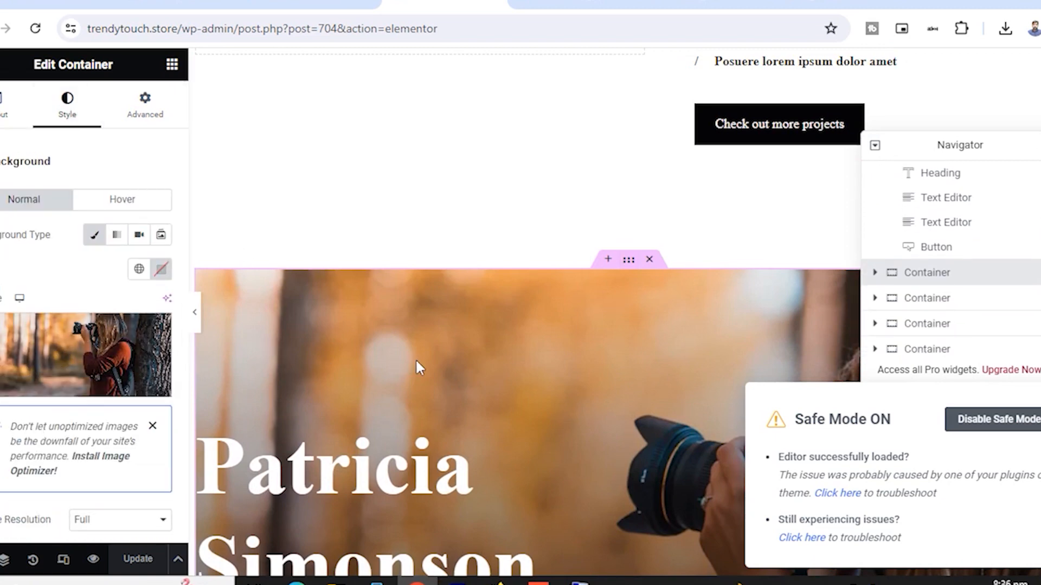
- Inspect the content of the two-column text blocks in the photographer profile section
{"action": "scroll", "coordinate": [415, 359], "scroll_direction": "down", "scroll_amount": 6}
{"action": "scroll", "coordinate": [415, 359], "scroll_direction": "down", "scroll_amount": 4}
{"action": "left_click", "coordinate": [369, 229]}
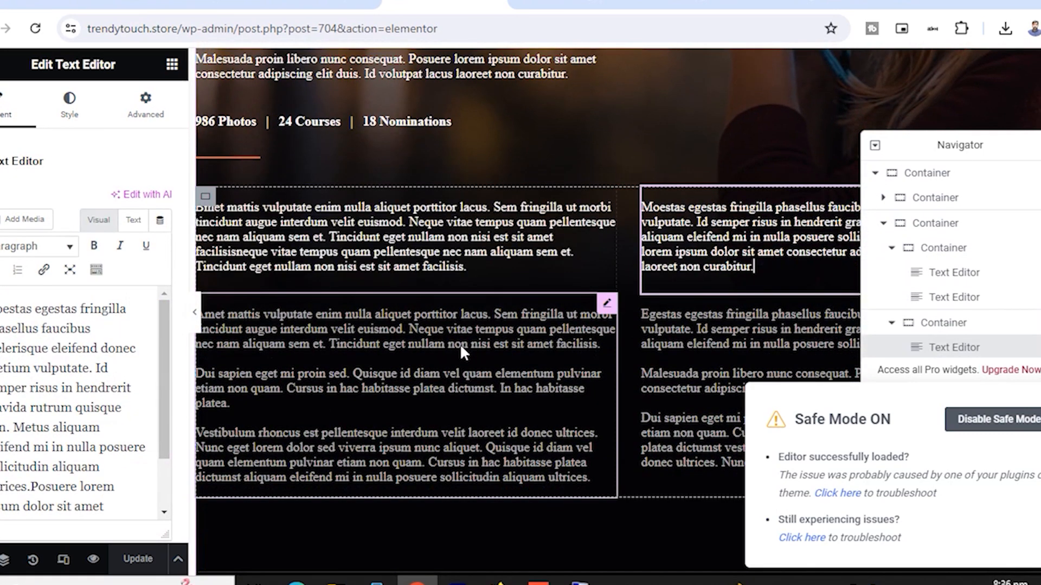
{"action": "left_click", "coordinate": [459, 344]}
{"action": "left_click", "coordinate": [733, 346]}
{"action": "scroll", "coordinate": [535, 343], "scroll_direction": "down", "scroll_amount": 8}
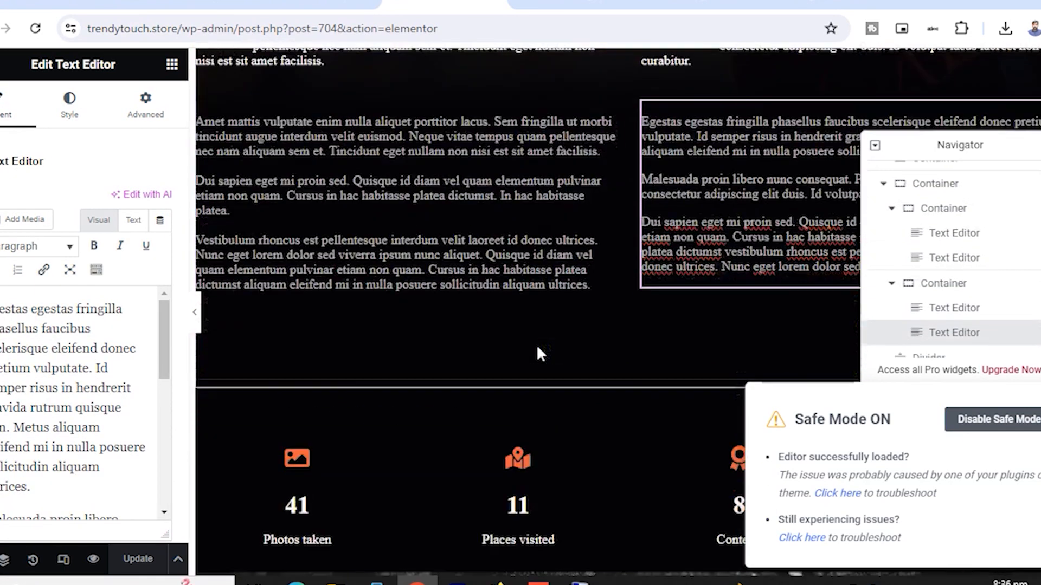
- Set the ending number of the Photos taken counter to 58796
{"action": "left_click", "coordinate": [390, 271]}
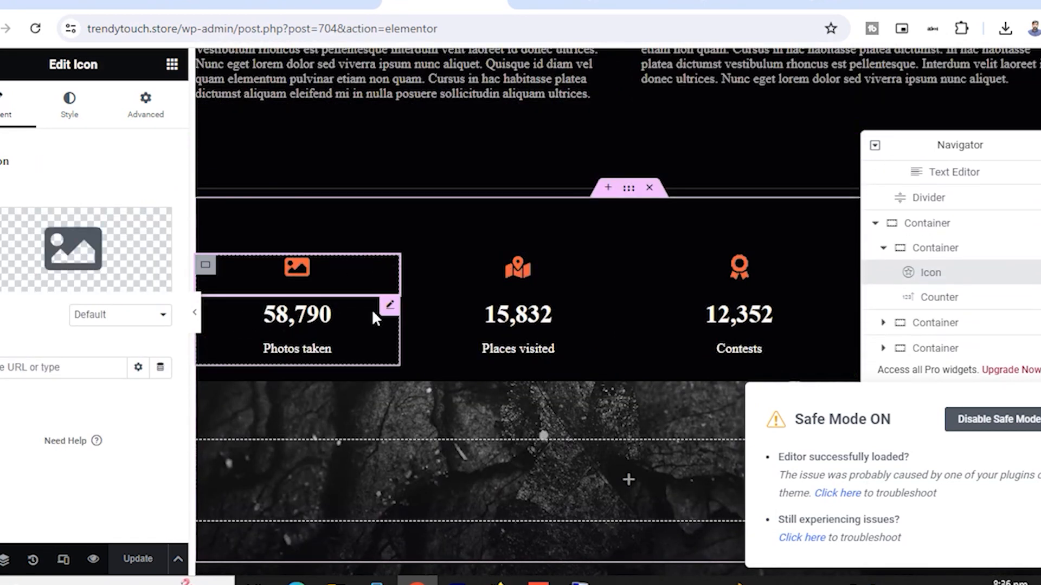
{"action": "left_click", "coordinate": [390, 305]}
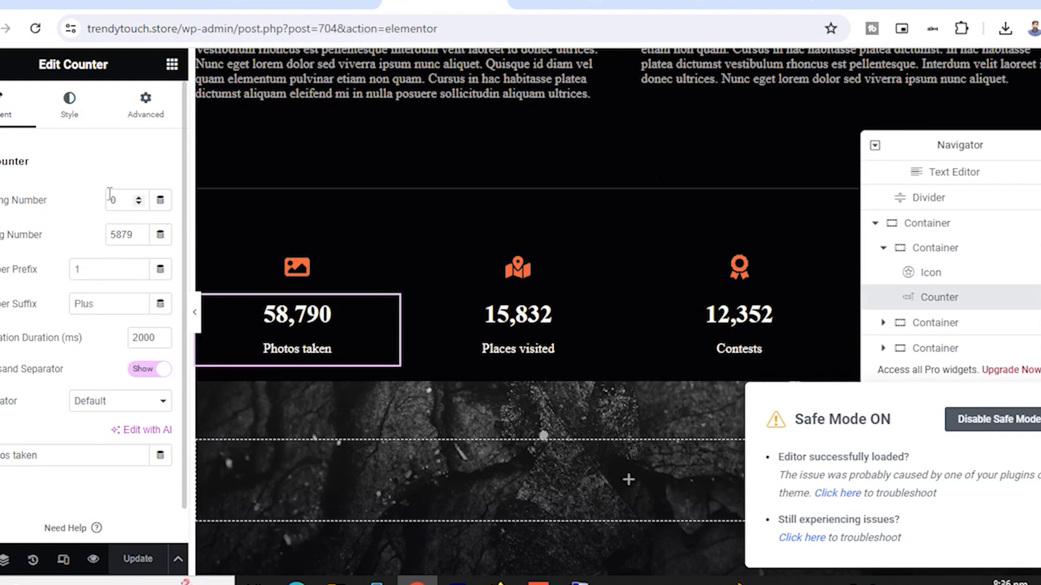
{"action": "left_click", "coordinate": [139, 232]}
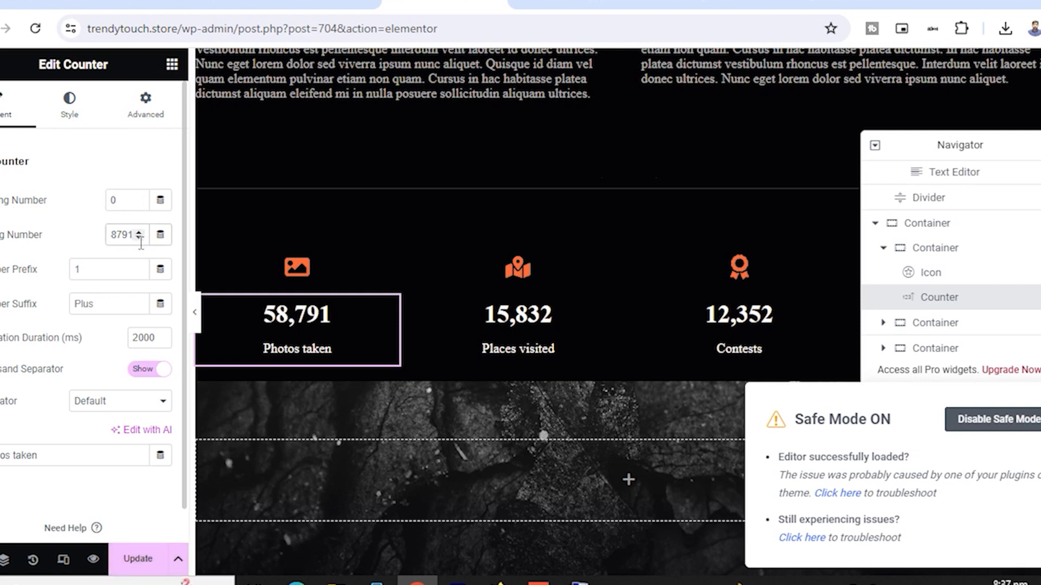
{"action": "left_click", "coordinate": [140, 233]}
{"action": "left_click", "coordinate": [139, 232]}
{"action": "left_click", "coordinate": [140, 232]}
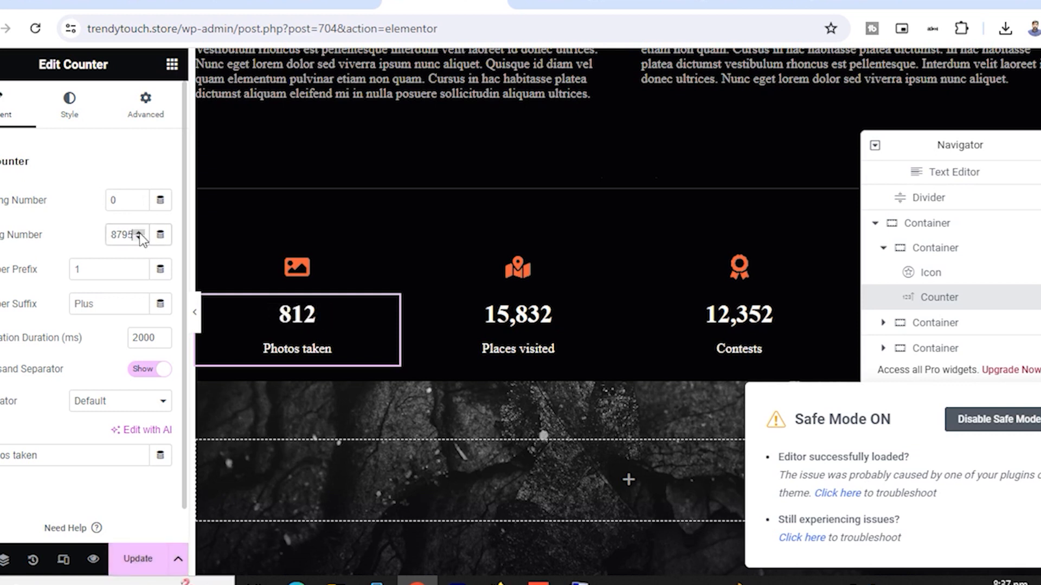
{"action": "left_click", "coordinate": [140, 233]}
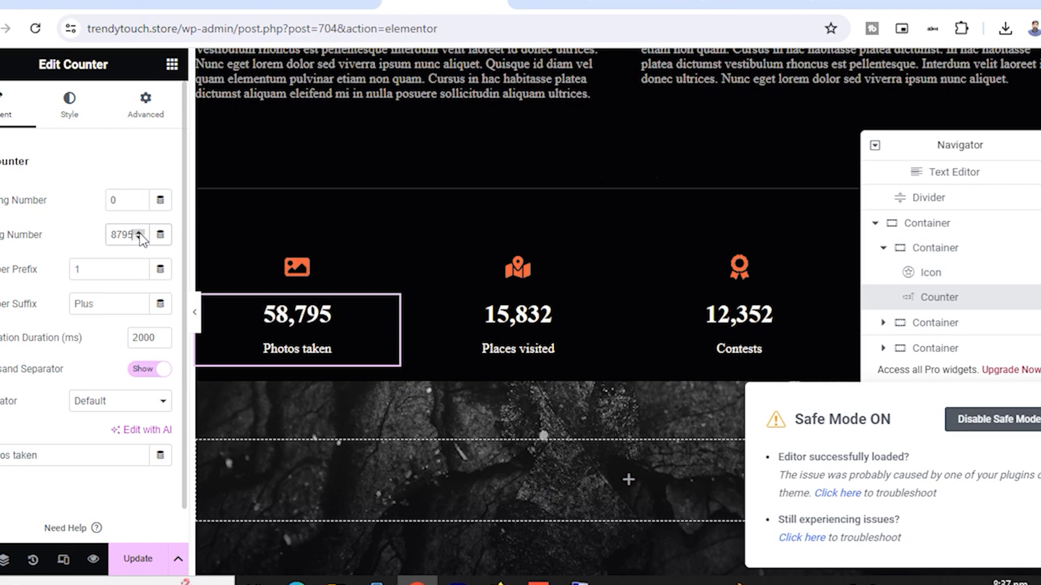
{"action": "left_click", "coordinate": [139, 232]}
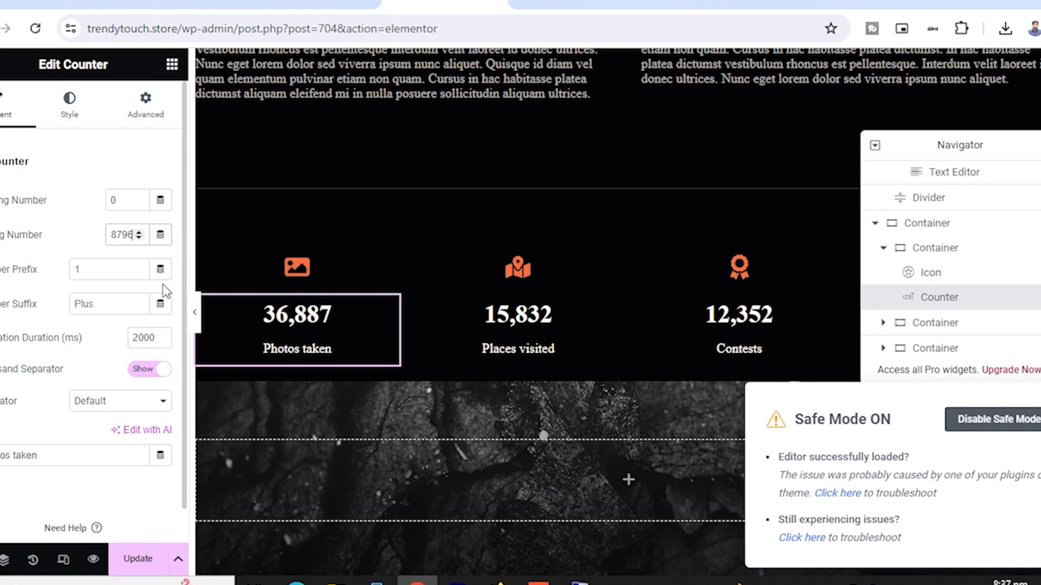
- Inspect the content settings of the Places visited counter and of the Newsletter Updates heading and paragraph
{"action": "left_click", "coordinate": [558, 317]}
{"action": "scroll", "coordinate": [575, 328], "scroll_direction": "down", "scroll_amount": 8}
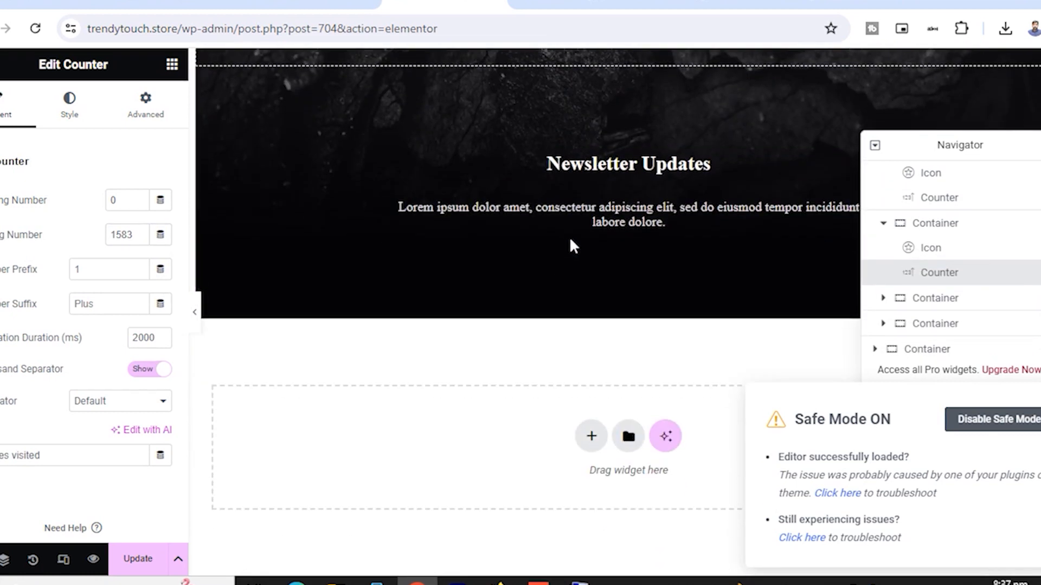
{"action": "left_click", "coordinate": [602, 167]}
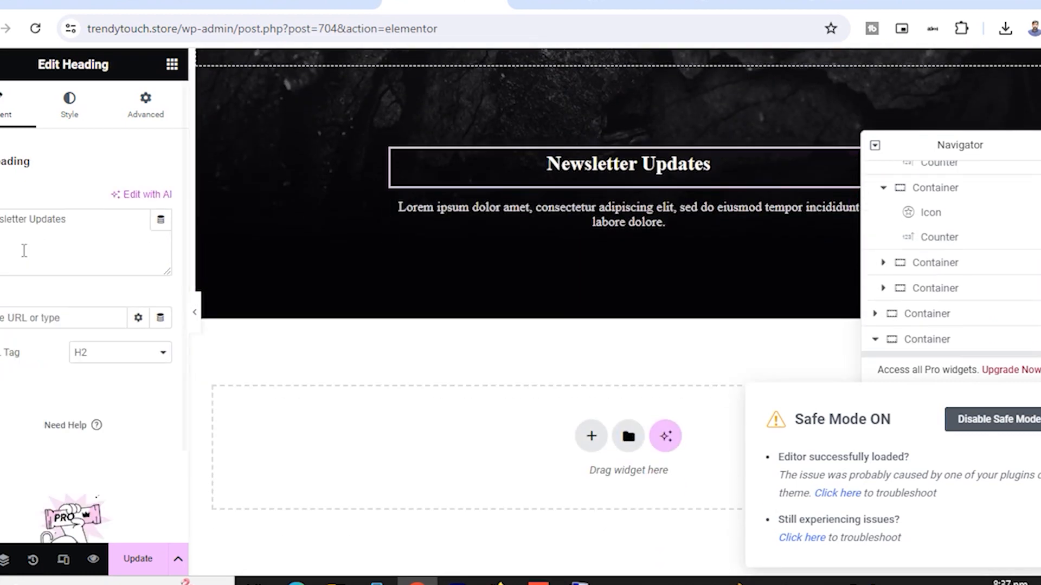
{"action": "left_click", "coordinate": [571, 216]}
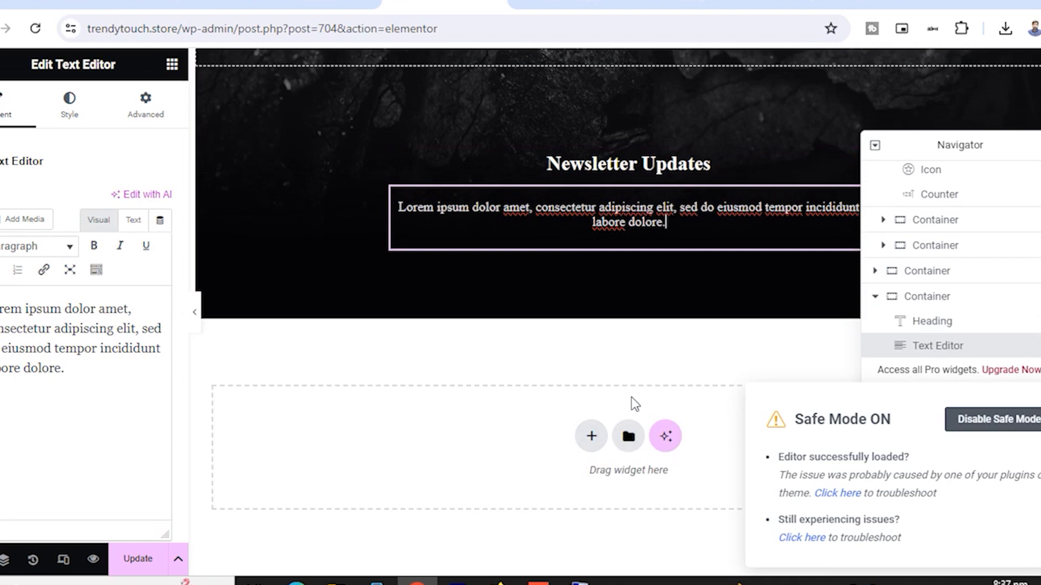
- Return to the top of the homepage and load the live site at trendytouch.store in place of the editor
{"action": "scroll", "coordinate": [651, 380], "scroll_direction": "up", "scroll_amount": 20}
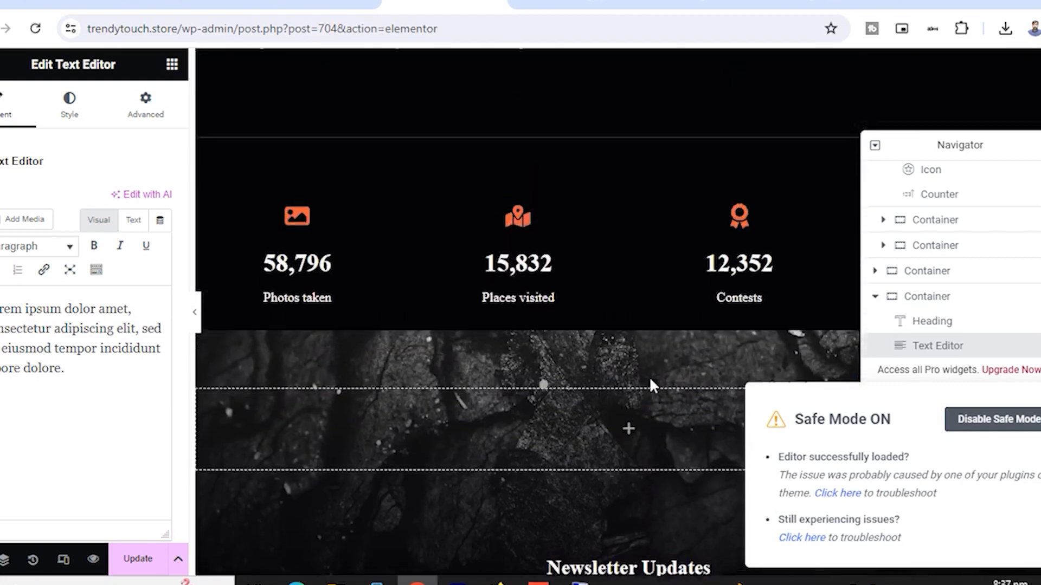
{"action": "scroll", "coordinate": [649, 376], "scroll_direction": "up", "scroll_amount": 10}
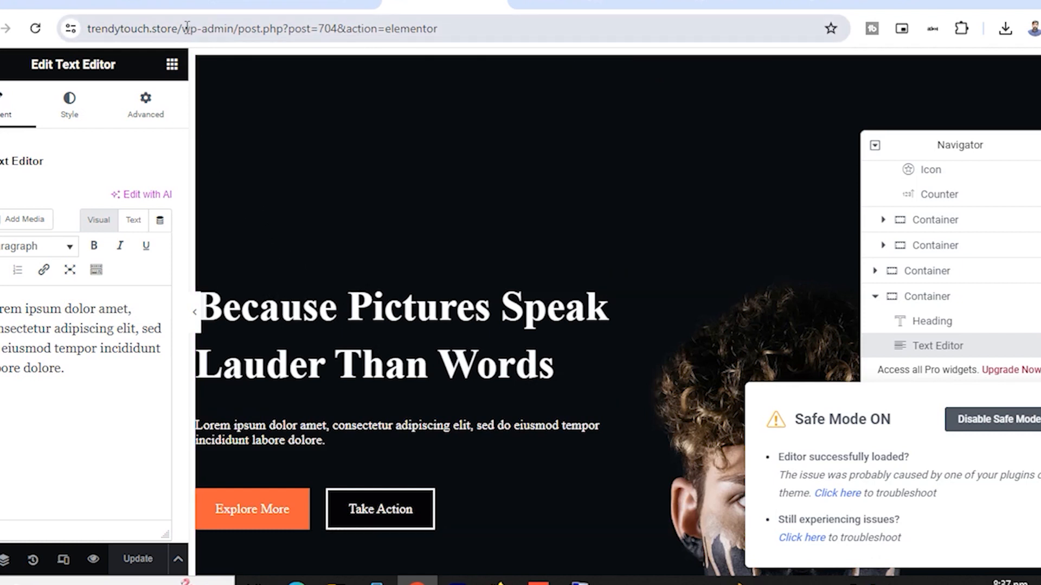
{"action": "left_click_drag", "start_coordinate": [184, 29], "coordinate": [520, 99]}
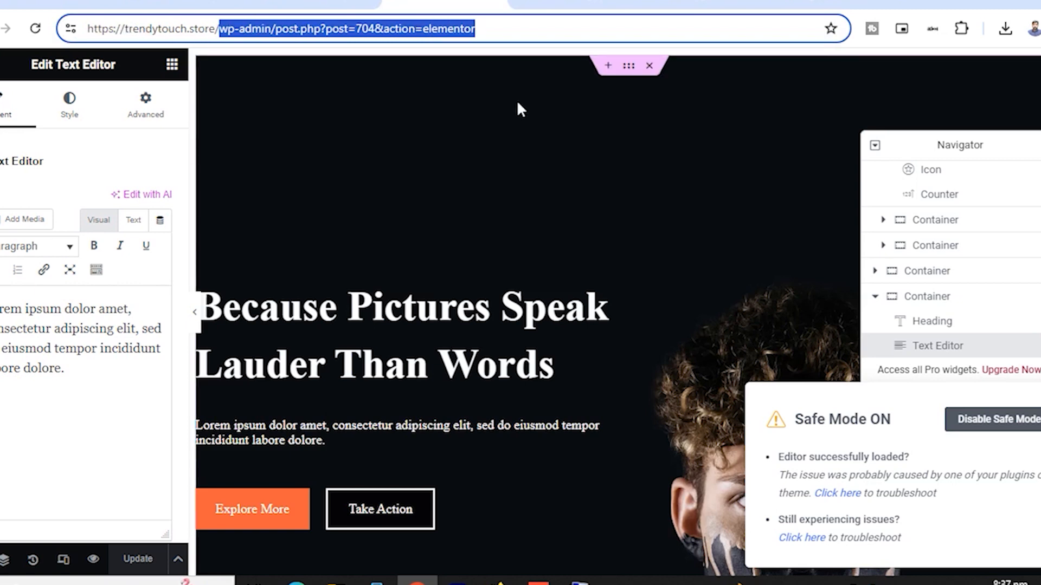
{"action": "key", "text": "BackSpace"}
{"action": "key", "text": "Return"}
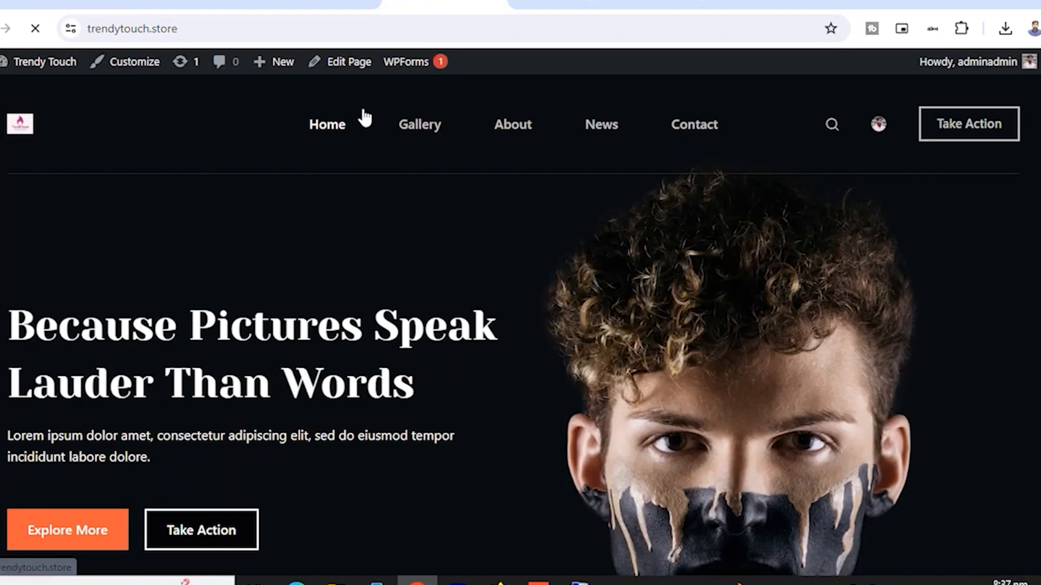
- Open the live site's Gallery page and view its photo grid down to the end
{"action": "left_click", "coordinate": [416, 130]}
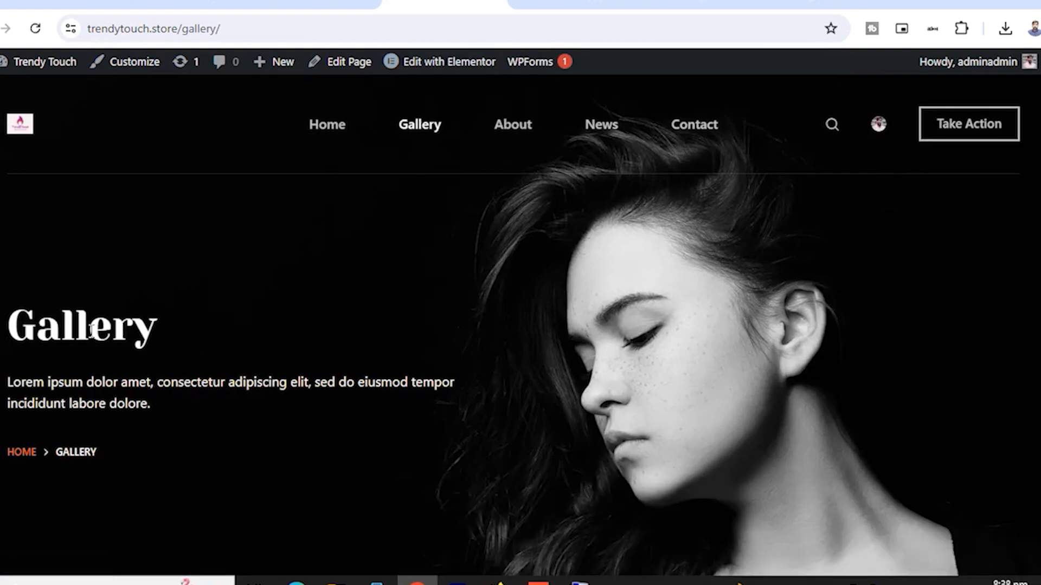
{"action": "scroll", "coordinate": [92, 330], "scroll_direction": "down", "scroll_amount": 15}
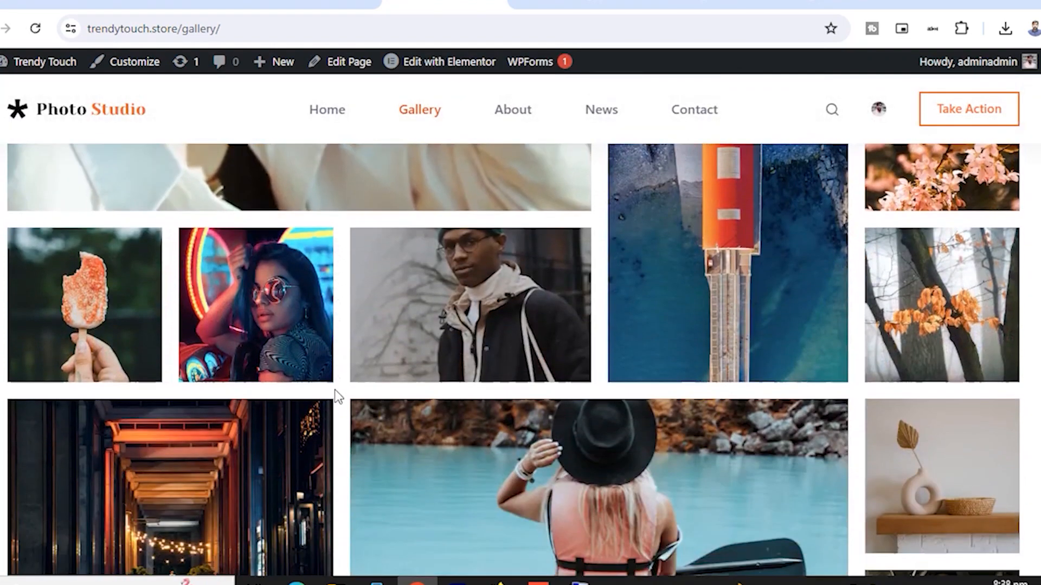
{"action": "scroll", "coordinate": [334, 389], "scroll_direction": "down", "scroll_amount": 10}
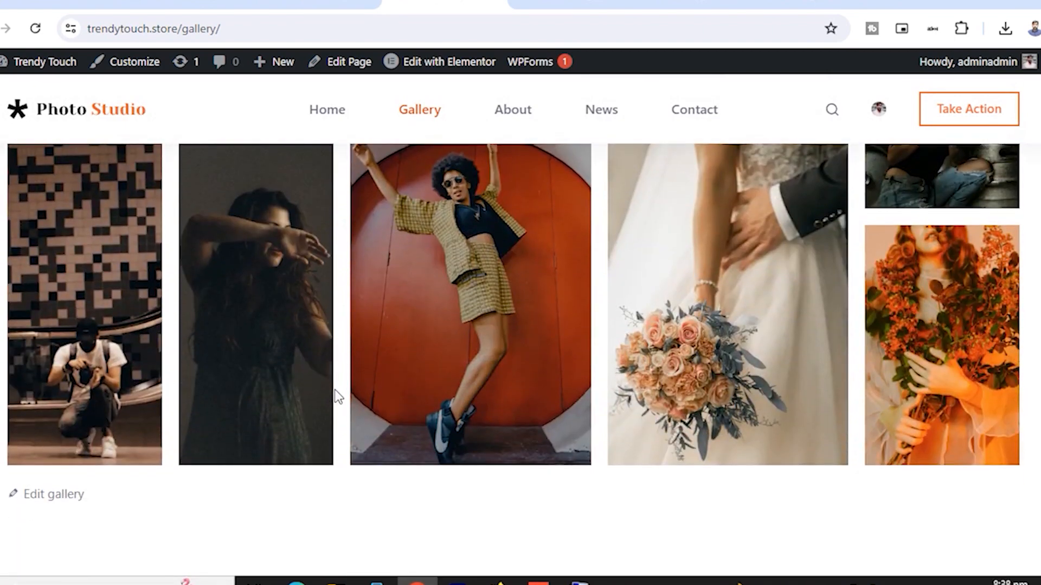
{"action": "scroll", "coordinate": [334, 389], "scroll_direction": "up", "scroll_amount": 10}
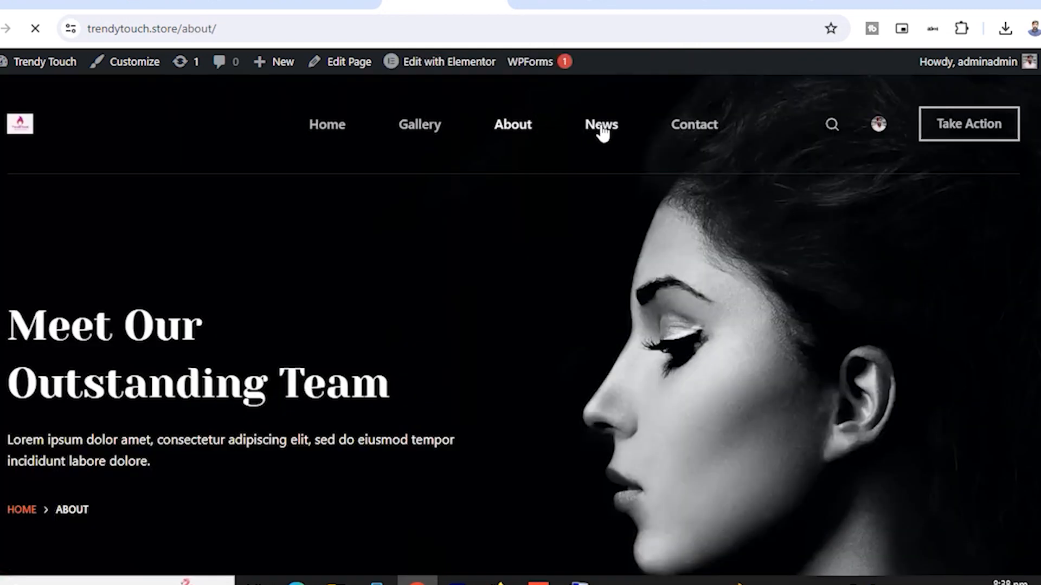
- Visit the live site's News page, and view the Contact page from its header down to the footer
{"action": "left_click", "coordinate": [603, 131]}
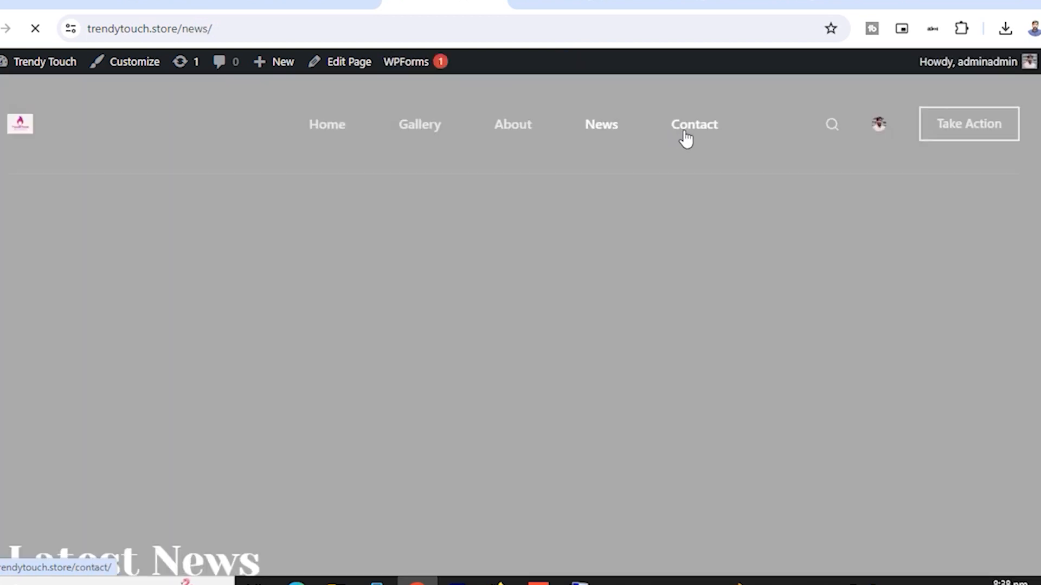
{"action": "left_click", "coordinate": [687, 137]}
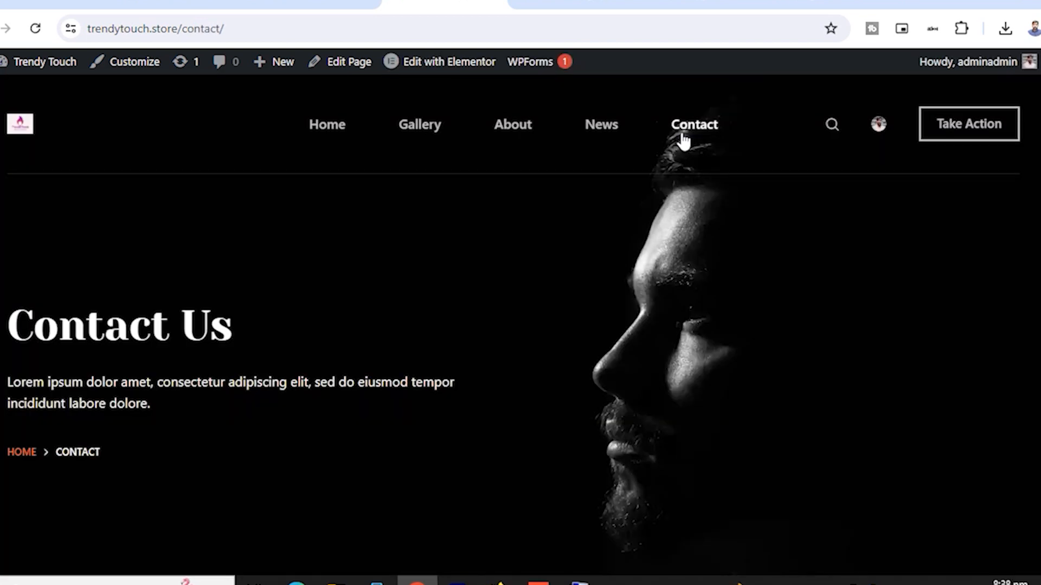
{"action": "scroll", "coordinate": [428, 244], "scroll_direction": "down", "scroll_amount": 10}
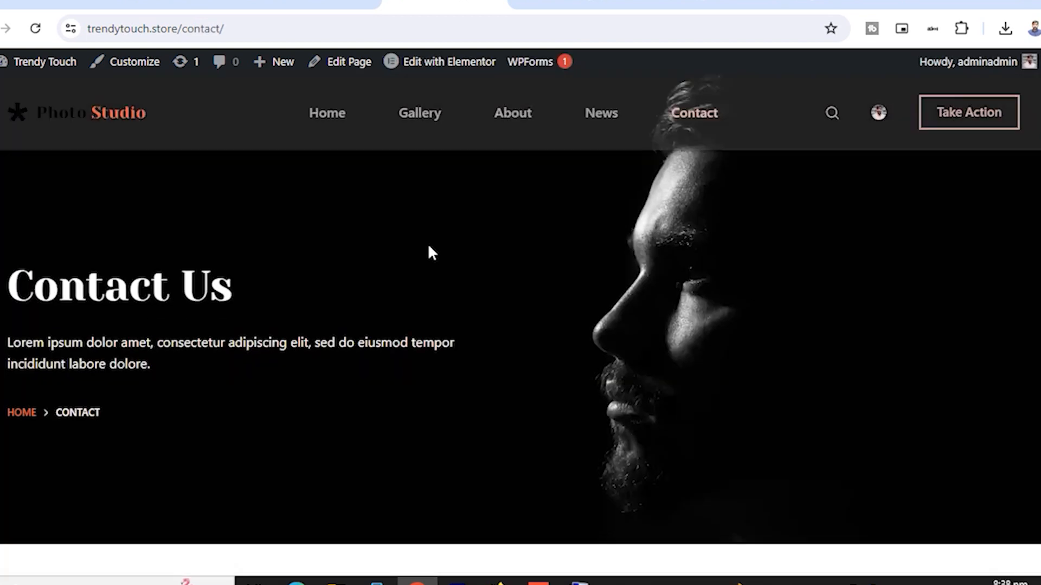
{"action": "scroll", "coordinate": [430, 242], "scroll_direction": "up", "scroll_amount": 4}
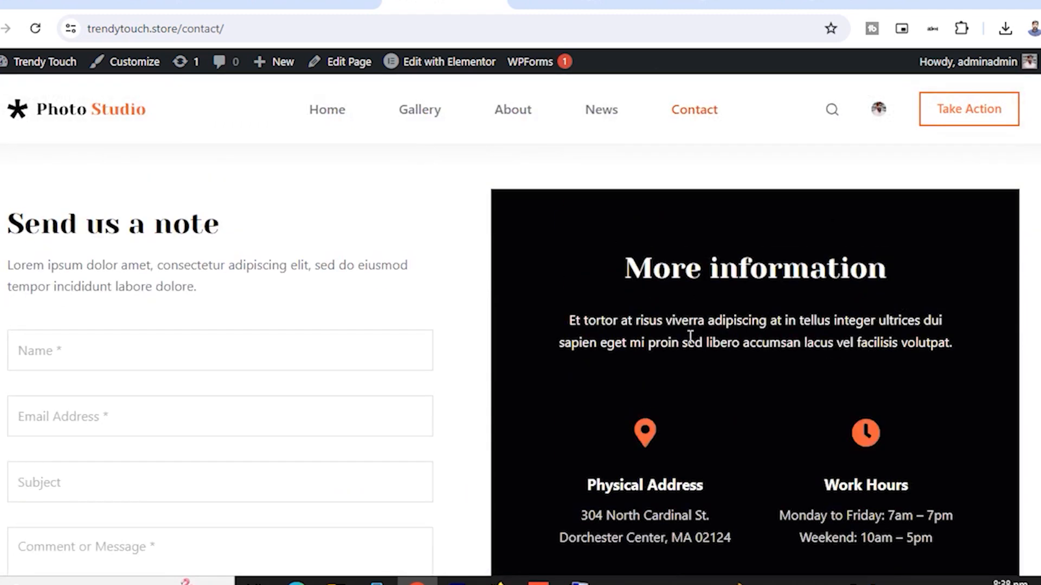
{"action": "scroll", "coordinate": [325, 285], "scroll_direction": "down", "scroll_amount": 3}
{"action": "scroll", "coordinate": [191, 219], "scroll_direction": "down", "scroll_amount": 15}
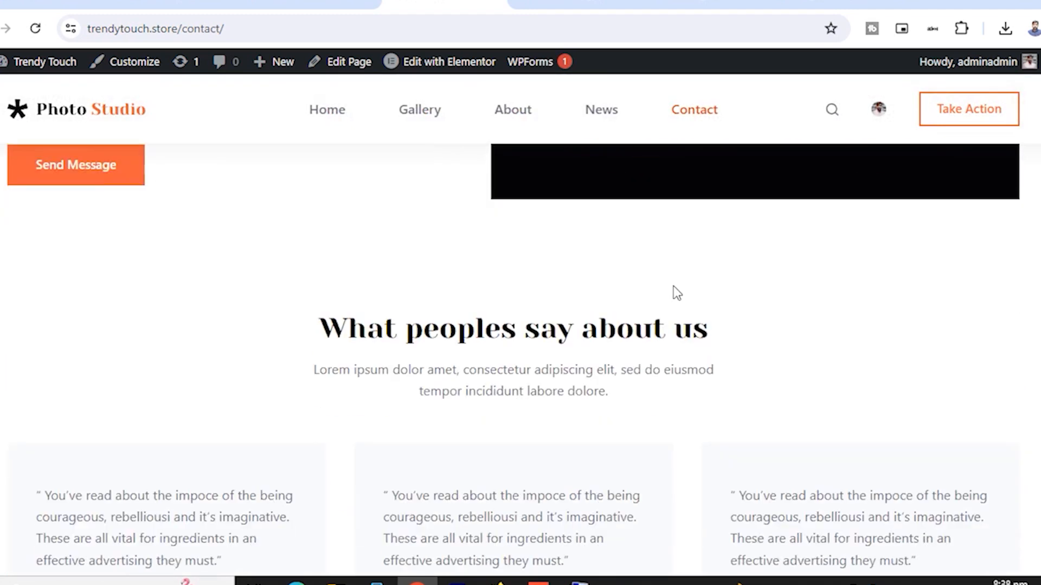
{"action": "scroll", "coordinate": [524, 228], "scroll_direction": "down", "scroll_amount": 8}
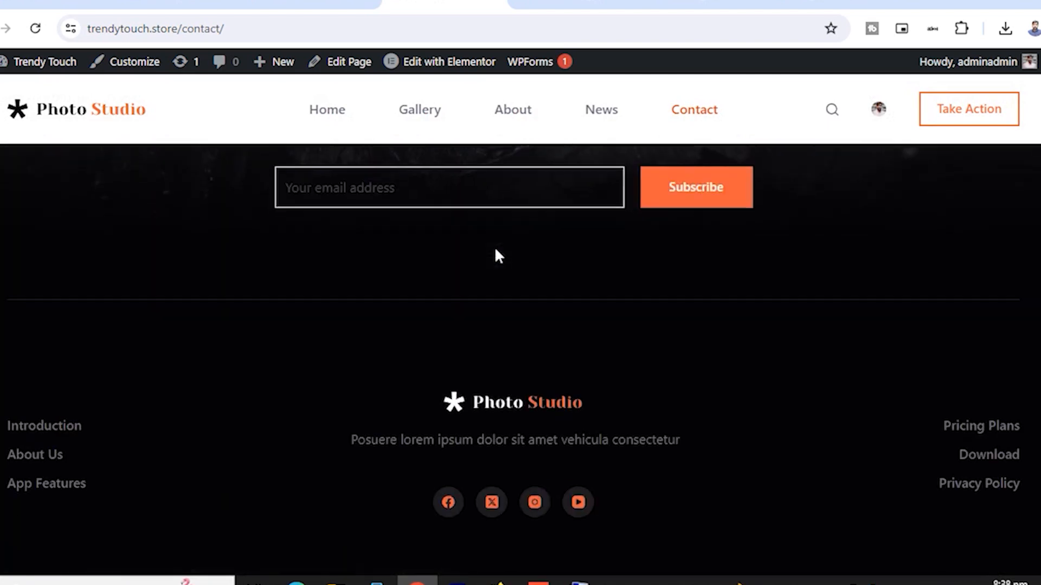
{"action": "scroll", "coordinate": [509, 252], "scroll_direction": "up", "scroll_amount": 15}
{"action": "scroll", "coordinate": [509, 248], "scroll_direction": "up", "scroll_amount": 6}
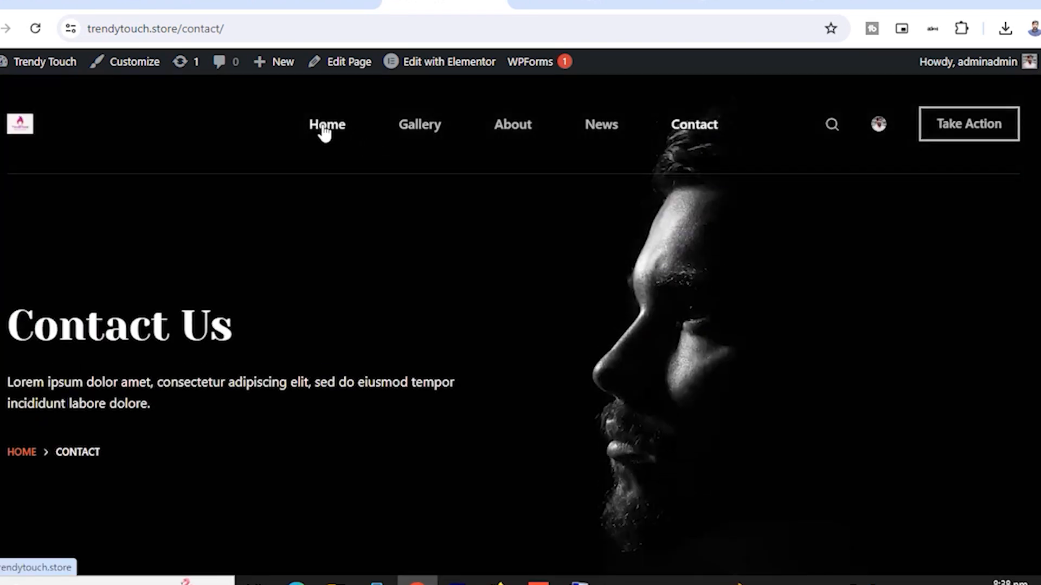
- Return to the WordPress admin dashboard and open the list of all pages
{"action": "left_click", "coordinate": [292, 2]}
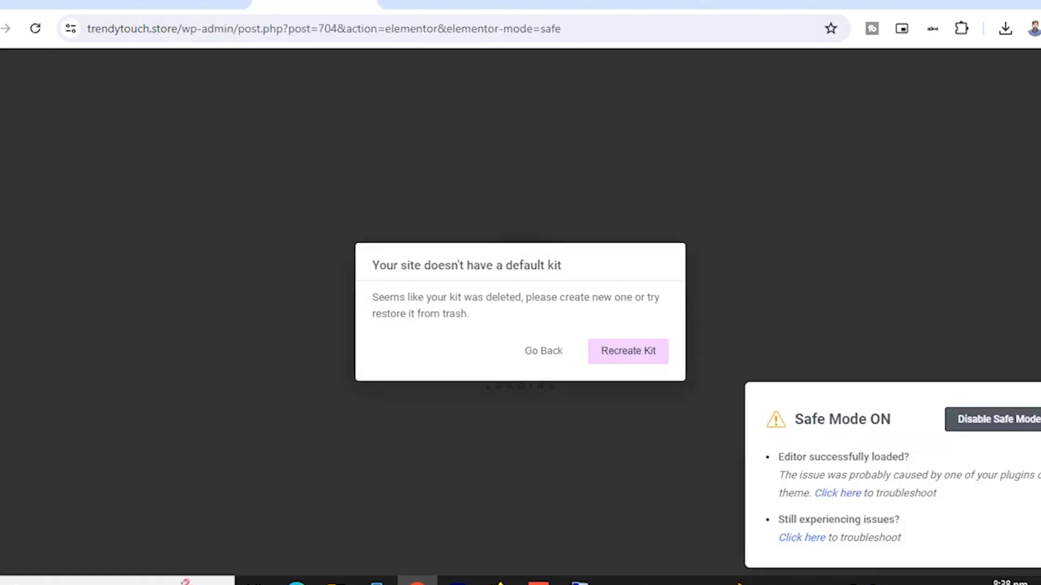
{"action": "left_click", "coordinate": [184, 2]}
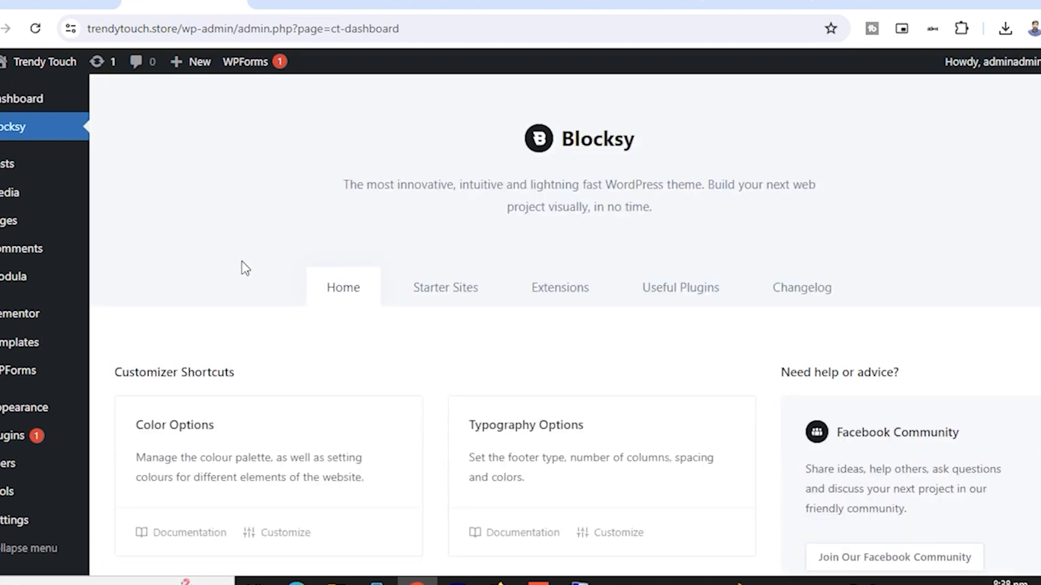
{"action": "mouse_move", "coordinate": [18, 173]}
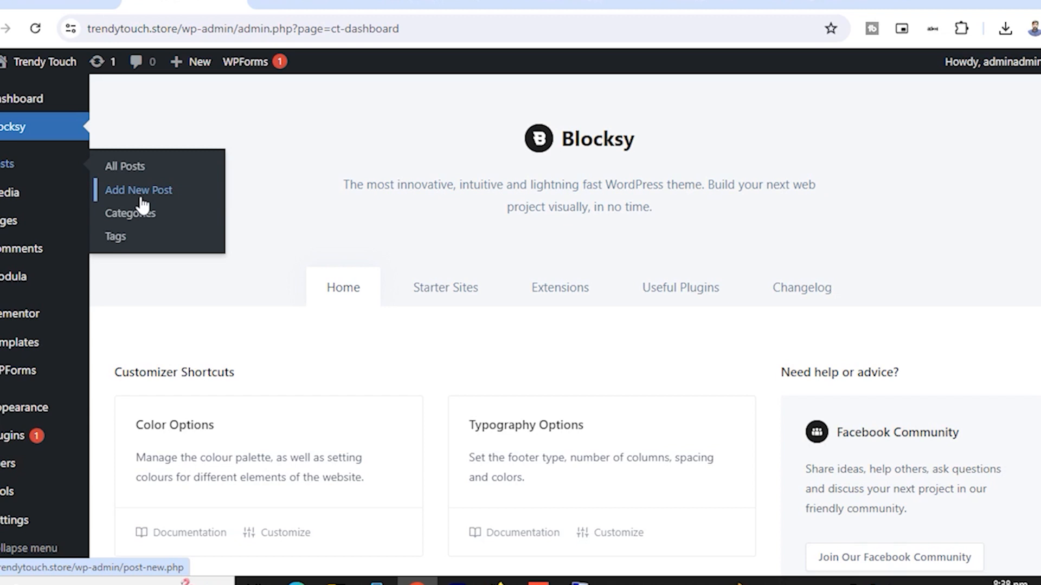
{"action": "left_click", "coordinate": [22, 225]}
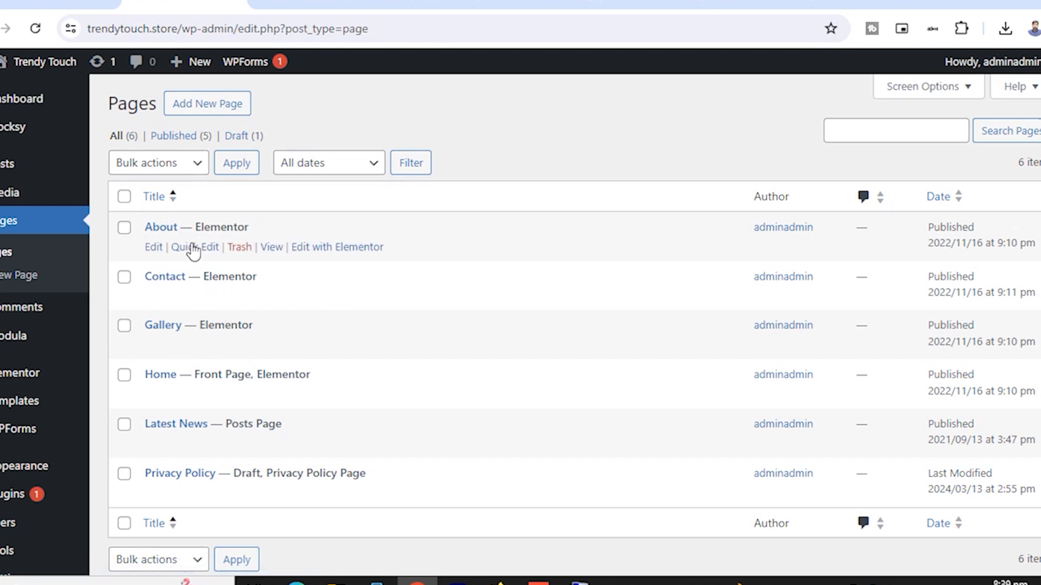
- View the blank new-page editor with its welcome guide dismissed, and return to the existing pages list
{"action": "left_click", "coordinate": [209, 106]}
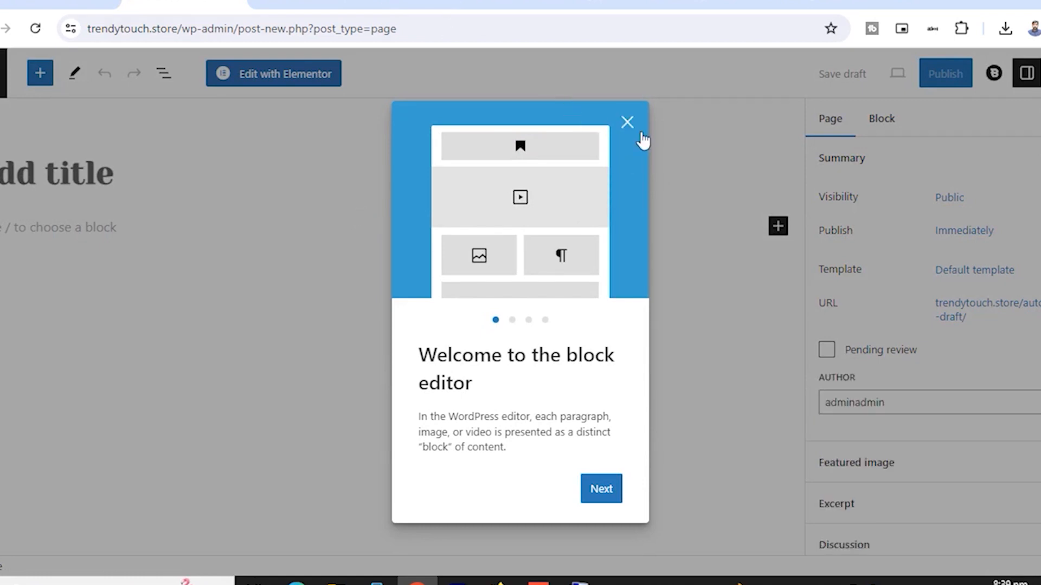
{"action": "left_click", "coordinate": [629, 124]}
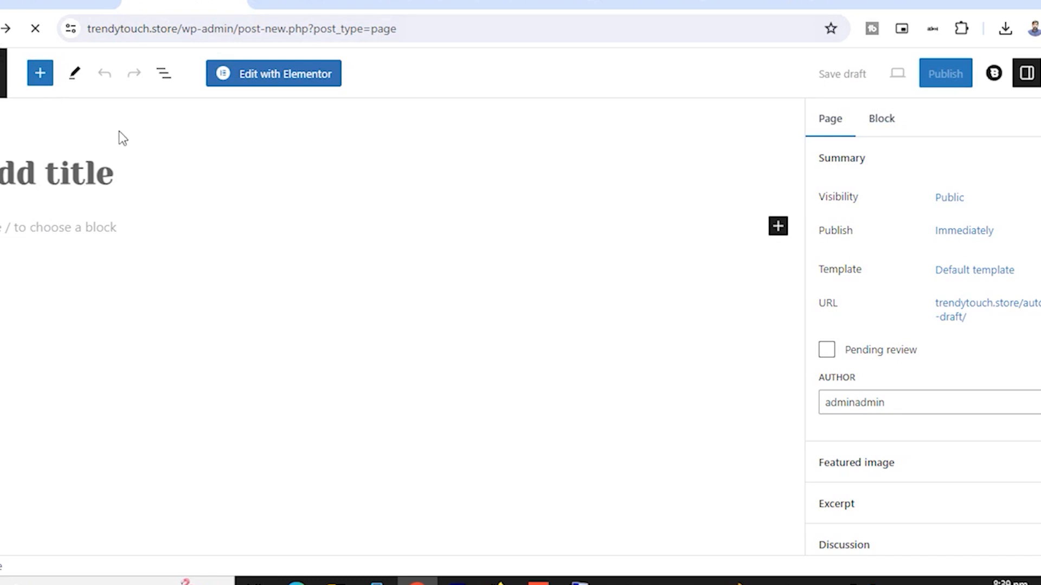
{"action": "scroll", "coordinate": [312, 332], "scroll_direction": "down", "scroll_amount": 1}
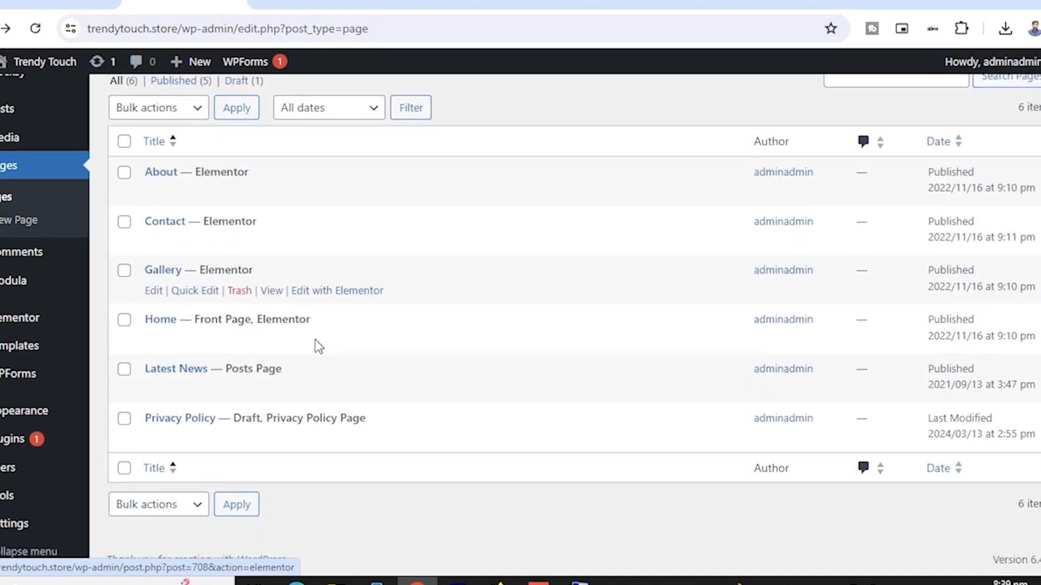
{"action": "scroll", "coordinate": [316, 340], "scroll_direction": "up", "scroll_amount": 1}
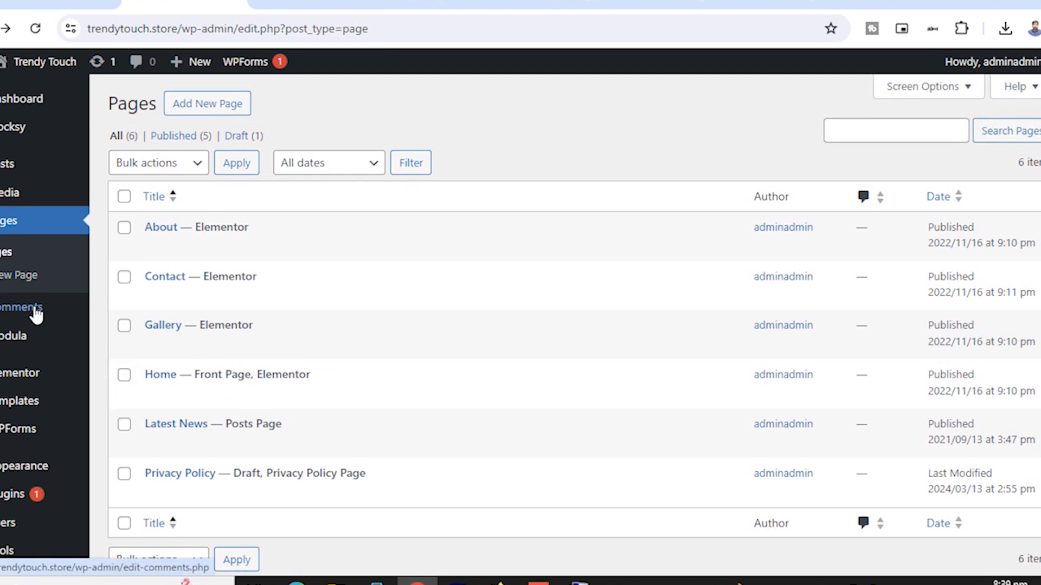
- Open the Modula galleries list and look over the Gallery Page and Home Gallery entries
{"action": "left_click", "coordinate": [21, 341]}
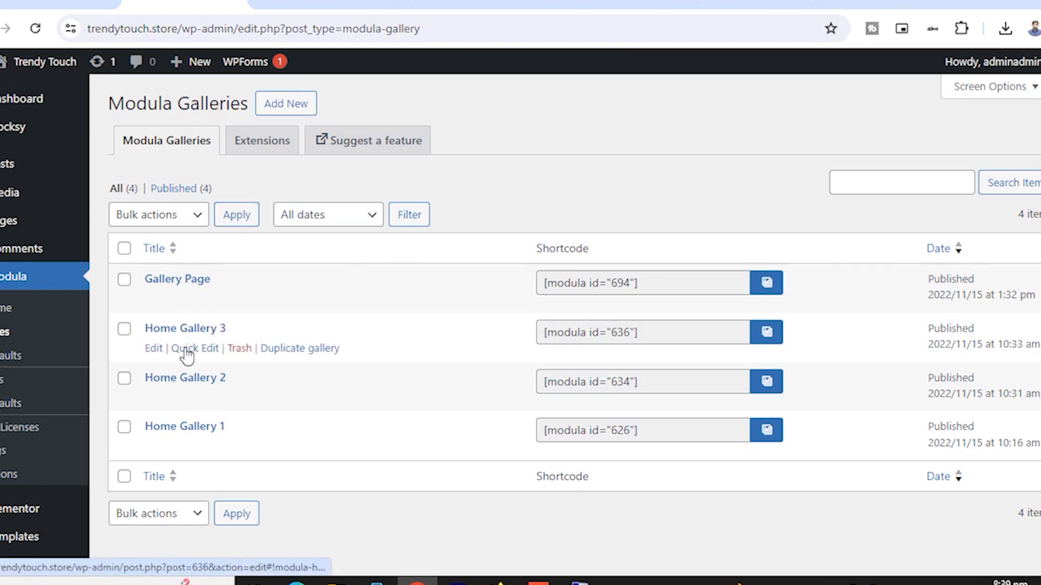
{"action": "scroll", "coordinate": [46, 409], "scroll_direction": "down", "scroll_amount": 5}
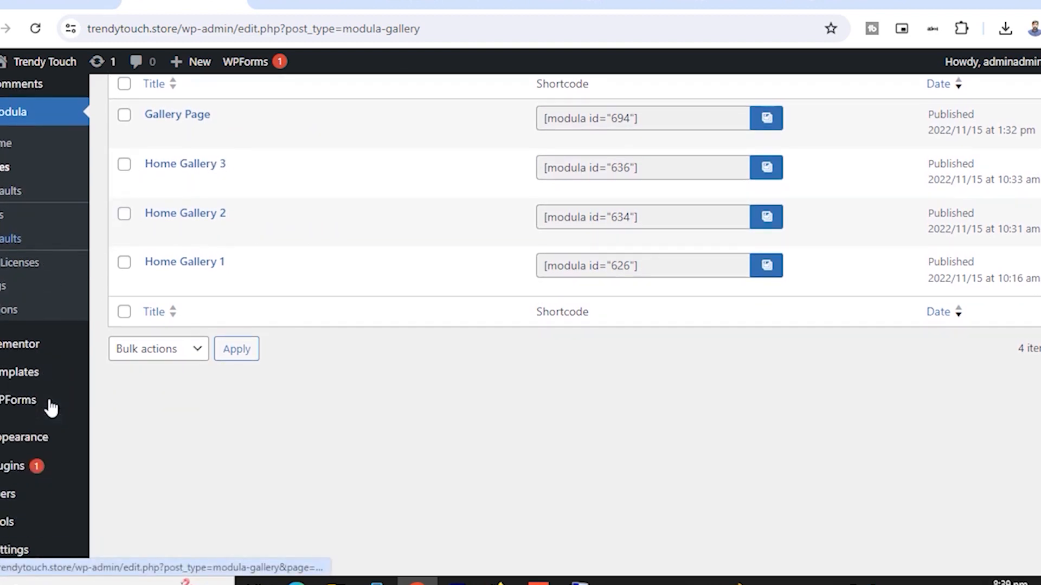
{"action": "mouse_move", "coordinate": [27, 353]}
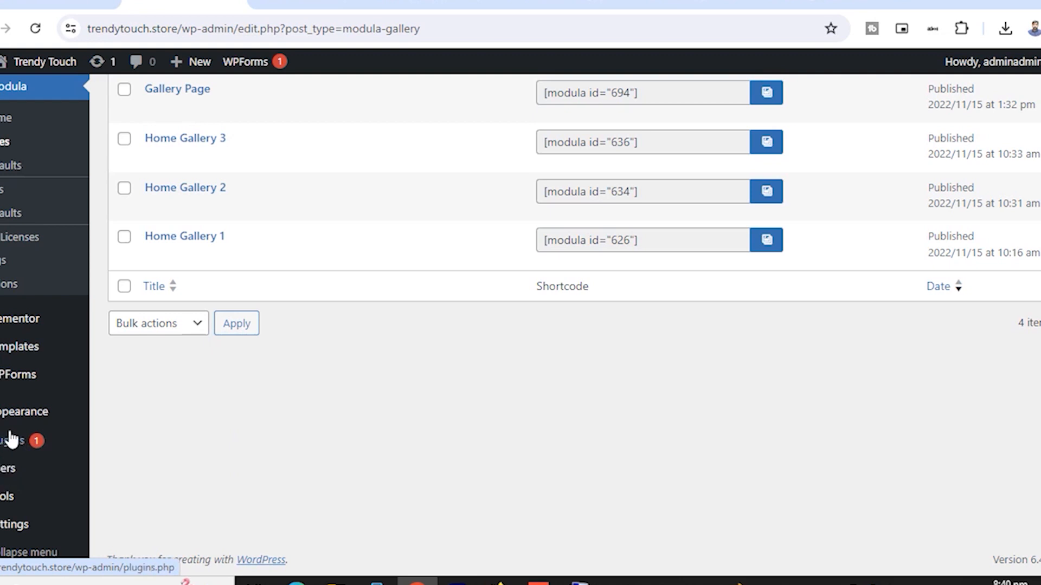
- Open the installed plugins list and review its entries from Akismet Anti-spam to WPForms Lite
{"action": "left_click", "coordinate": [10, 447]}
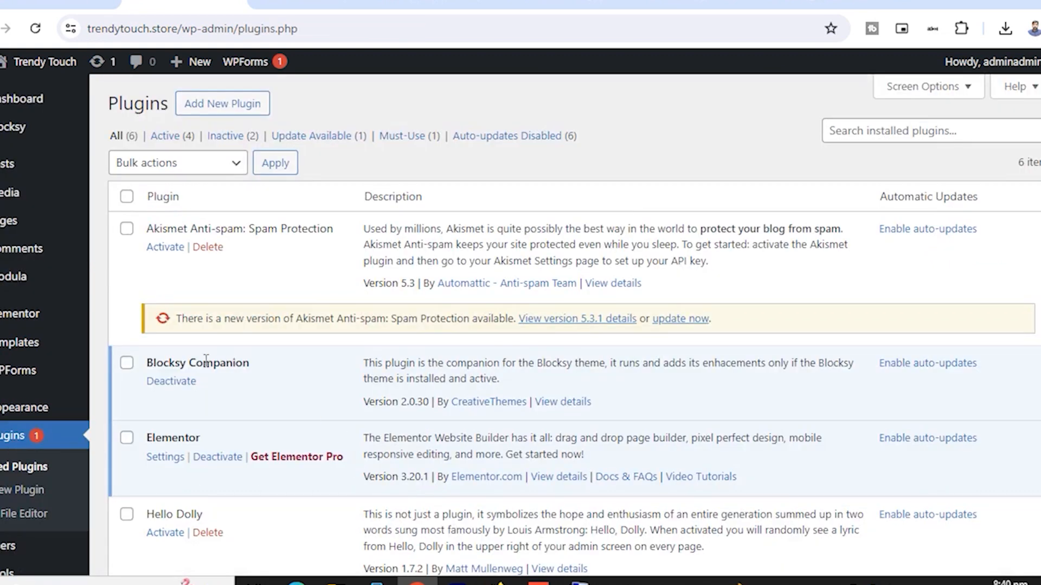
{"action": "scroll", "coordinate": [222, 343], "scroll_direction": "down", "scroll_amount": 5}
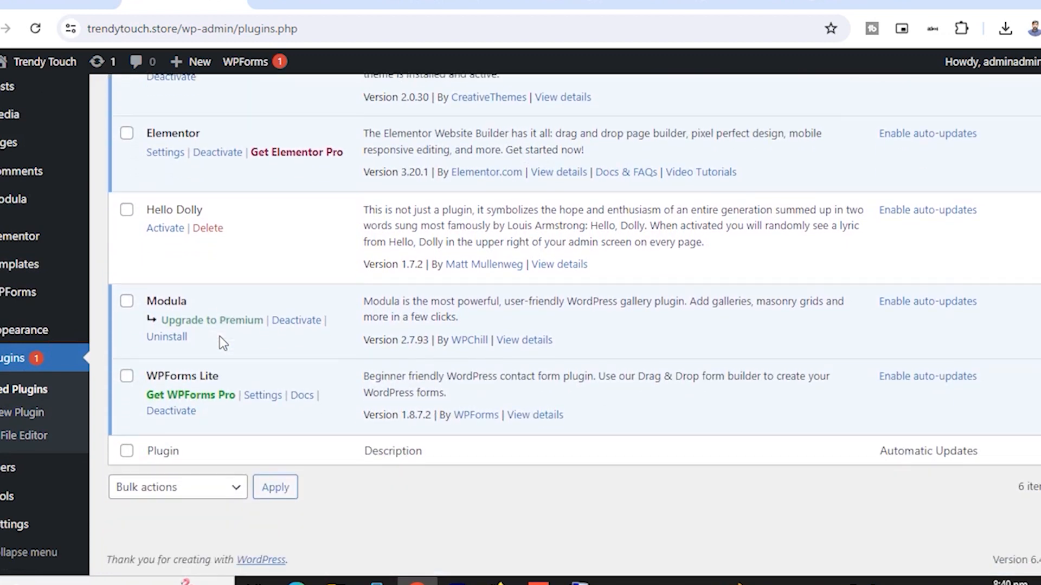
{"action": "scroll", "coordinate": [220, 343], "scroll_direction": "up", "scroll_amount": 1}
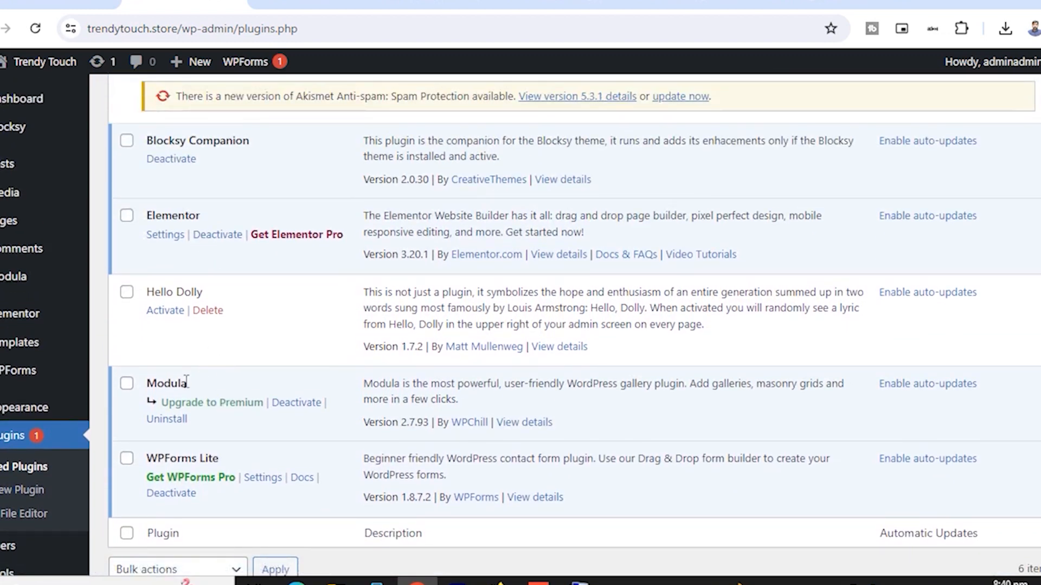
{"action": "scroll", "coordinate": [252, 438], "scroll_direction": "up", "scroll_amount": 5}
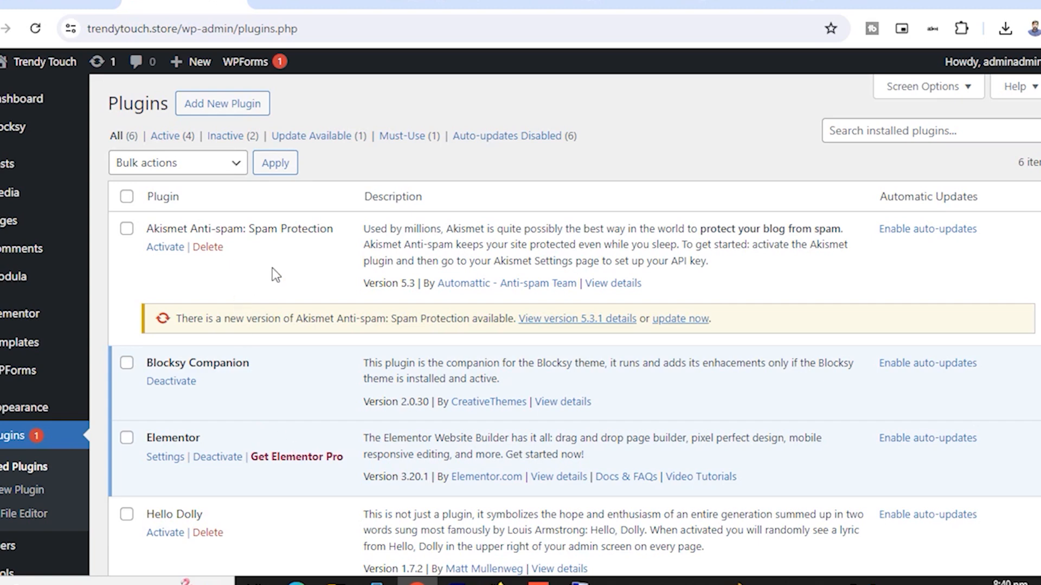
- Browse the featured plugins available for installation, and search the plugin directory for "yoast"
{"action": "left_click", "coordinate": [224, 105]}
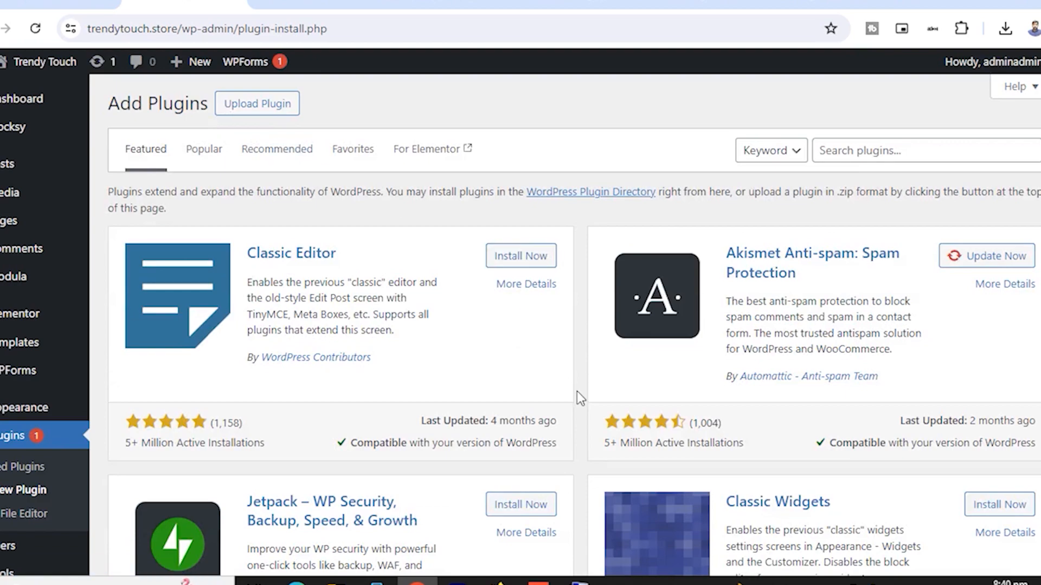
{"action": "scroll", "coordinate": [542, 406], "scroll_direction": "down", "scroll_amount": 2}
{"action": "scroll", "coordinate": [542, 379], "scroll_direction": "down", "scroll_amount": 1}
{"action": "scroll", "coordinate": [710, 409], "scroll_direction": "down", "scroll_amount": 5}
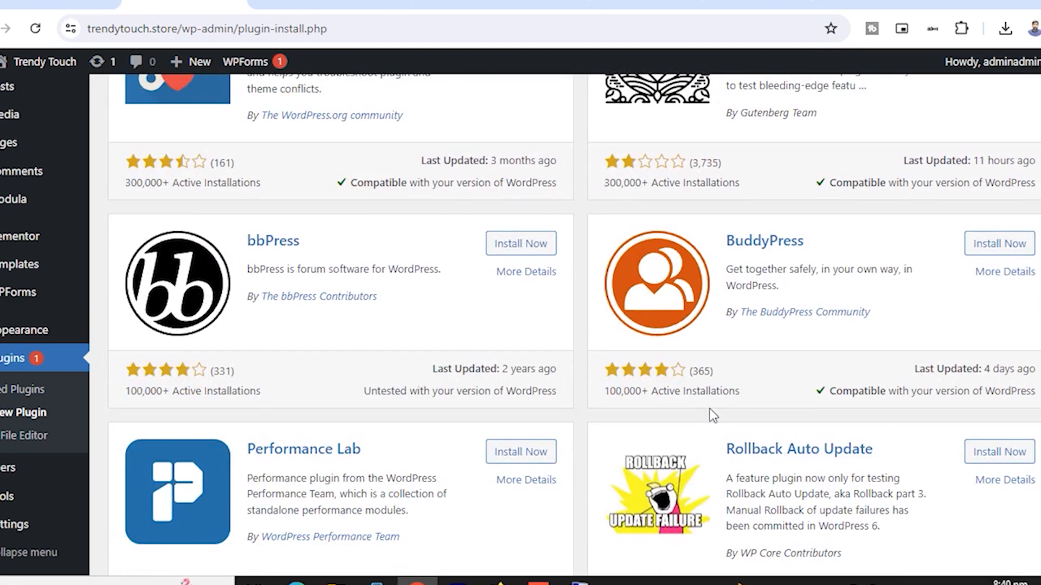
{"action": "scroll", "coordinate": [710, 412], "scroll_direction": "down", "scroll_amount": 3}
{"action": "scroll", "coordinate": [710, 412], "scroll_direction": "up", "scroll_amount": 10}
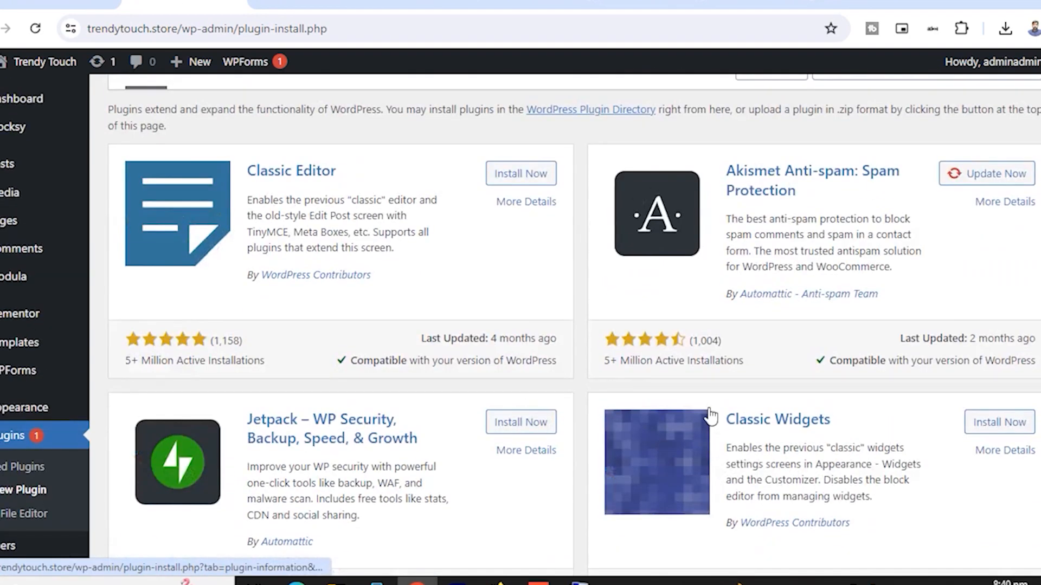
{"action": "scroll", "coordinate": [711, 416], "scroll_direction": "up", "scroll_amount": 2}
{"action": "left_click", "coordinate": [871, 151]}
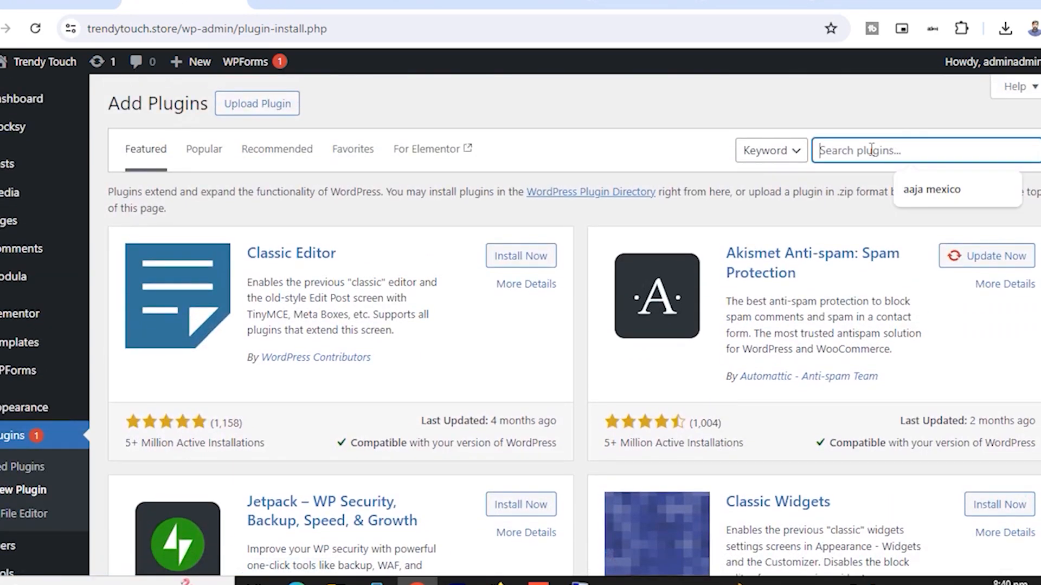
{"action": "type", "text": "yoast"}
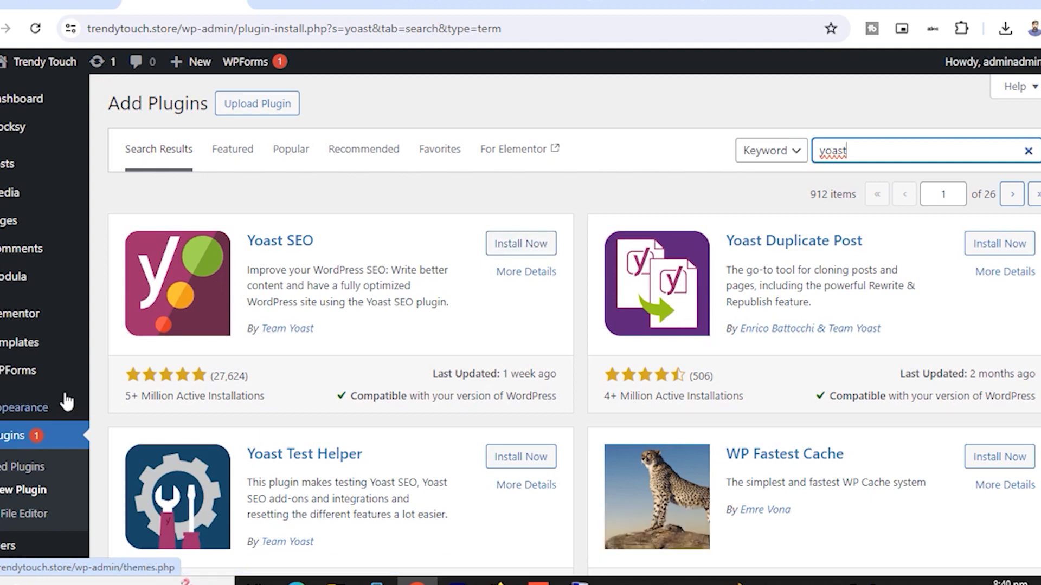
- Open the site's General Settings and review the title, tagline, address, membership, language and date options
{"action": "scroll", "coordinate": [75, 379], "scroll_direction": "down", "scroll_amount": 3}
{"action": "scroll", "coordinate": [84, 401], "scroll_direction": "down", "scroll_amount": 2}
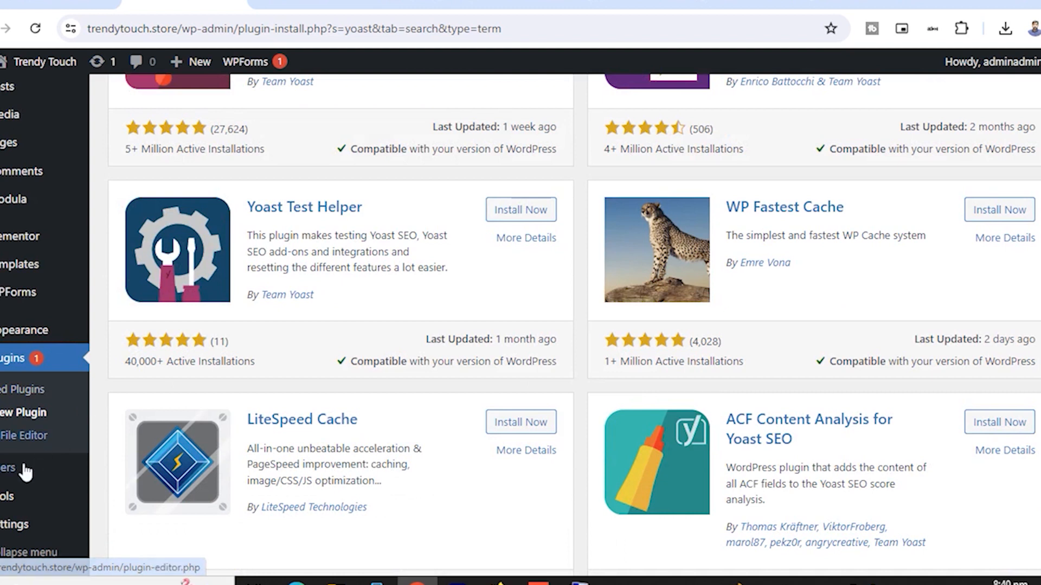
{"action": "mouse_move", "coordinate": [65, 496]}
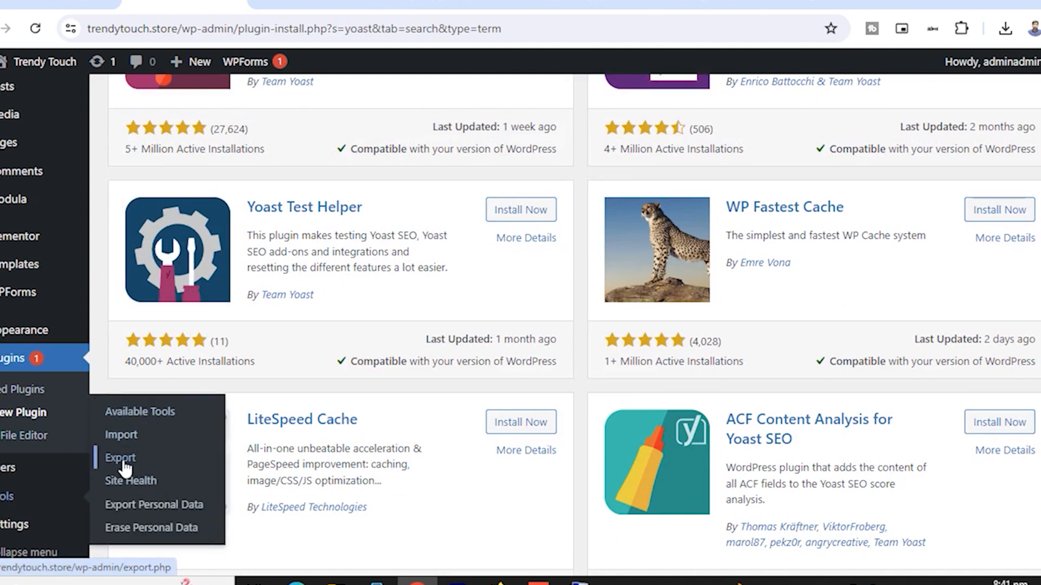
{"action": "mouse_move", "coordinate": [42, 477]}
{"action": "mouse_move", "coordinate": [25, 525]}
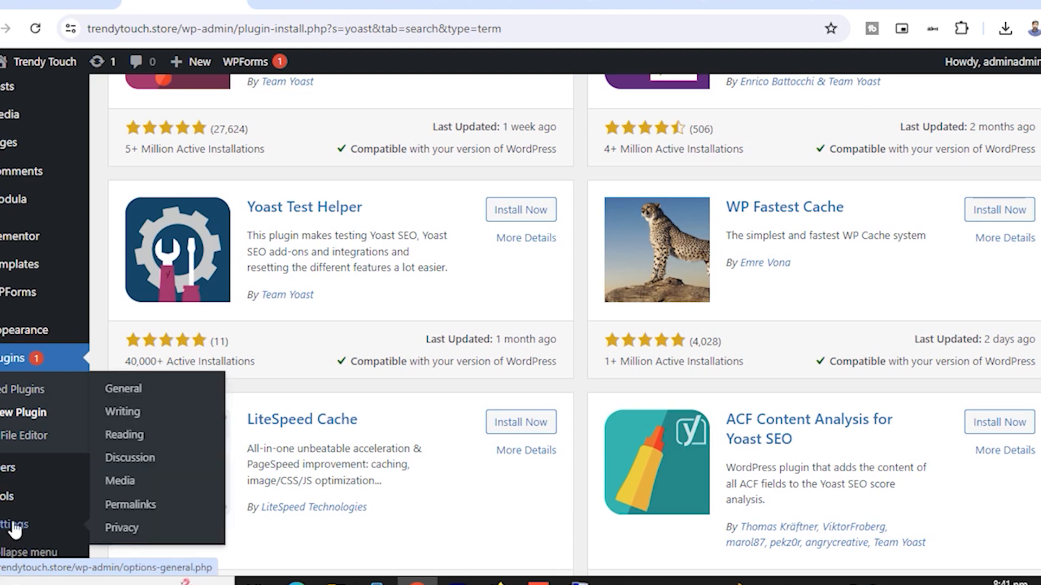
{"action": "left_click", "coordinate": [129, 386]}
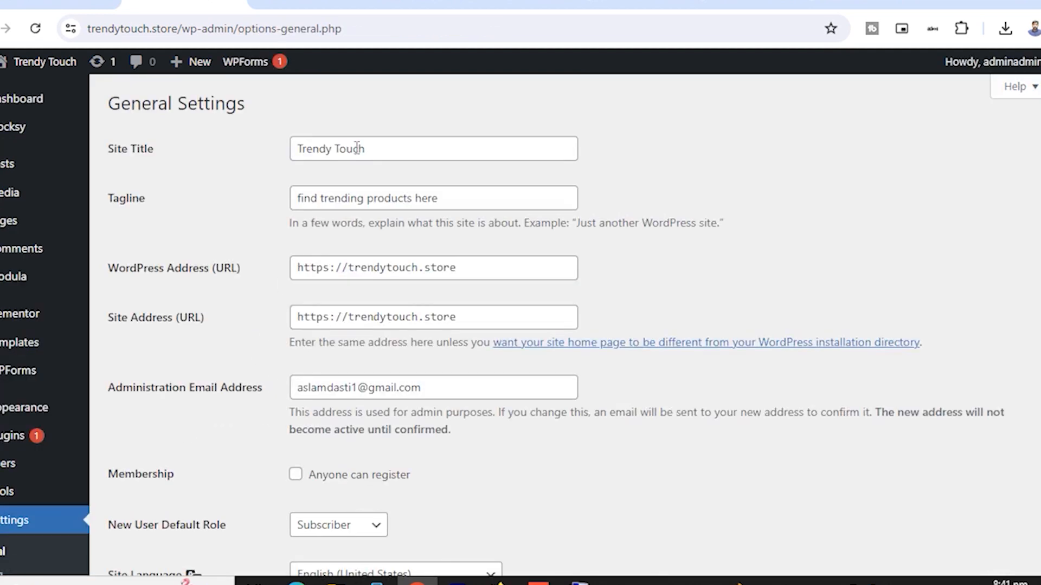
{"action": "scroll", "coordinate": [364, 284], "scroll_direction": "down", "scroll_amount": 3}
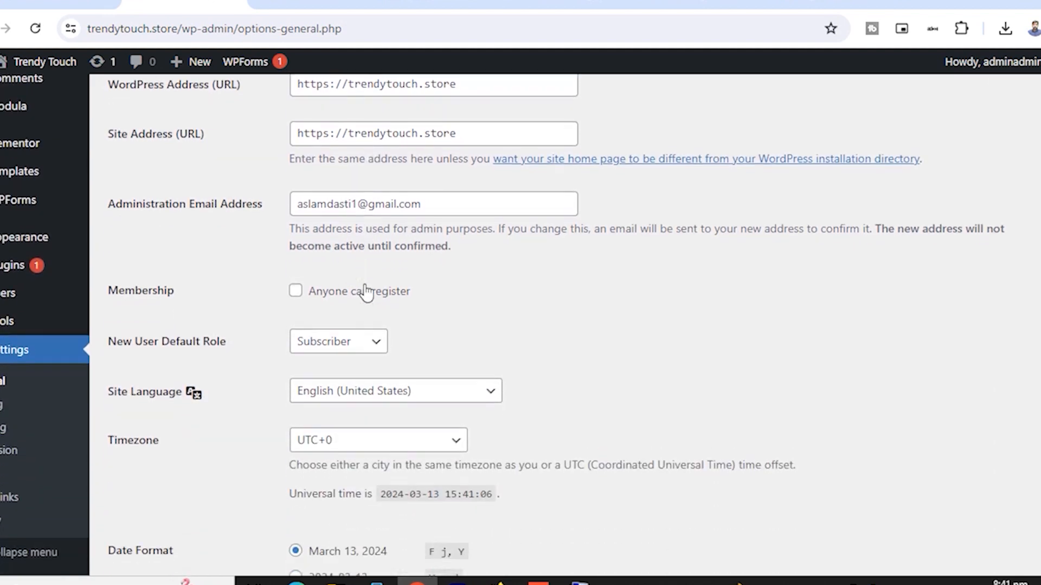
{"action": "scroll", "coordinate": [364, 288], "scroll_direction": "down", "scroll_amount": 5}
{"action": "scroll", "coordinate": [379, 279], "scroll_direction": "up", "scroll_amount": 8}
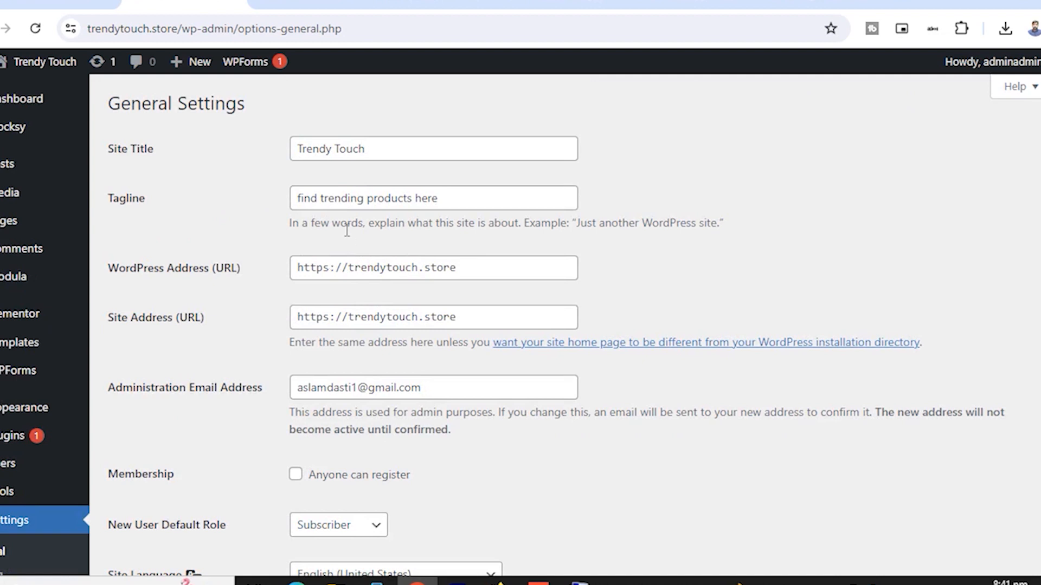
{"action": "scroll", "coordinate": [164, 411], "scroll_direction": "down", "scroll_amount": 3}
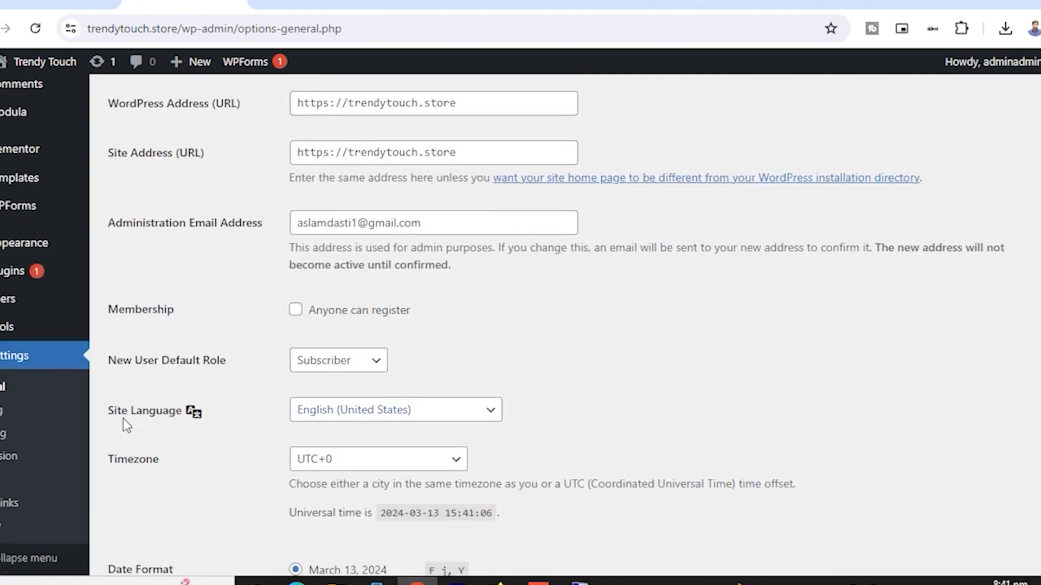
- Open the Writing Settings and review the post-via-email and update services options
{"action": "left_click", "coordinate": [27, 418]}
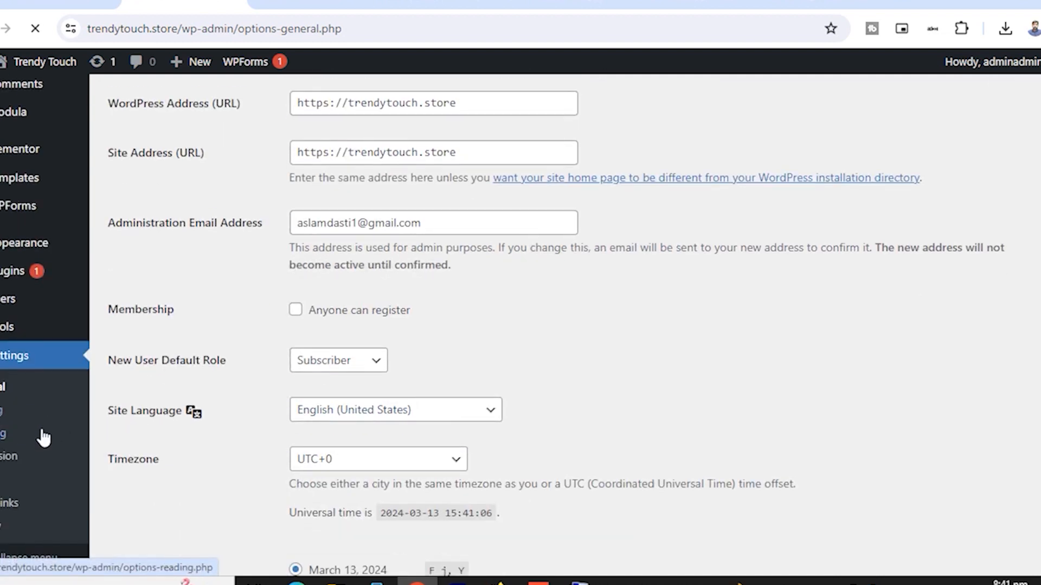
{"action": "scroll", "coordinate": [379, 321], "scroll_direction": "down", "scroll_amount": 2}
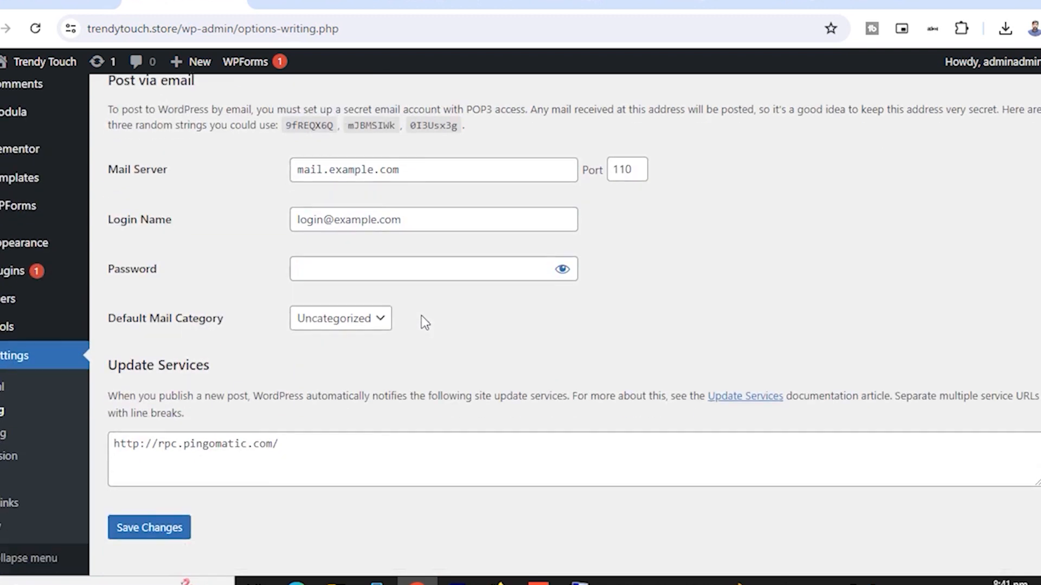
{"action": "scroll", "coordinate": [353, 361], "scroll_direction": "down", "scroll_amount": 1}
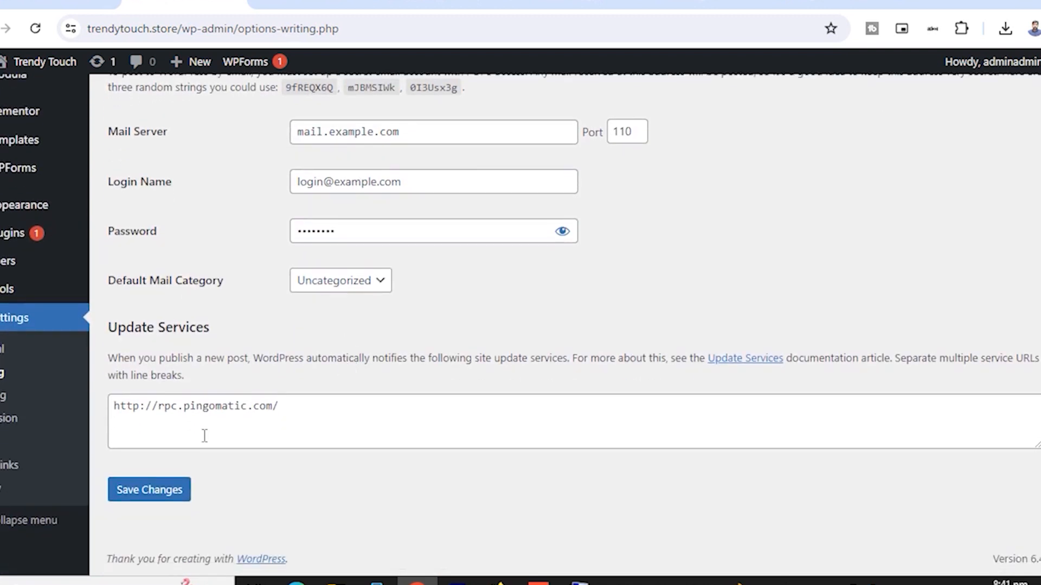
- Open the Reading Settings and review the homepage display, post count, feed content and search engine visibility options
{"action": "left_click", "coordinate": [8, 402]}
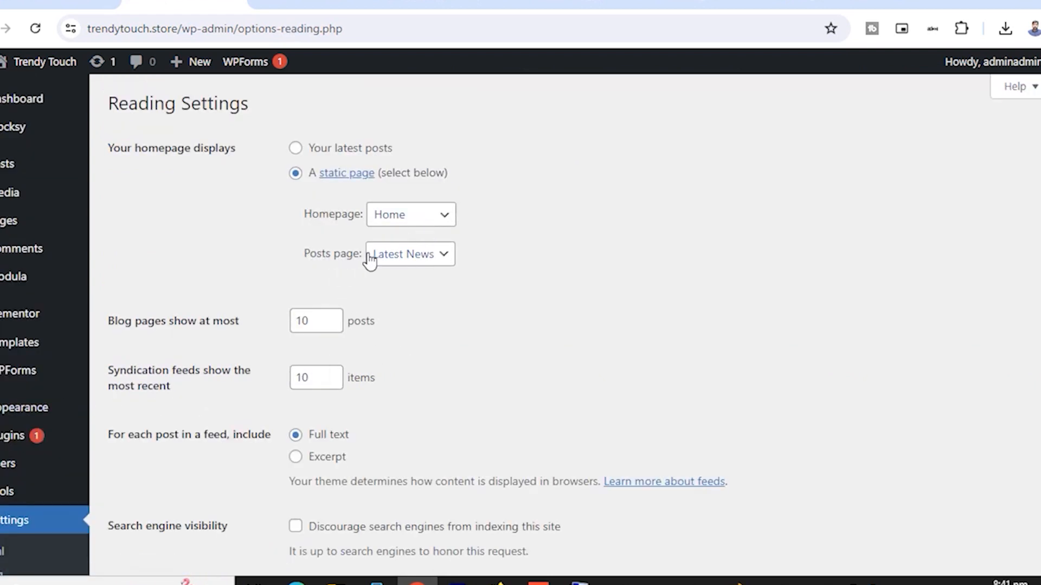
{"action": "scroll", "coordinate": [436, 273], "scroll_direction": "down", "scroll_amount": 3}
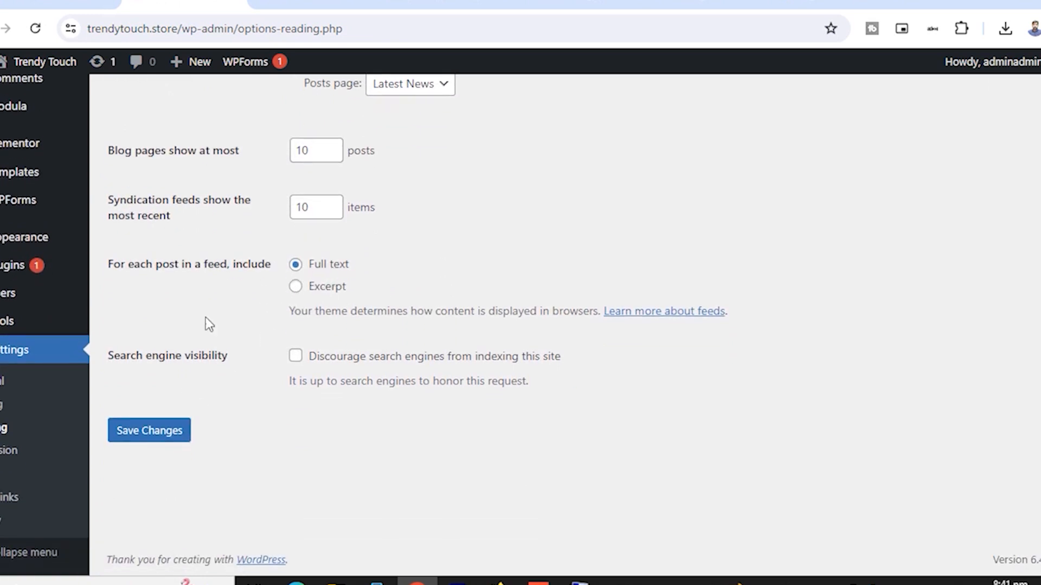
{"action": "scroll", "coordinate": [221, 283], "scroll_direction": "up", "scroll_amount": 3}
{"action": "scroll", "coordinate": [217, 287], "scroll_direction": "down", "scroll_amount": 3}
{"action": "scroll", "coordinate": [217, 288], "scroll_direction": "up", "scroll_amount": 3}
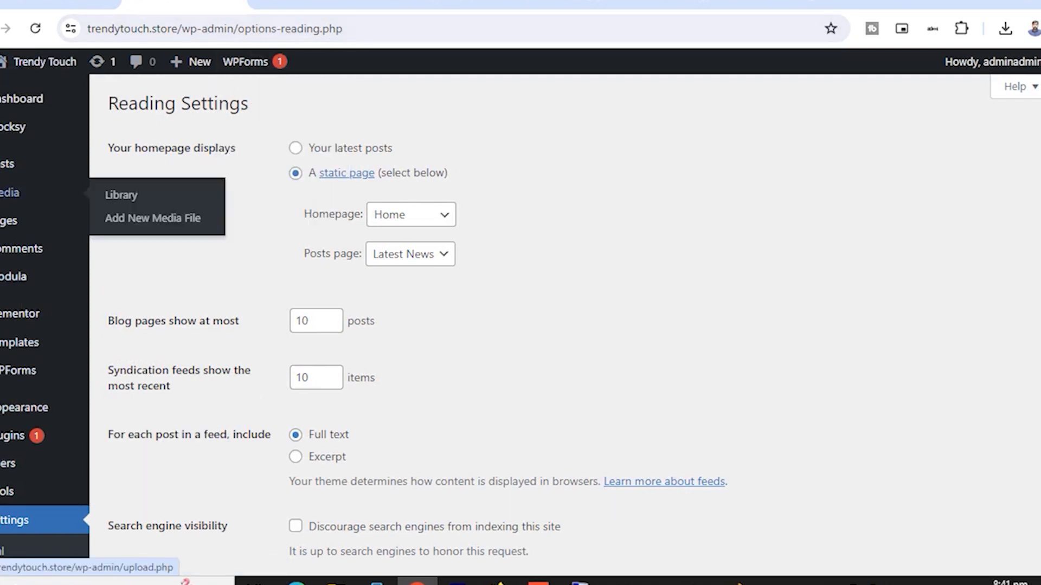
- Open the live Trendy Touch site in a new browser tab and look over the homepage from the hero to below Popular Works
{"action": "mouse_move", "coordinate": [50, 65]}
{"action": "right_click", "coordinate": [30, 91]}
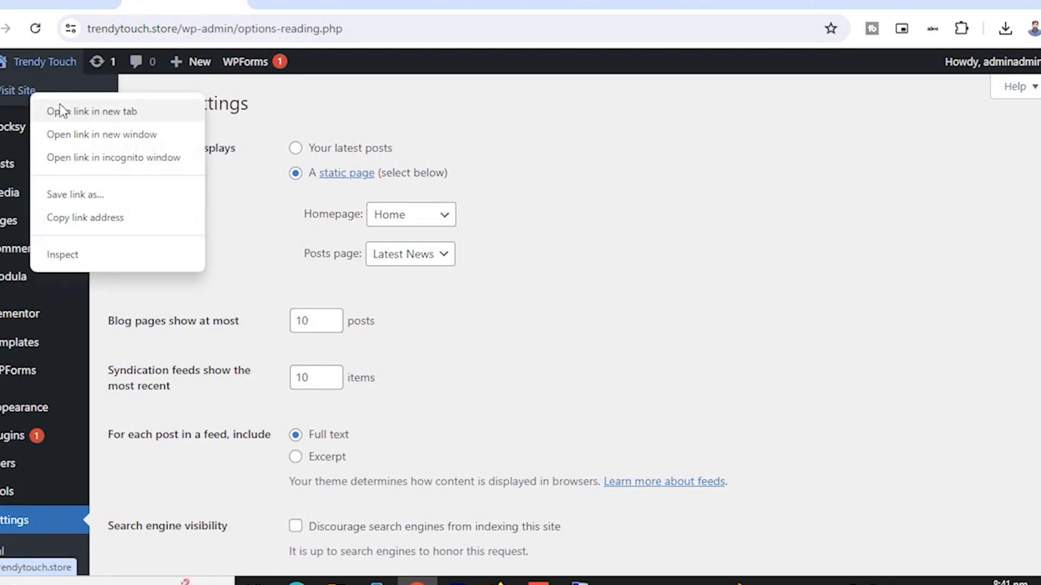
{"action": "left_click", "coordinate": [62, 111]}
{"action": "left_click", "coordinate": [272, 4]}
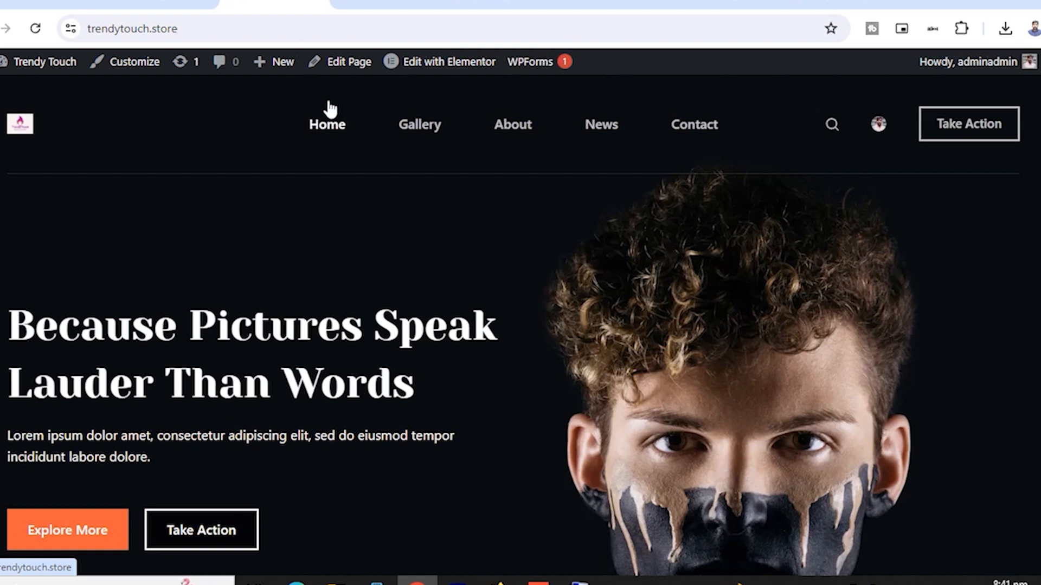
{"action": "scroll", "coordinate": [298, 109], "scroll_direction": "down", "scroll_amount": 10}
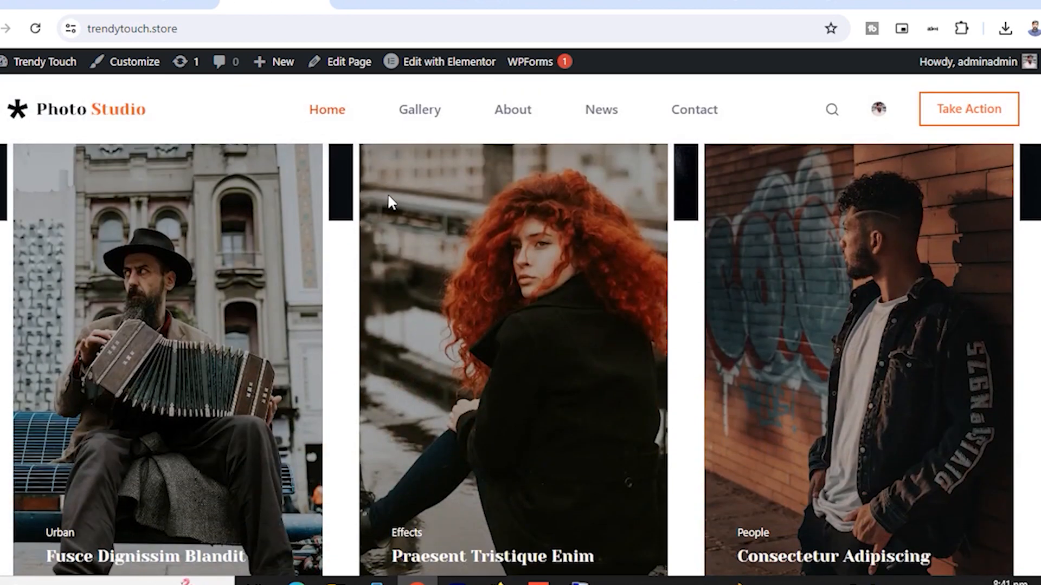
{"action": "scroll", "coordinate": [387, 193], "scroll_direction": "down", "scroll_amount": 6}
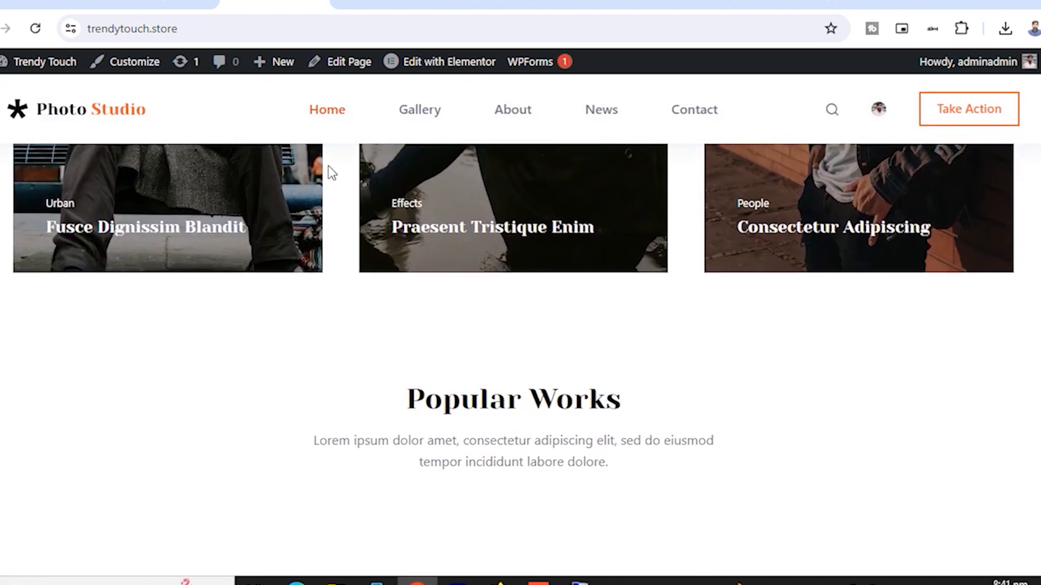
{"action": "scroll", "coordinate": [328, 166], "scroll_direction": "down", "scroll_amount": 5}
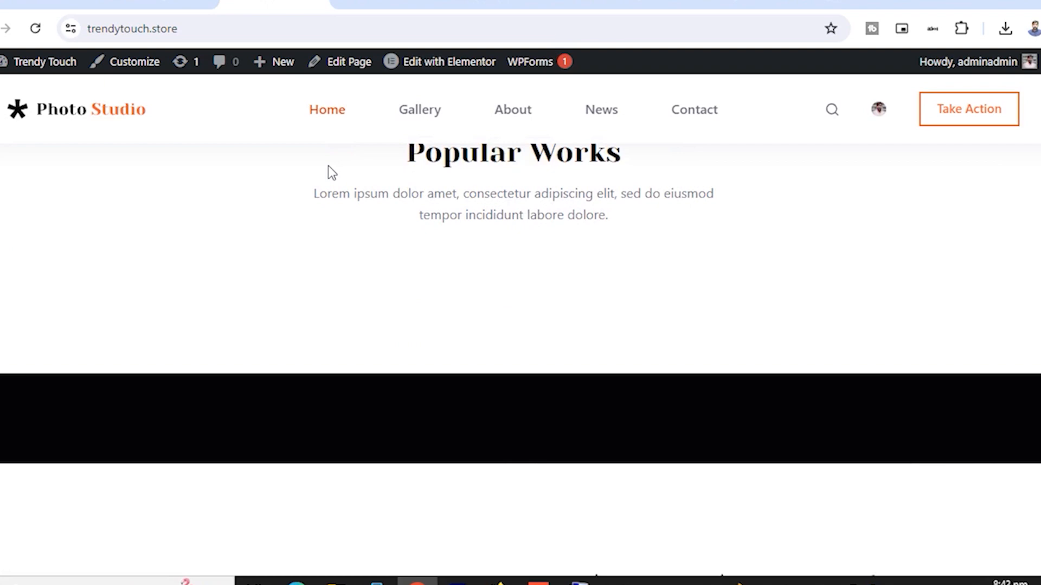
{"action": "scroll", "coordinate": [327, 166], "scroll_direction": "up", "scroll_amount": 10}
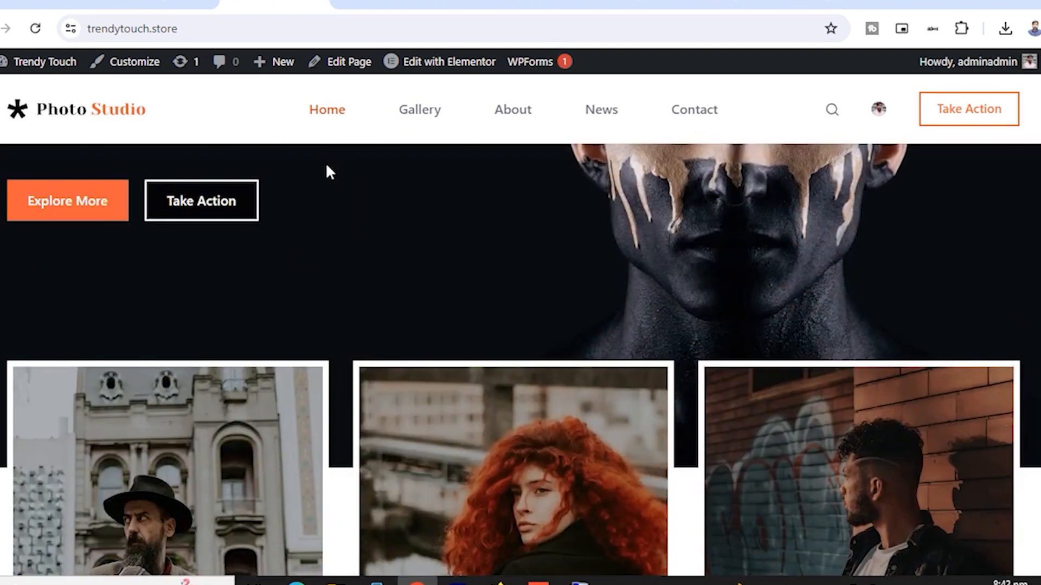
{"action": "scroll", "coordinate": [325, 170], "scroll_direction": "up", "scroll_amount": 5}
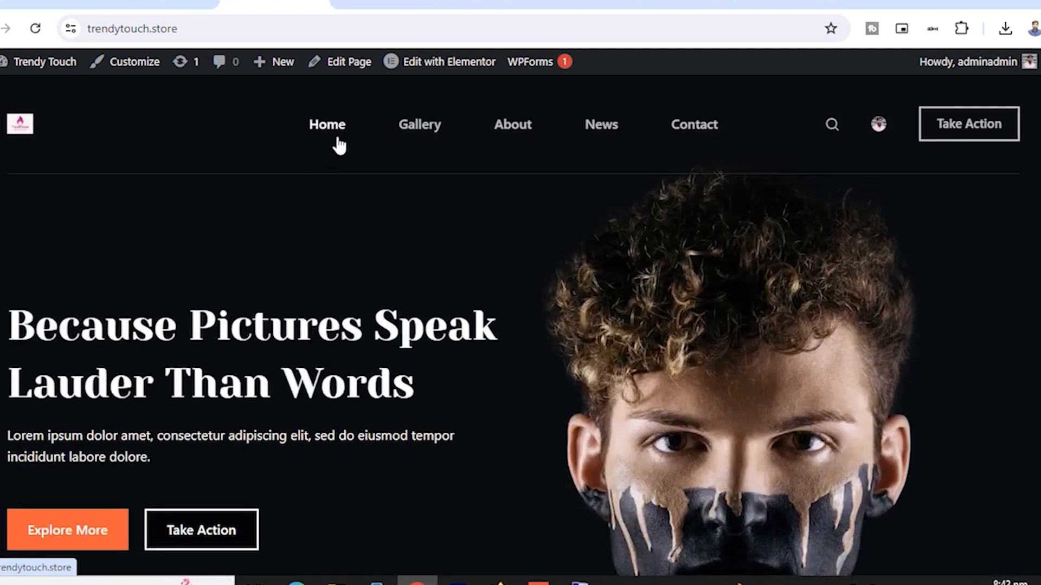